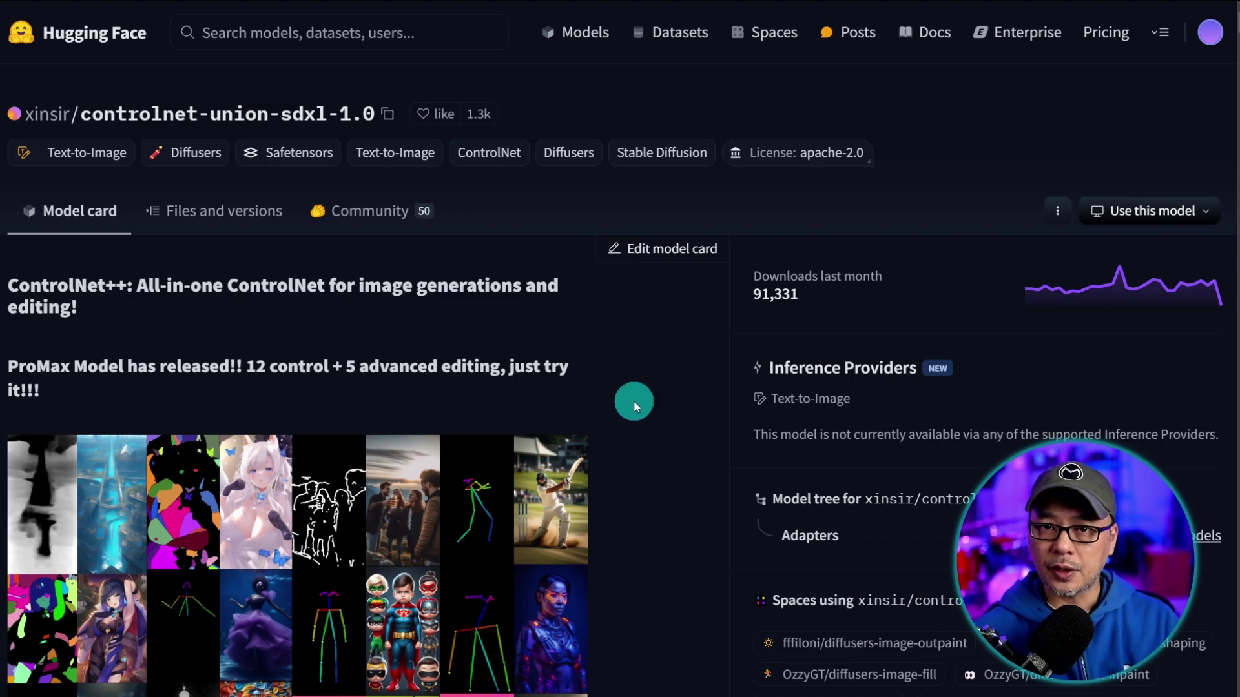
Step: Review the Openpose and Depth visual examples on the controlnet-union-sdxl-1.0 model card
scroll(634, 404, "down", 10)
scroll(633, 408, "down", 11)
scroll(638, 411, "down", 5)
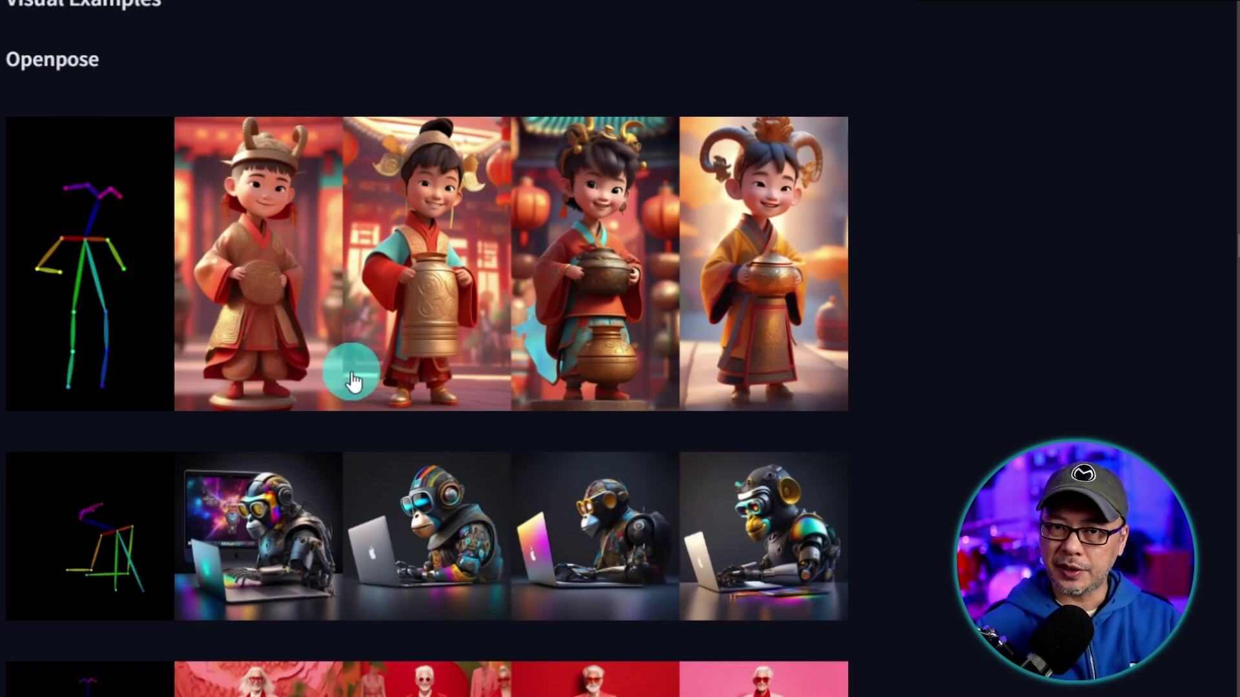
scroll(431, 381, "down", 8)
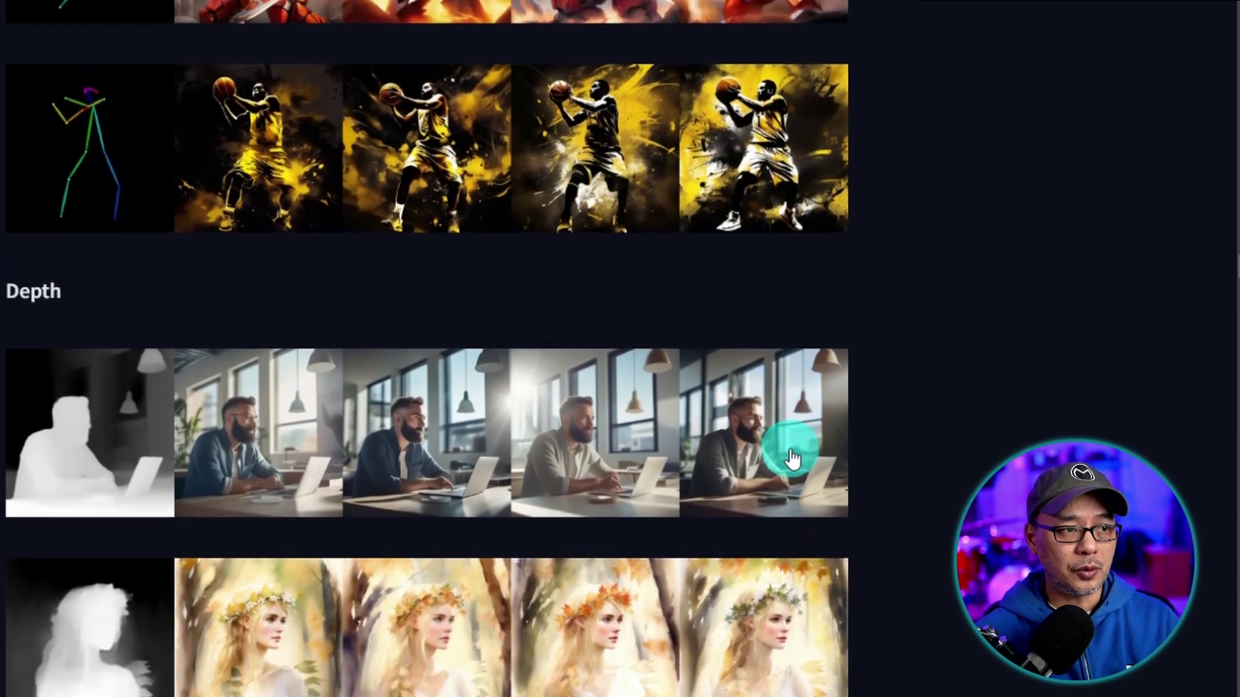
scroll(61, 355, "down", 2)
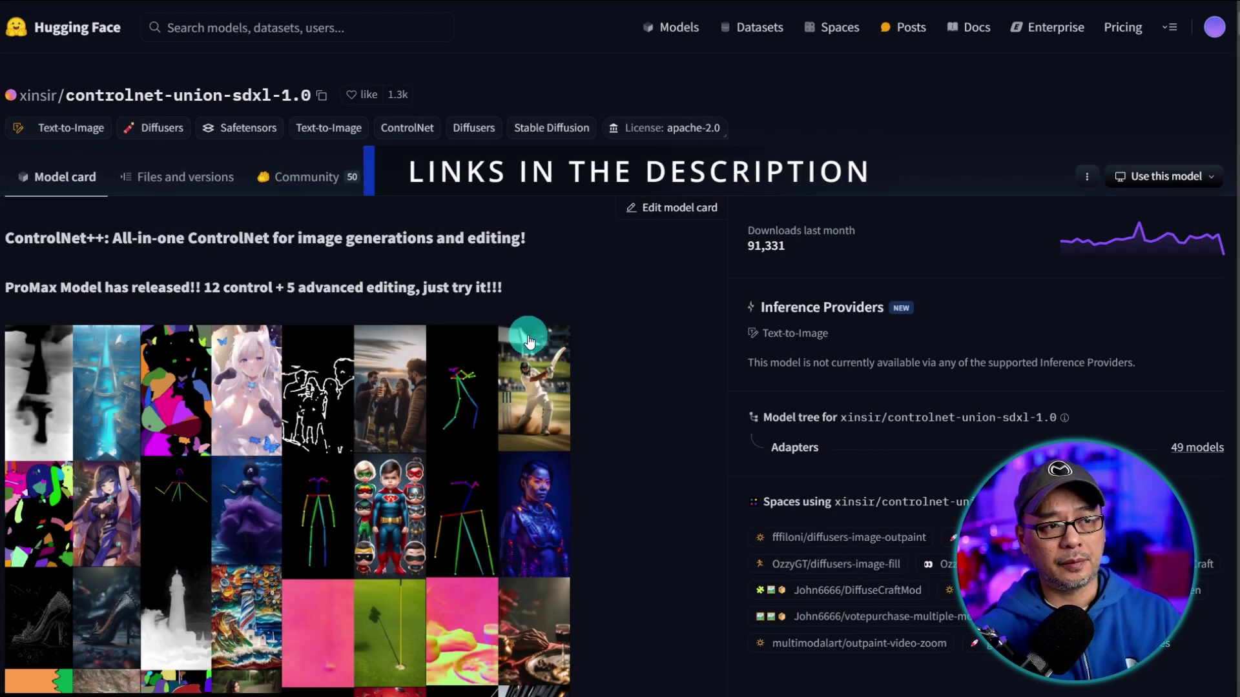
Step: Open the file list of the controlnet-union-sdxl-1.0 model and copy the repository name
key("ctrl+plus")
key("ctrl+plus")
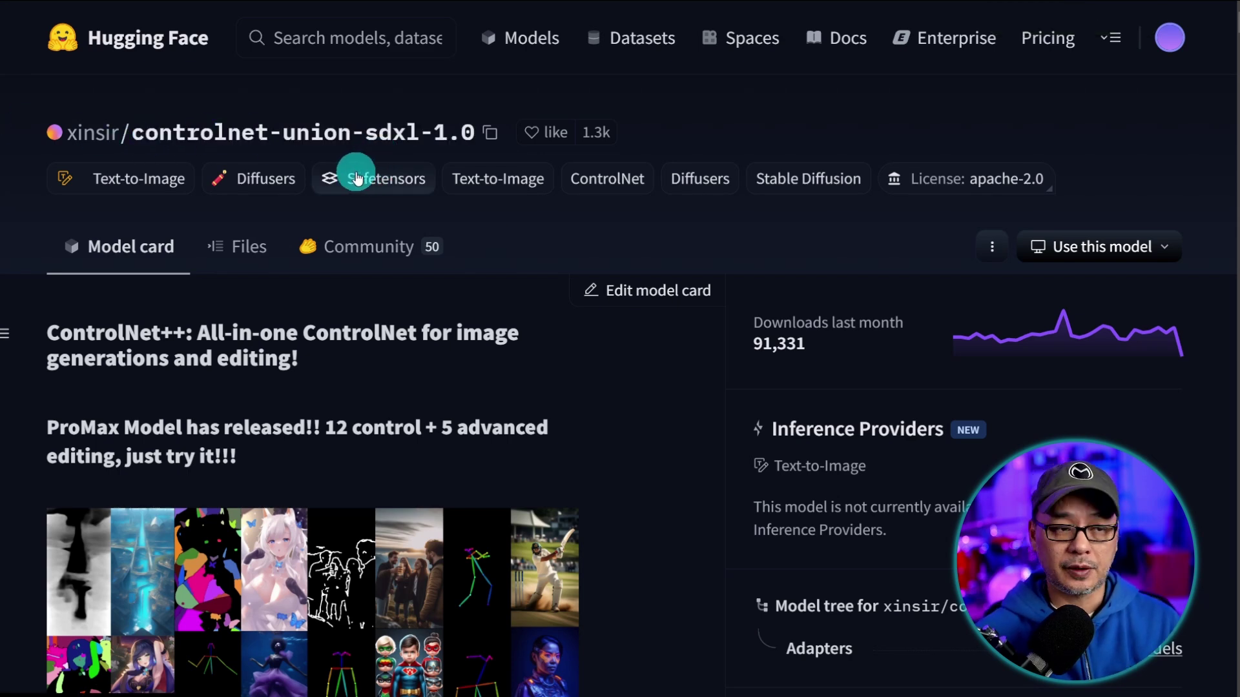
left_click(247, 247)
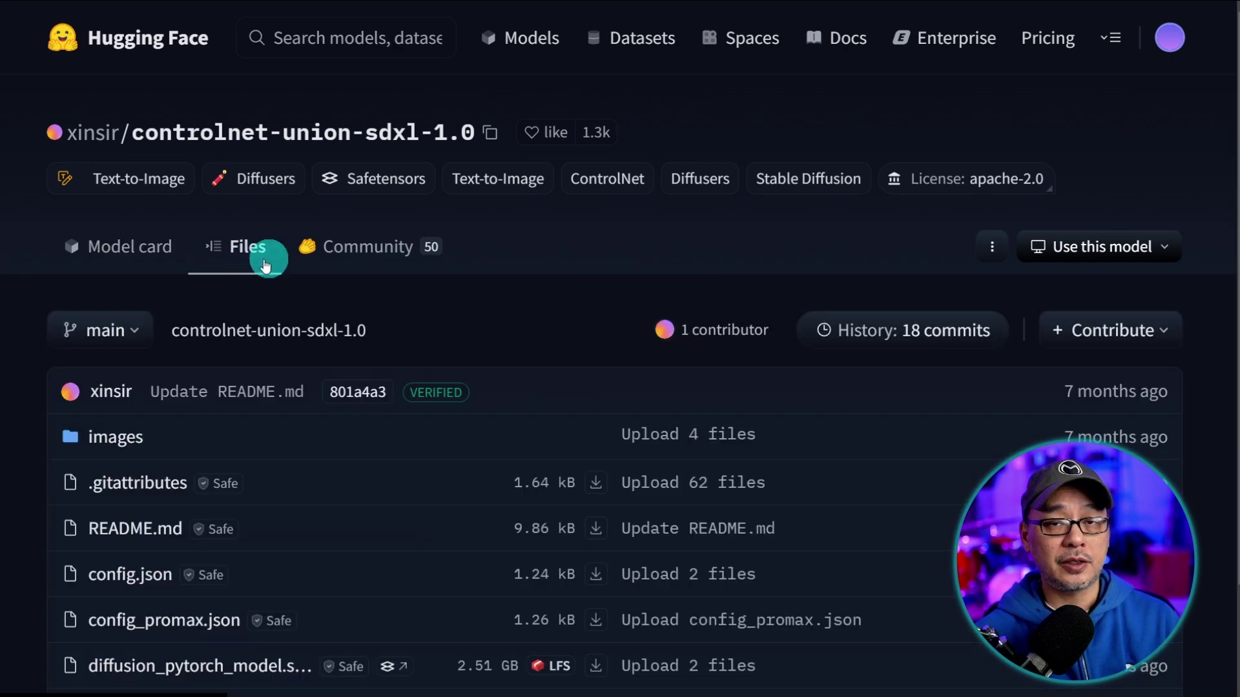
key("ctrl+plus")
key("ctrl+plus")
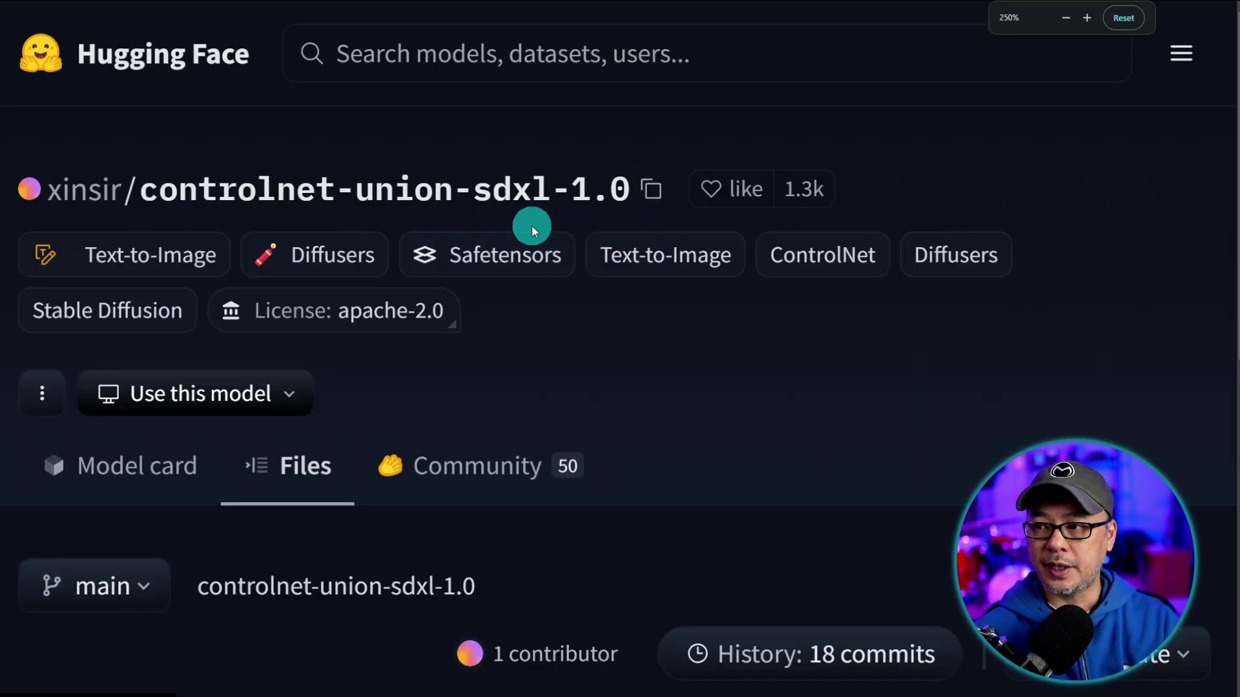
left_click(653, 189)
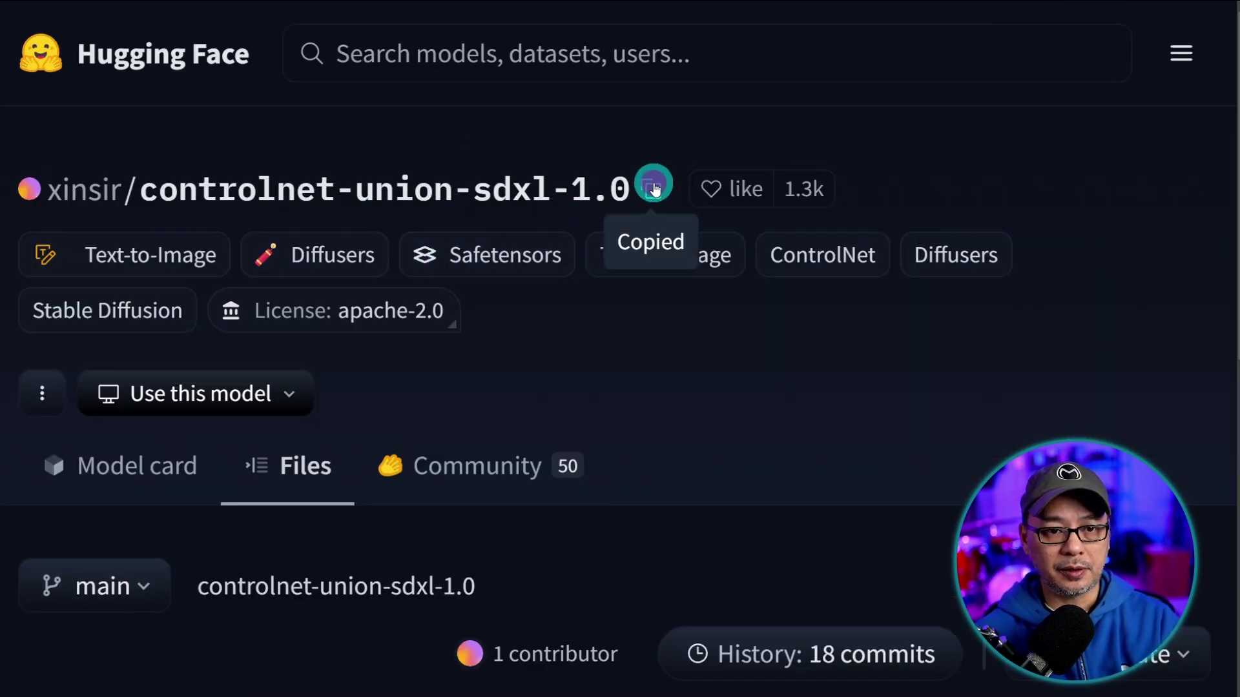
Step: Download diffusion_pytorch_model_promax.safetensors, using the copied repository name as its file name and trimming the xinsir/ prefix
scroll(595, 594, "down", 5)
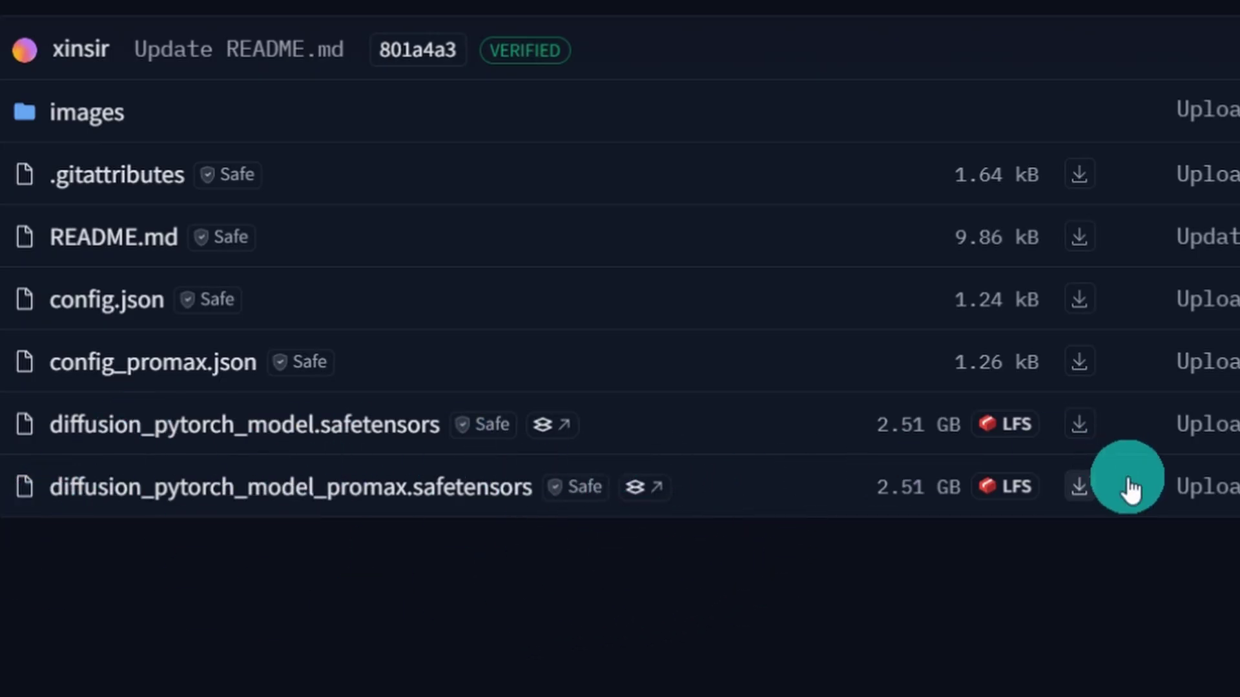
left_click(1082, 493)
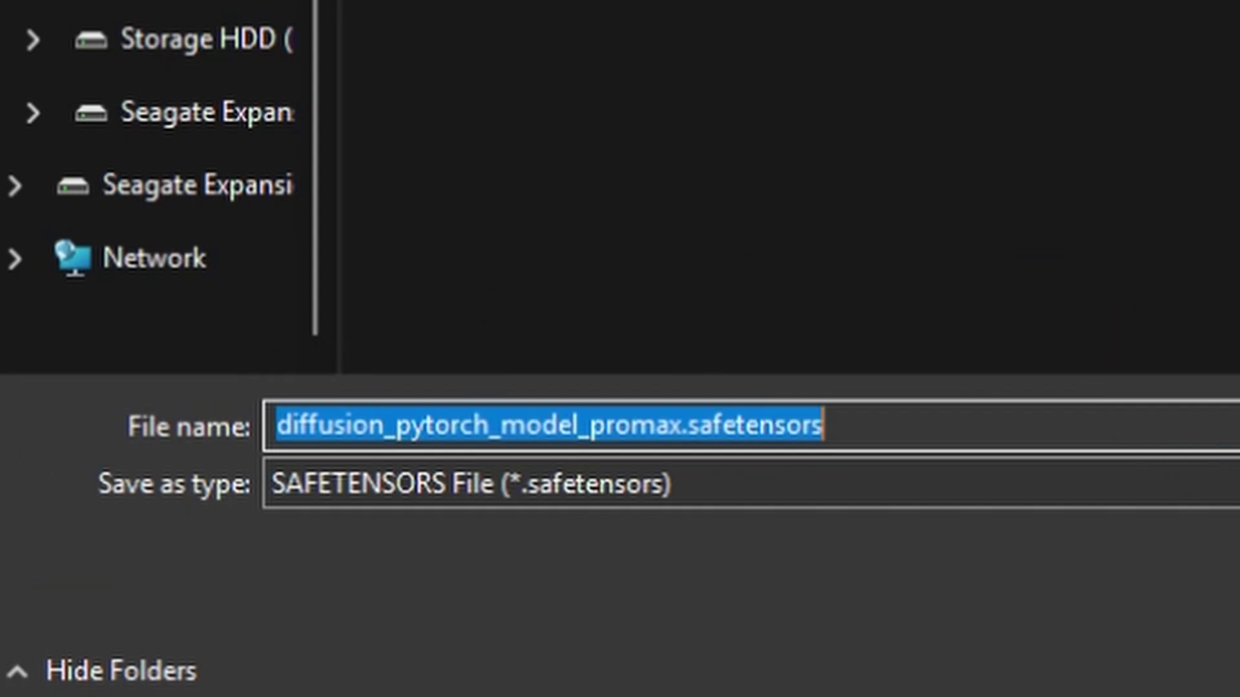
key("ctrl+v")
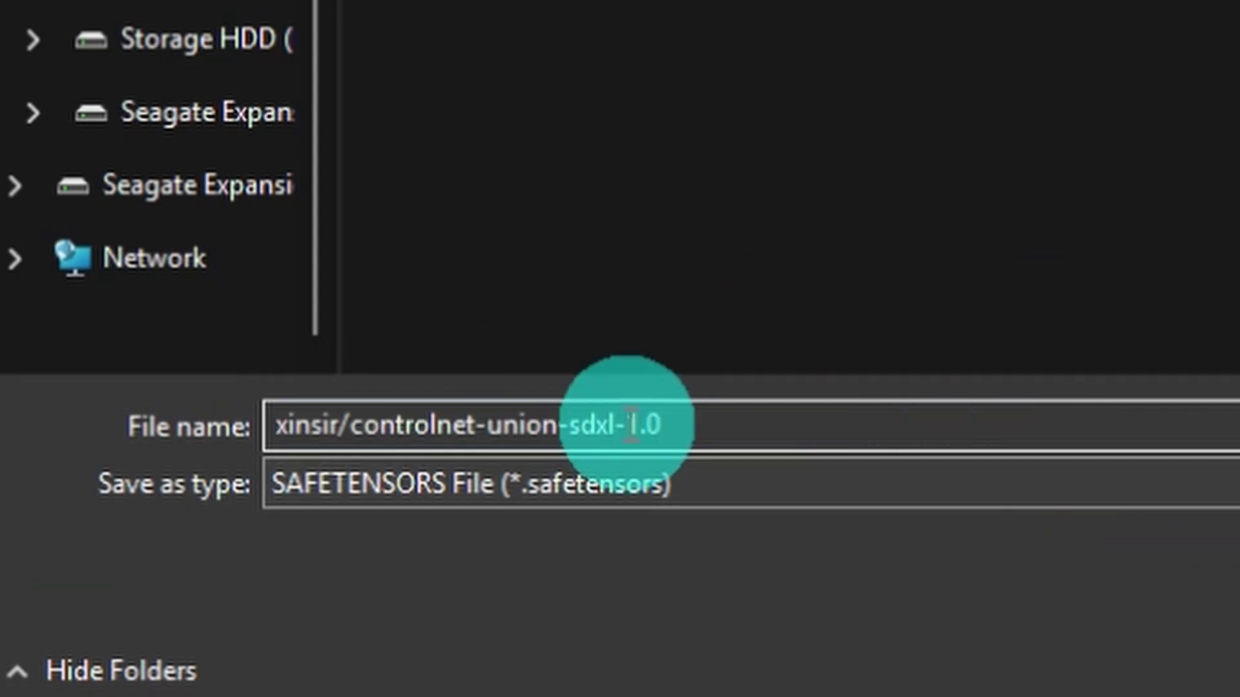
left_click(352, 425)
key("BackSpace")
key("BackSpace")
key("BackSpace")
key("BackSpace")
key("BackSpace")
key("BackSpace")
key("BackSpace")
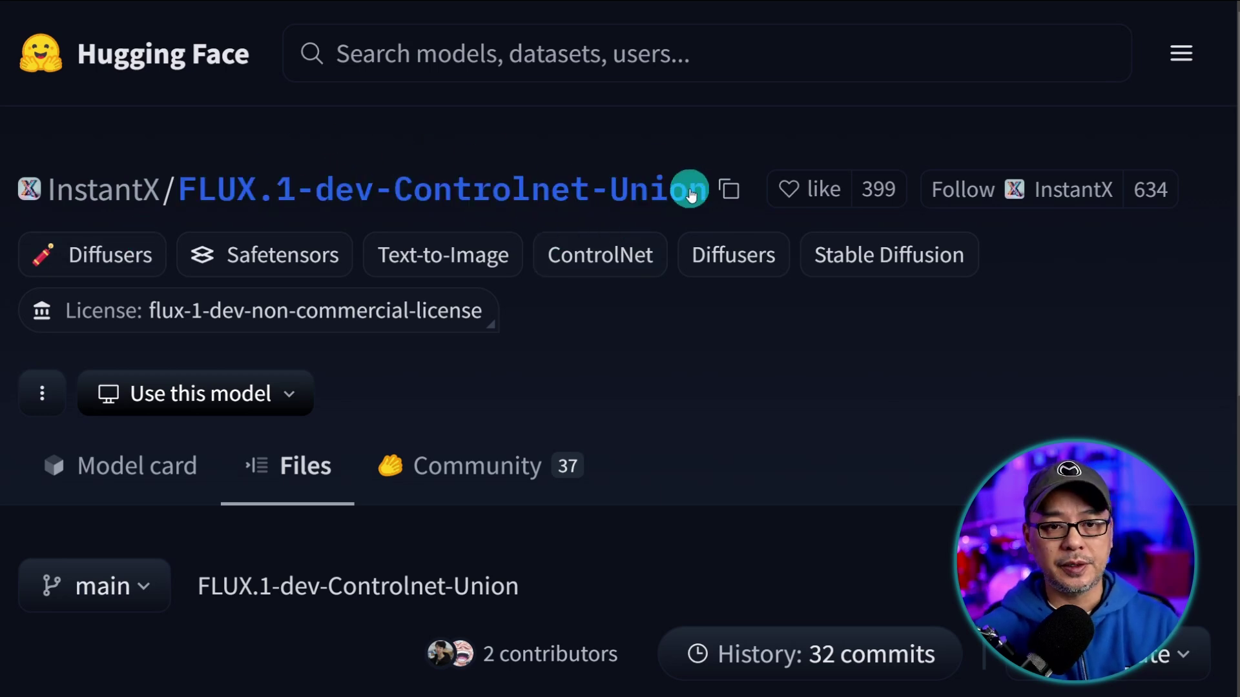
Step: Download the 6.6 GB model of FLUX.1-dev-Controlnet-Union, using the copied repository name as its file name and trimming the InstantX prefix
left_click(727, 191)
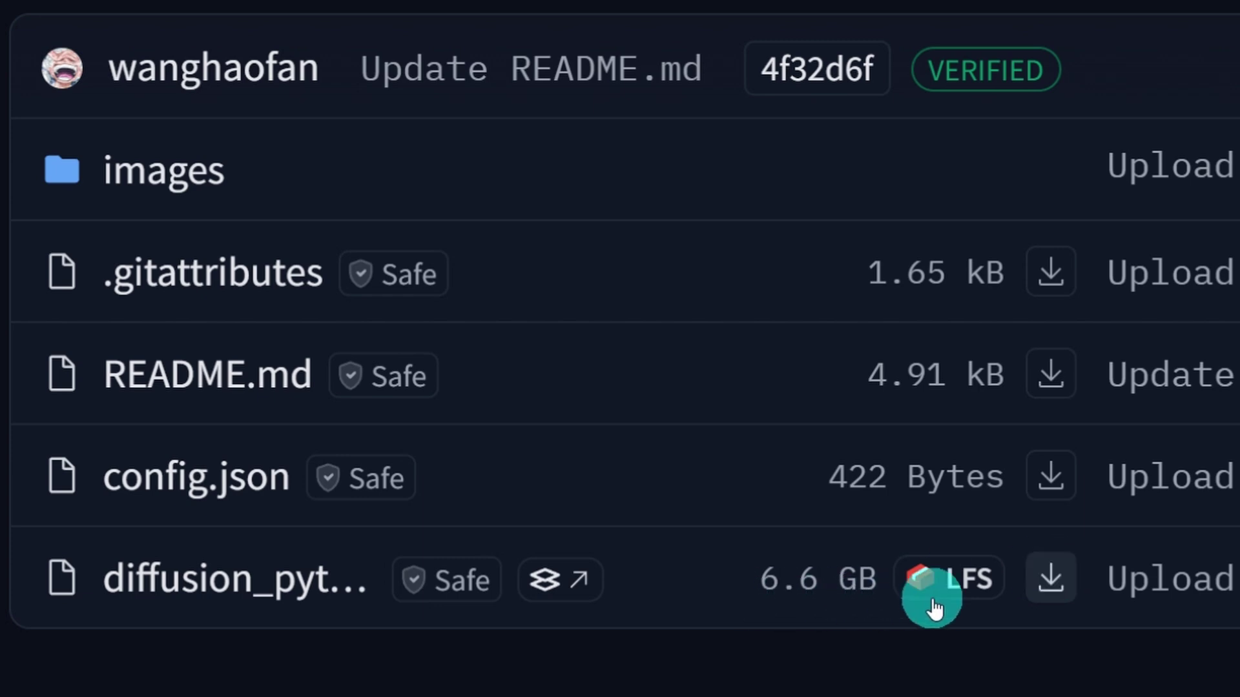
left_click(1052, 581)
key("ctrl+v")
left_click(584, 423)
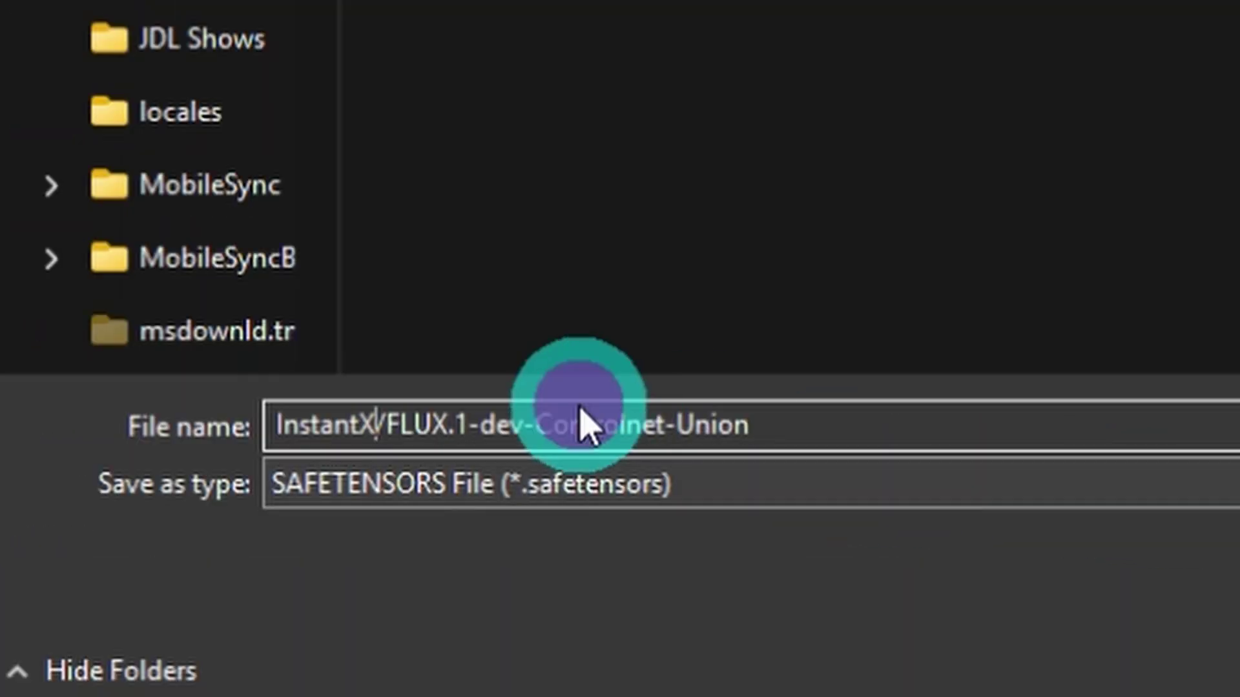
key("BackSpace")
key("BackSpace")
key("BackSpace")
key("BackSpace")
key("BackSpace")
key("BackSpace")
key("BackSpace")
key("BackSpace")
key("BackSpace")
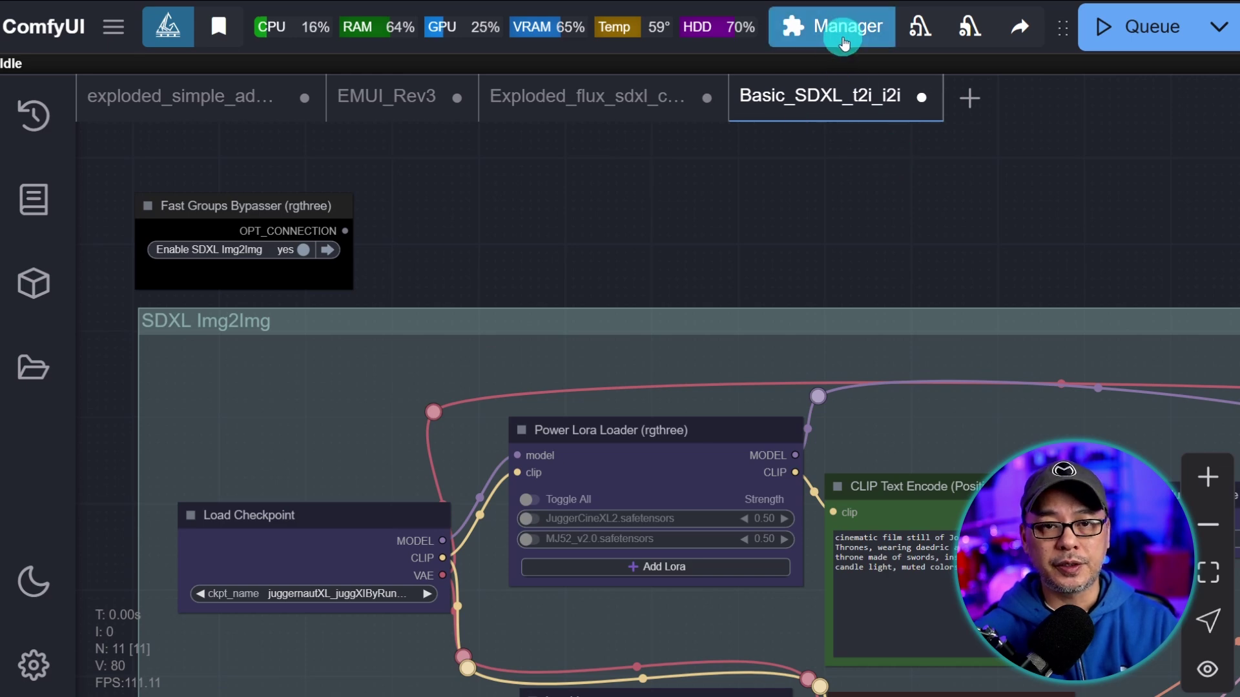
Step: Switch to ComfyUI and search the custom nodes manager for "aux" and for "rgthr"
left_click(838, 45)
left_click(584, 189)
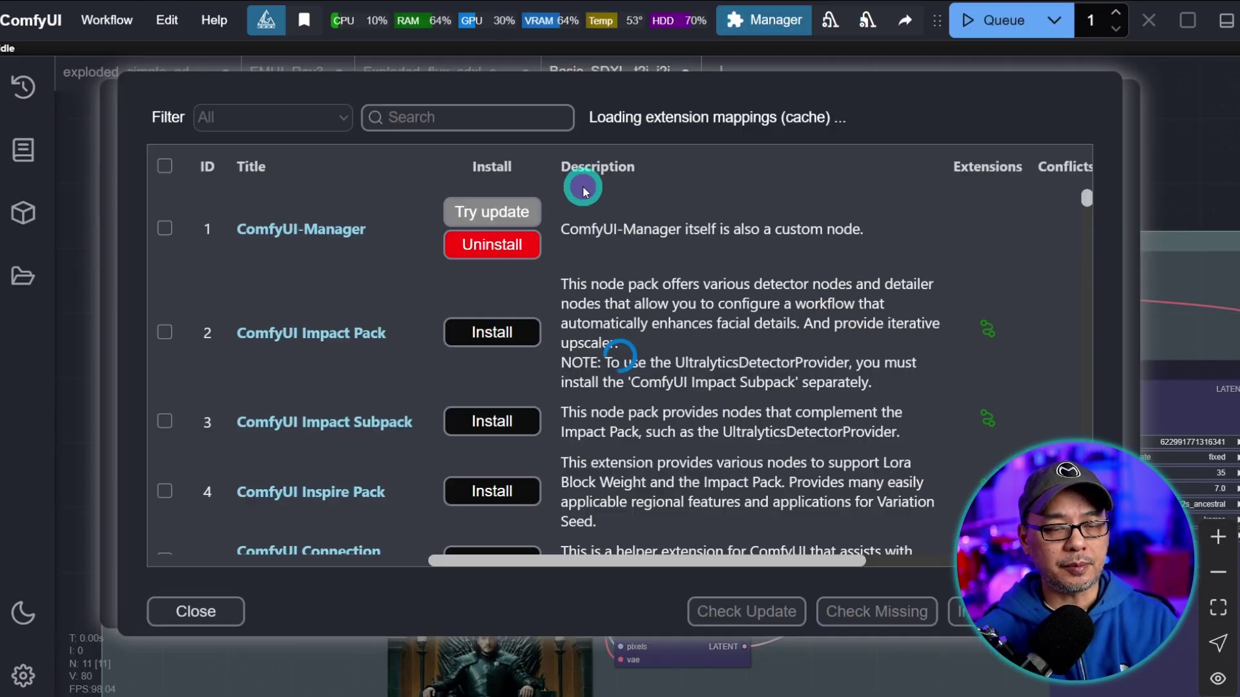
left_click(494, 117)
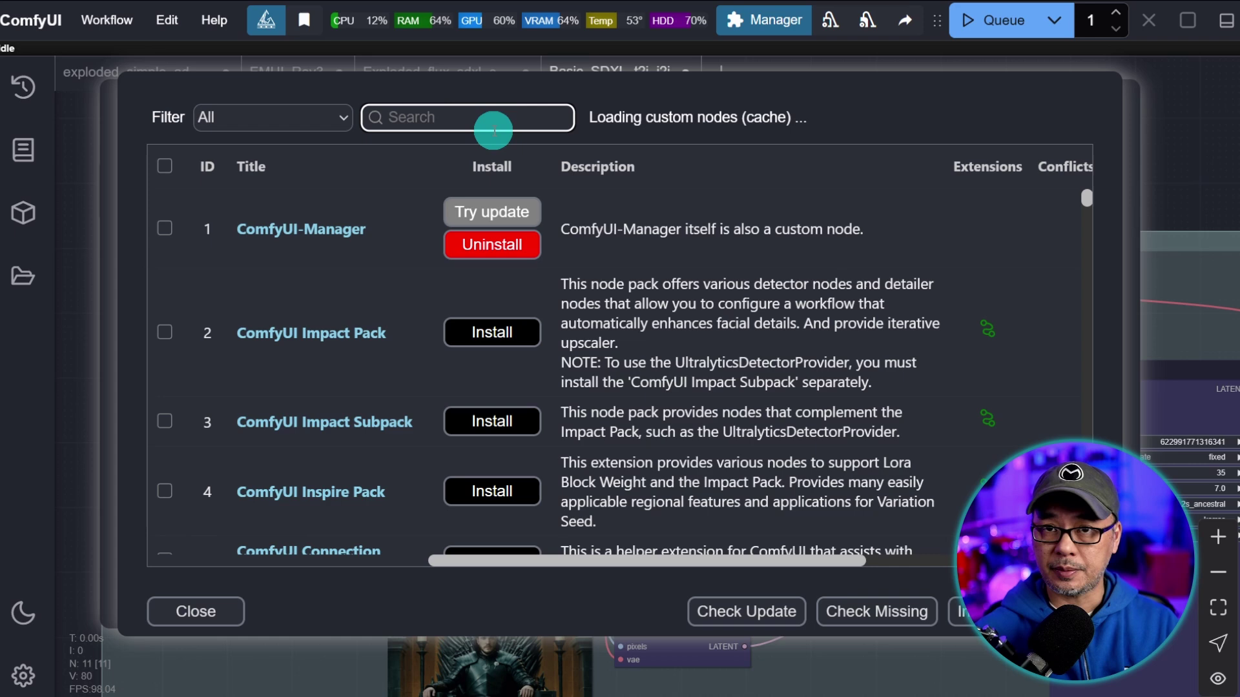
type("auy")
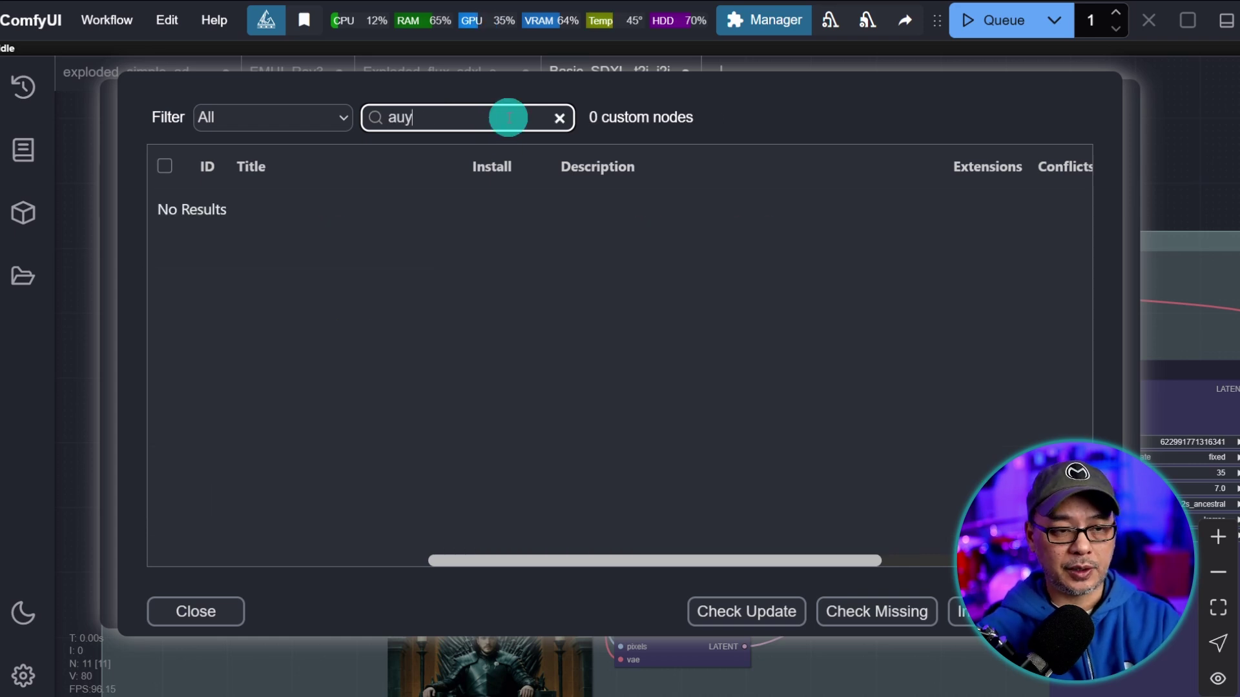
key("BackSpace")
type("x")
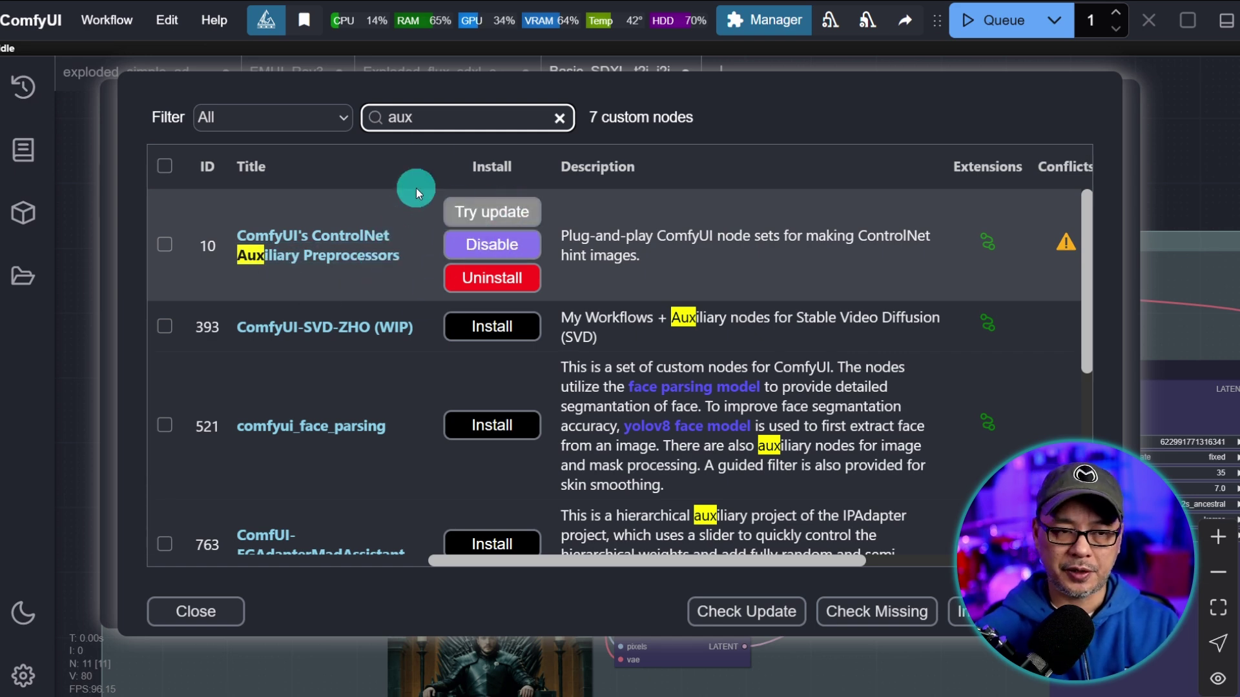
type("rgthr")
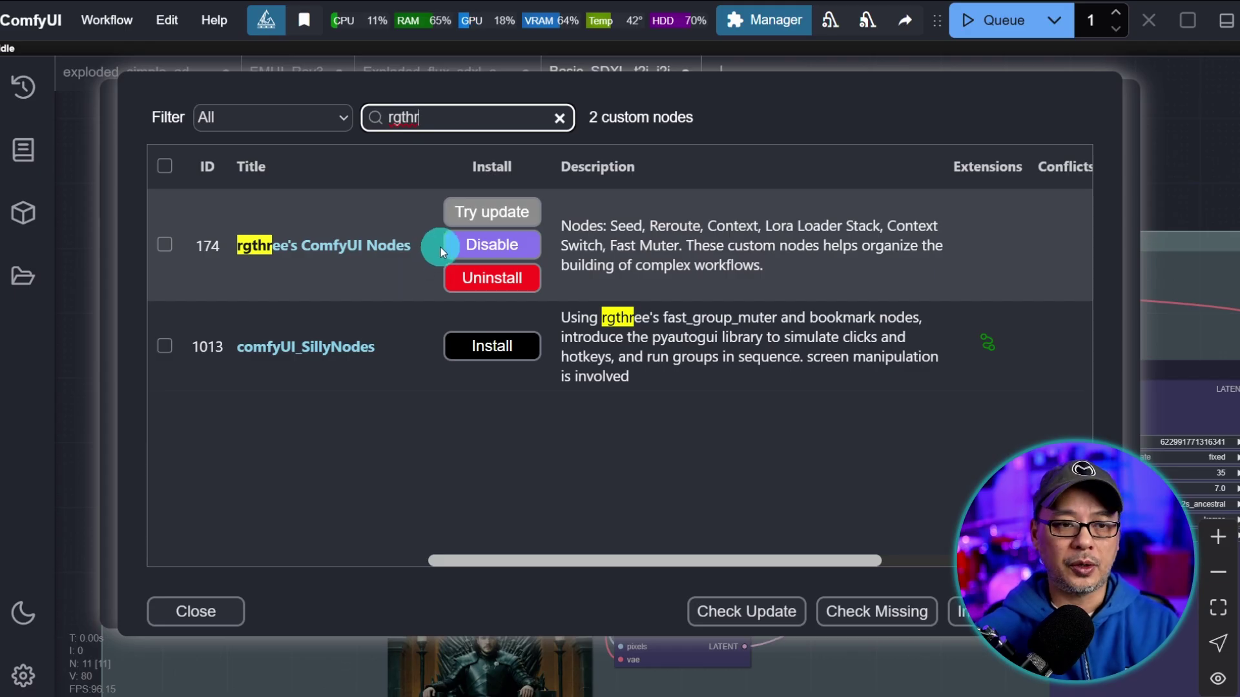
key("Escape")
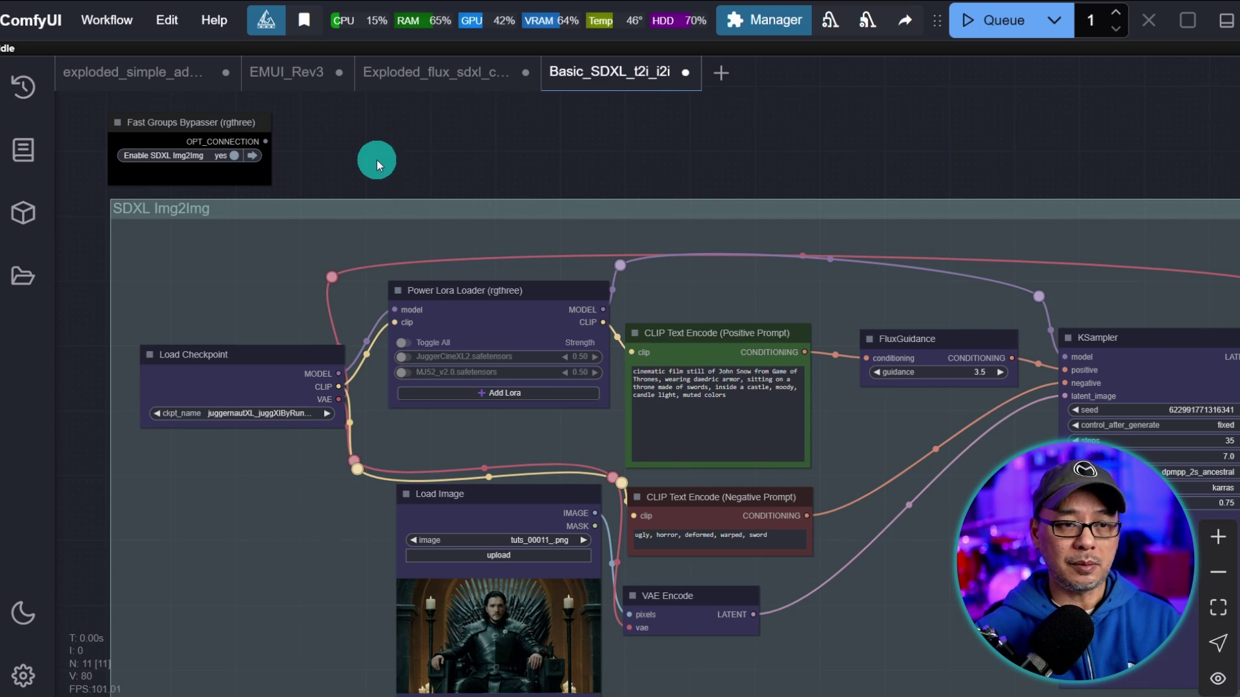
Step: Examine the Fast Groups Bypasser node and the SDXL Img2Img group it controls
left_click_drag(376, 164, 582, 175)
scroll(575, 184, "up", 5)
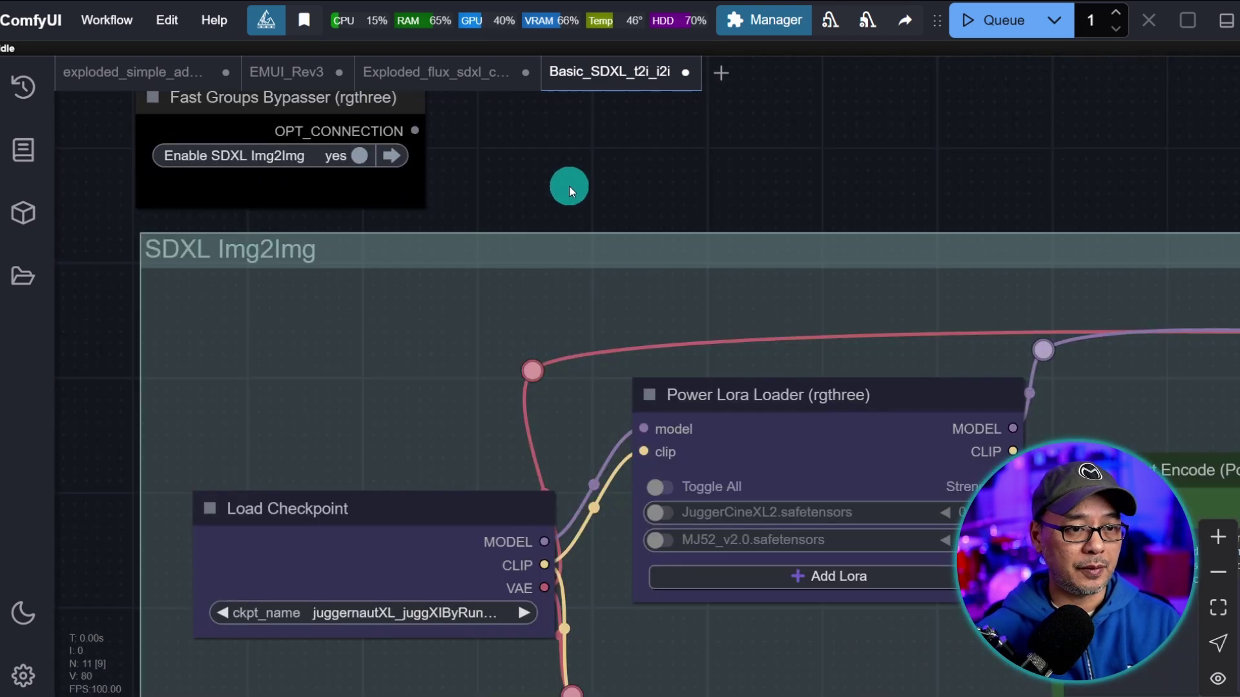
scroll(568, 187, "up", 3)
left_click_drag(501, 191, 982, 185)
scroll(983, 185, "up", 3)
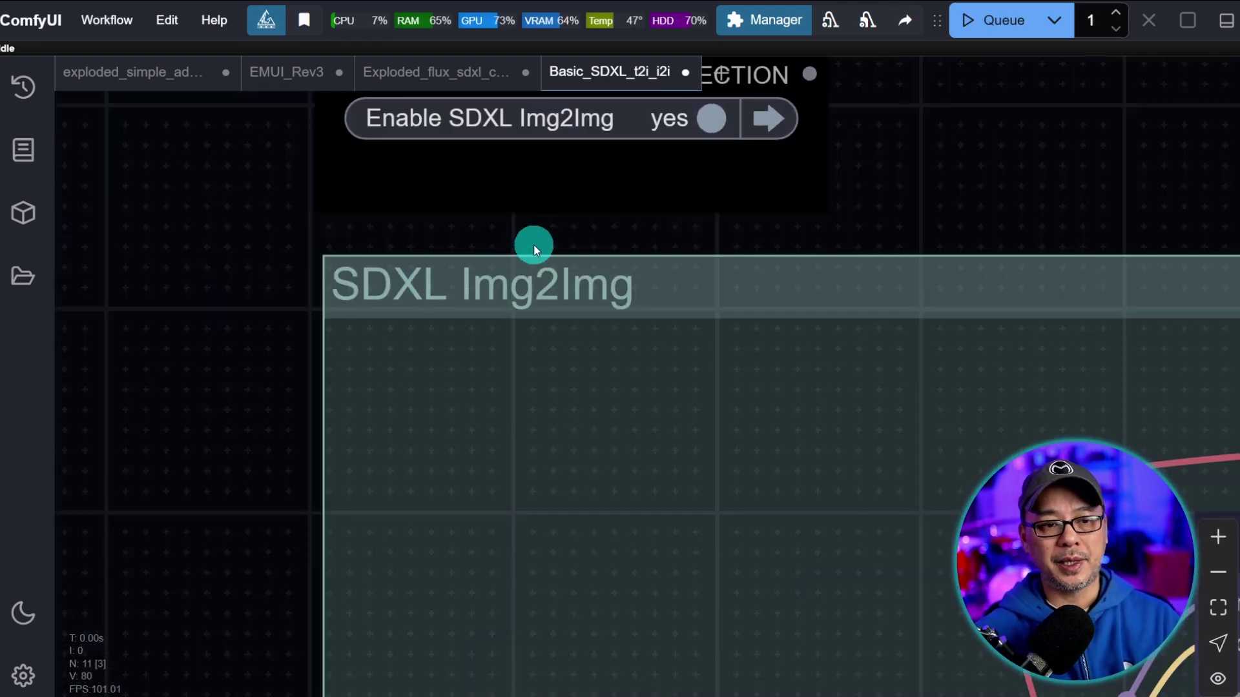
scroll(639, 188, "down", 2)
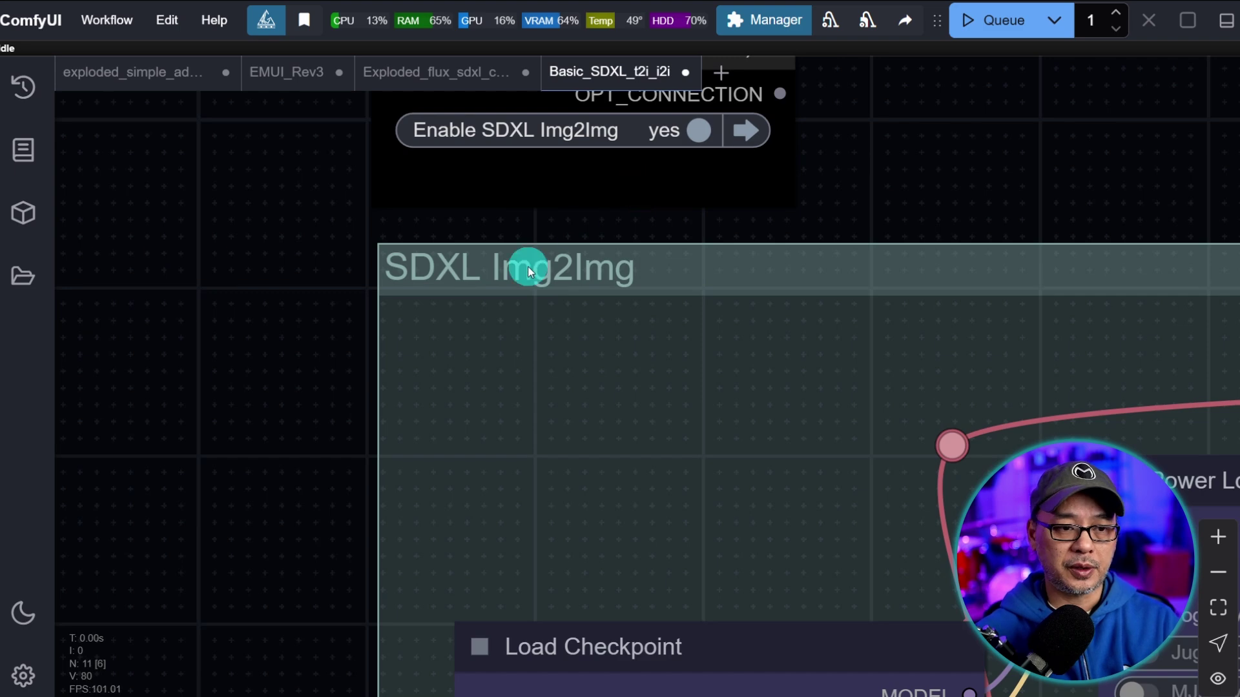
scroll(840, 199, "down", 1)
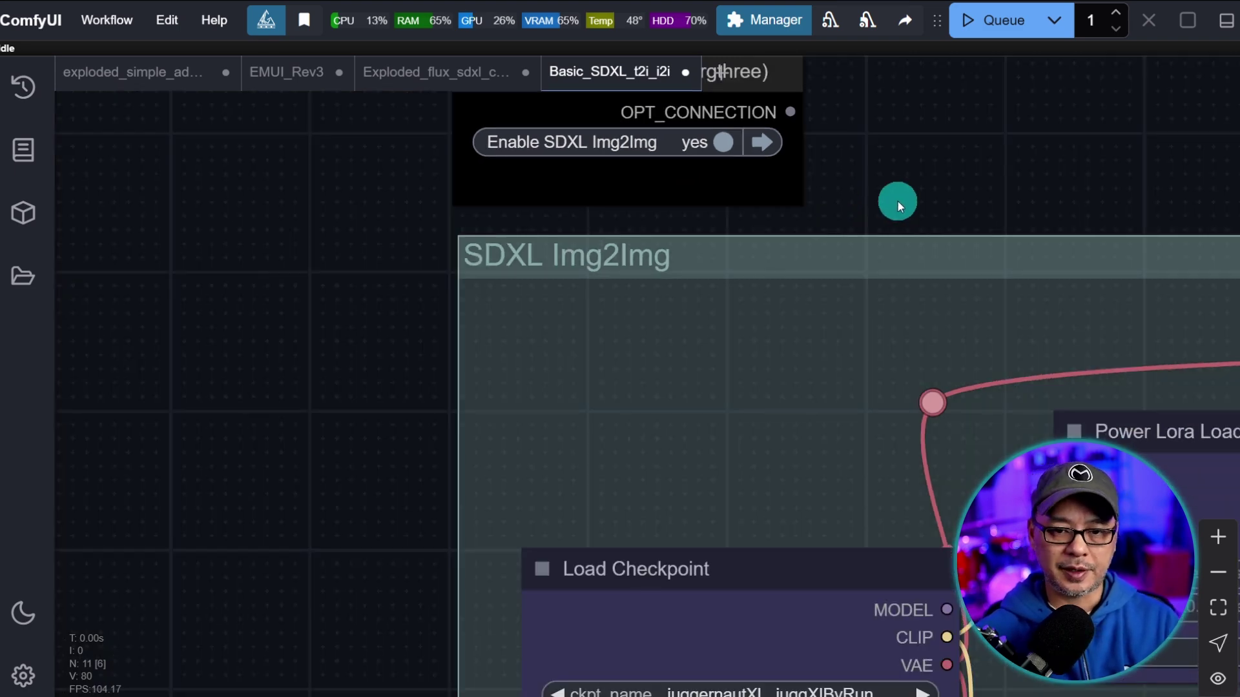
Step: Examine the img2img workflow's nodes from Load Checkpoint through the prompts and KSampler to Save Image
scroll(905, 202, "down", 3)
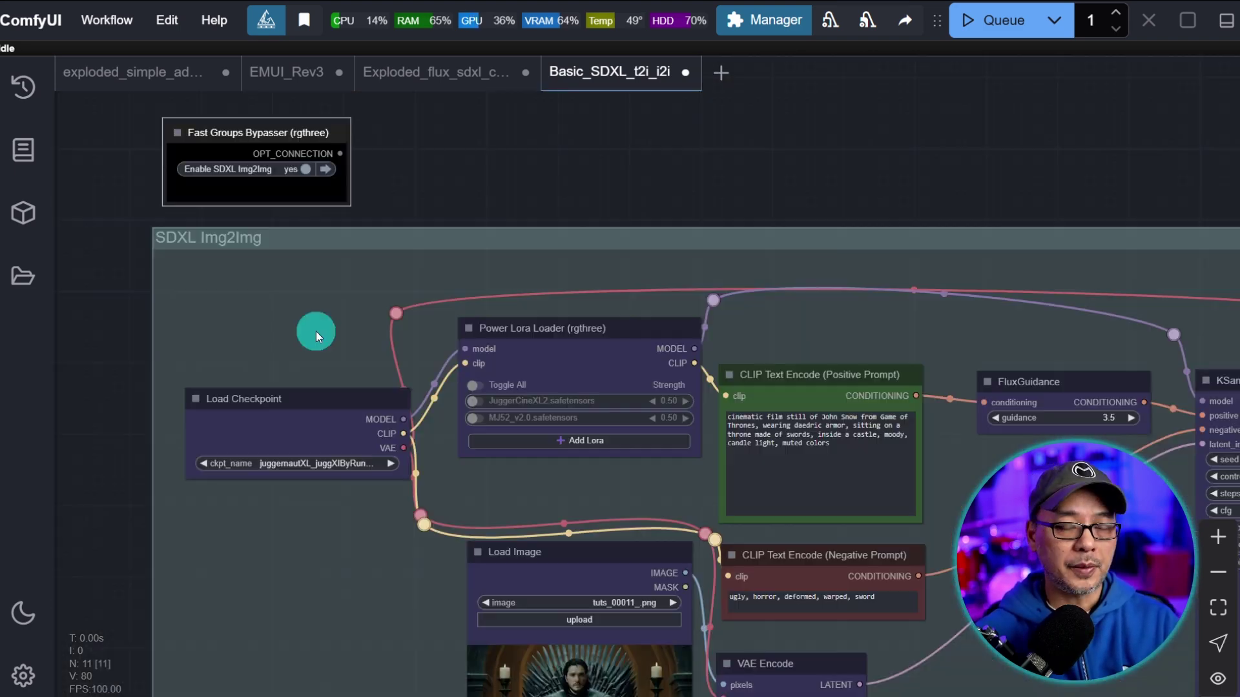
left_click_drag(329, 335, 342, 208)
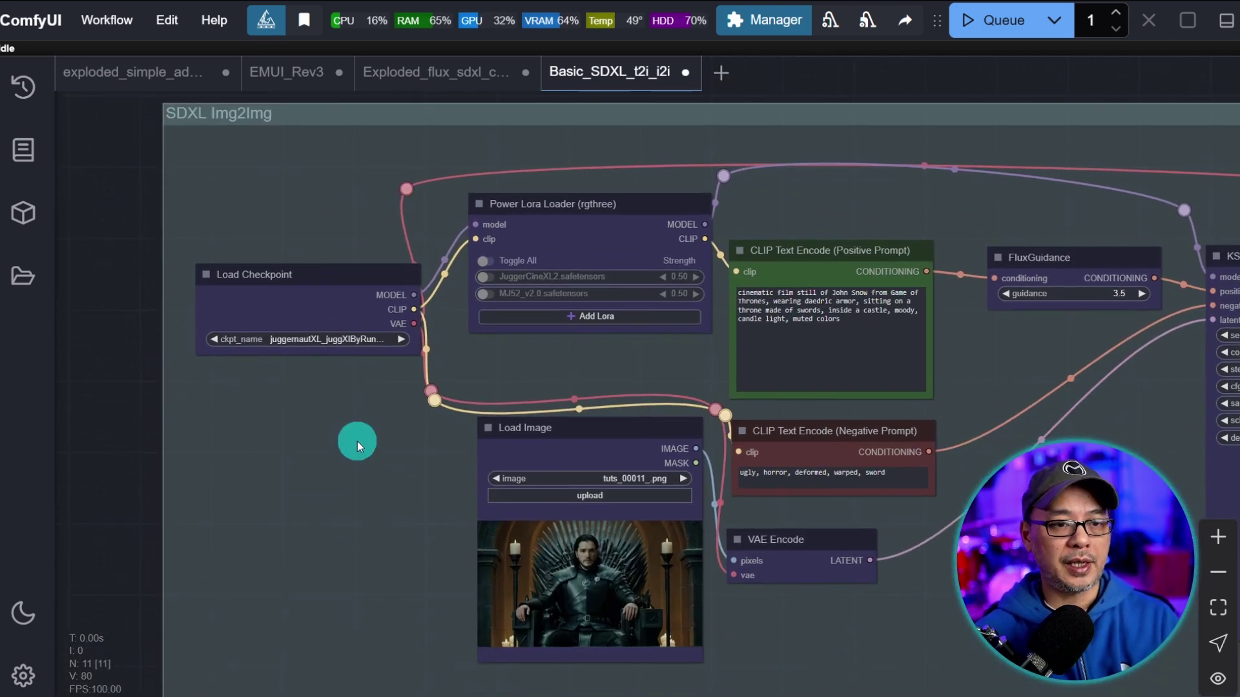
scroll(357, 444, "up", 1)
left_click_drag(359, 429, 343, 401)
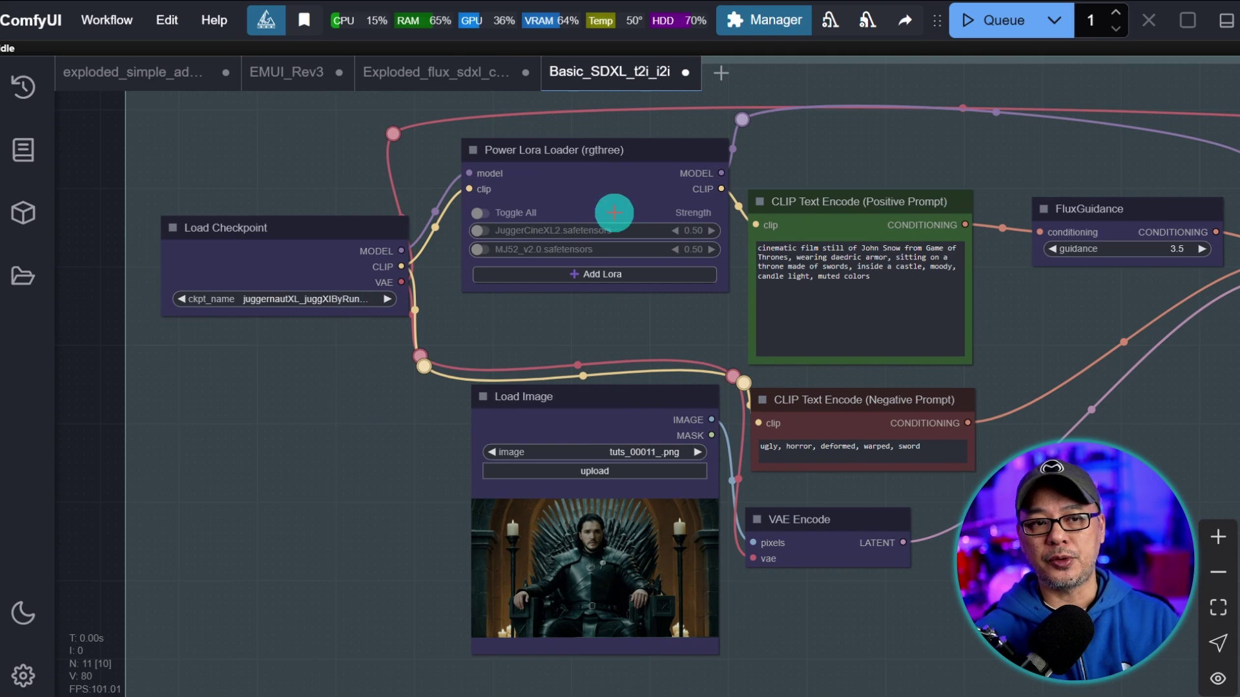
left_click_drag(562, 303, 547, 358)
left_click_drag(996, 331, 667, 171)
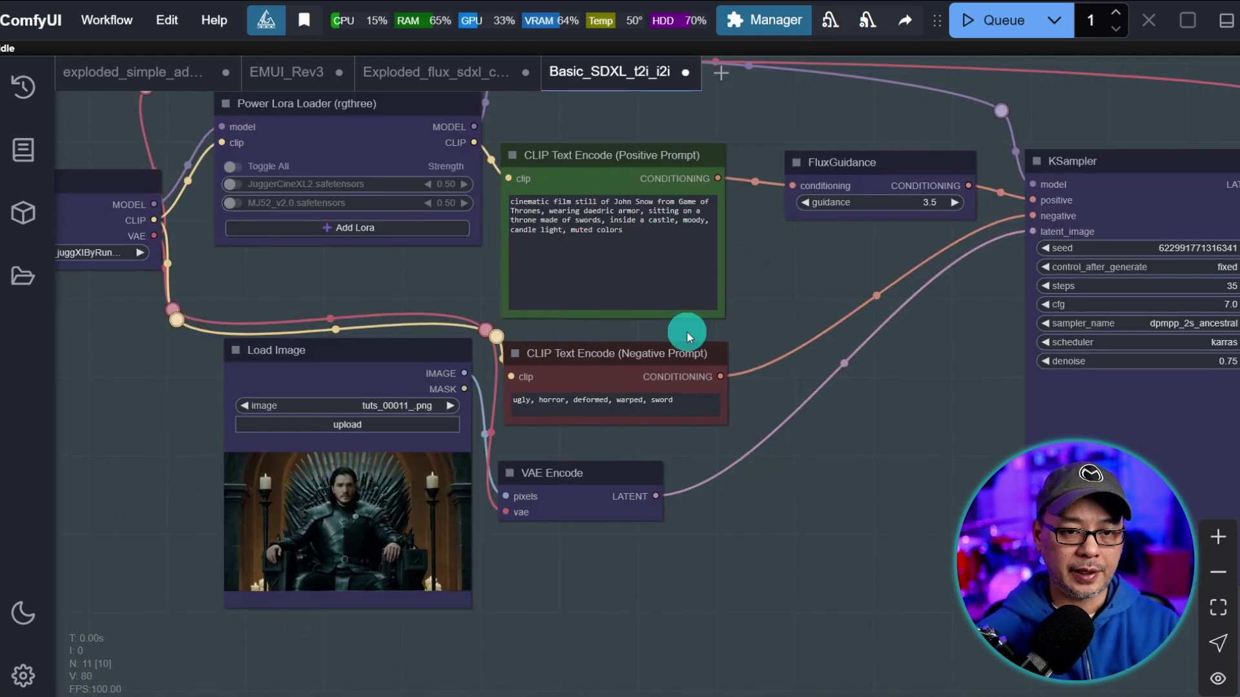
left_click_drag(861, 250, 684, 286)
left_click_drag(1169, 322, 722, 353)
left_click_drag(819, 396, 647, 378)
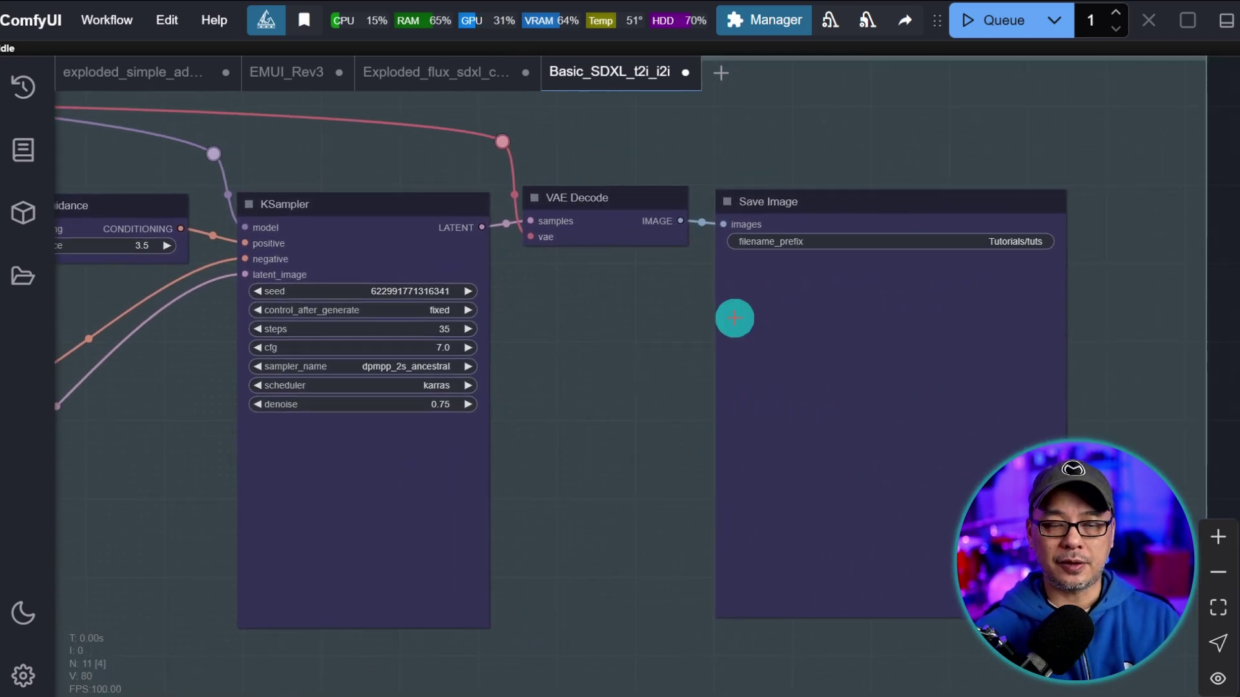
Step: Delete the VAE Encode node beside the Load Image node
scroll(857, 475, "down", 2)
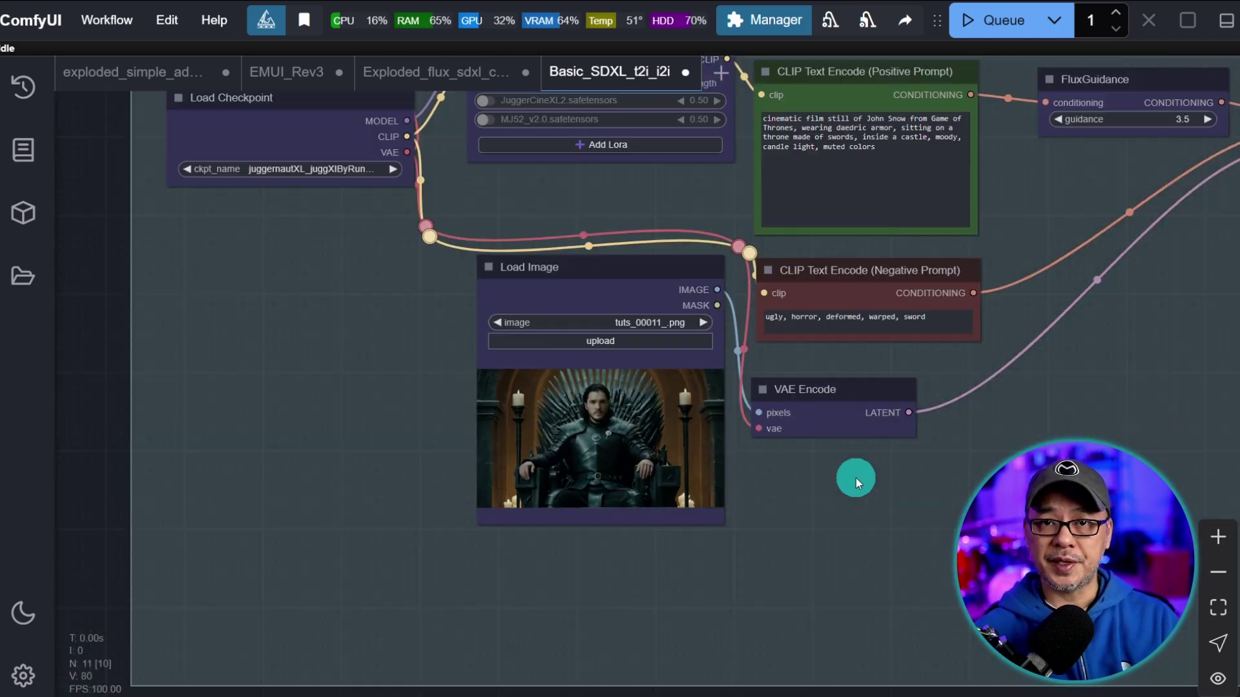
scroll(854, 483, "up", 3)
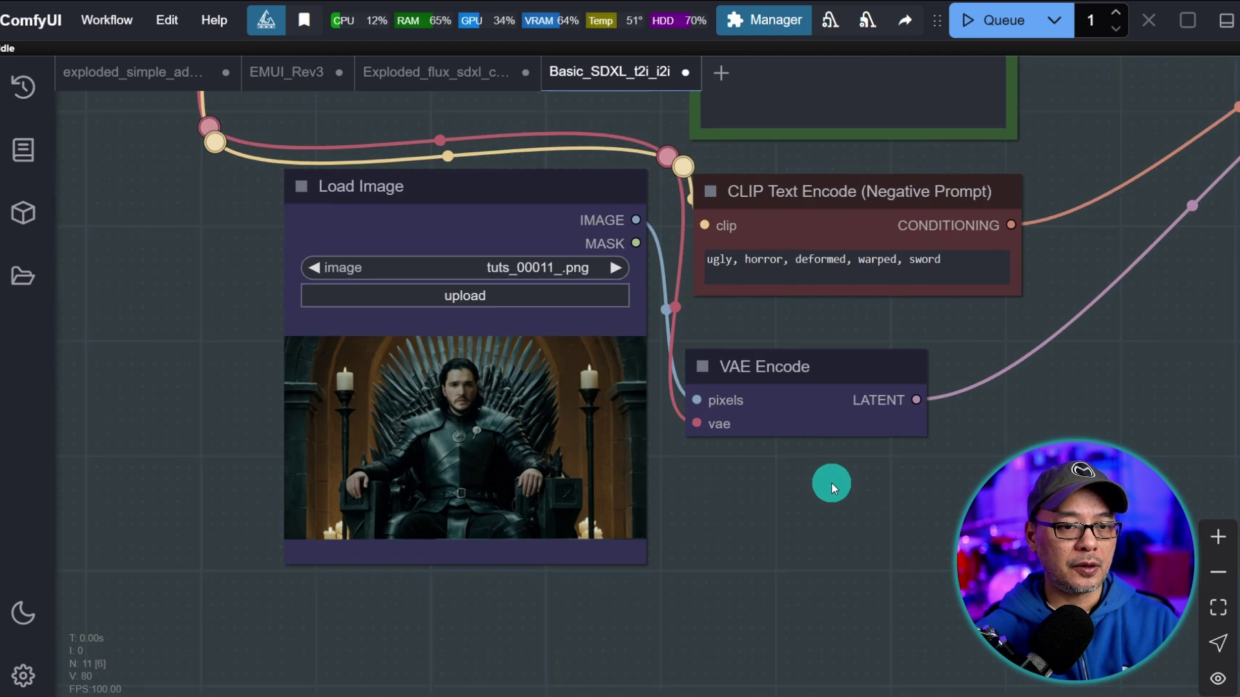
left_click(808, 385)
key("Delete")
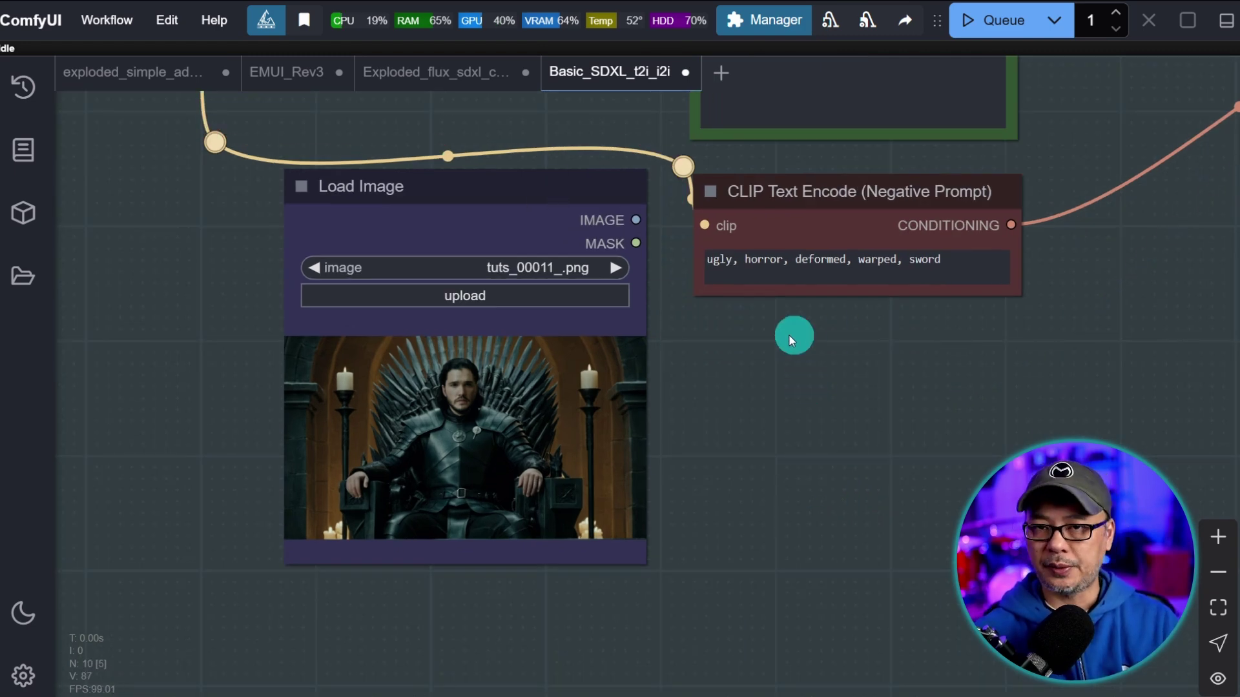
Step: Delete the SDXL Img2Img group frame while keeping the nodes inside it
scroll(874, 404, "down", 5)
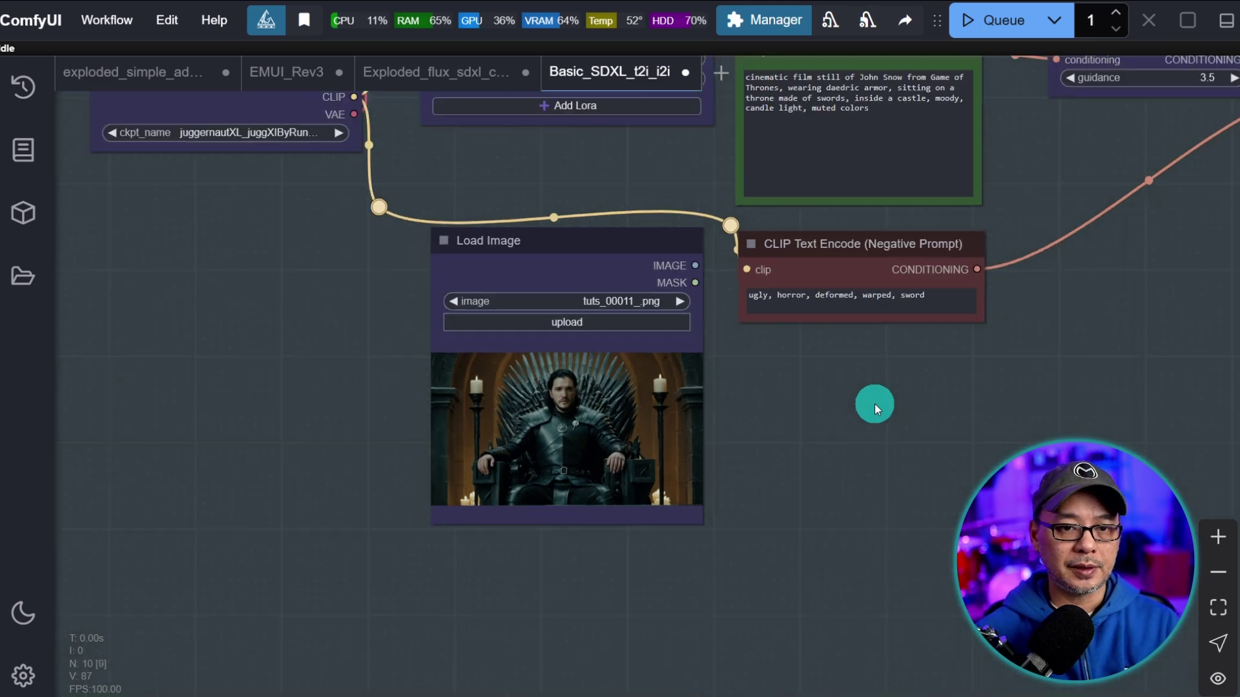
scroll(556, 187, "up", 3)
left_click_drag(310, 131, 308, 182)
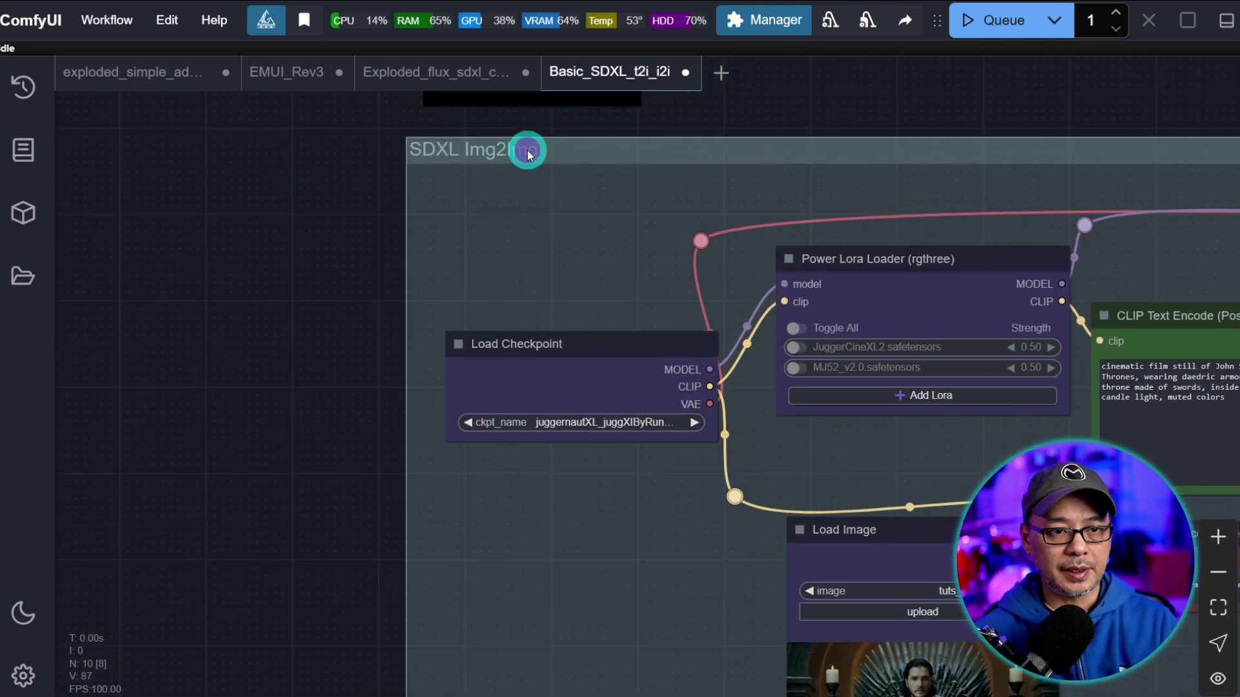
left_click(528, 154)
key("Delete")
scroll(526, 142, "down", 2)
left_click_drag(581, 251, 637, 183)
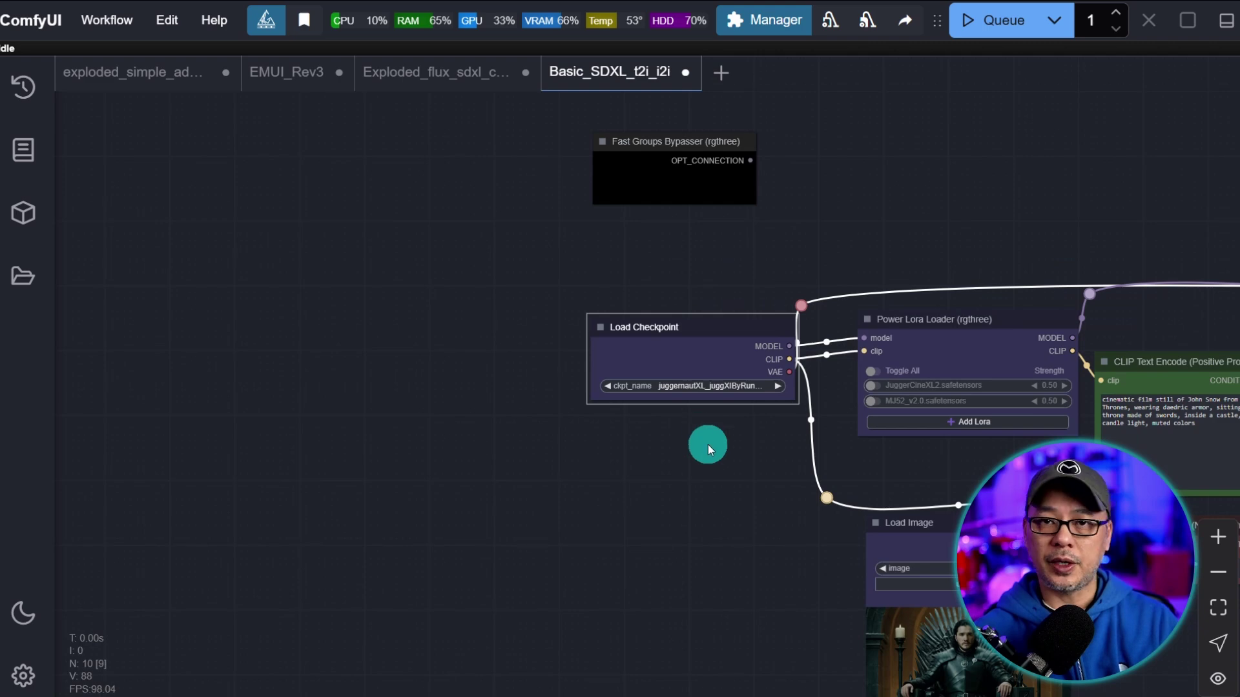
scroll(708, 446, "up", 6)
mouse_move(716, 460)
left_mouse_down()
mouse_move(704, 435)
mouse_move(725, 441)
left_mouse_up()
scroll(703, 429, "up", 2)
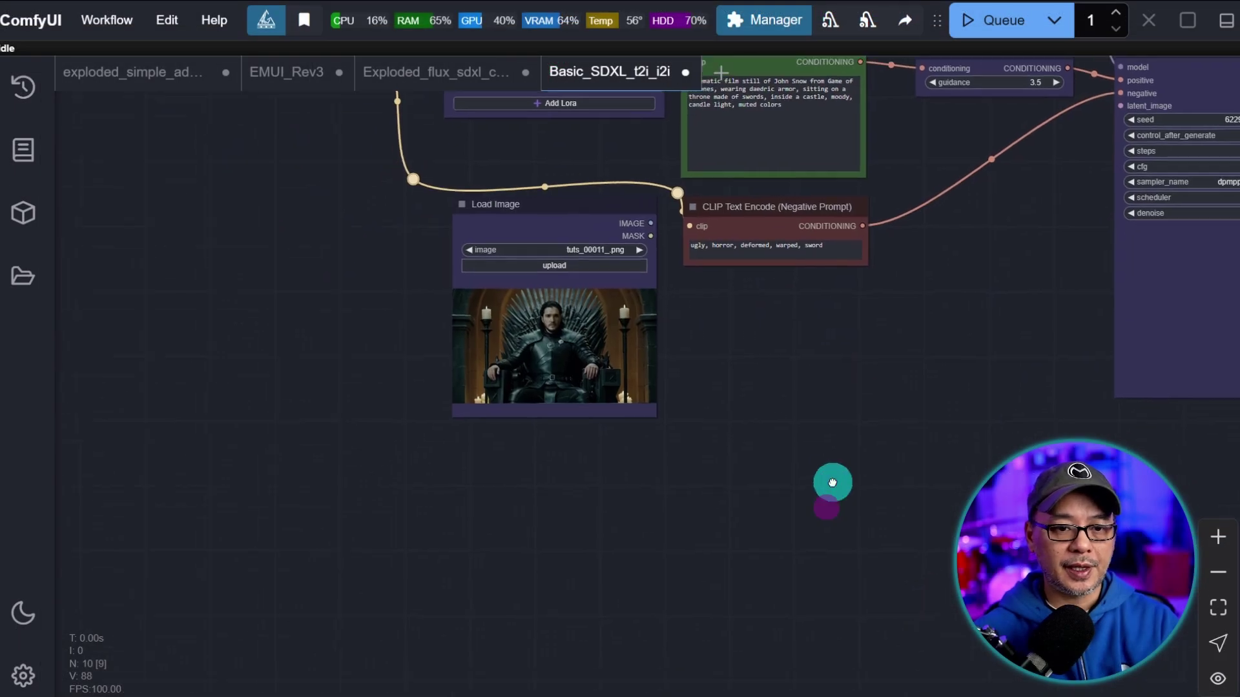
Step: Add a Load ControlNet Model node to the empty canvas below the Load Image node and open its list of available models
left_click_drag(826, 482, 876, 344)
scroll(861, 353, "up", 2)
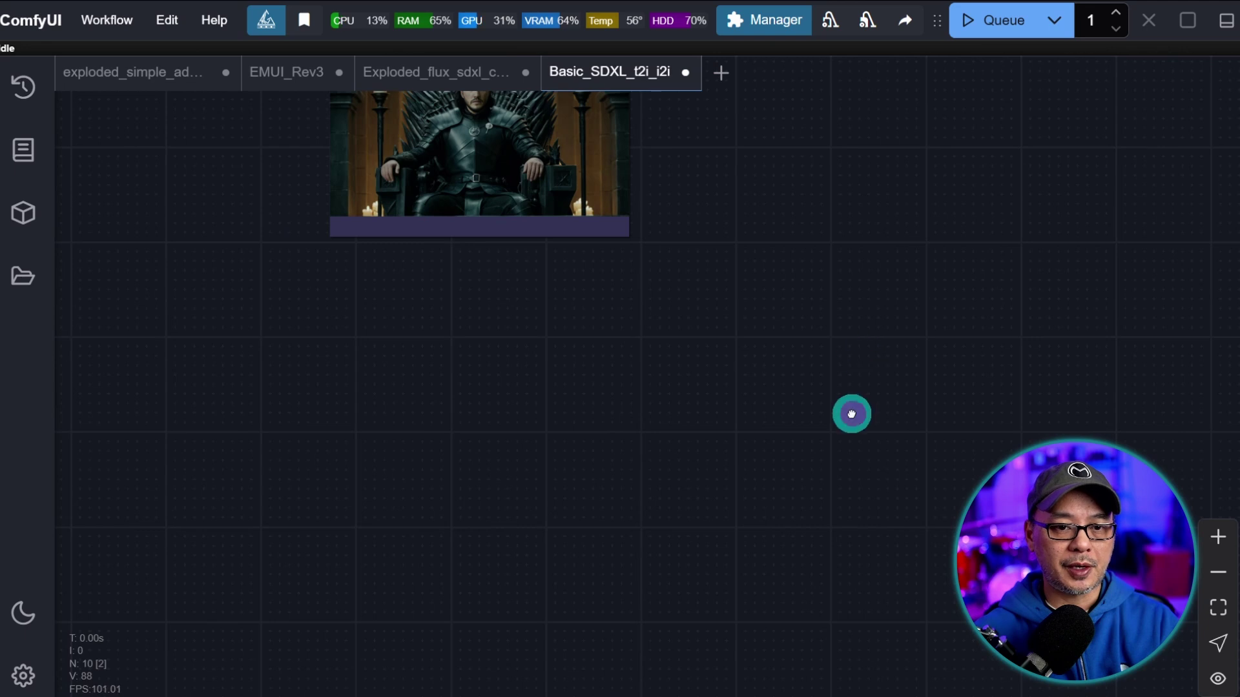
left_click_drag(850, 412, 836, 285)
scroll(579, 250, "up", 1)
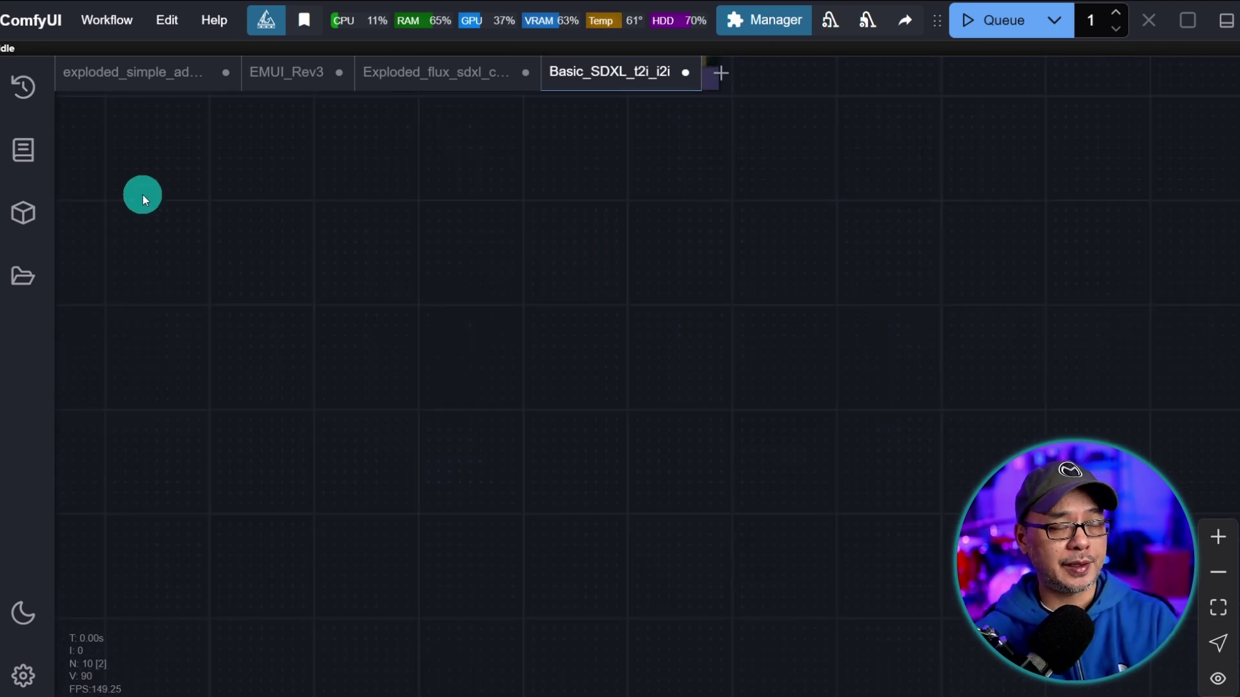
right_click(134, 149)
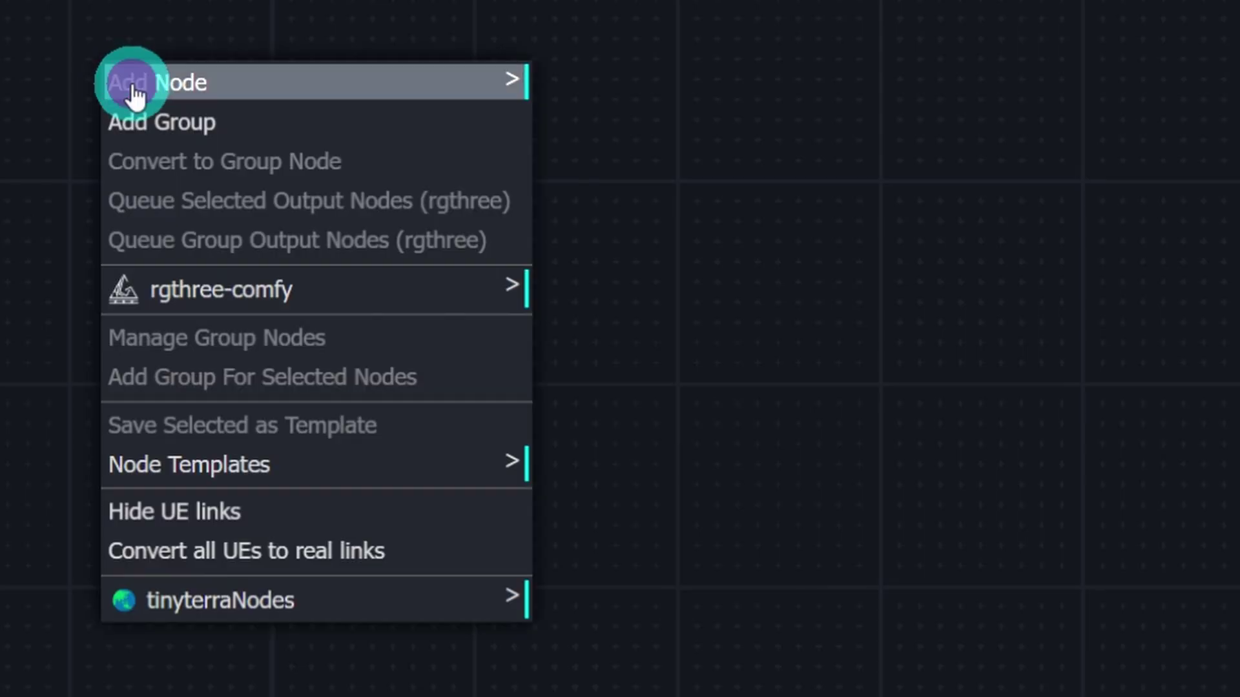
left_click(134, 90)
left_click(609, 304)
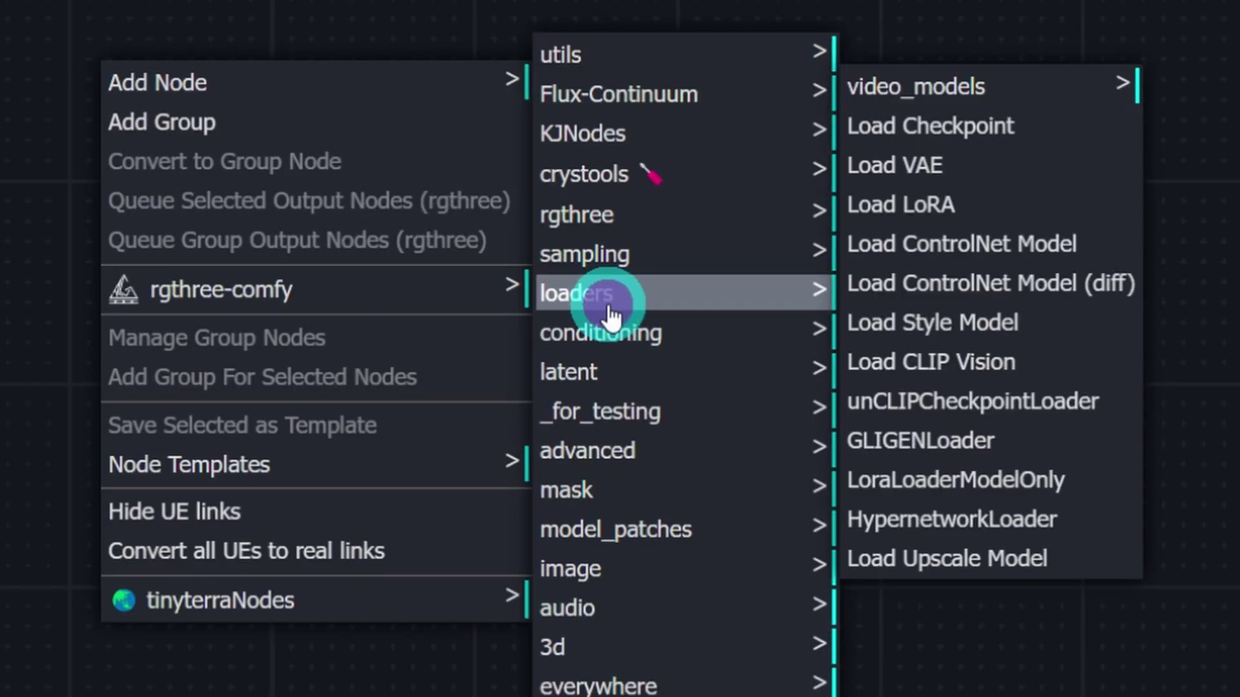
left_click(928, 257)
left_click(521, 202)
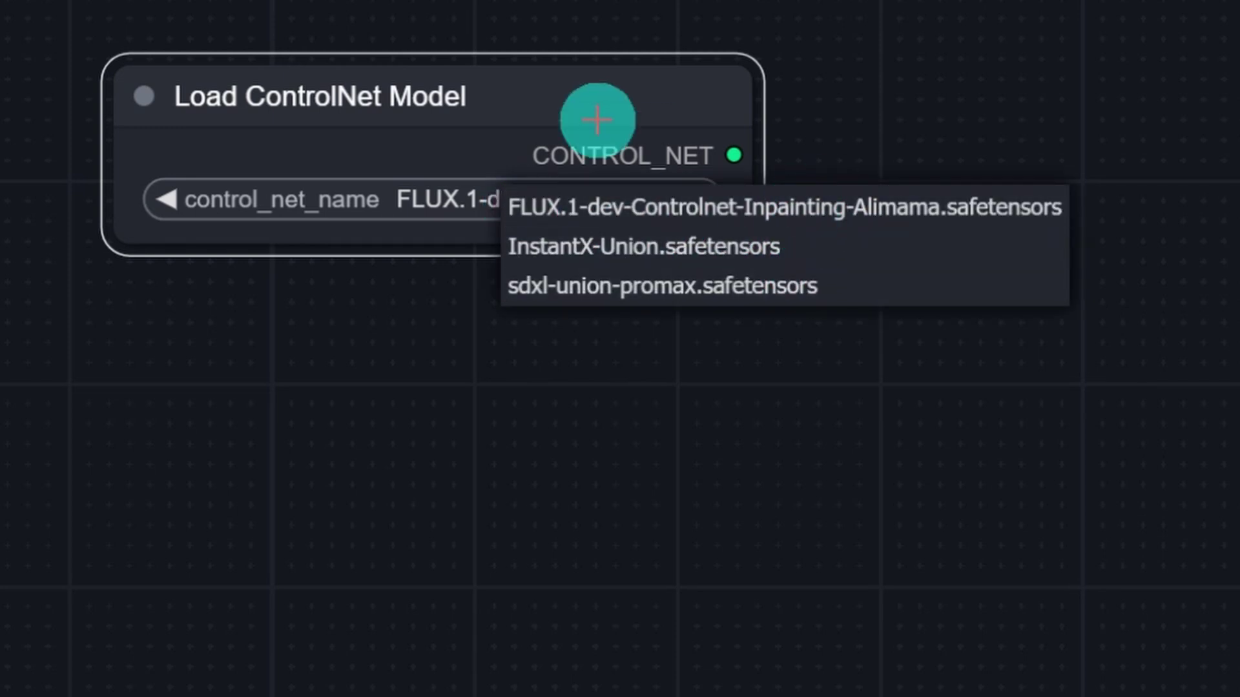
Step: Add an AIO Aux Preprocessor node from the ControlNet Preprocessors category below the Load ControlNet Model node
right_click(199, 312)
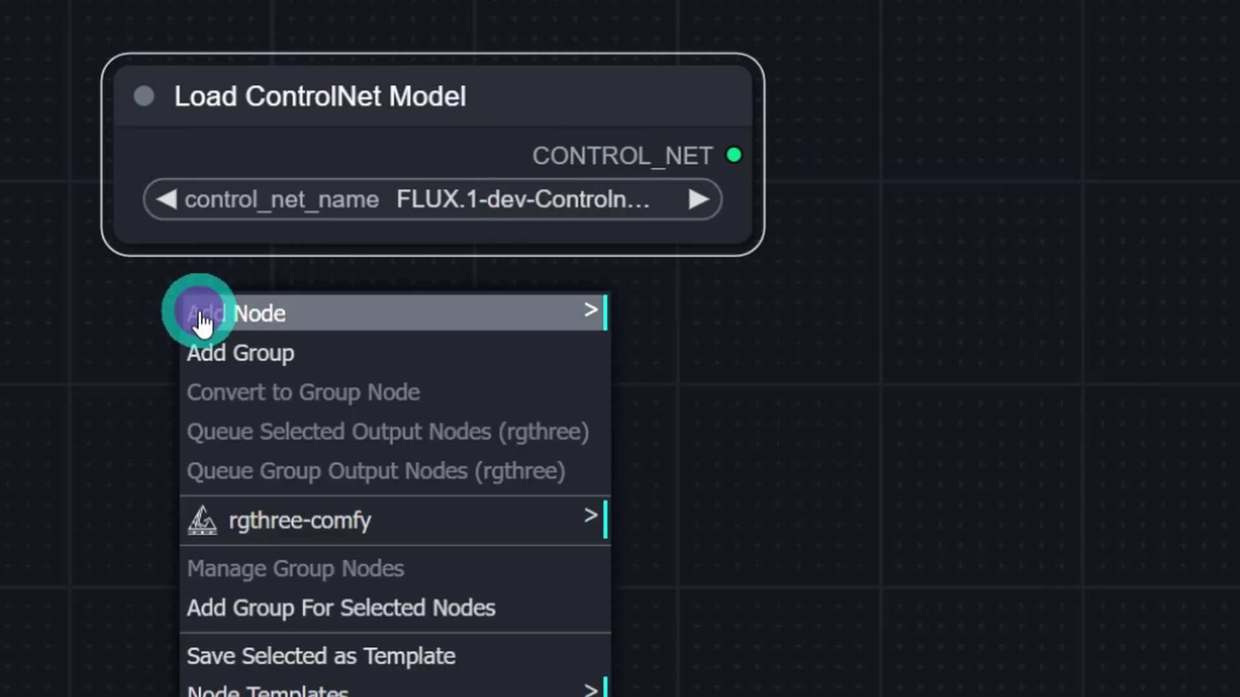
left_click(248, 317)
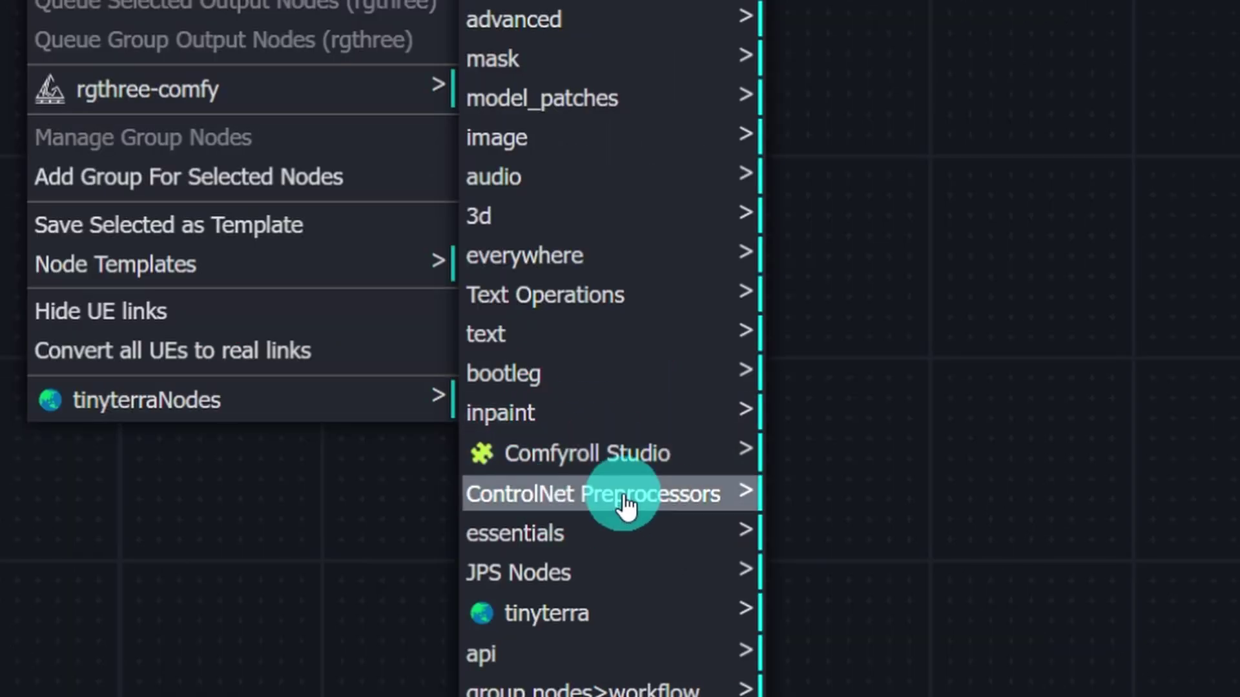
left_click(617, 504)
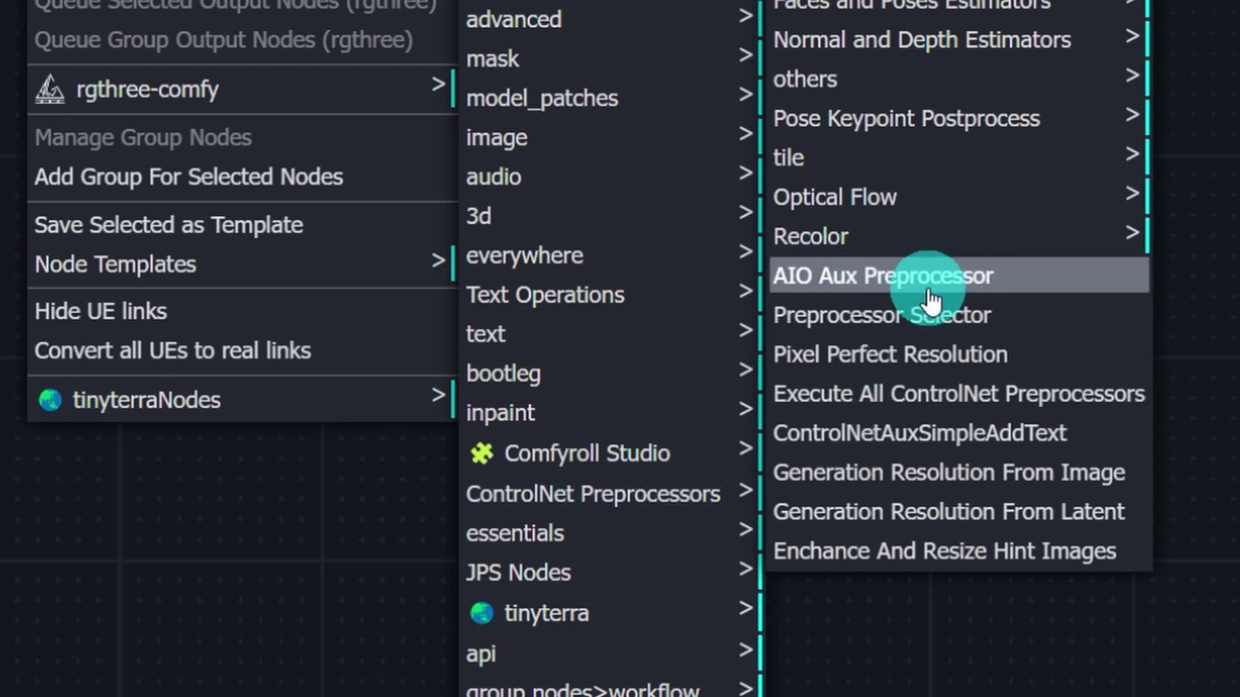
left_click(949, 284)
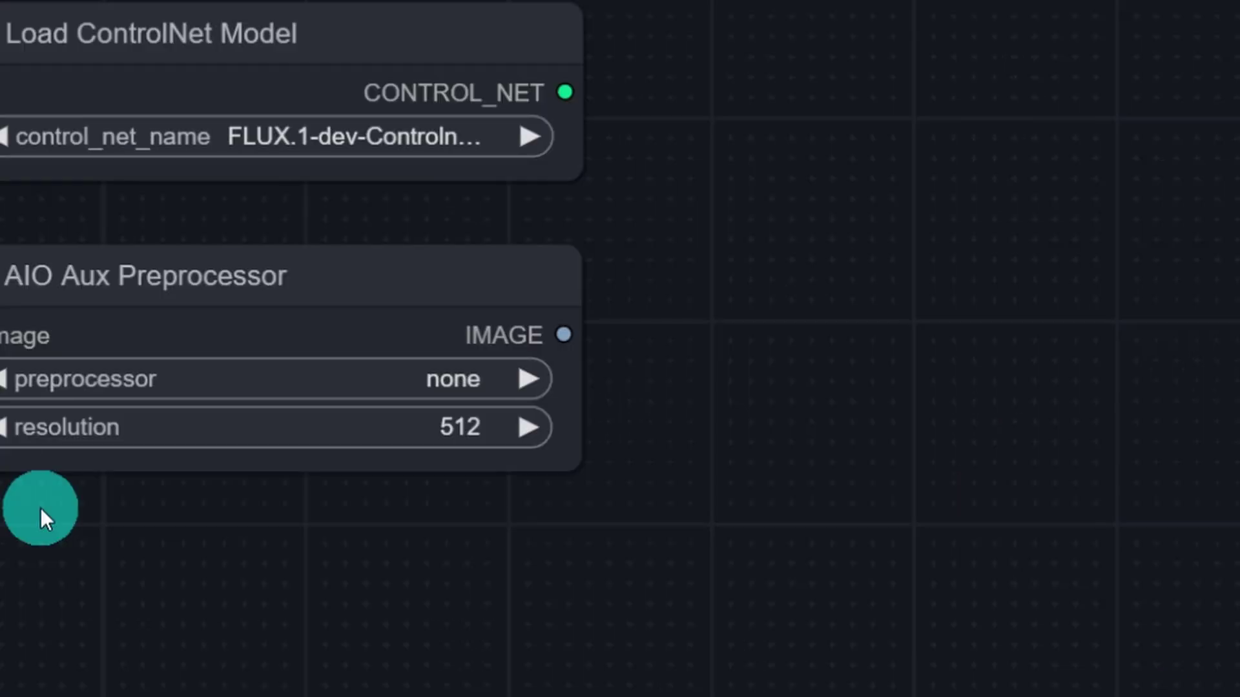
Step: Add an Apply ControlNet node from the controlnet conditioning category beside the two new nodes
right_click(41, 509)
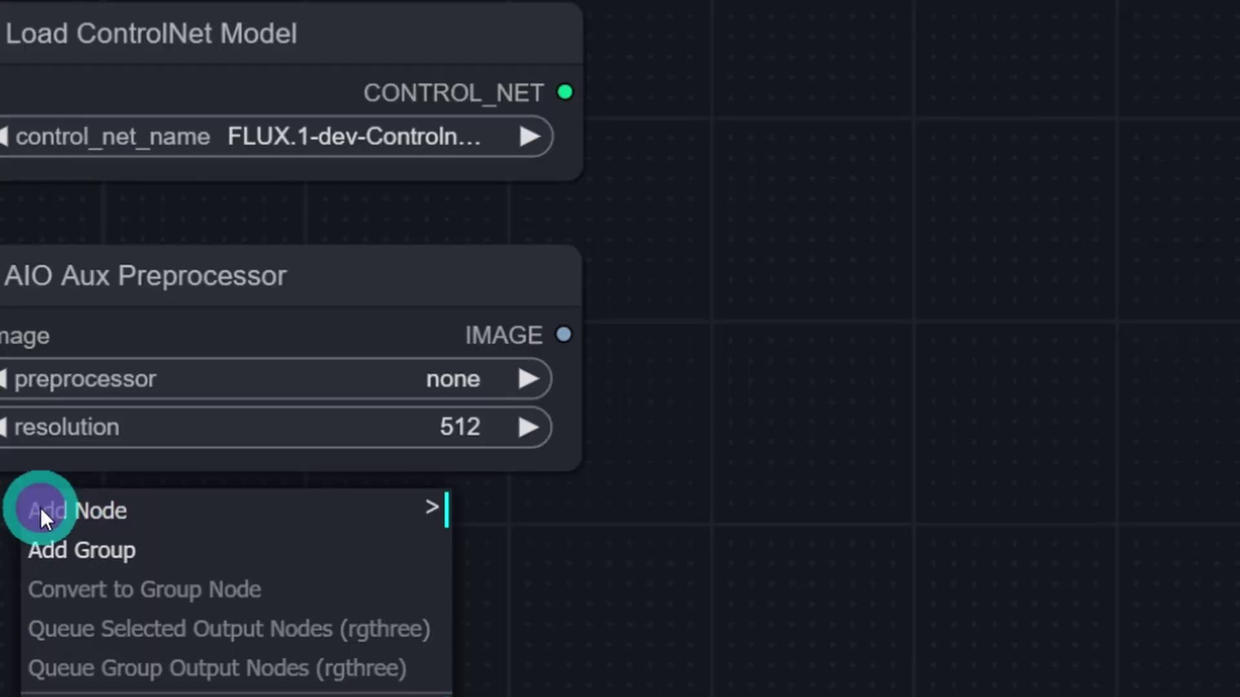
left_click(84, 513)
left_click(562, 337)
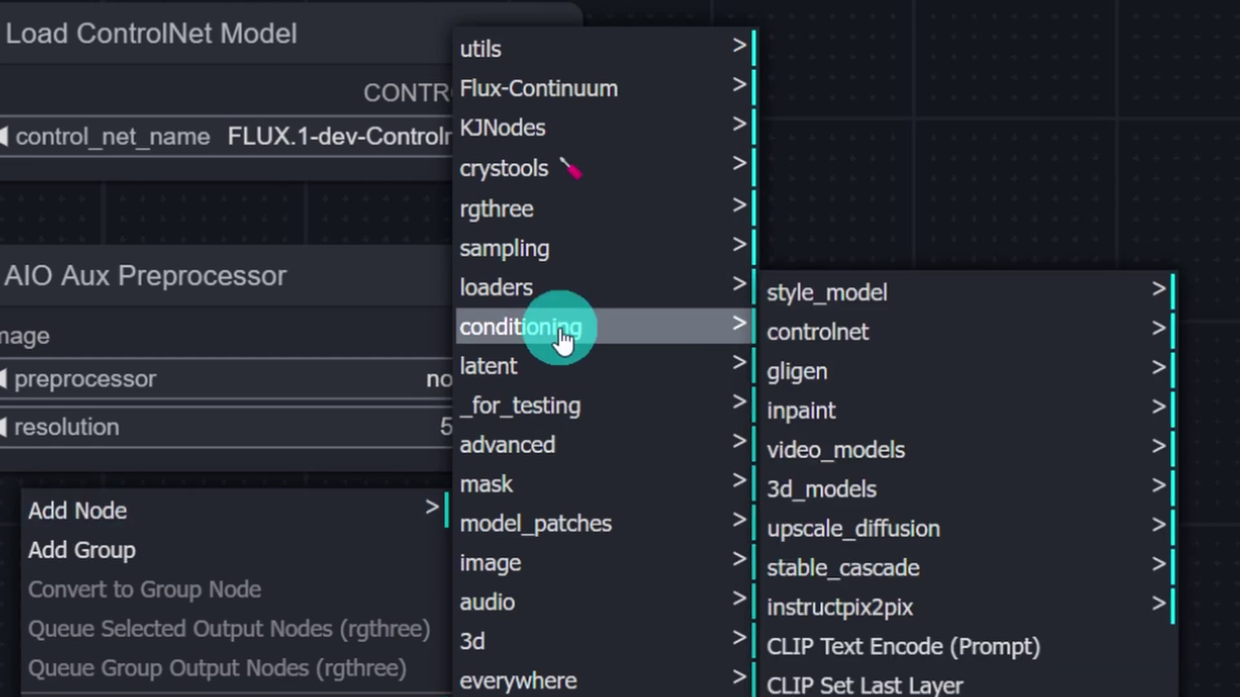
left_click(852, 334)
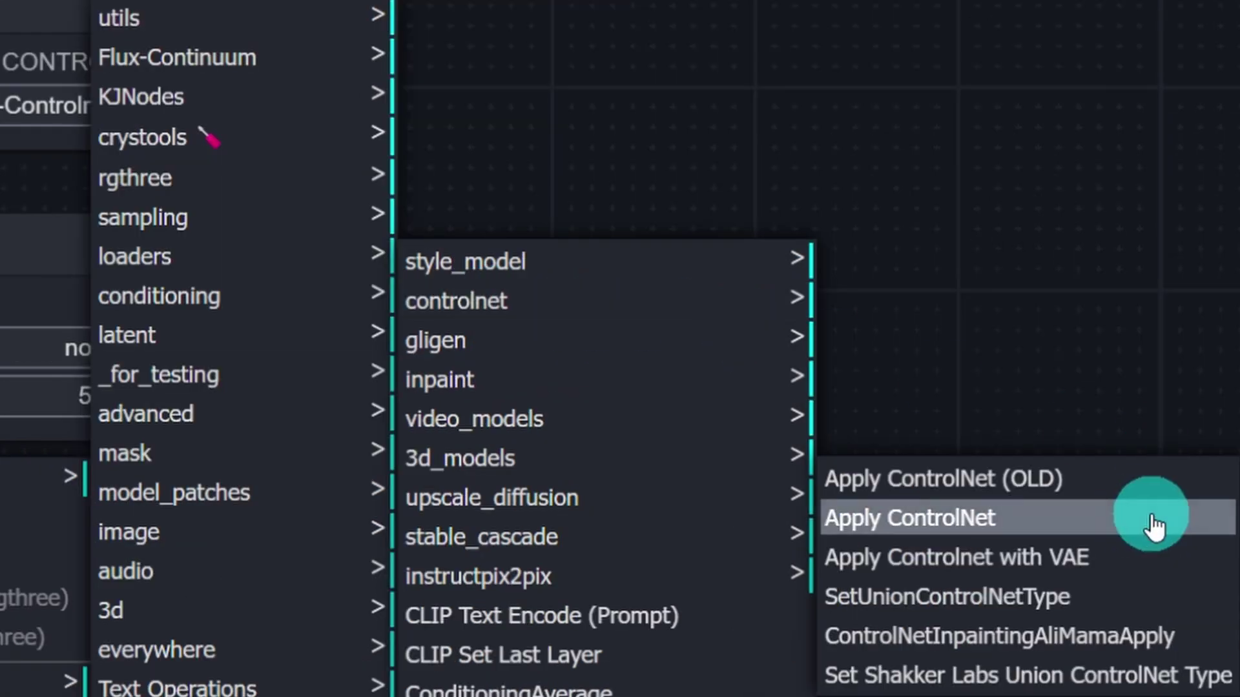
left_click(978, 526)
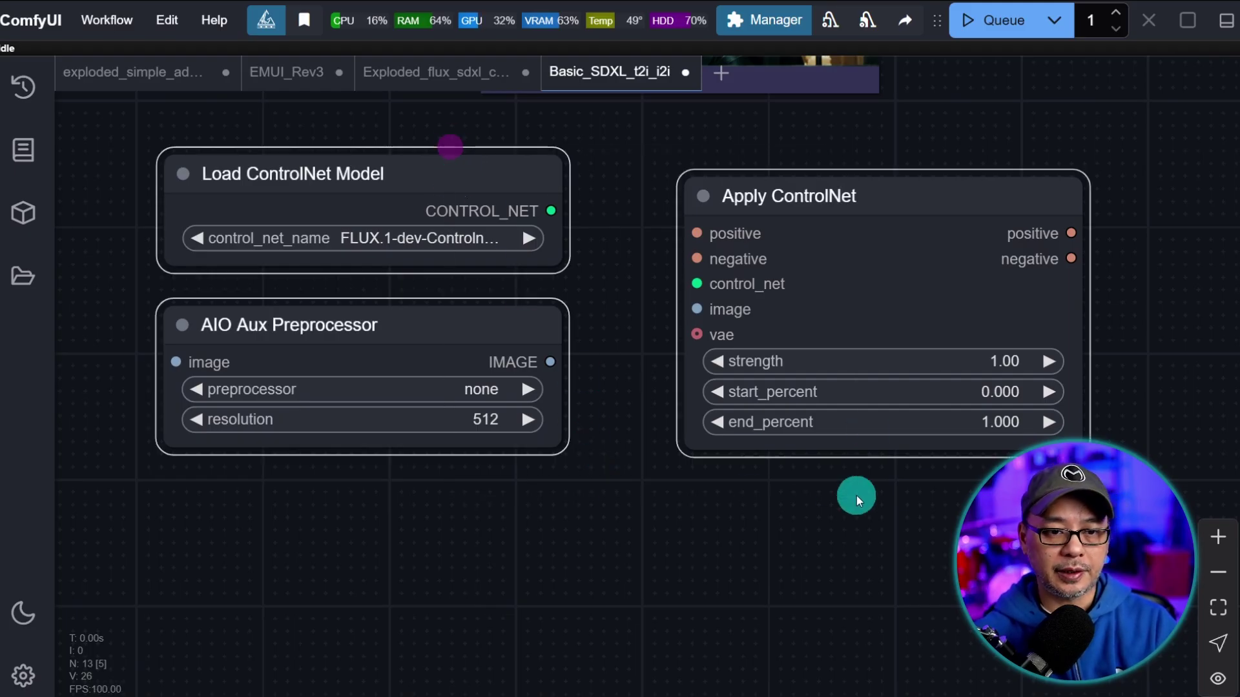
Step: Color the Load ControlNet Model, AIO Aux Preprocessor and Apply ControlNet nodes purple together
right_click(831, 258)
right_click(396, 213)
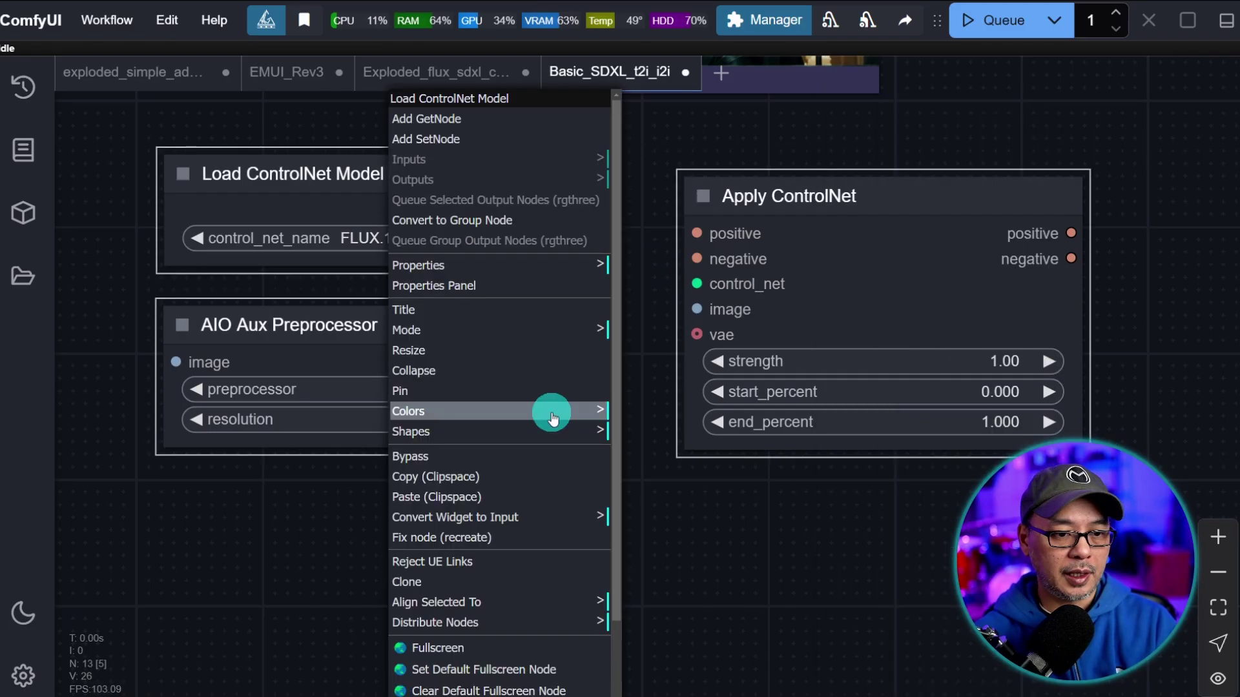
left_click(553, 411)
left_click(689, 556)
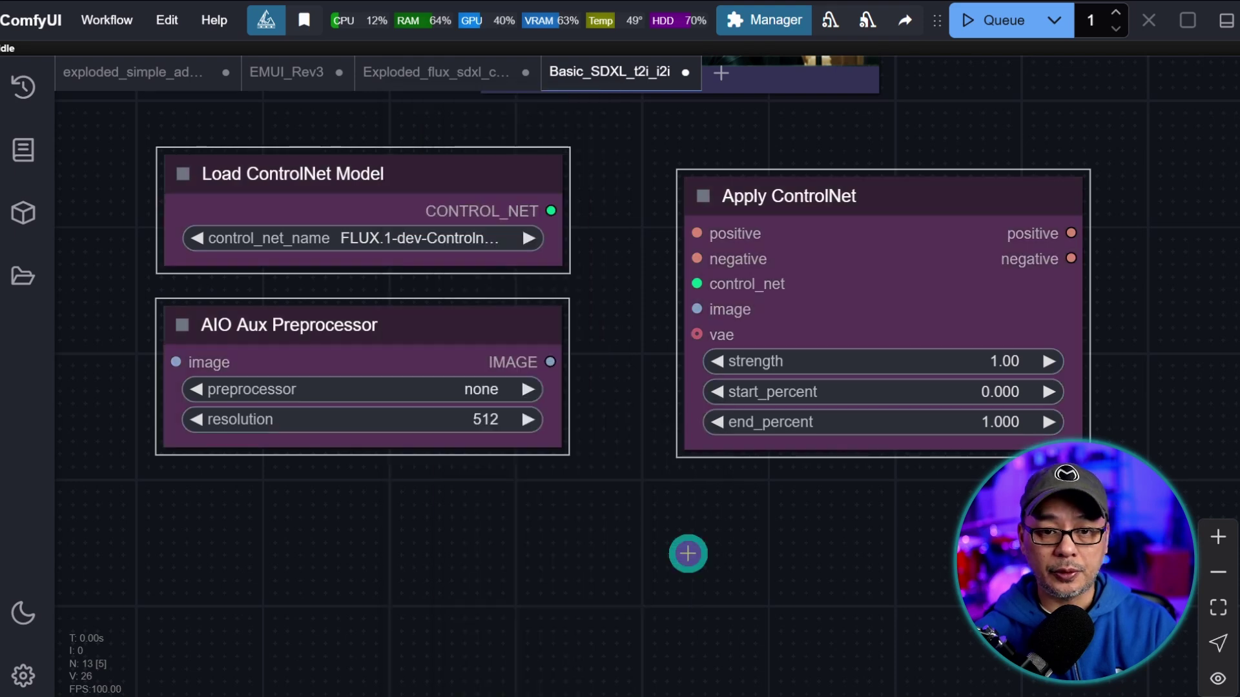
scroll(651, 341, "down", 4)
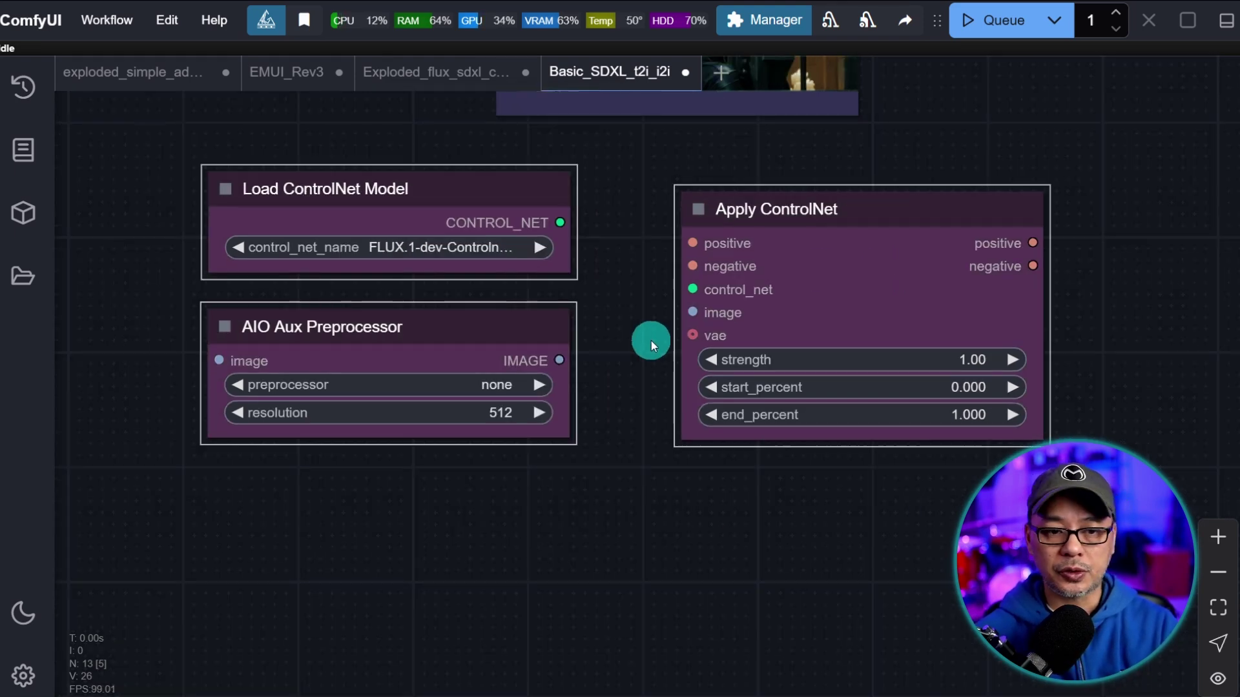
Step: Place the Load ControlNet Model node directly beneath the Load Checkpoint node
left_click(775, 346)
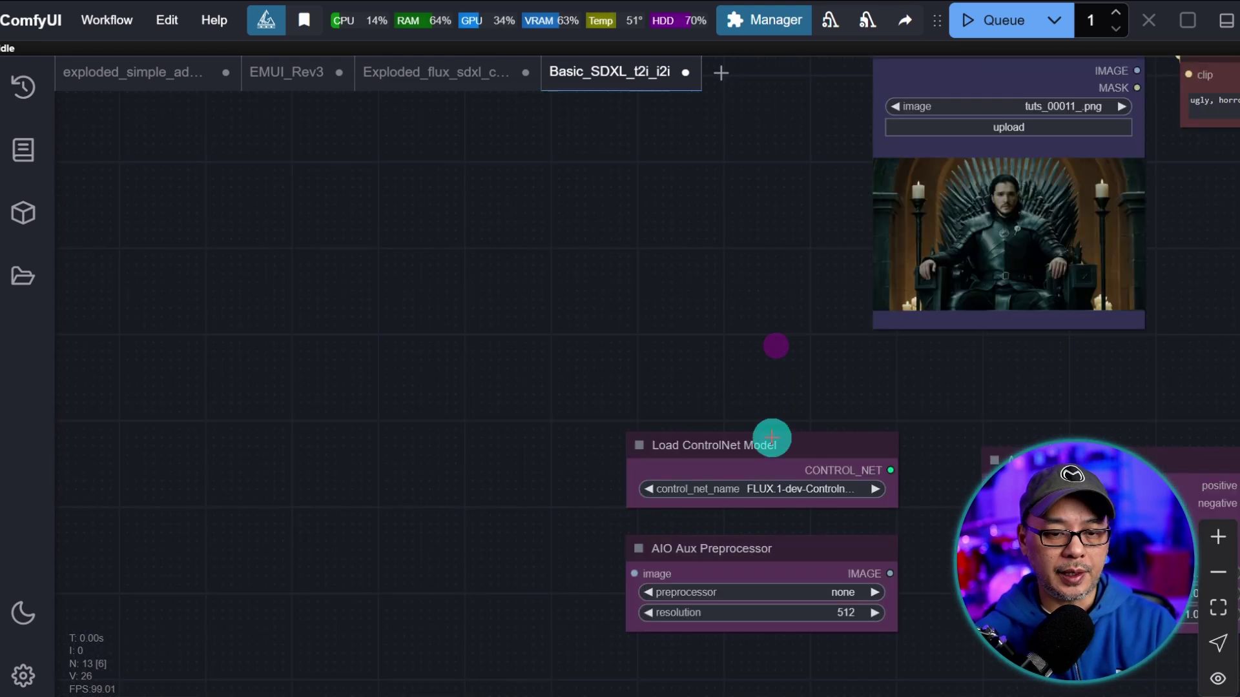
left_click_drag(775, 458, 765, 304)
scroll(765, 304, "up", 3)
left_click_drag(737, 365, 761, 331)
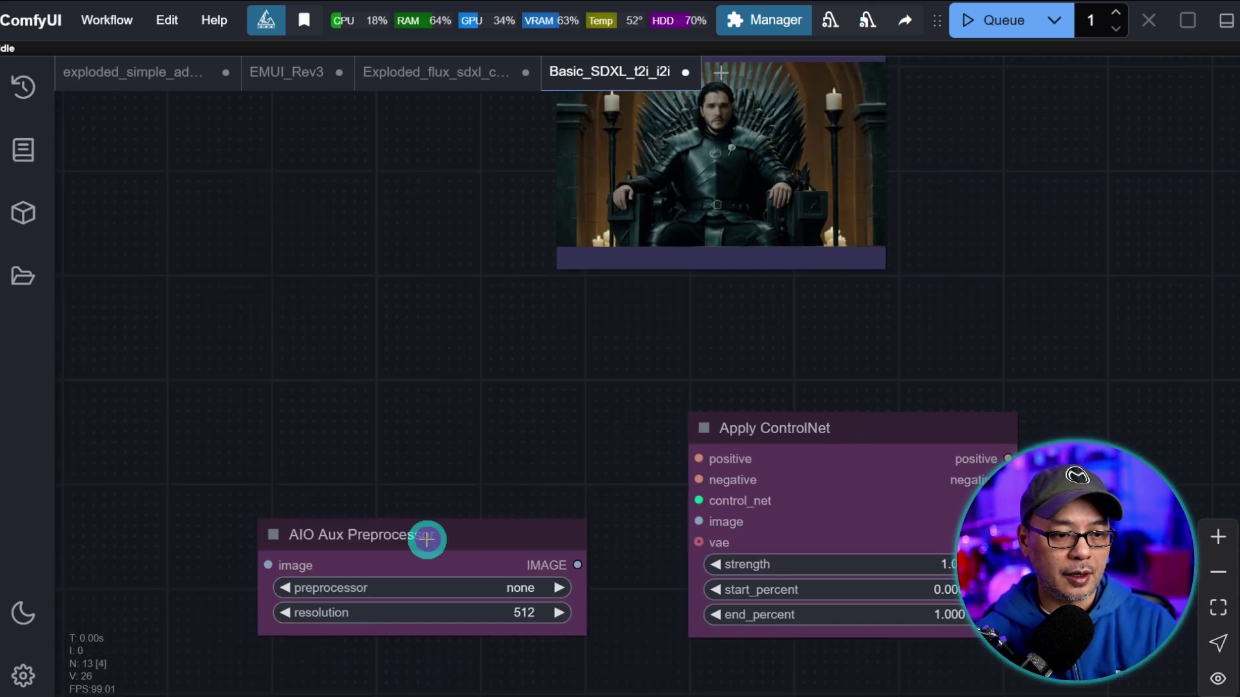
Step: Place the AIO Aux Preprocessor node directly beneath the negative prompt node
left_click_drag(427, 539, 1096, 166)
left_click_drag(1006, 354, 744, 626)
left_click_drag(800, 421, 816, 321)
left_click_drag(571, 191, 556, 343)
Step: Move the Apply ControlNet node up beside the AIO Aux Preprocessor, below the FluxGuidance node
left_click_drag(704, 689, 1055, 522)
left_click_drag(1056, 480, 866, 172)
scroll(683, 303, "up", 5)
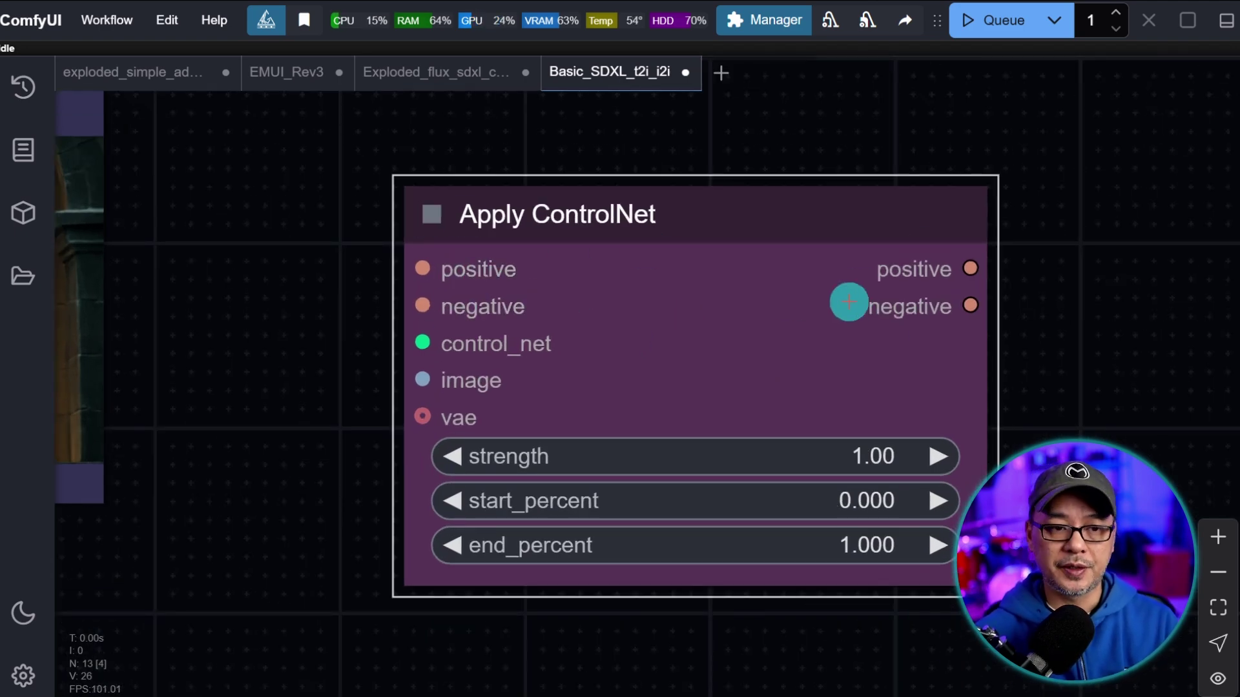
scroll(994, 215, "down", 4)
left_click_drag(1021, 154, 821, 366)
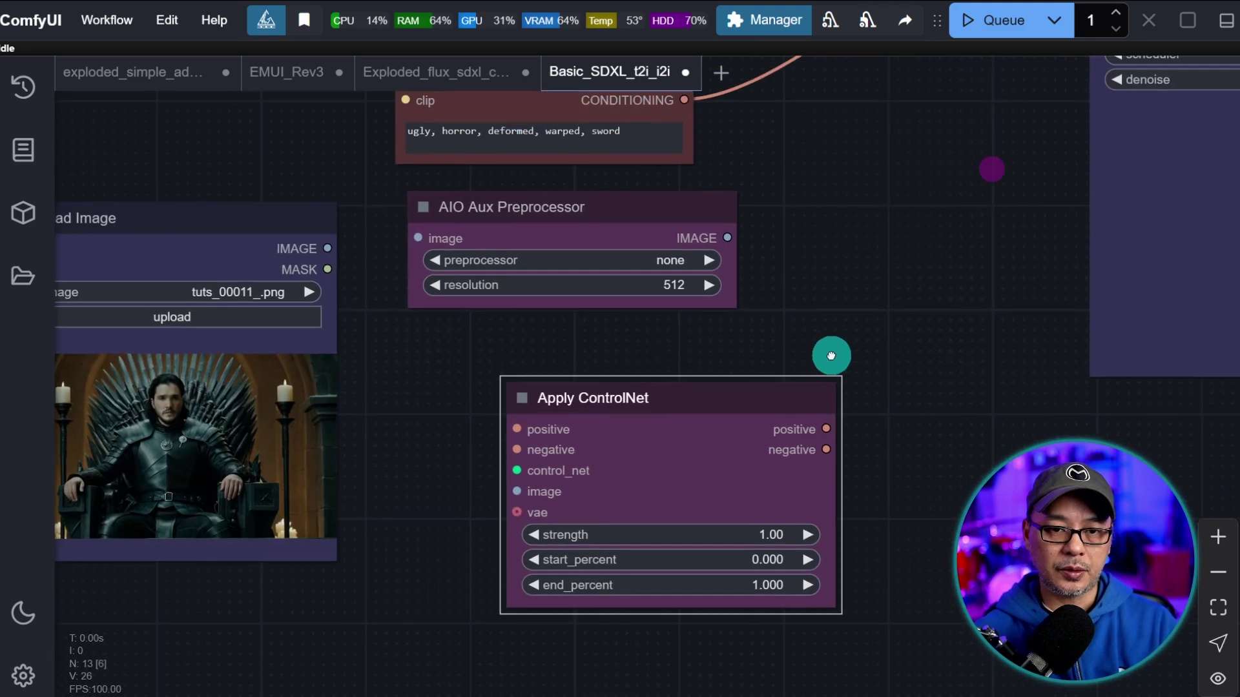
scroll(823, 362, "down", 2)
left_click_drag(761, 404, 978, 222)
left_click_drag(947, 125, 747, 405)
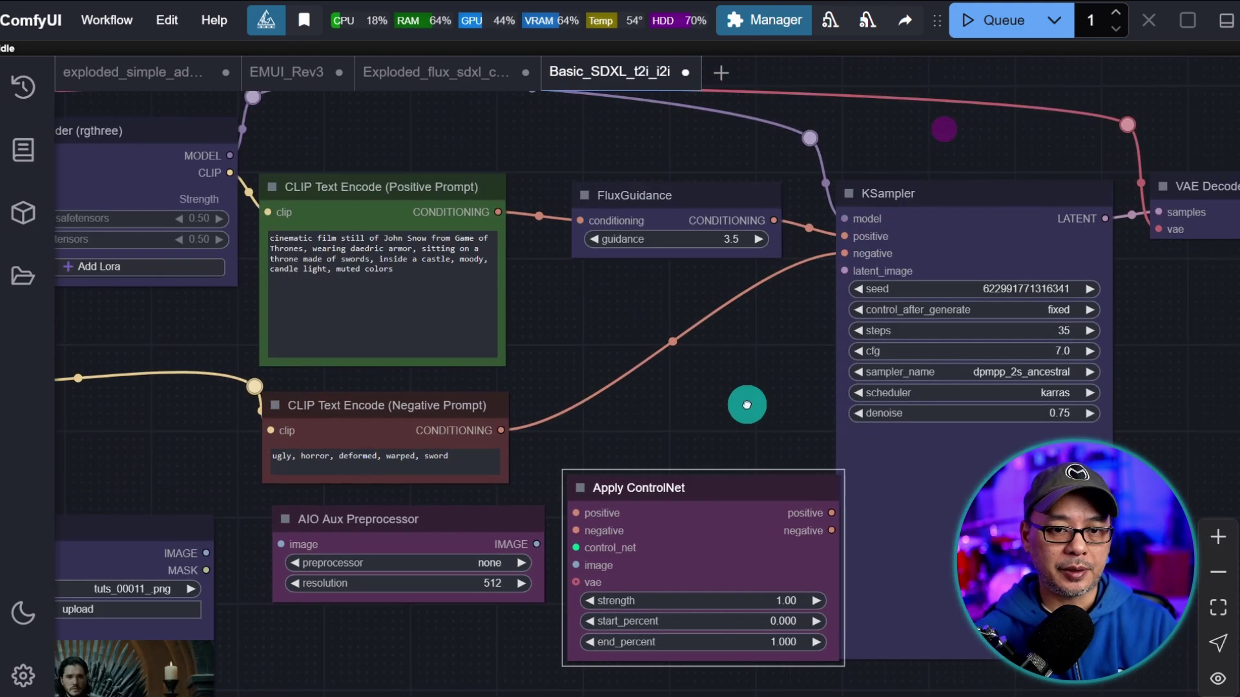
Step: Shift the KSampler, VAE Decode and Save Image nodes further right and place Apply ControlNet between FluxGuidance and KSampler
left_click_drag(741, 474, 375, 493)
scroll(872, 347, "down", 2)
left_click_drag(875, 348, 694, 328)
left_click_drag(528, 184, 1040, 401)
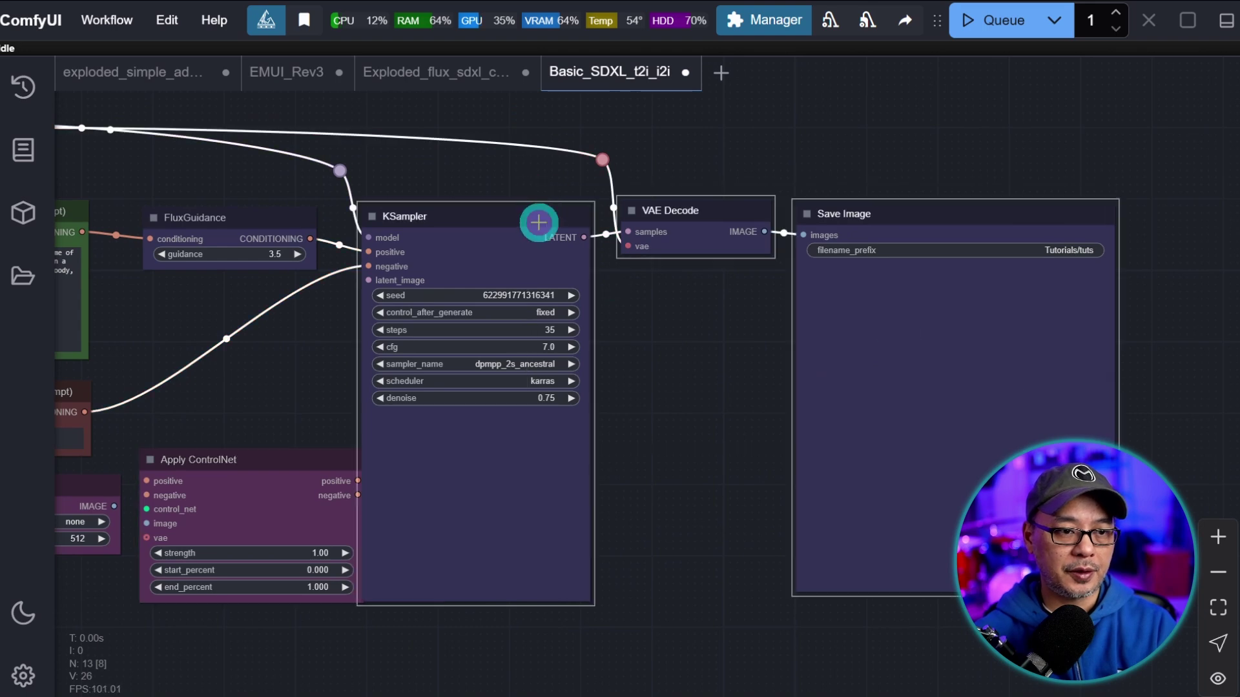
left_click_drag(556, 222, 865, 238)
scroll(865, 239, "down", 1)
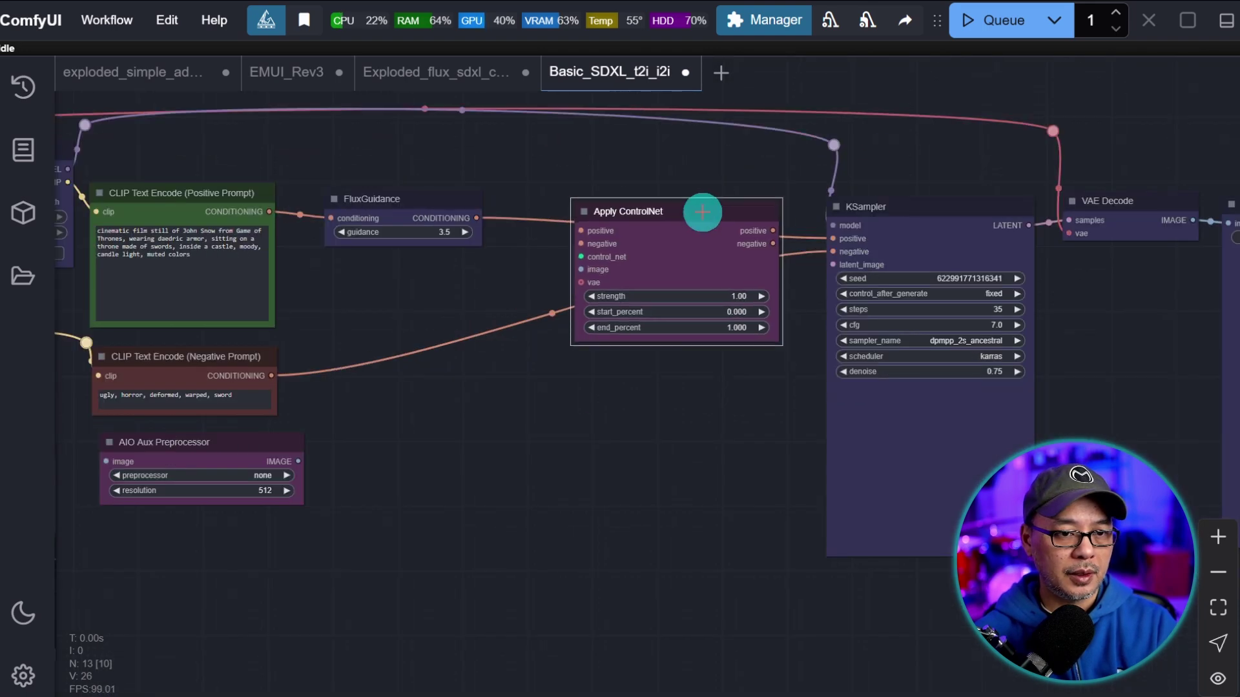
left_click_drag(703, 212, 676, 208)
Step: Connect FluxGuidance's conditioning output to Apply ControlNet's positive input and the negative prompt's conditioning to its negative input
scroll(443, 321, "up", 5)
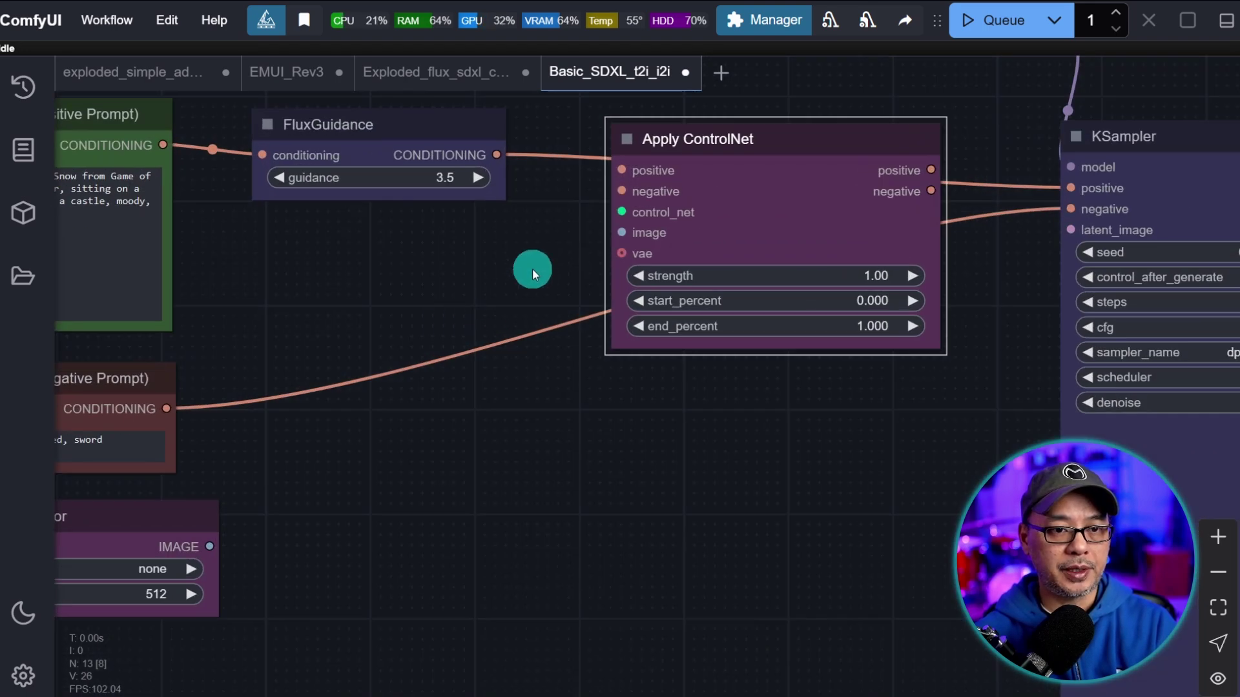
scroll(646, 396, "up", 7)
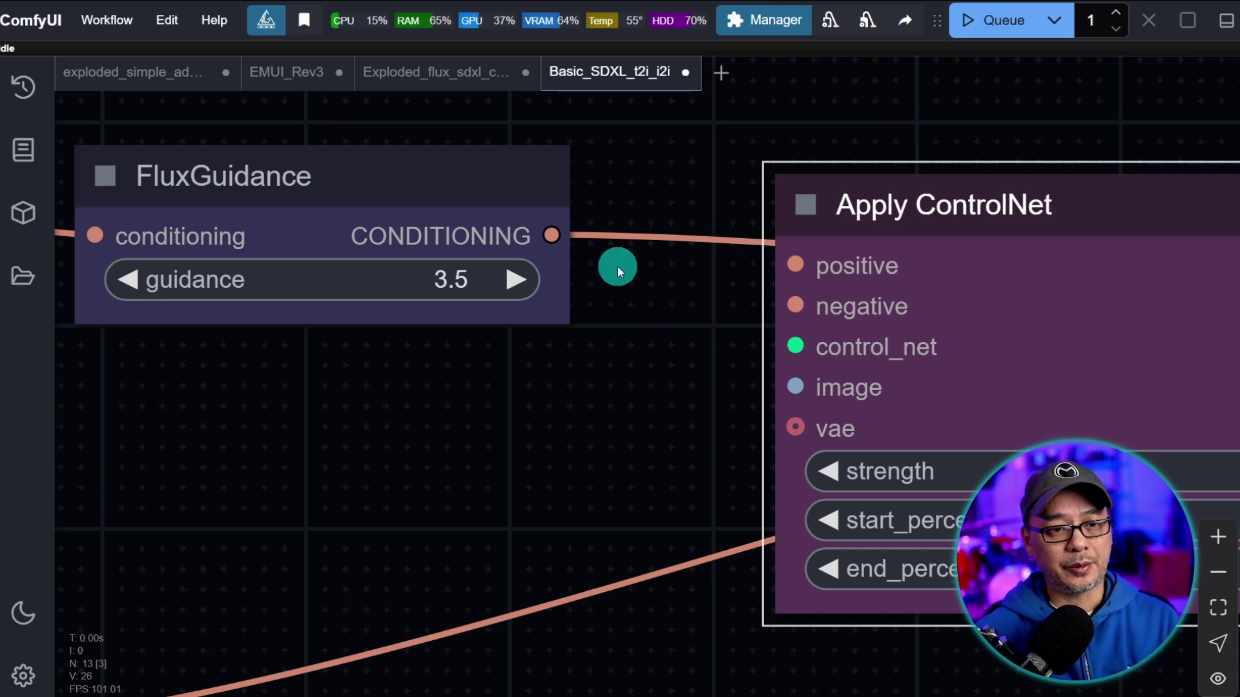
left_click_drag(552, 235, 796, 265)
left_click_drag(706, 310, 914, 227)
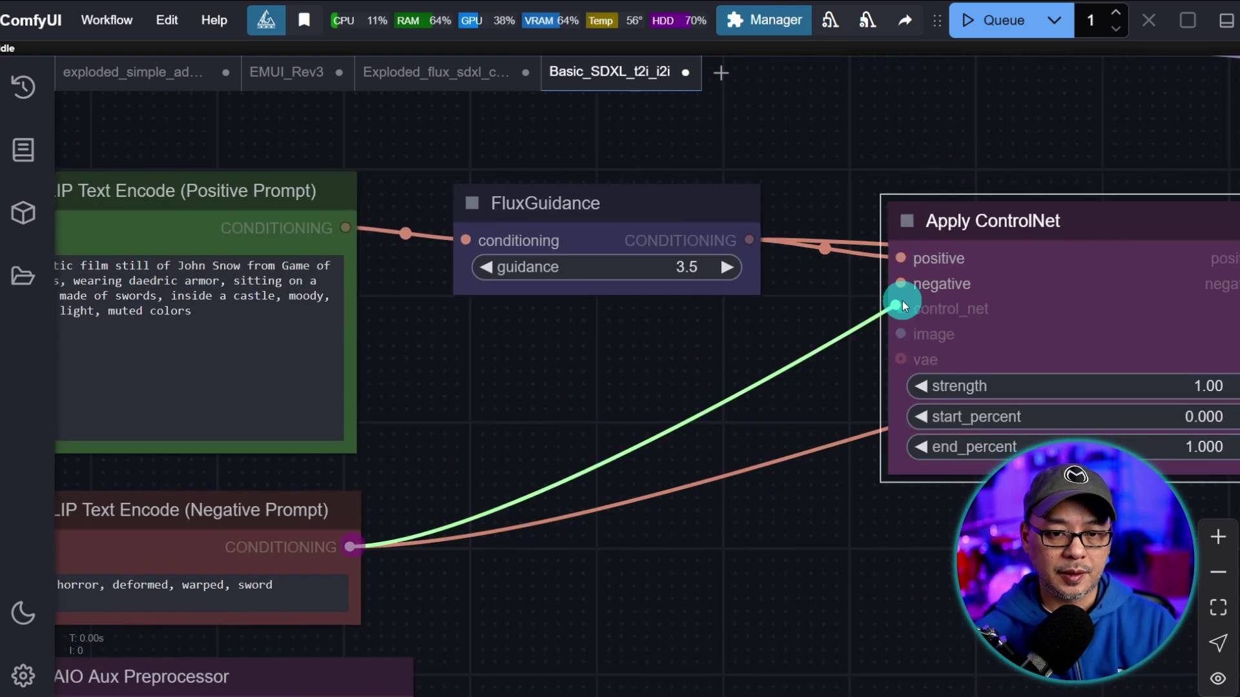
left_click_drag(922, 278, 900, 284)
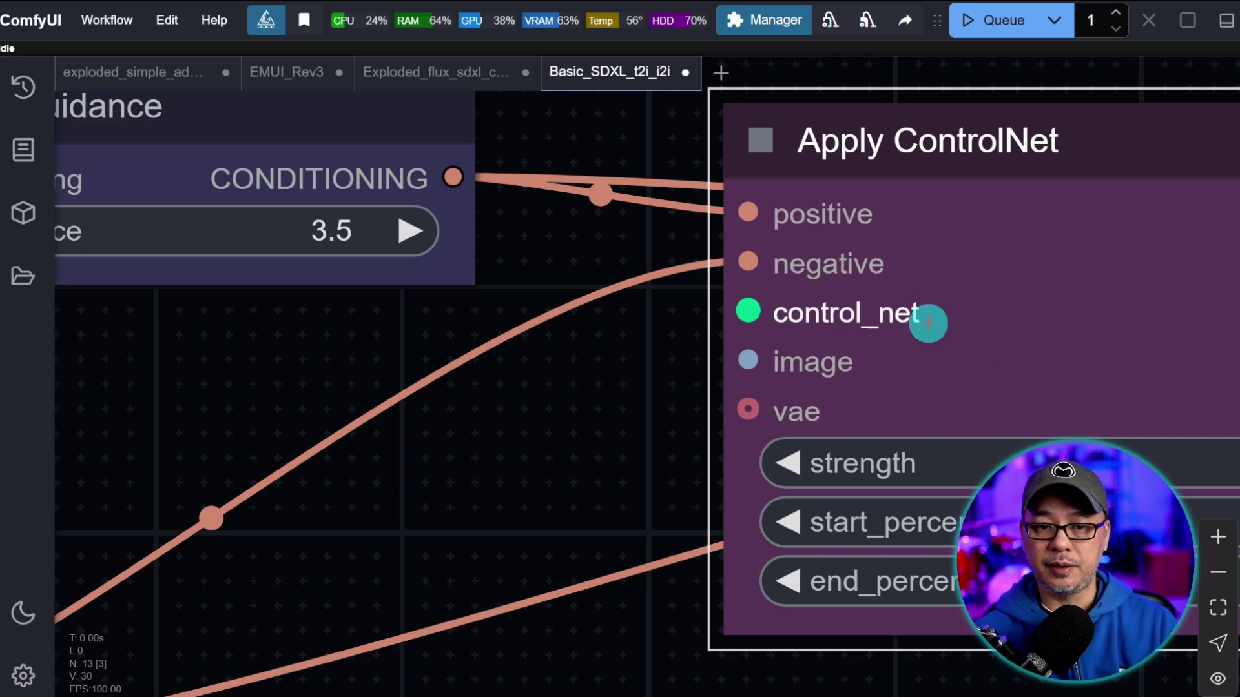
Step: Connect the Load ControlNet Model node's CONTROL_NET output to the control_net input of Apply ControlNet
scroll(648, 315, "down", 12)
left_click_drag(347, 352, 912, 274)
left_click_drag(430, 281, 739, 272)
scroll(556, 293, "up", 5)
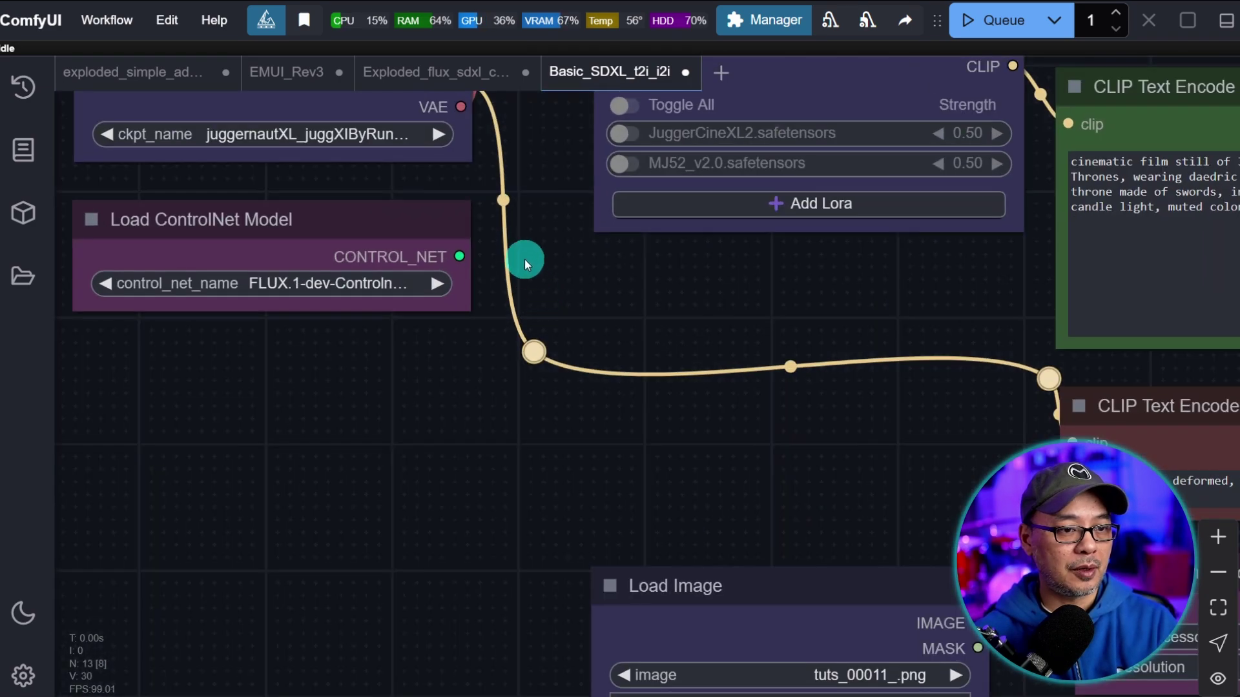
scroll(475, 261, "up", 5)
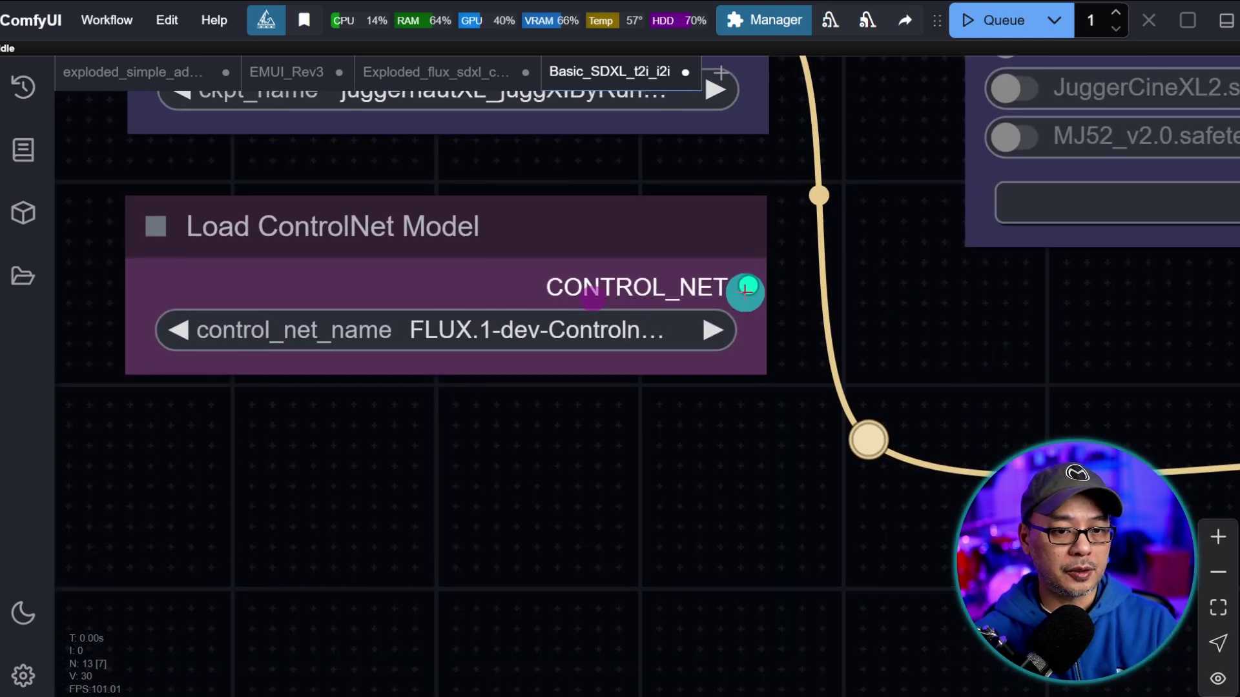
scroll(935, 291, "down", 10)
left_click_drag(244, 330, 1164, 299)
Step: Add reroute points to the control_net link so it runs above the LoRA loader and prompt nodes
left_click_drag(777, 226, 790, 357)
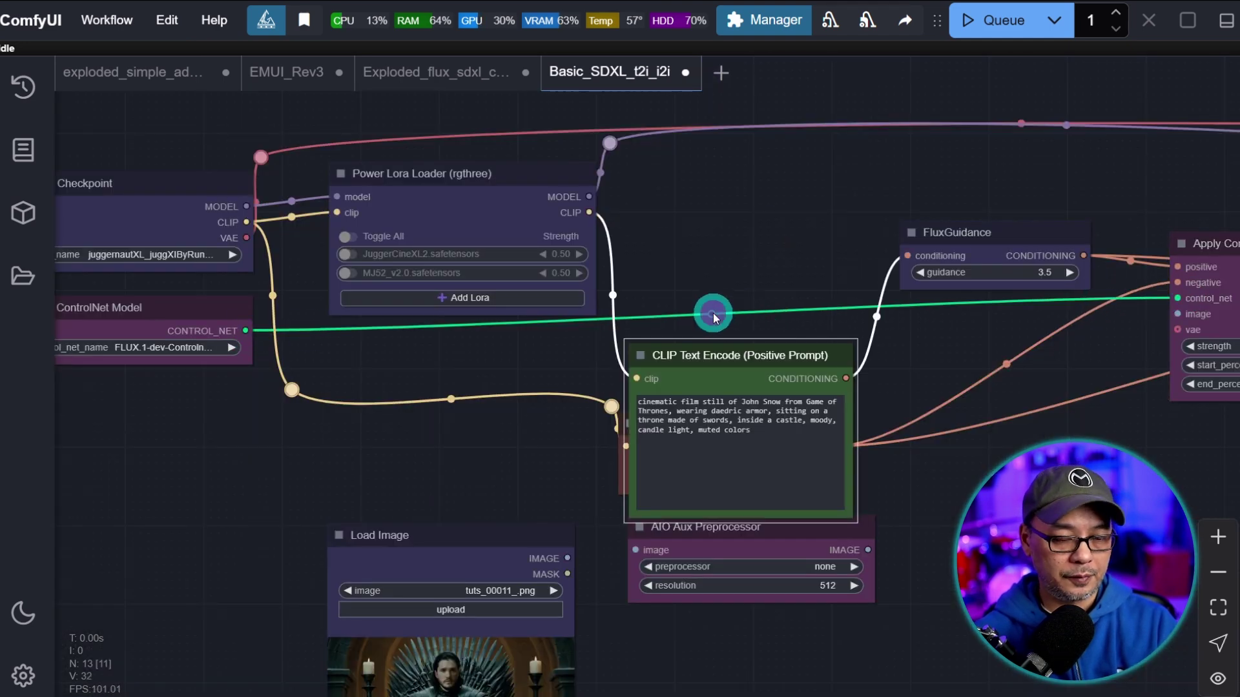
left_click_drag(713, 314, 705, 310)
left_click_drag(648, 195, 1149, 150)
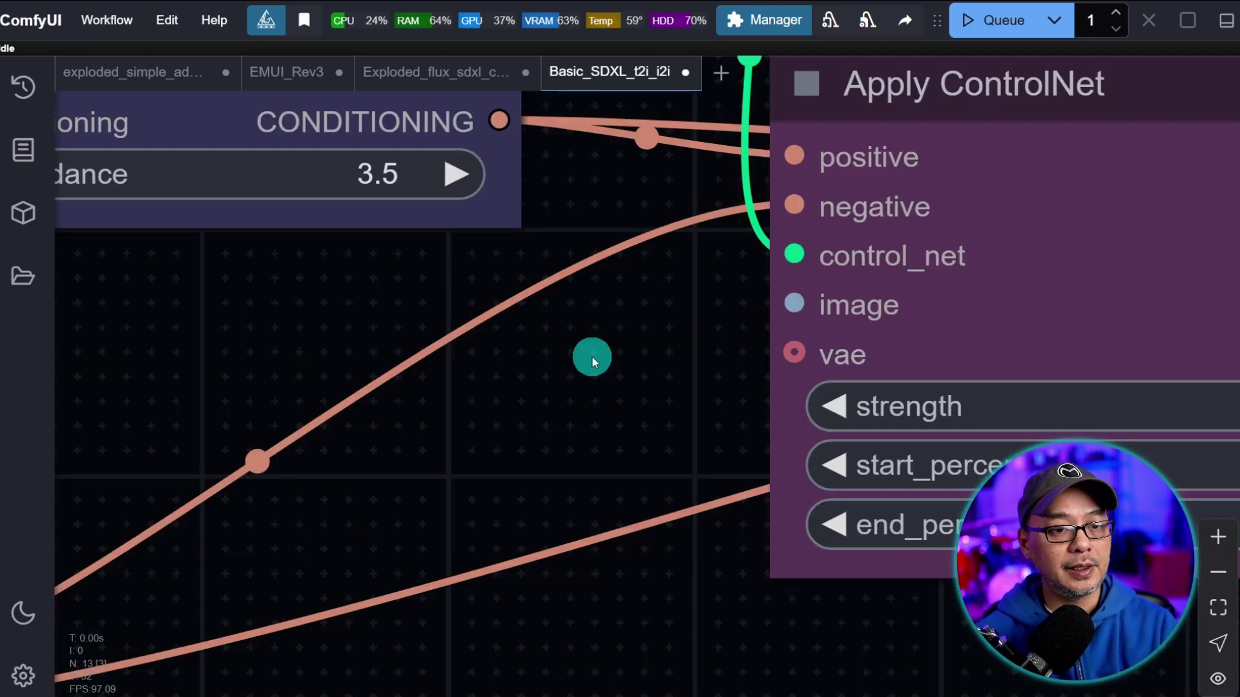
Step: Connect the Load Checkpoint node's VAE output to the vae input of Apply ControlNet
scroll(591, 359, "down", 10)
left_click_drag(396, 361, 845, 372)
scroll(522, 374, "down", 2)
left_click_drag(98, 265, 435, 300)
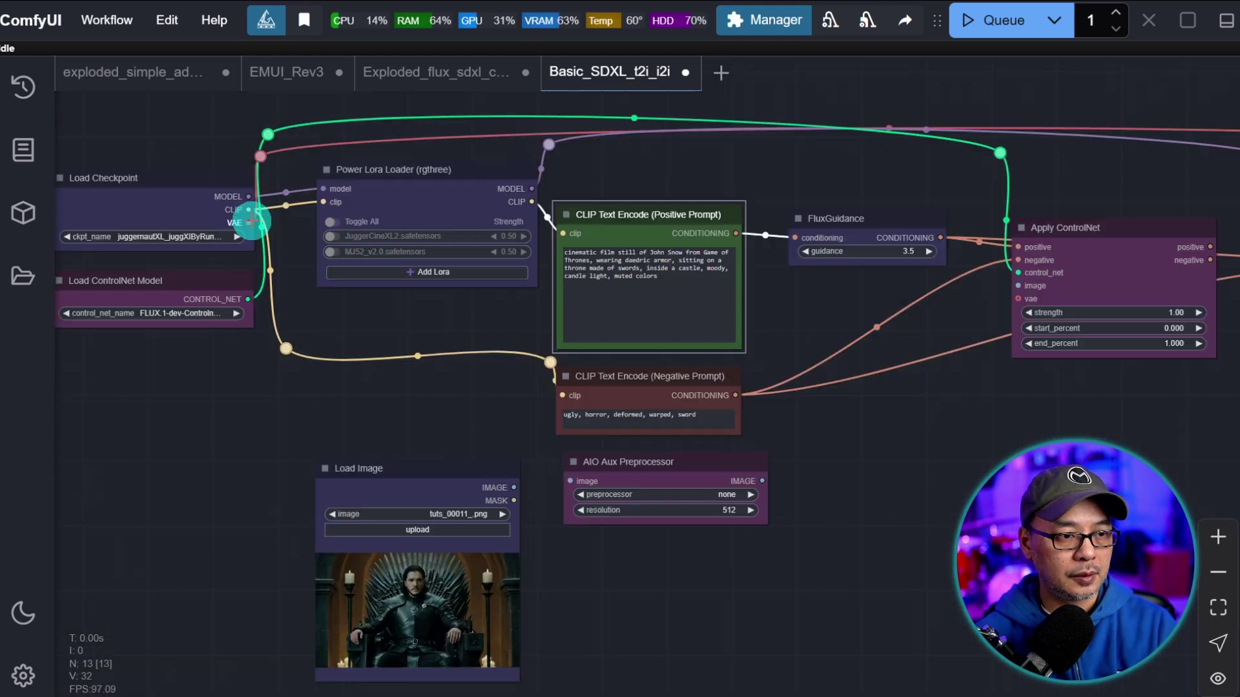
left_click_drag(250, 223, 1018, 299)
Step: Reroute Apply ControlNet's vae link above the nodes and keep the positive prompt node above the negative prompt
left_click_drag(693, 210, 696, 357)
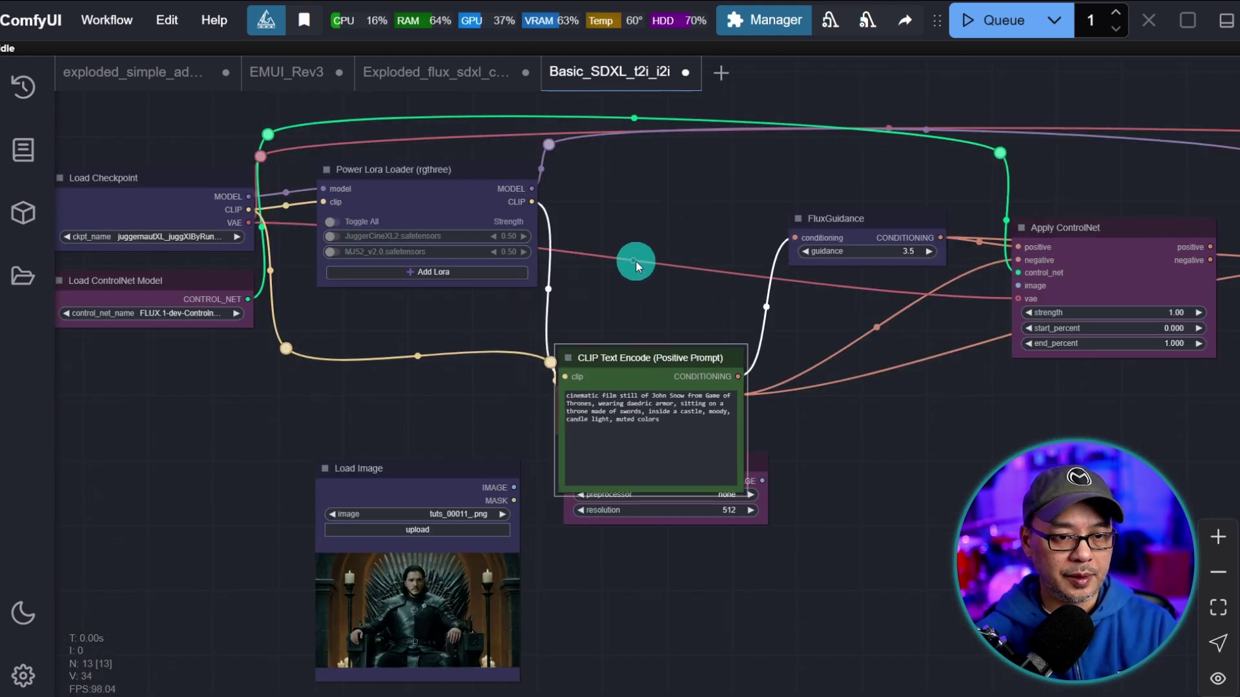
left_click_drag(636, 261, 593, 208)
left_click(593, 207)
left_click_drag(690, 306, 928, 429)
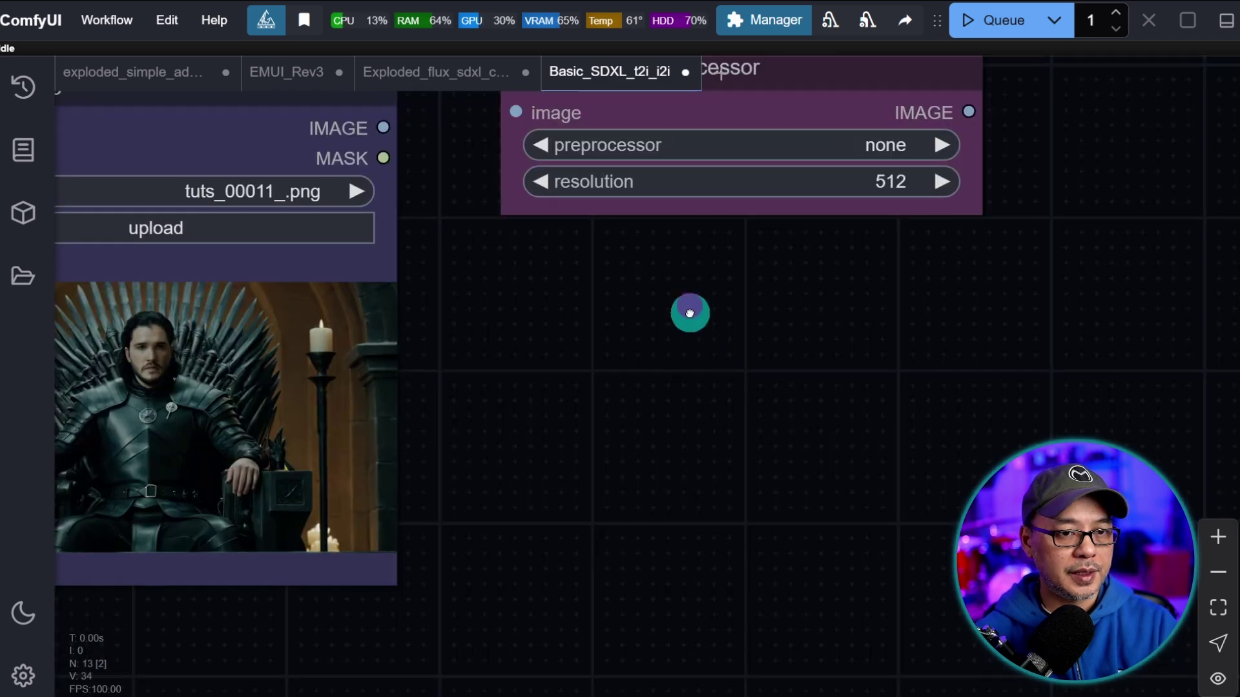
Step: Connect the Load Image node's IMAGE output to the image input of the AIO Aux Preprocessor
left_click_drag(859, 180, 843, 229)
left_click_drag(622, 252, 737, 277)
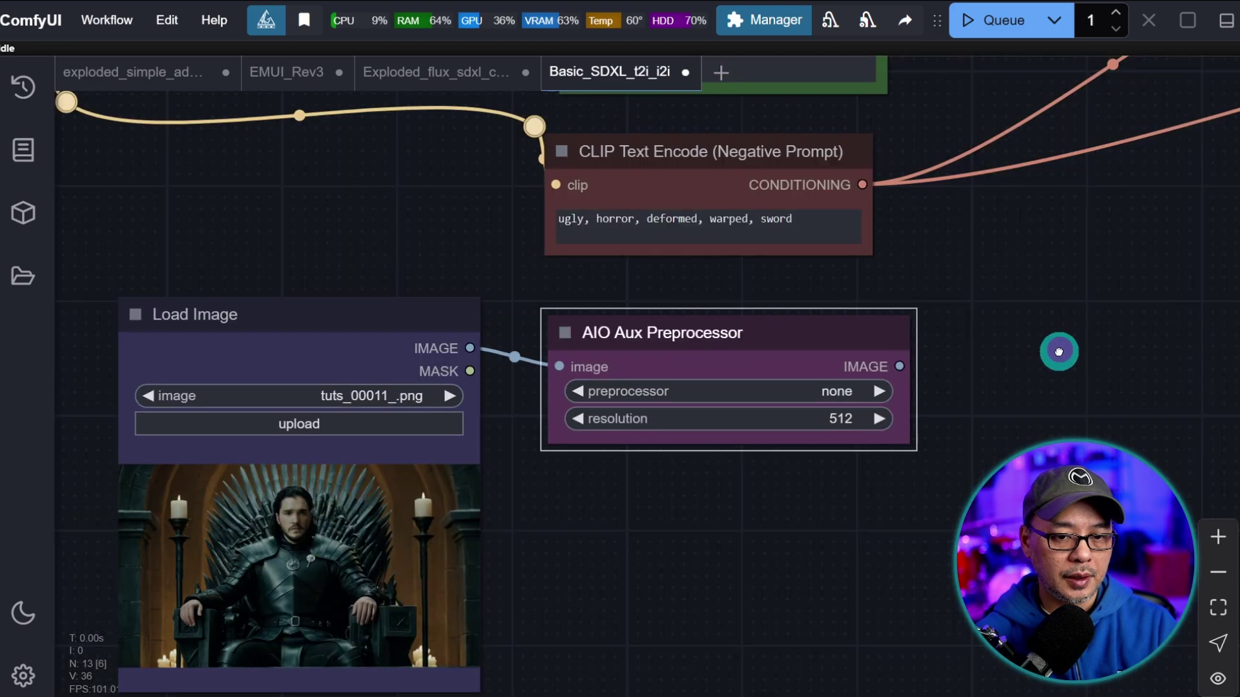
left_click_drag(1057, 352, 914, 410)
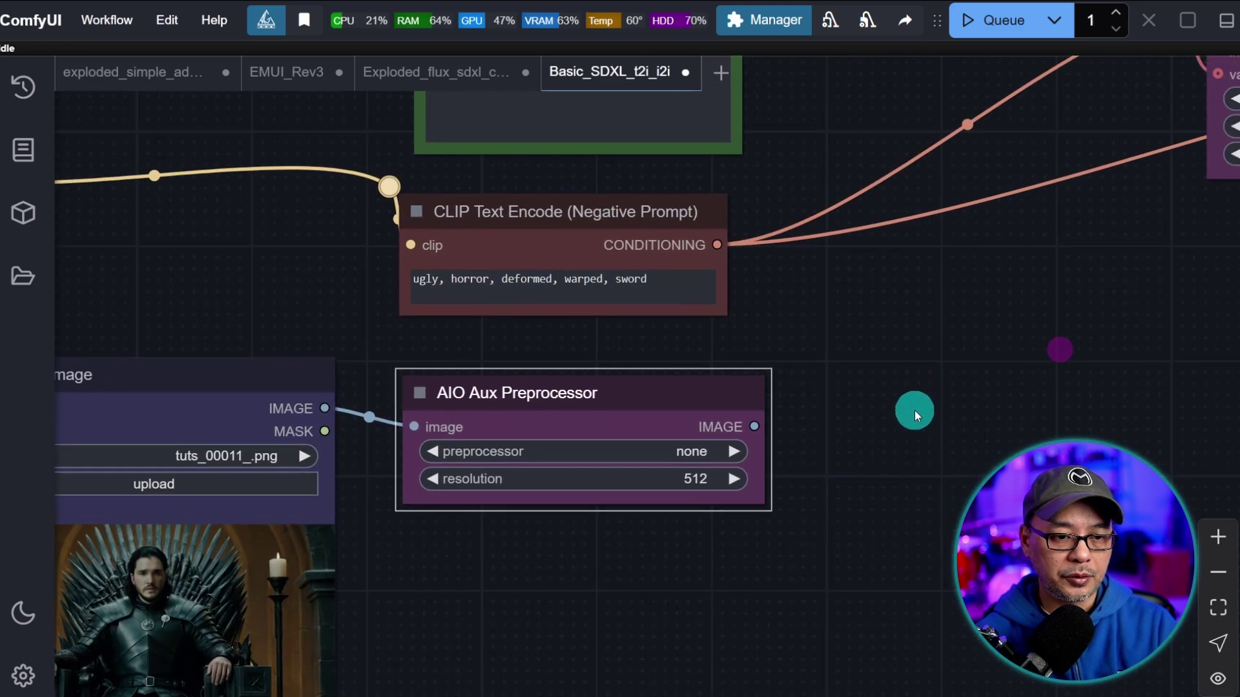
Step: Examine the Apply ControlNet node's inputs and the links running into it
left_click_drag(966, 290, 897, 310)
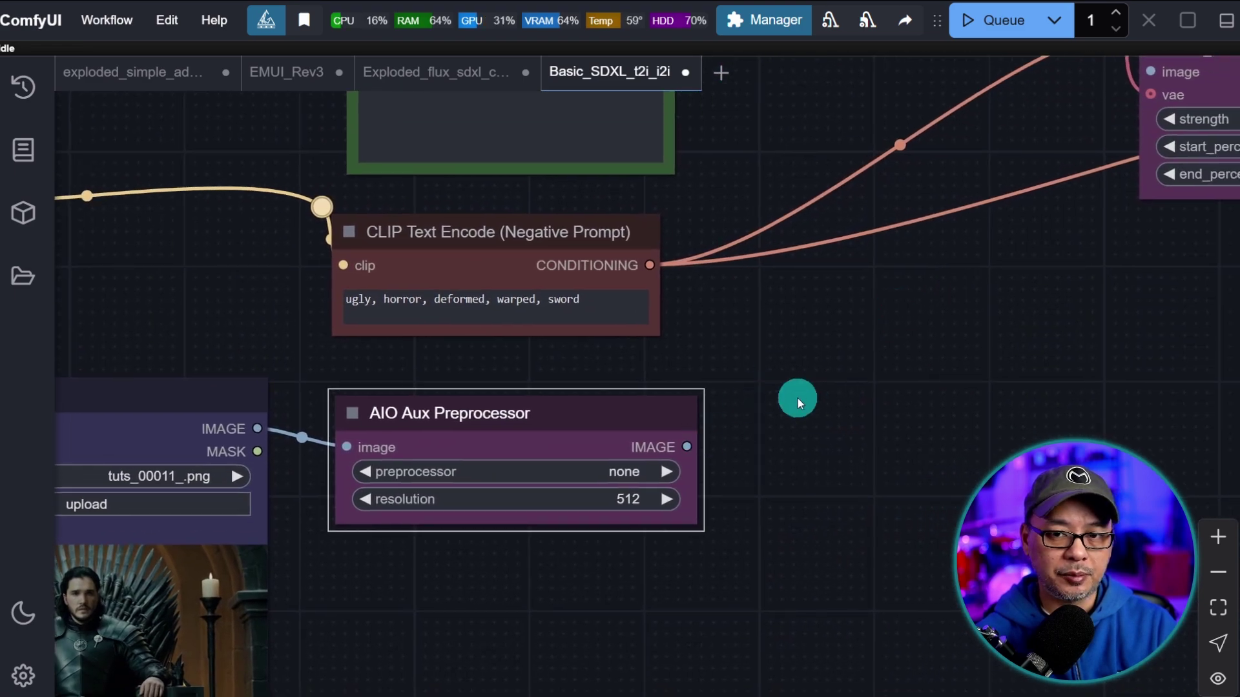
left_click_drag(1057, 239, 721, 461)
scroll(737, 321, "up", 4)
left_click_drag(861, 251, 681, 315)
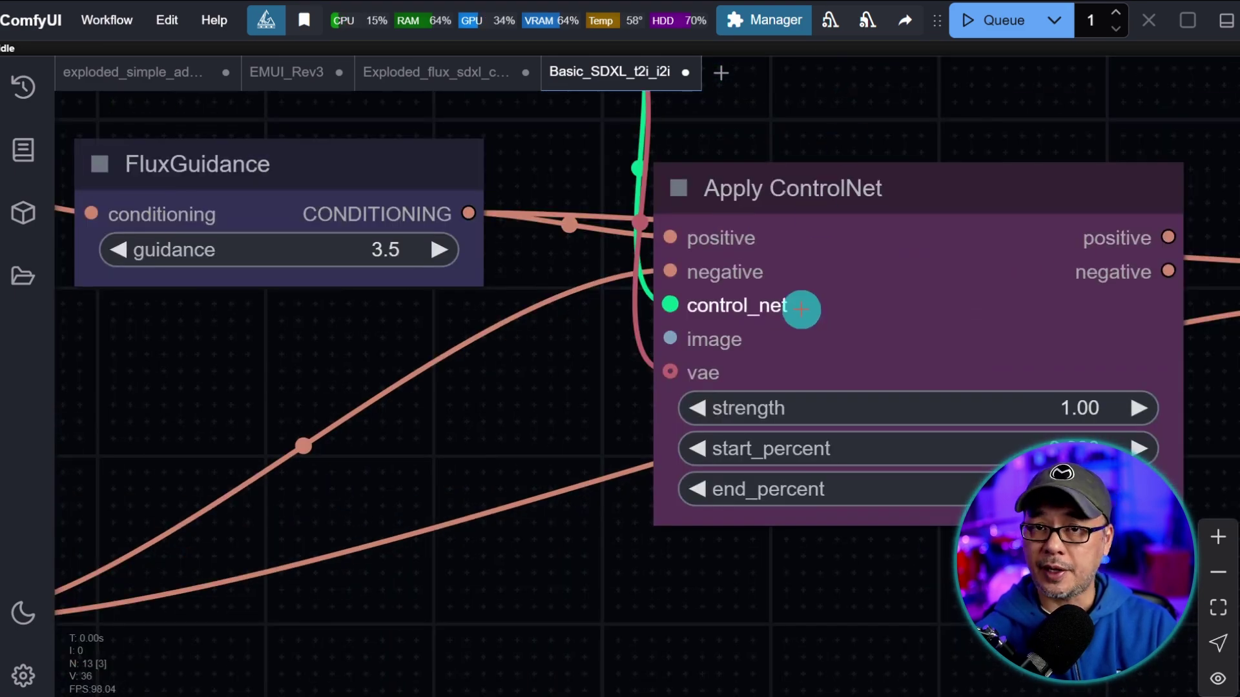
Step: Connect the AIO Aux Preprocessor's IMAGE output to the image input of Apply ControlNet
scroll(414, 355, "down", 5)
left_click_drag(414, 354, 658, 169)
left_click_drag(397, 499, 808, 162)
left_click_drag(642, 476, 833, 343)
Step: Add a Preview Image node fed by the AIO Aux Preprocessor's IMAGE output
scroll(833, 343, "up", 4)
left_click_drag(639, 381, 742, 327)
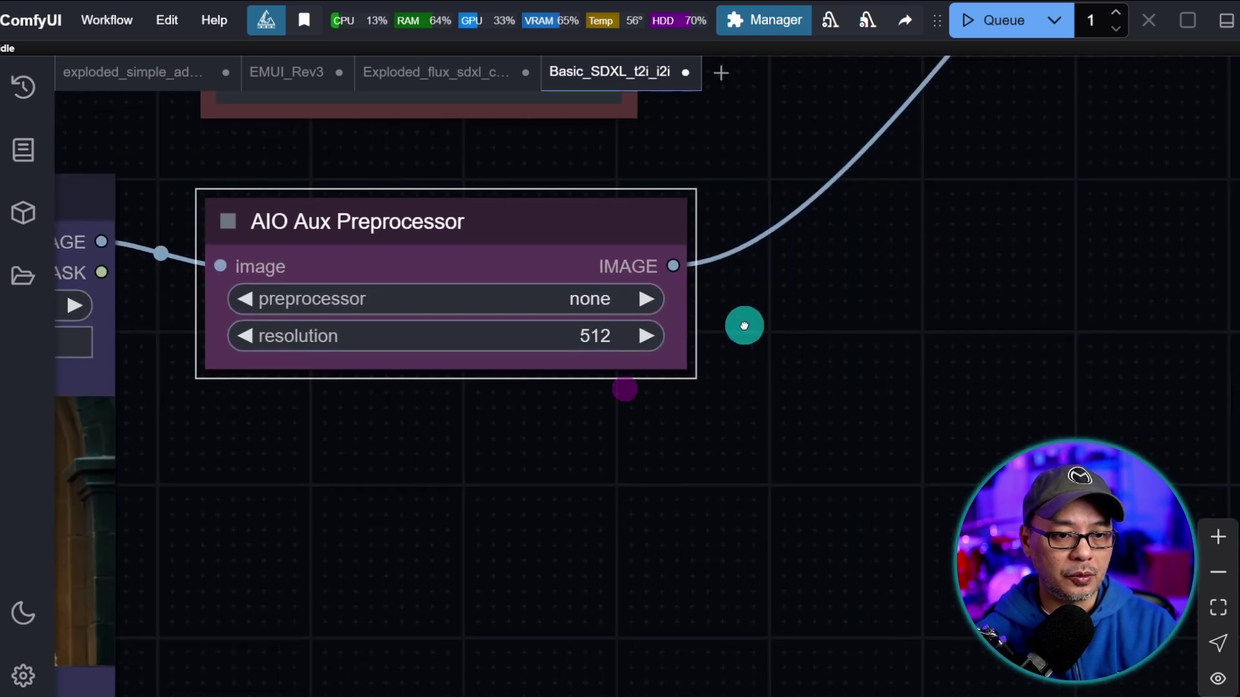
left_click_drag(686, 268, 812, 232)
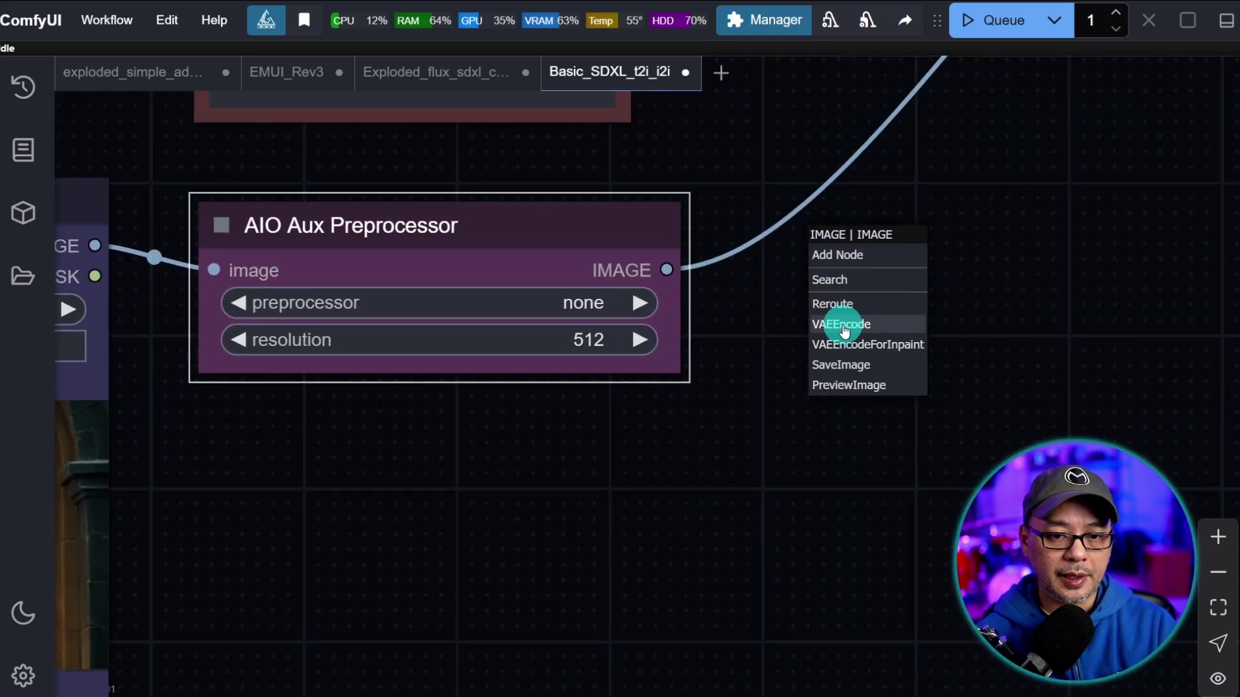
left_click(860, 386)
scroll(964, 385, "down", 4)
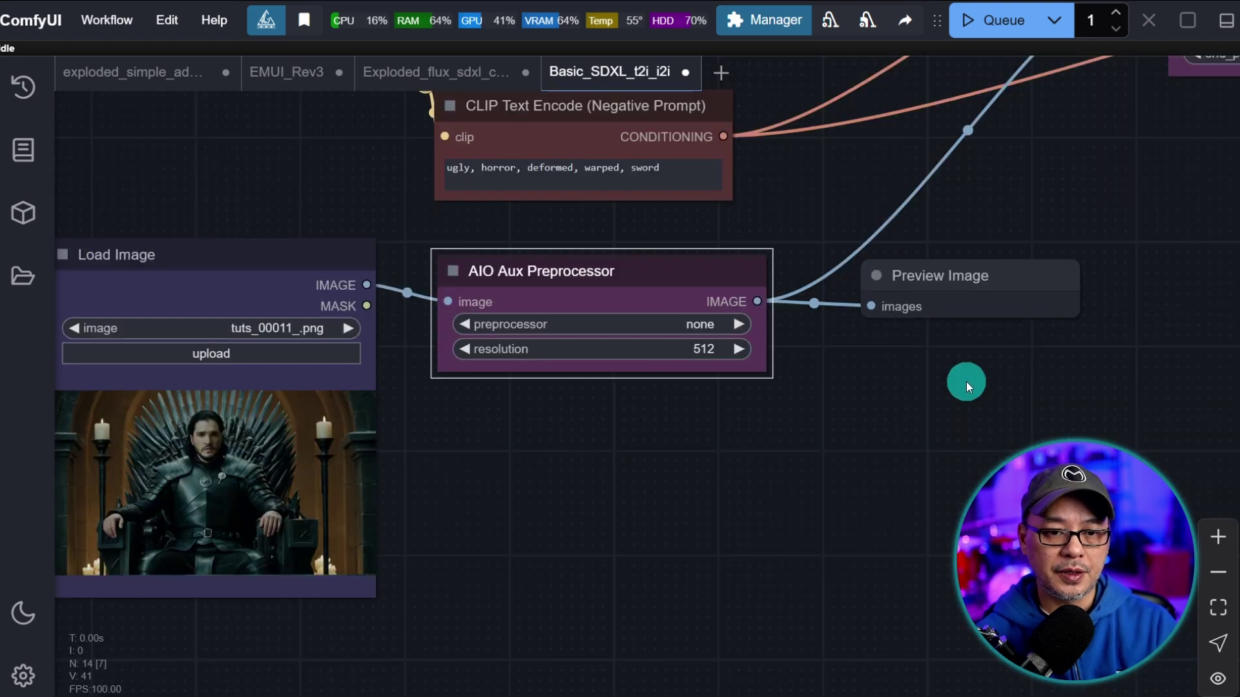
Step: Enlarge the Preview Image node and style it with the purple color and box shape
left_click_drag(953, 388, 1110, 622)
right_click(829, 373)
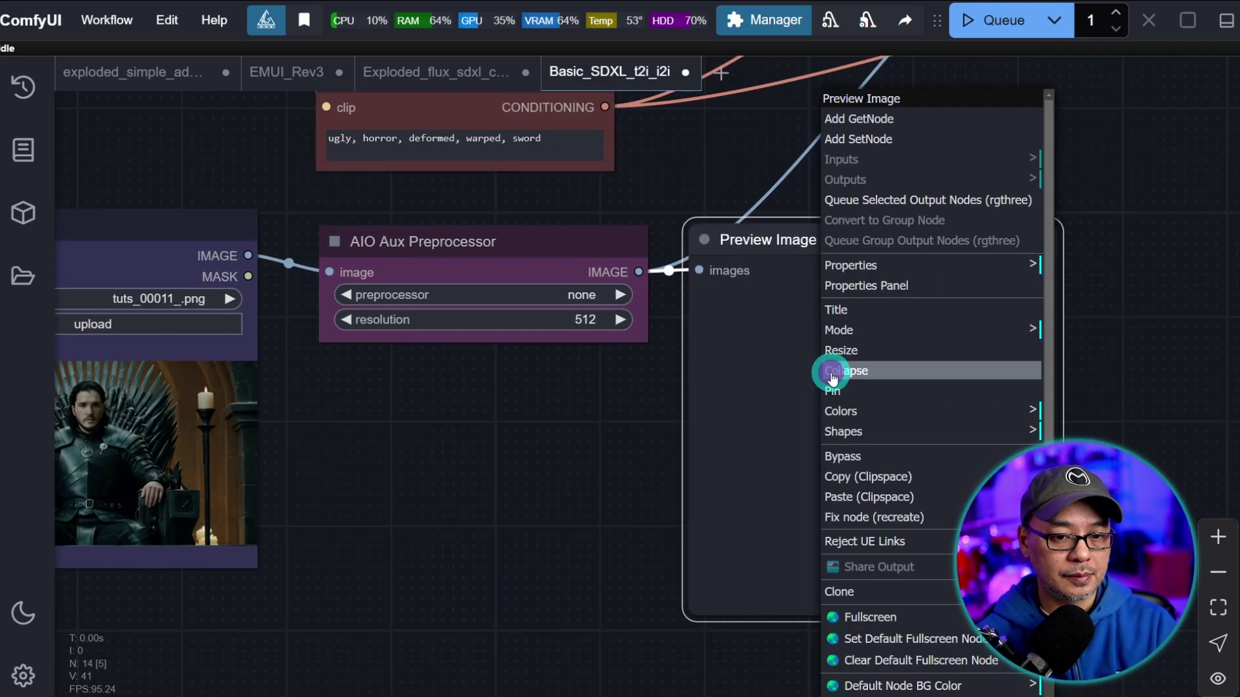
left_click(858, 412)
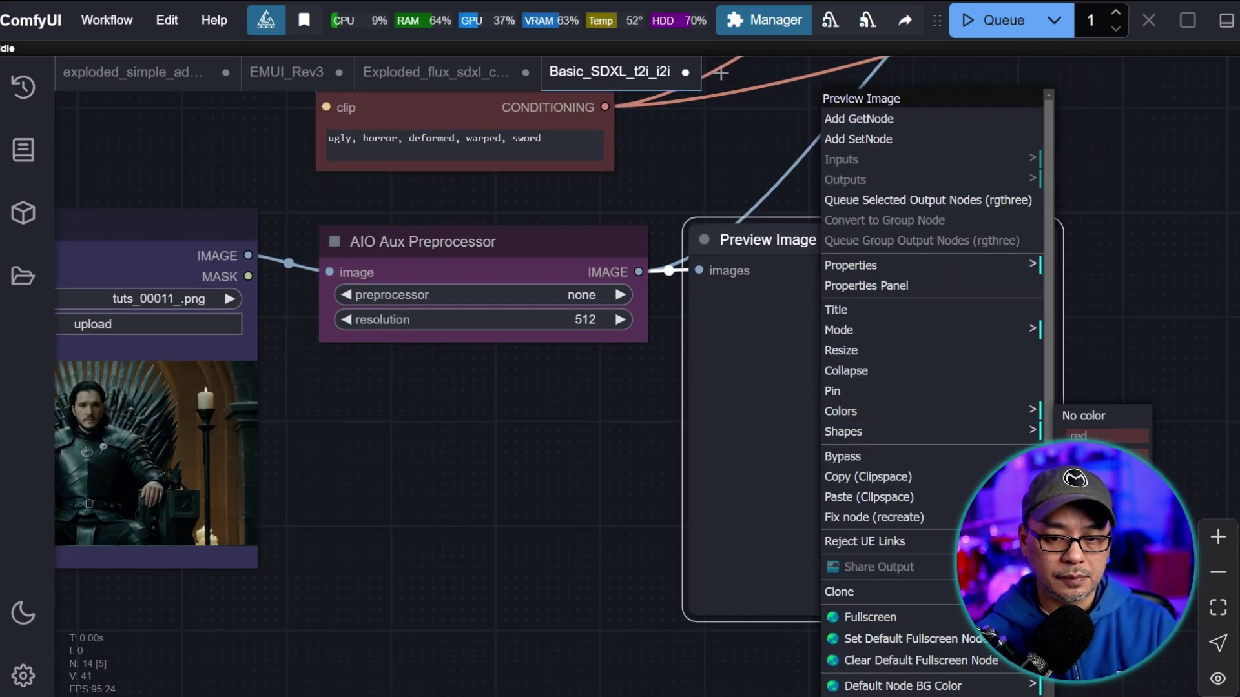
left_click(1088, 562)
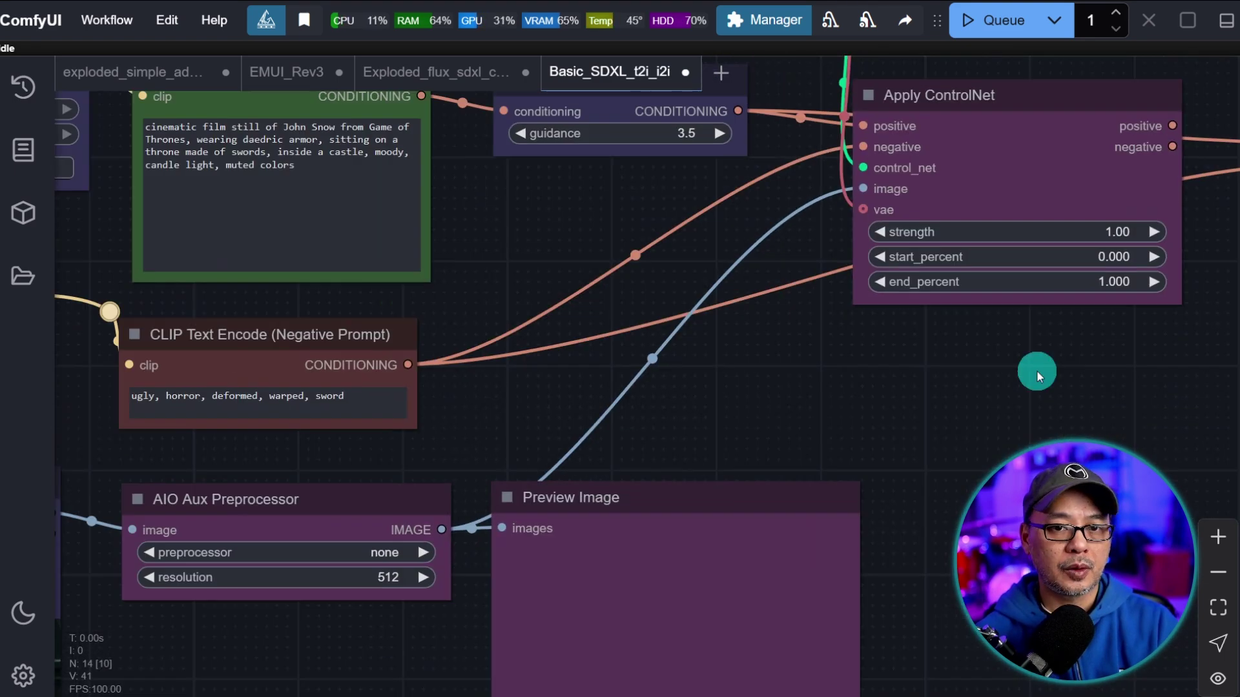
Step: Connect Apply ControlNet's positive and negative outputs to the matching positive and negative inputs of the KSampler
scroll(1037, 373, "up", 3)
left_click_drag(1050, 337, 786, 510)
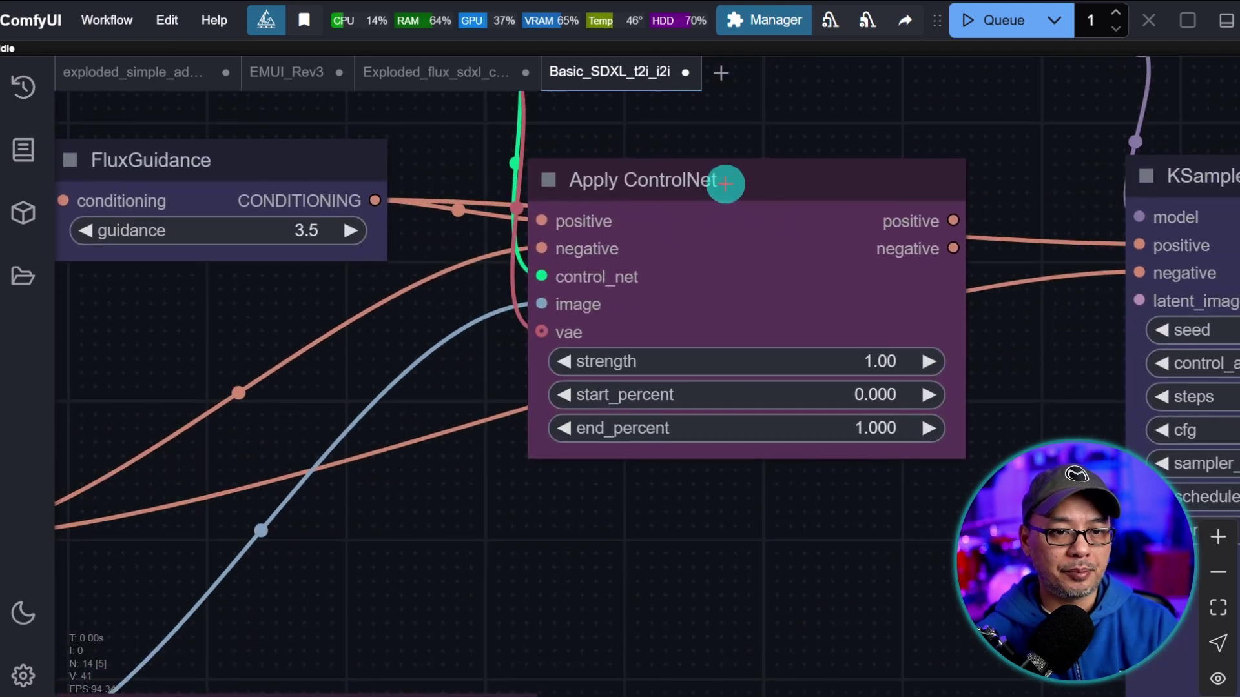
left_click_drag(883, 541, 646, 556)
scroll(838, 379, "up", 3)
left_click_drag(839, 379, 676, 502)
left_click_drag(612, 339, 854, 373)
left_click_drag(786, 531, 692, 446)
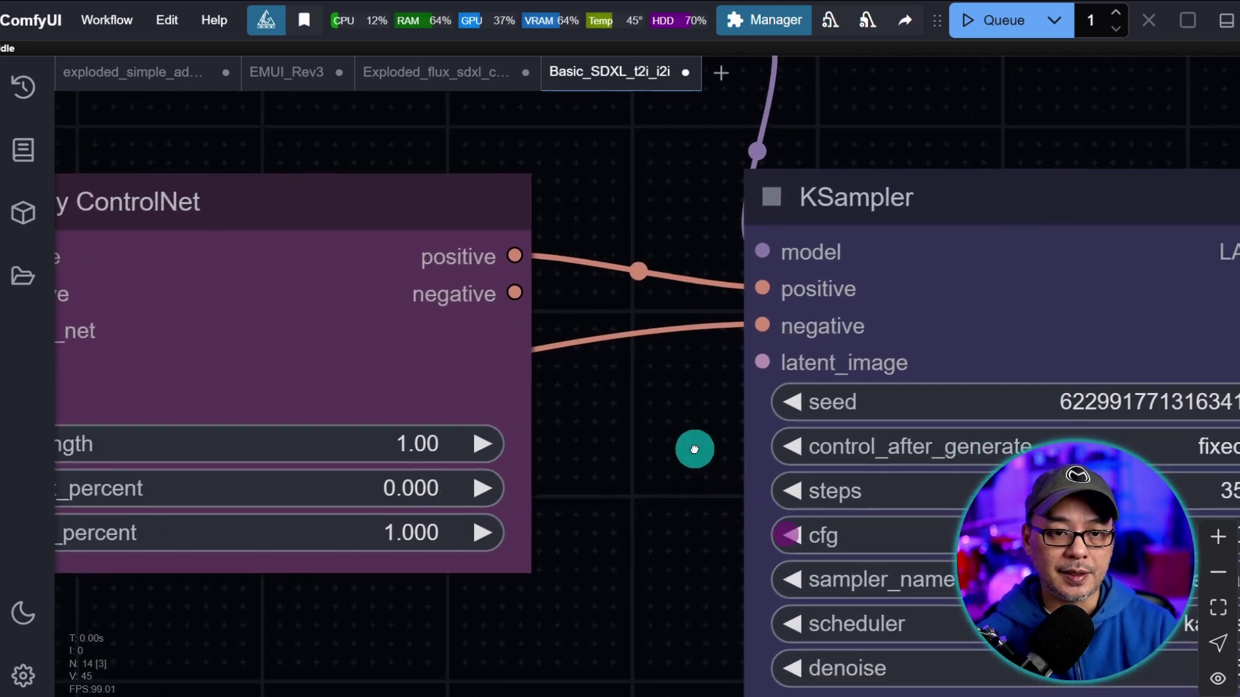
left_click_drag(514, 288, 776, 333)
Step: Add an Empty Latent Size Picker node below Apply ControlNet
left_click_drag(866, 259, 638, 424)
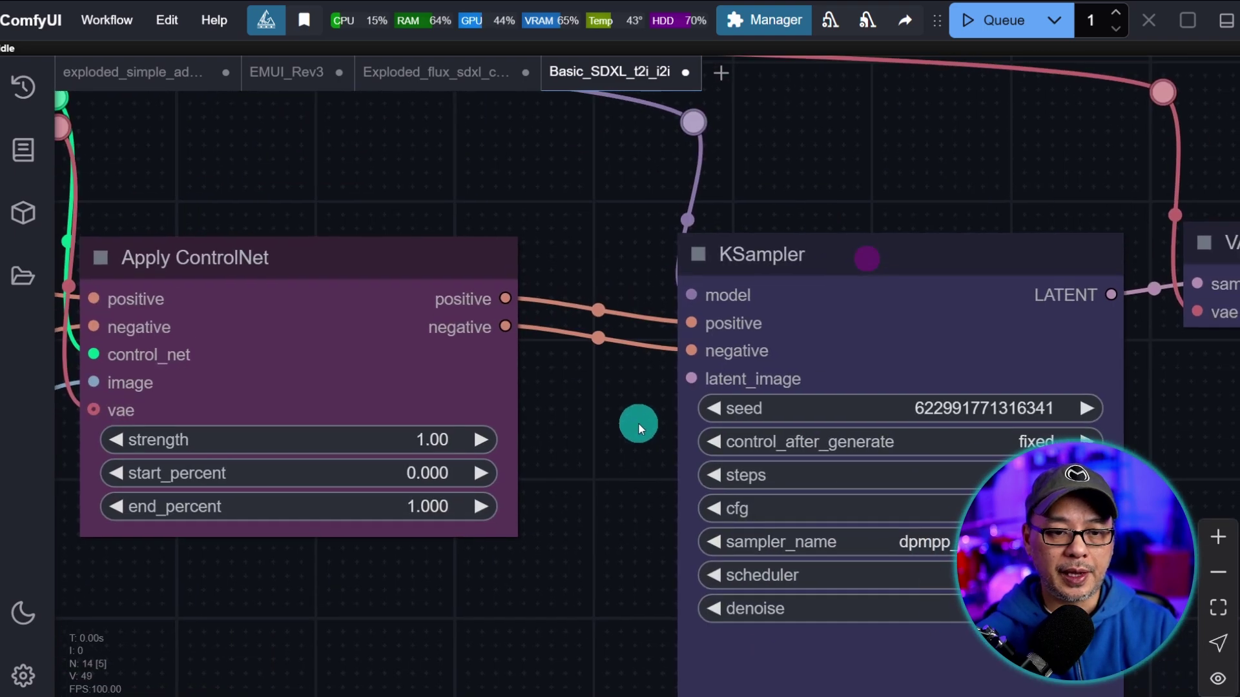
scroll(638, 422, "up", 2)
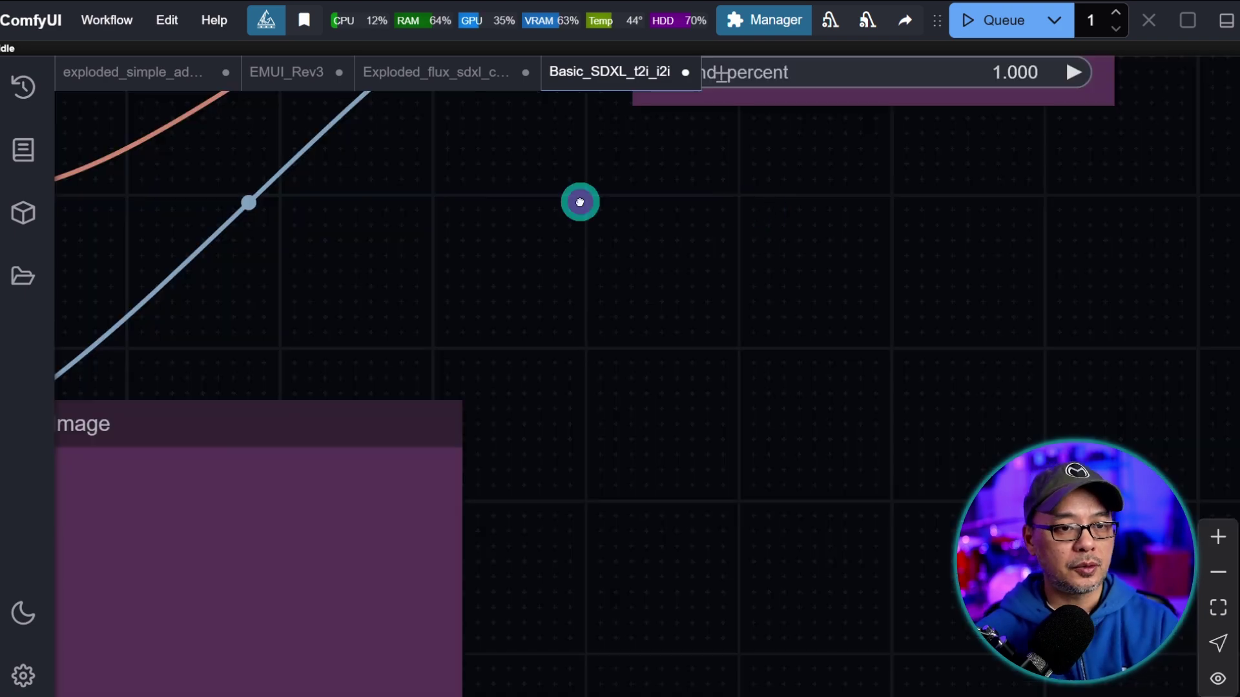
double_click(580, 202)
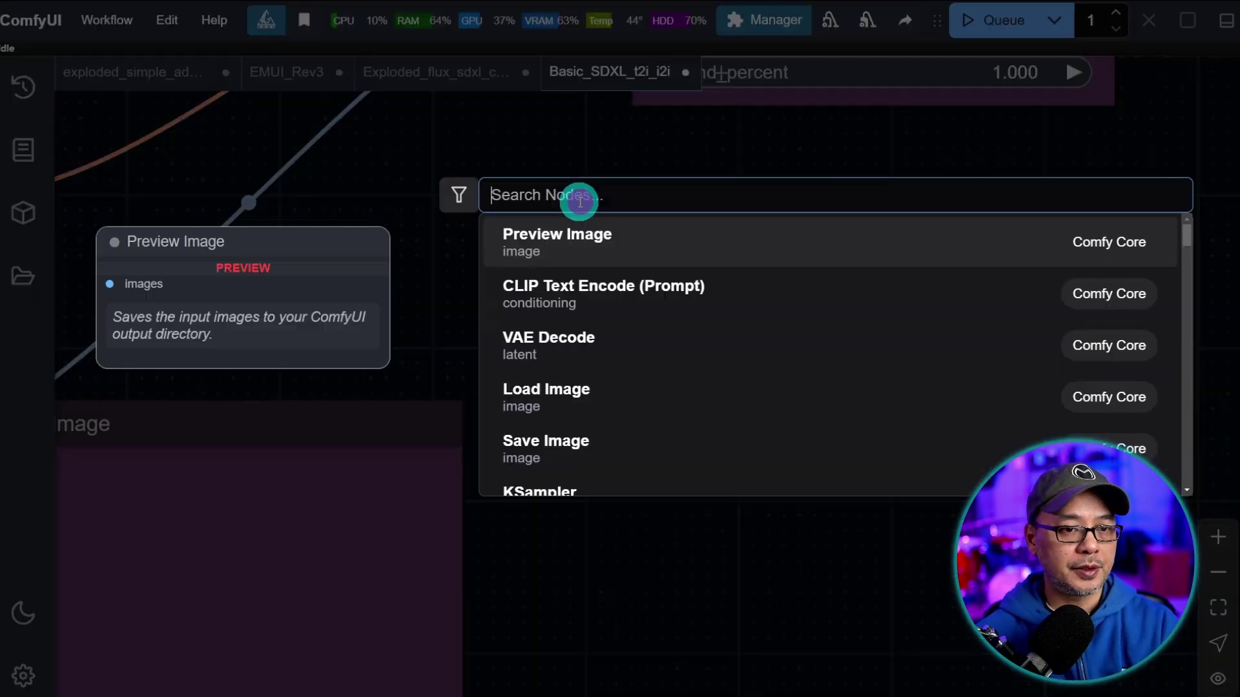
type("empty")
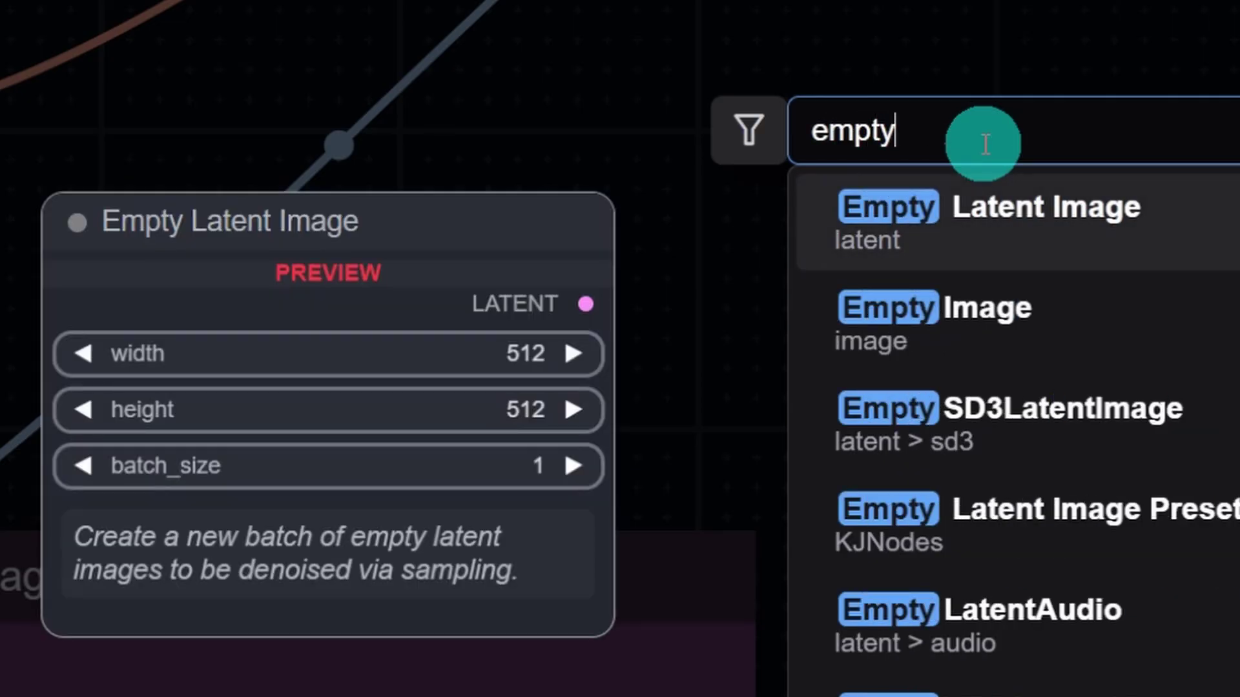
type(" latent size")
key("Return")
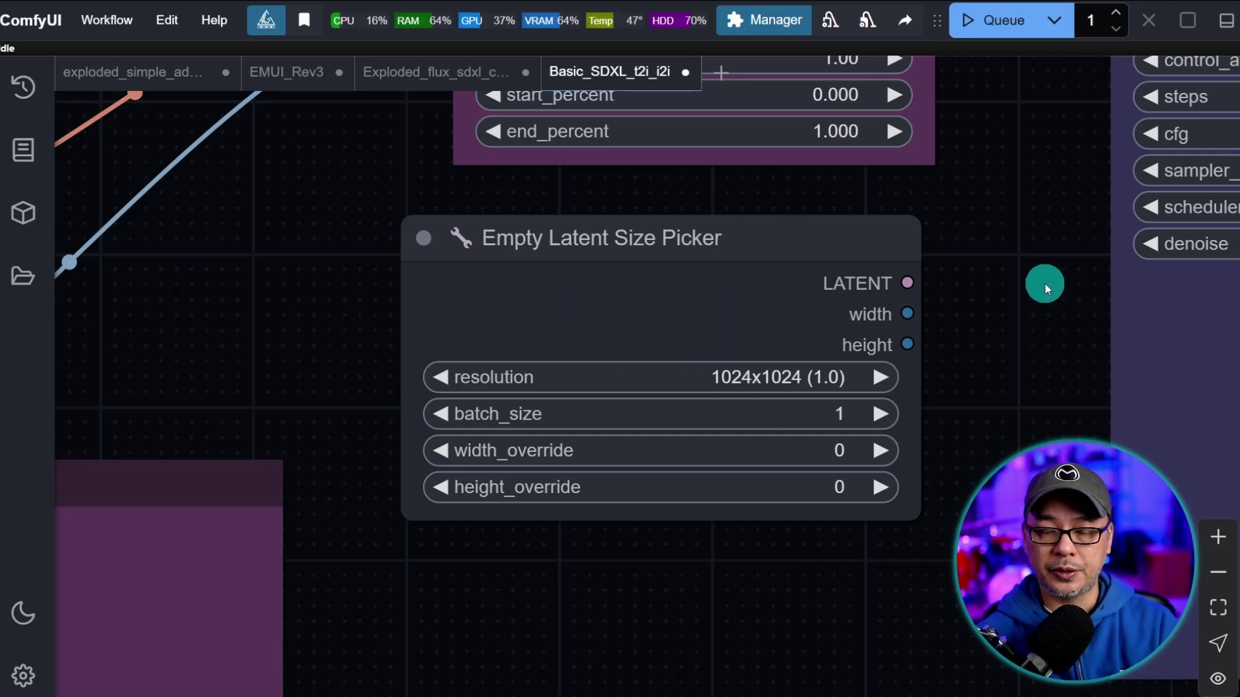
Step: Give the Empty Latent Size Picker the same dark blue color as the KSampler and the box shape
right_click(743, 315)
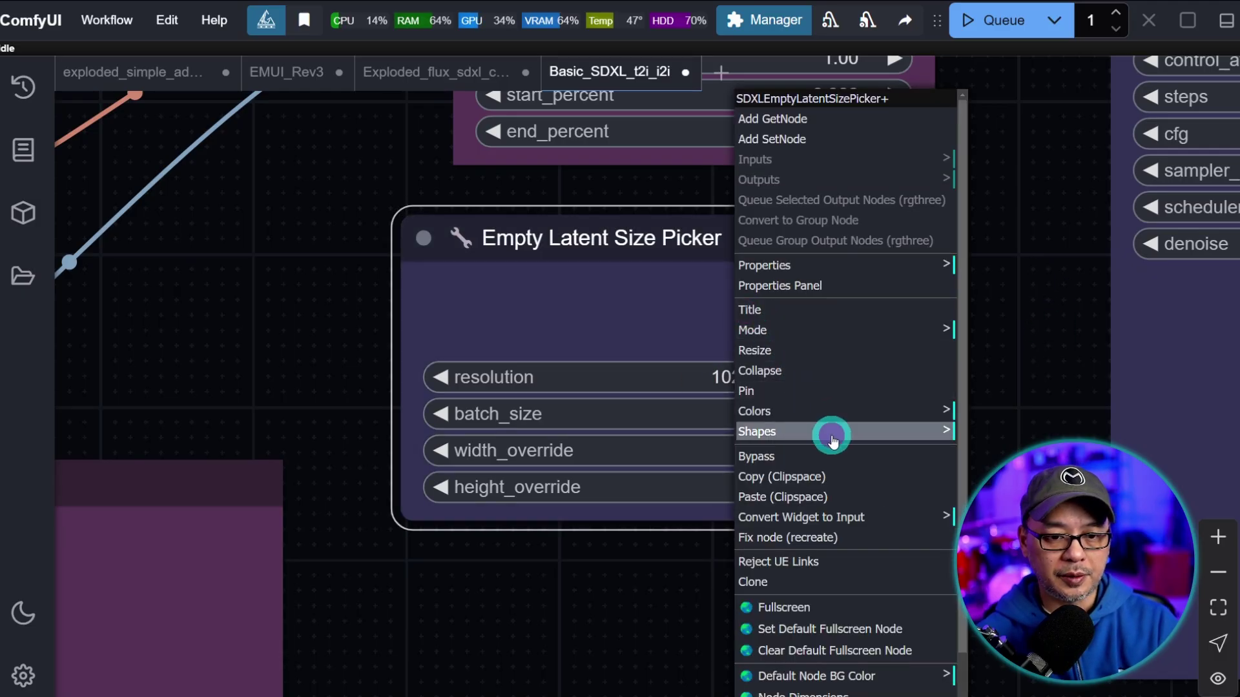
left_click(831, 433)
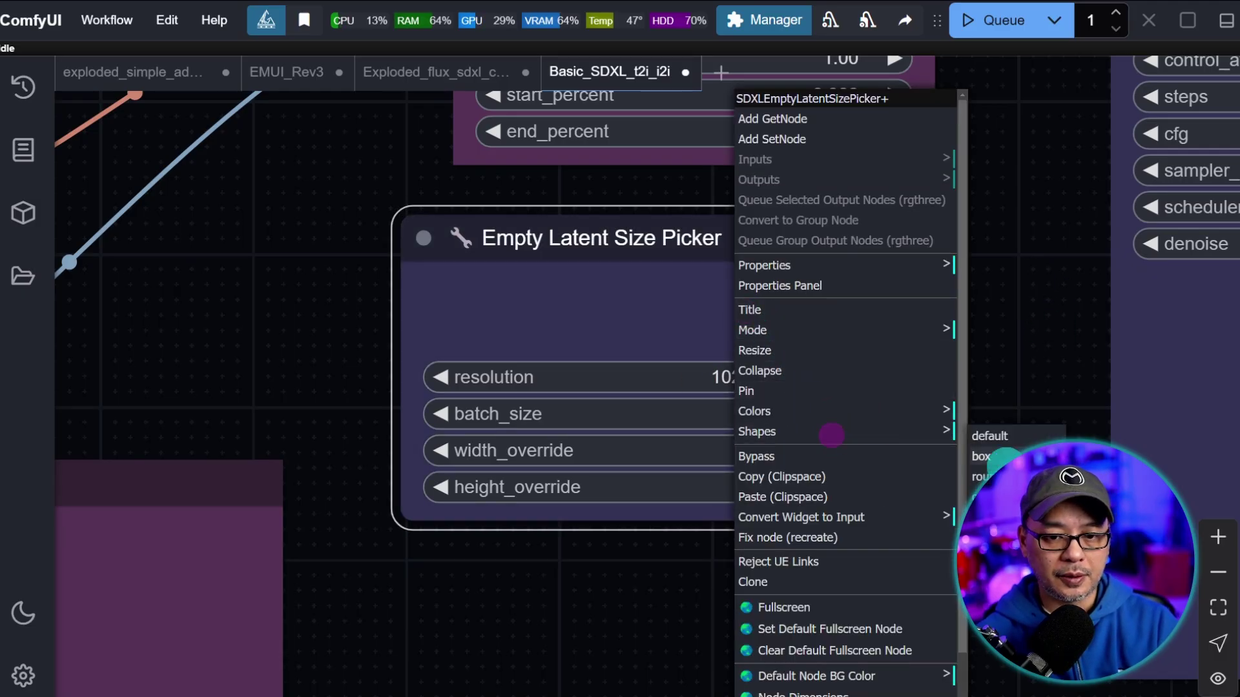
left_click(988, 454)
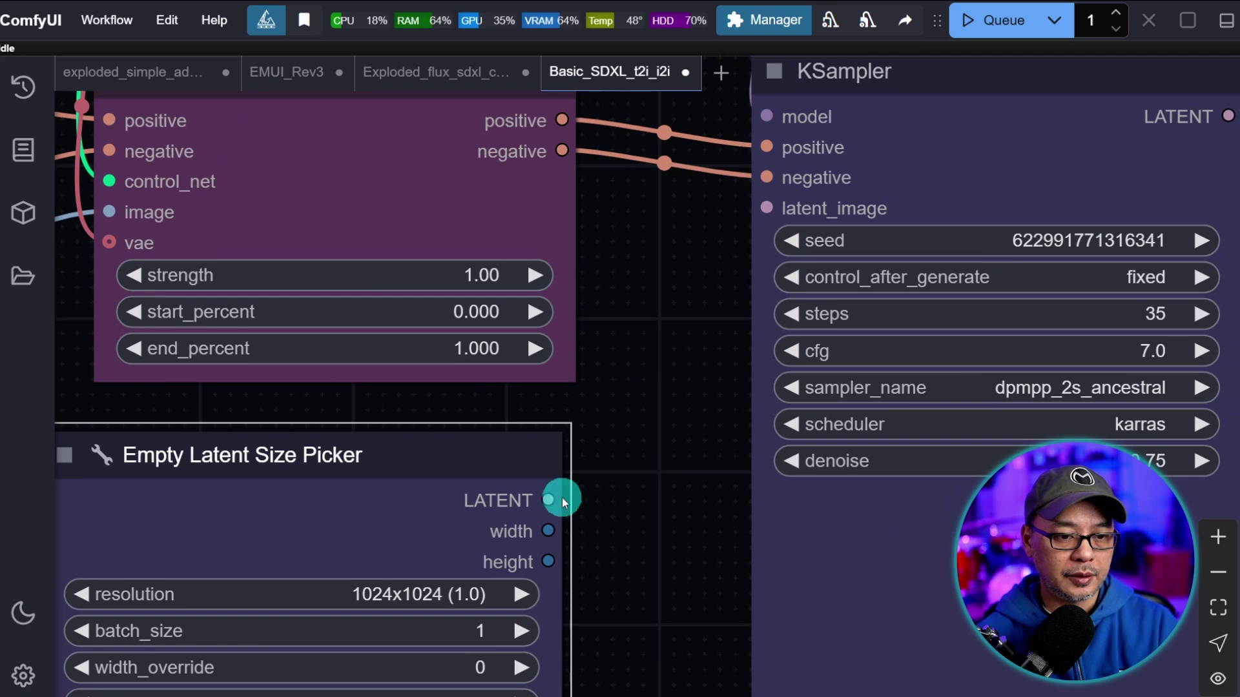
Step: Connect the Empty Latent Size Picker's LATENT output to the KSampler's latent_image input
left_click_drag(634, 454, 649, 359)
left_click_drag(690, 272, 661, 370)
left_click_drag(536, 510, 749, 213)
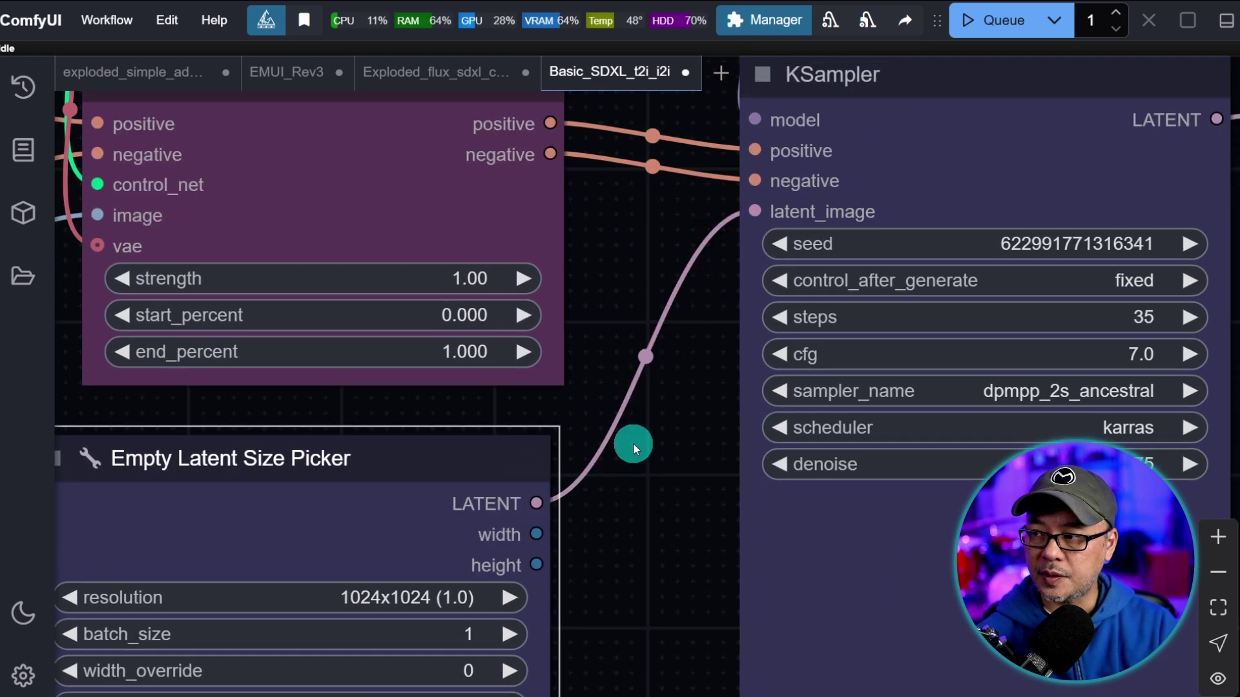
Step: Add an Image Comparer (rgthree) node near VAE Decode by searching the nodes for "compare"
scroll(620, 484, "down", 2)
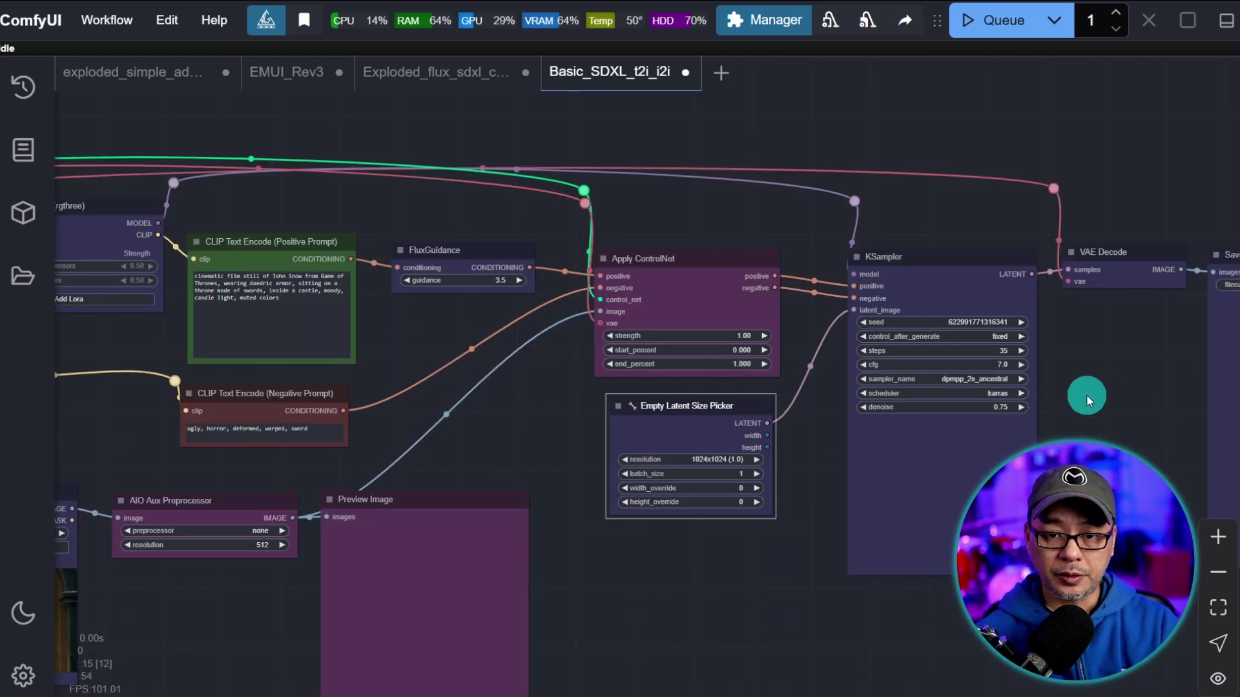
left_click_drag(1124, 382, 559, 365)
scroll(696, 352, "up", 4)
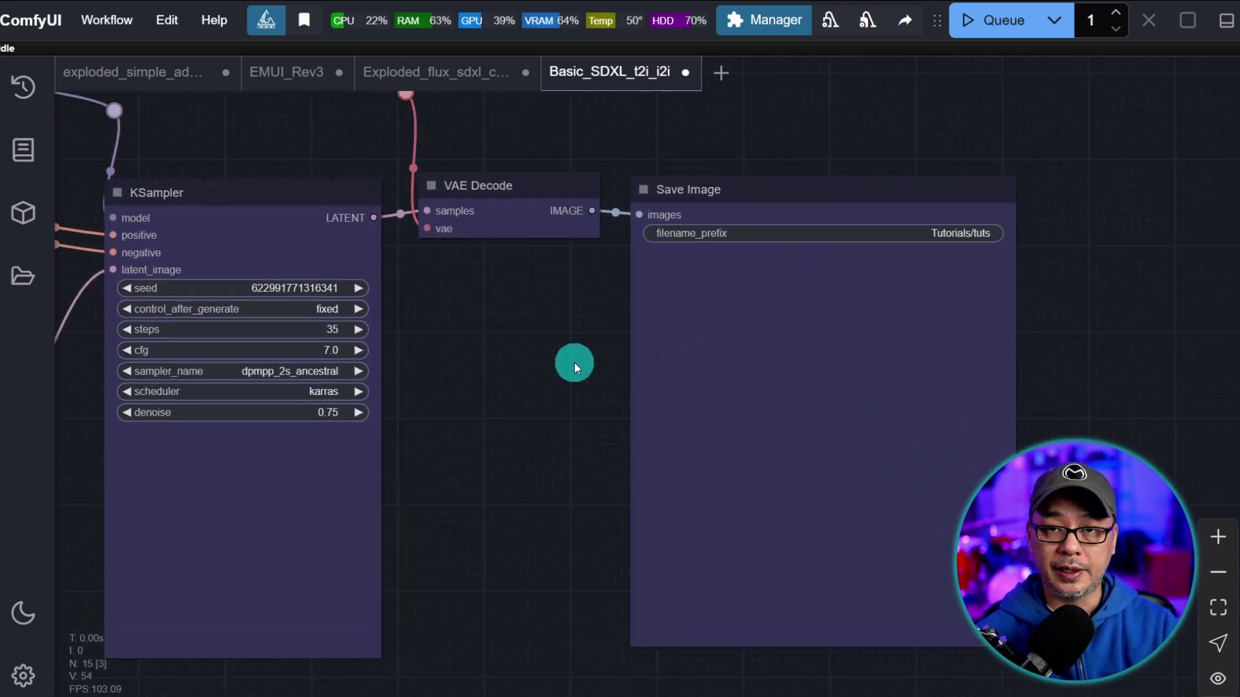
scroll(525, 308, "up", 2)
scroll(525, 308, "down", 2)
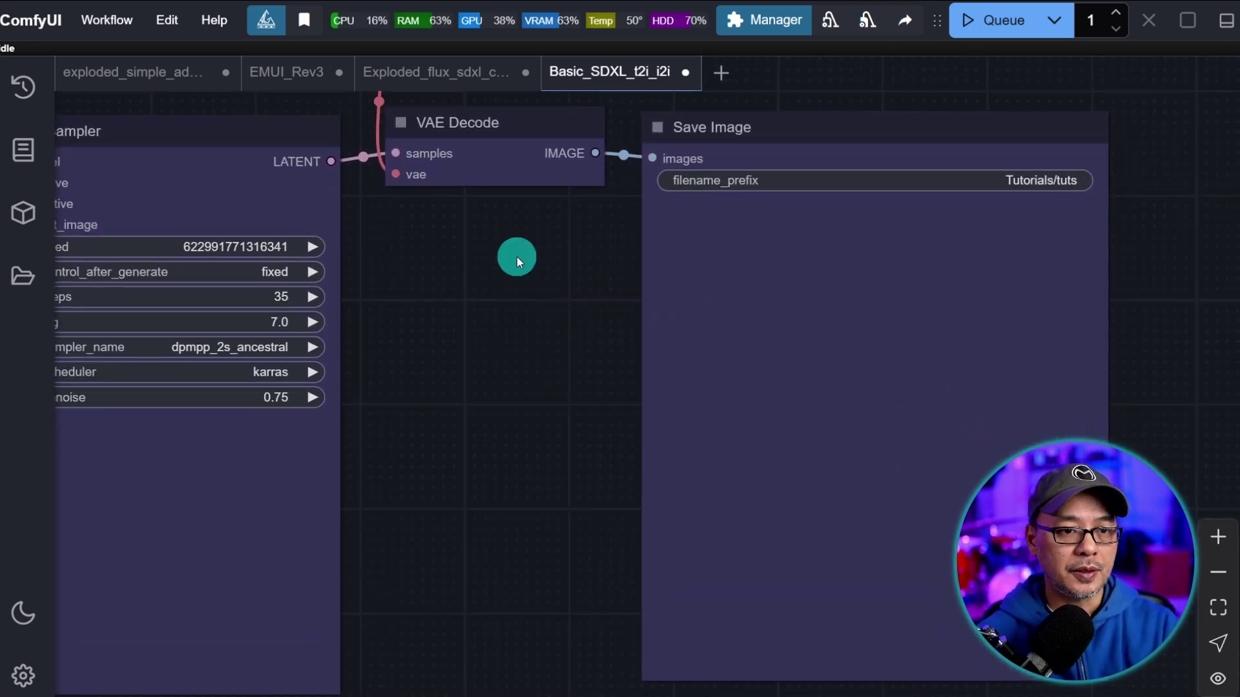
double_click(517, 257)
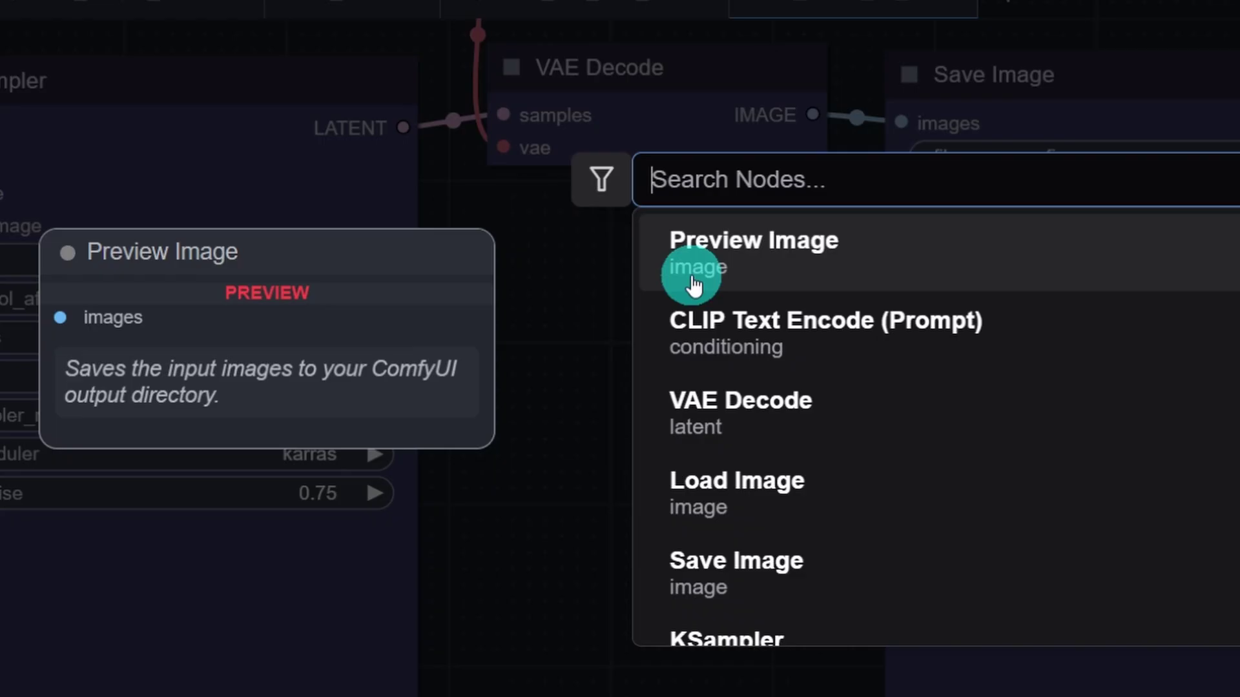
type("compare")
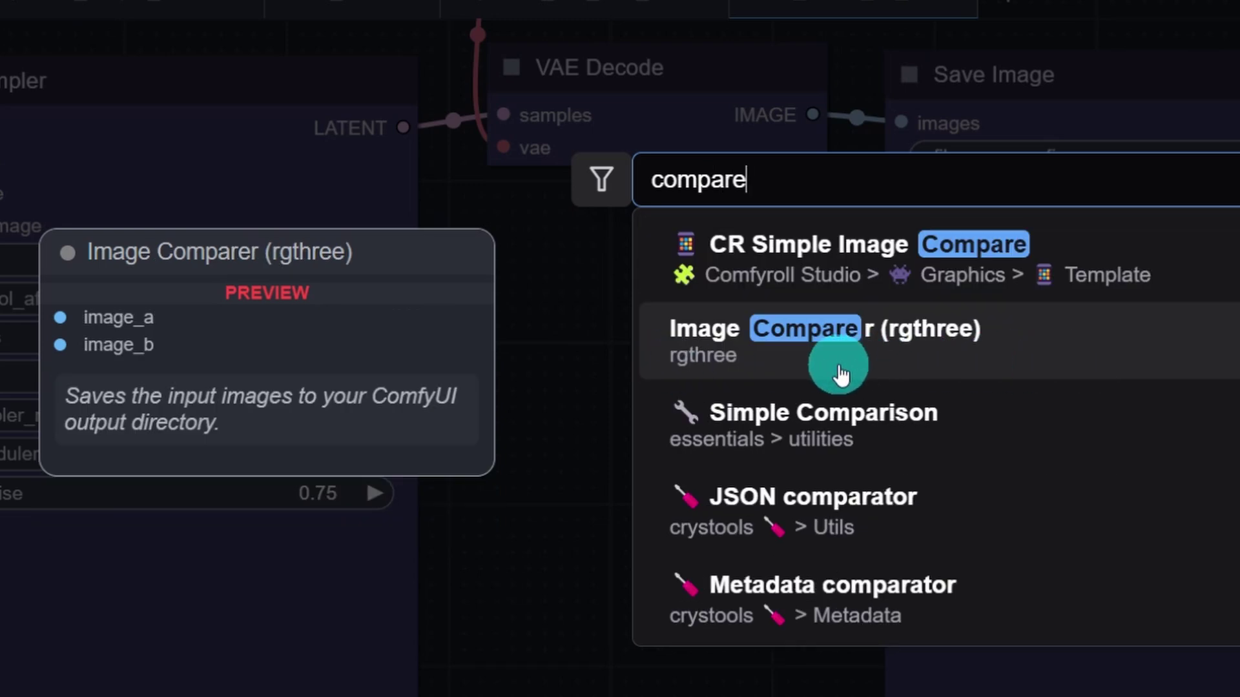
left_click(840, 374)
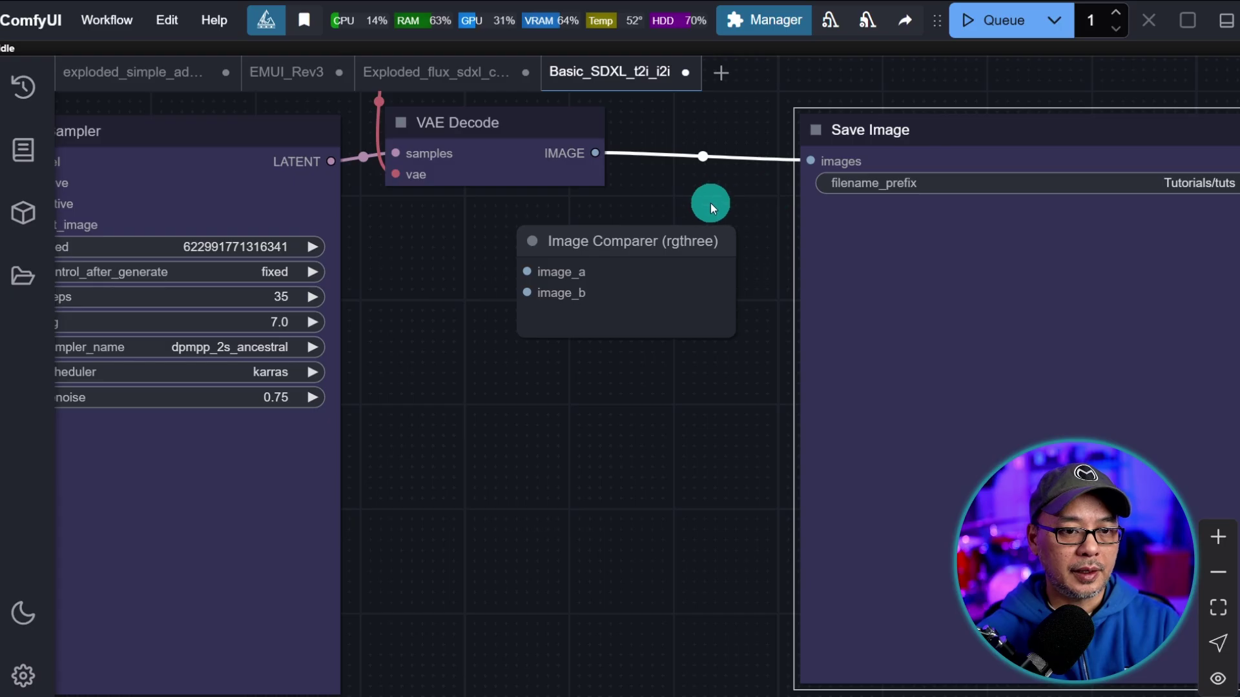
Step: Make room between VAE Decode and Save Image, and connect VAE Decode's IMAGE output to the Image Comparer's image_a input
scroll(711, 202, "up", 4)
left_click_drag(683, 202, 783, 268)
left_click_drag(712, 326, 846, 311)
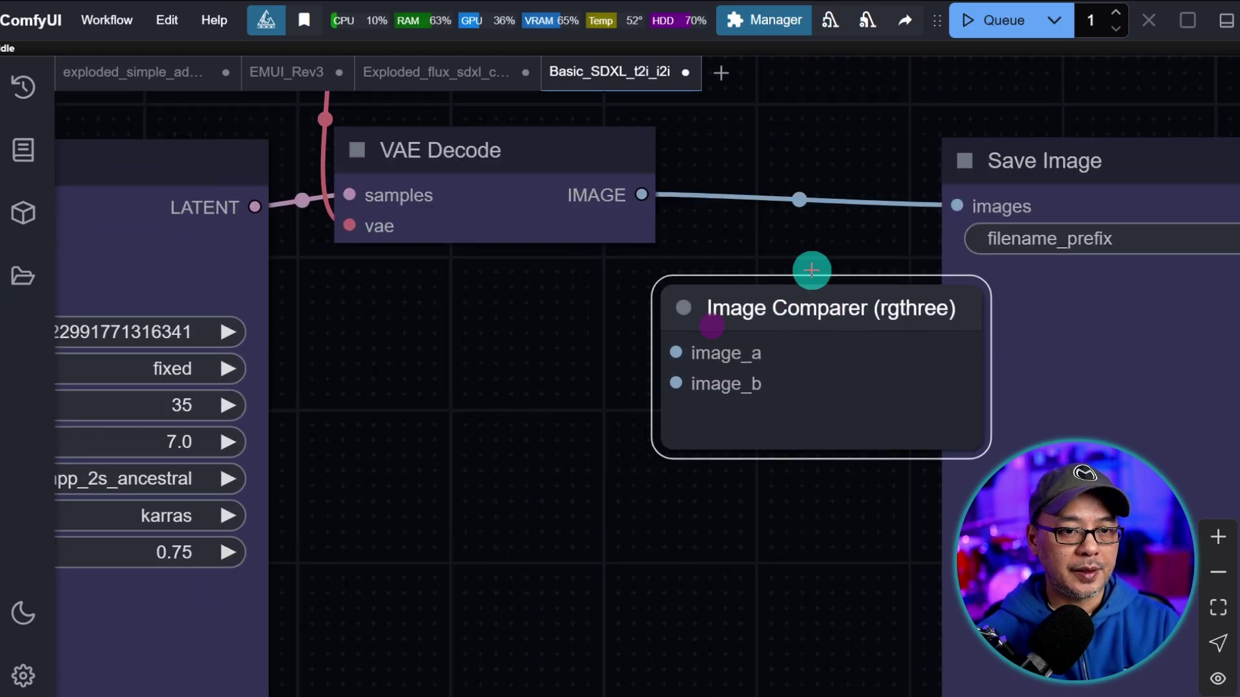
left_click_drag(663, 210, 675, 352)
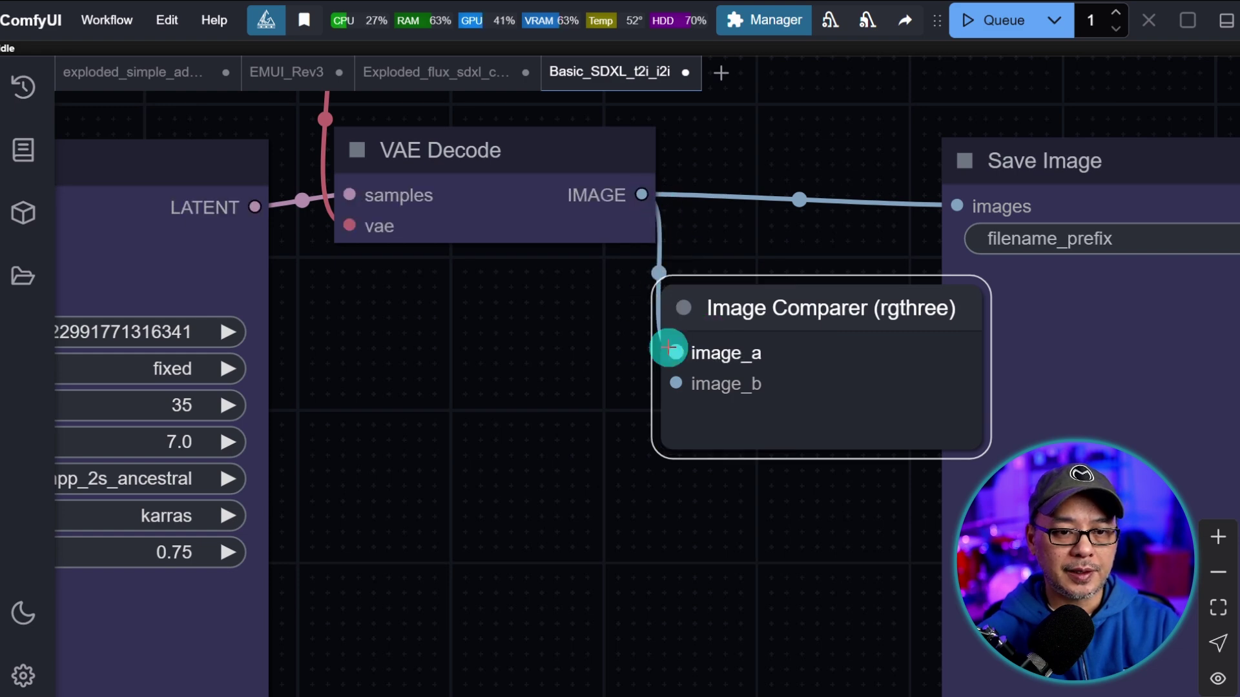
Step: Connect Load Image's IMAGE output to the Image Comparer's image_b input and return the comparer to the Save Image node
scroll(503, 396, "down", 5)
left_click_drag(408, 483, 695, 439)
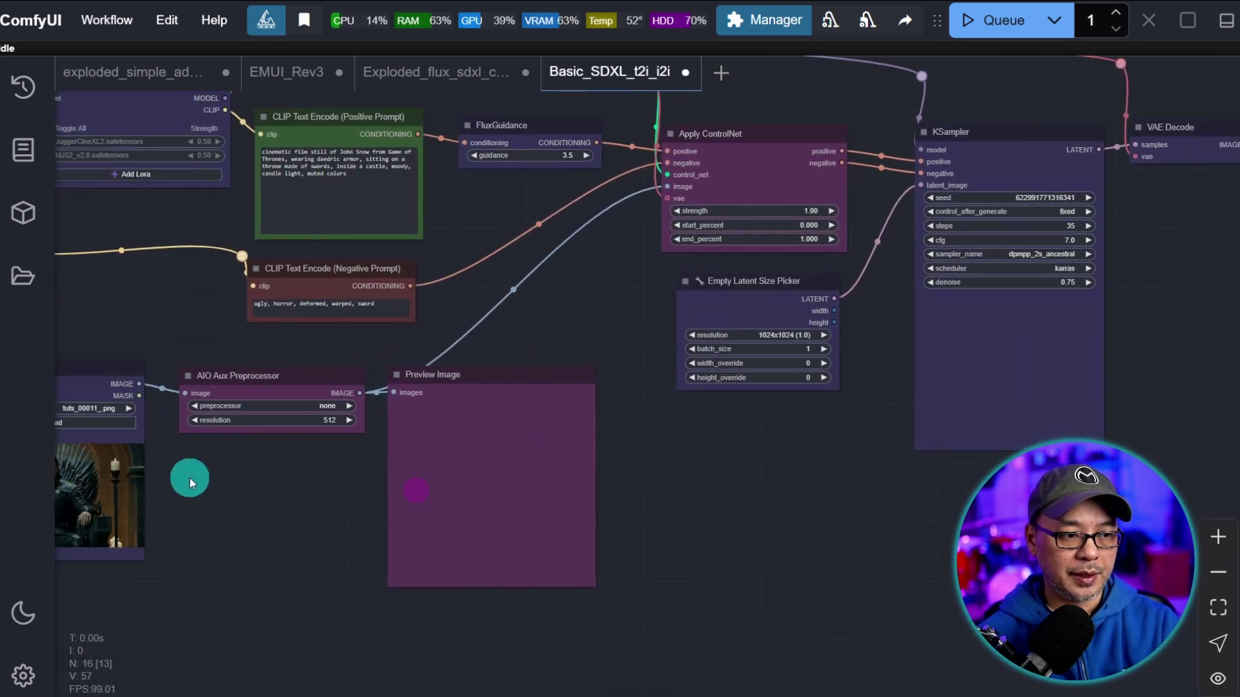
left_click_drag(227, 493, 645, 418)
scroll(646, 417, "up", 9)
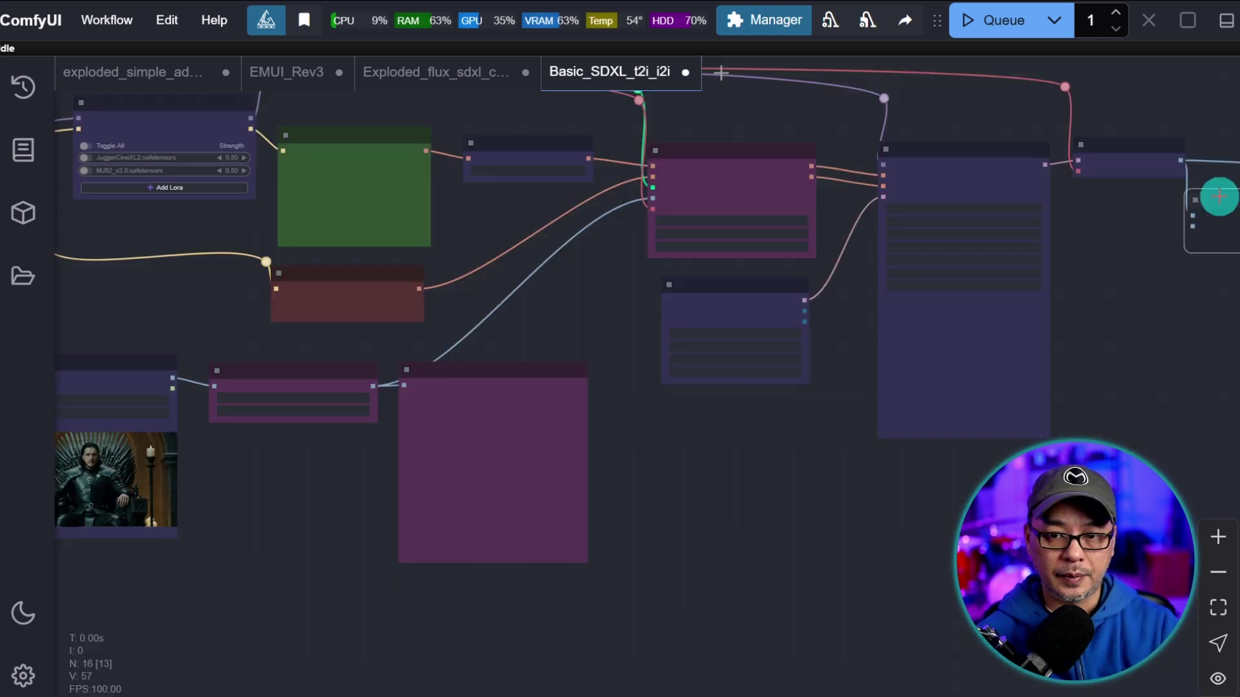
left_click_drag(1219, 197, 697, 326)
scroll(665, 349, "up", 10)
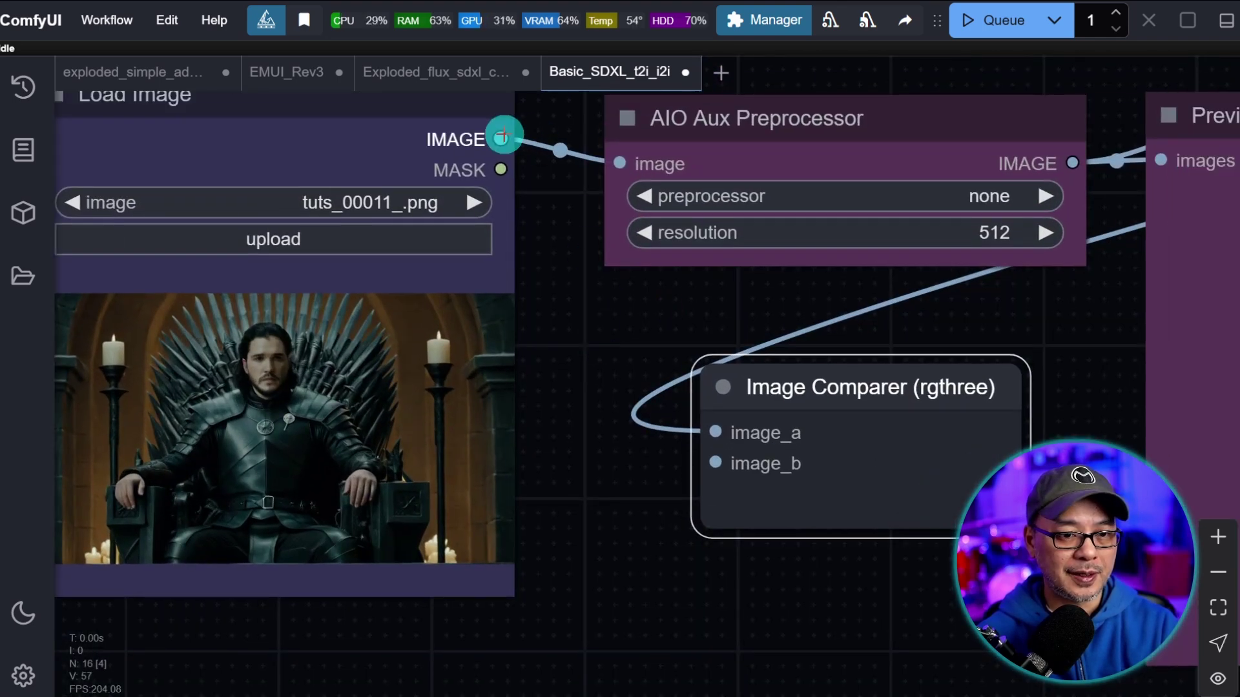
left_click_drag(504, 136, 716, 464)
scroll(471, 429, "down", 9)
left_click_drag(471, 429, 1237, 441)
Step: Set the Save Image node's enableTabs and hasSecondTab properties to true
right_click(736, 398)
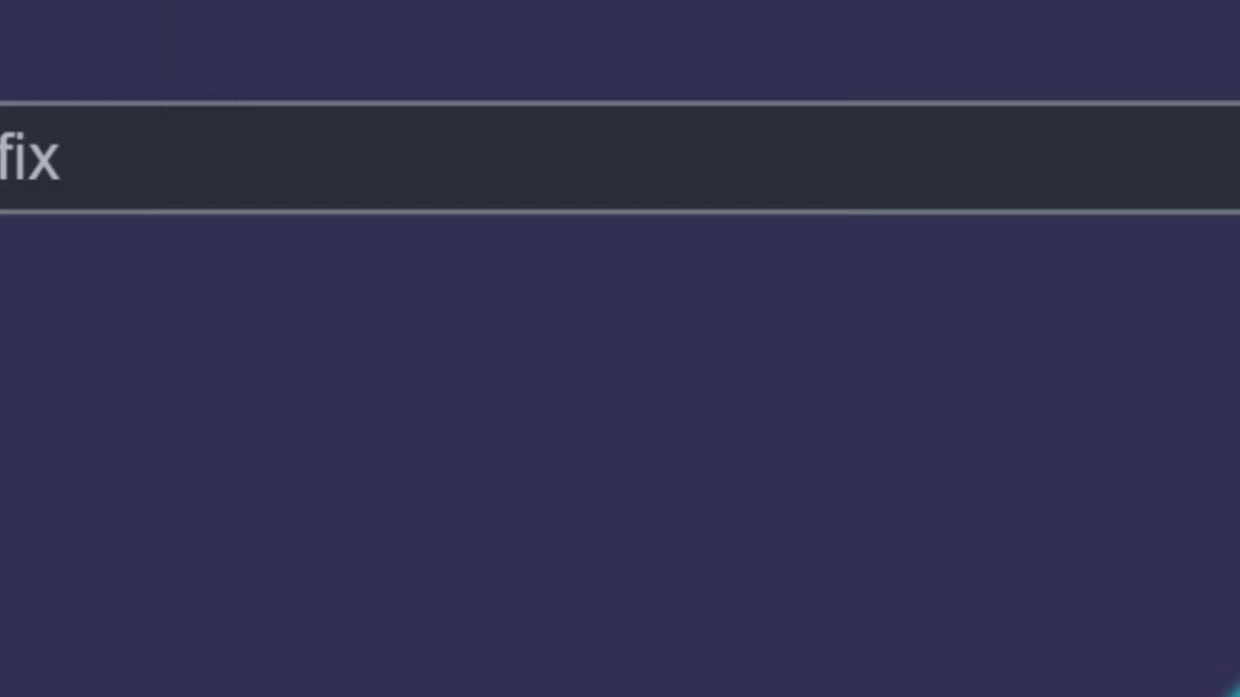
right_click(105, 13)
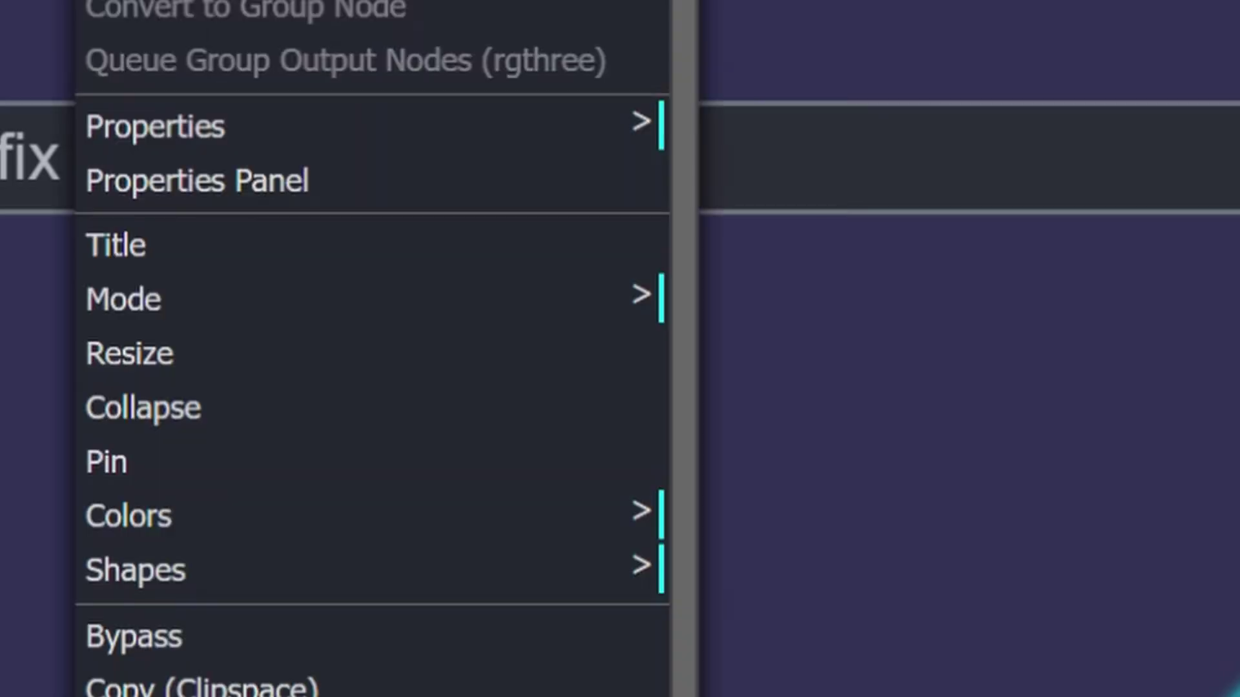
left_click(494, 142)
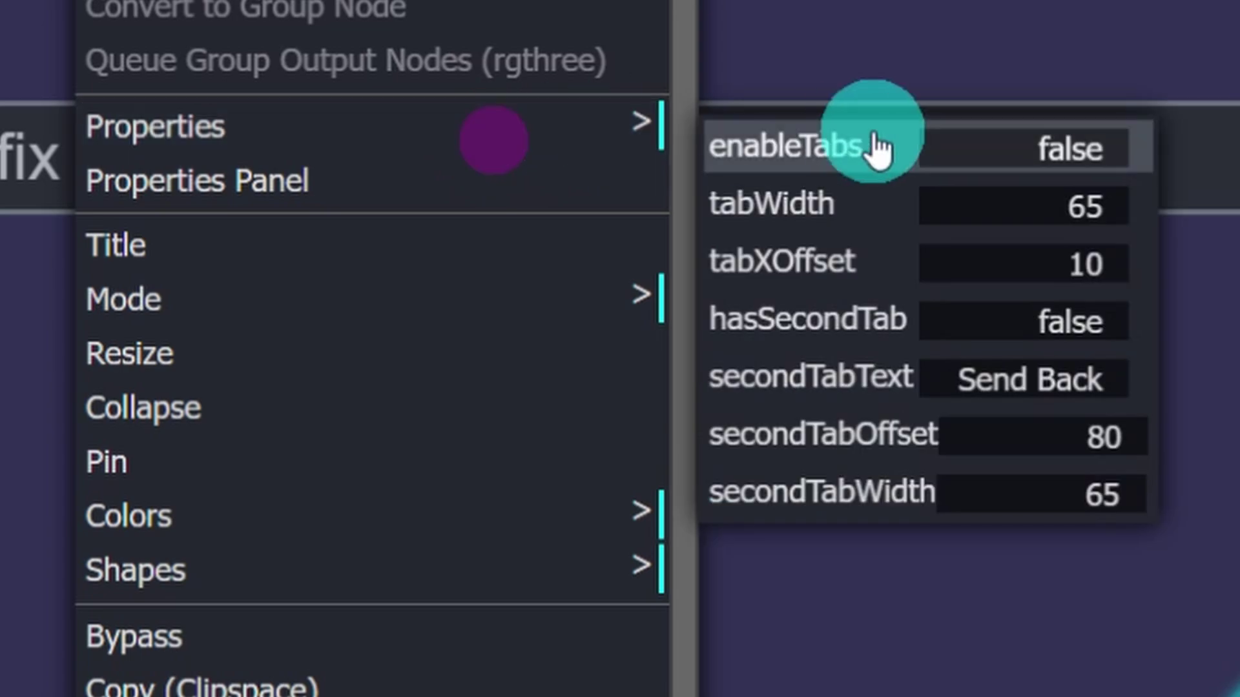
left_click(1030, 162)
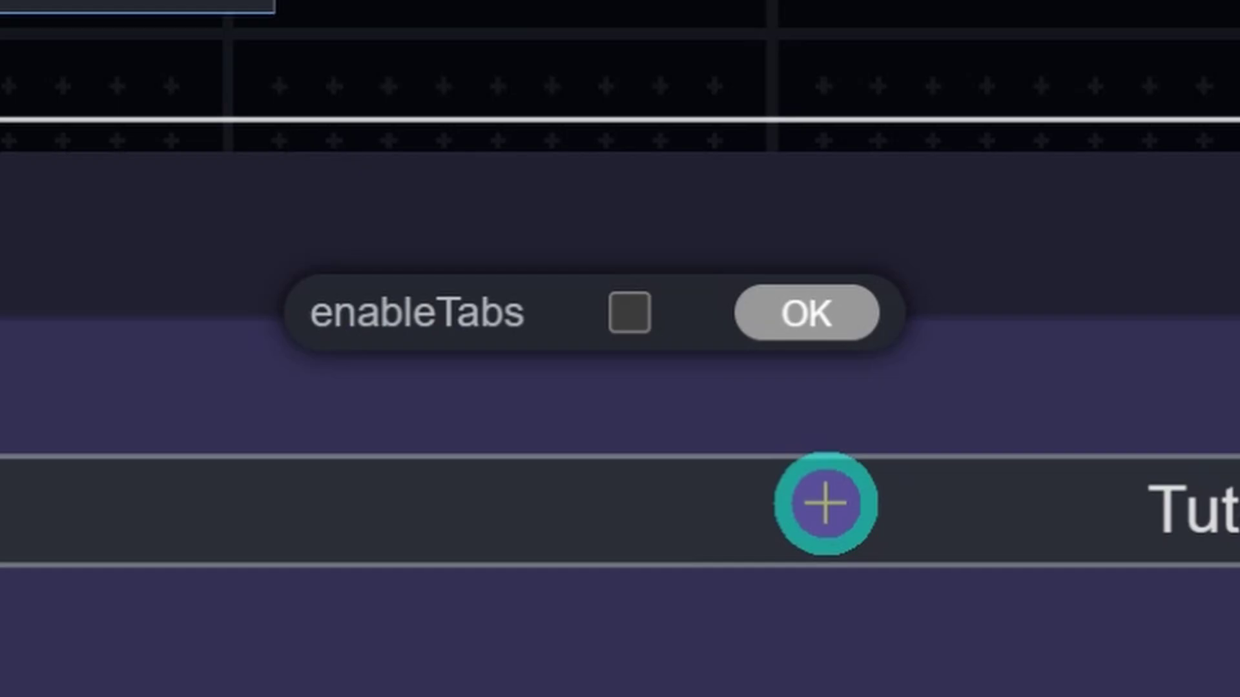
left_click(642, 313)
right_click(39, 284)
left_click(424, 490)
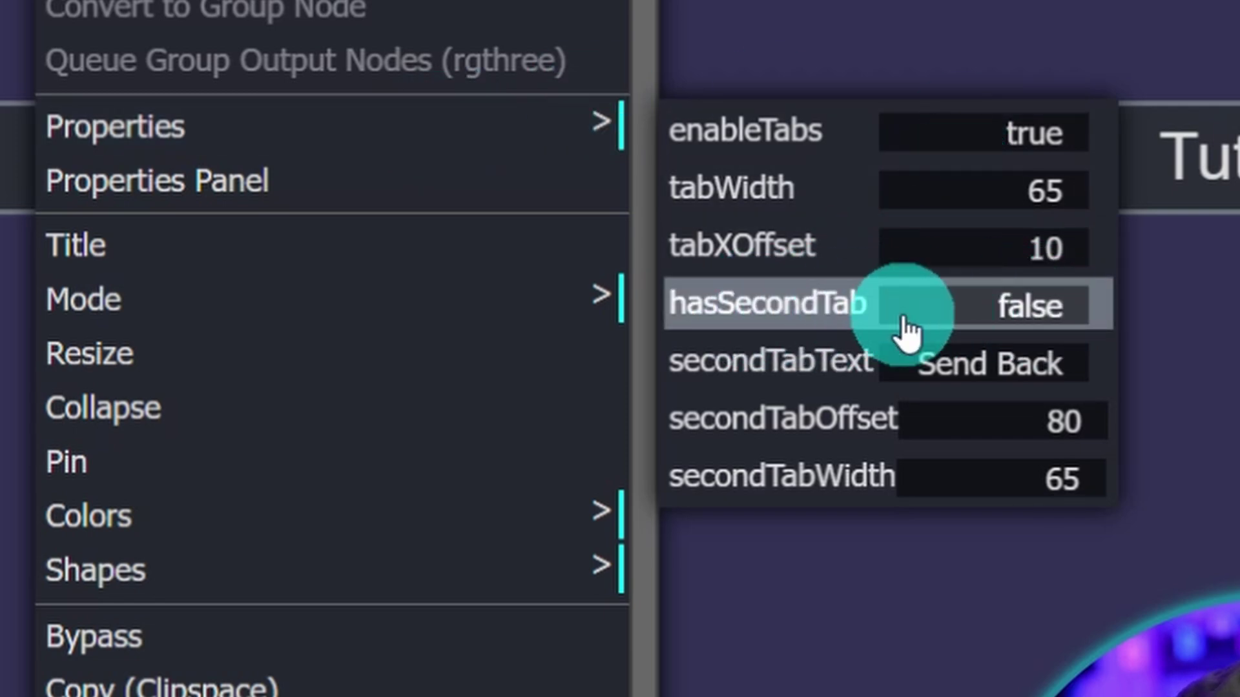
left_click(985, 322)
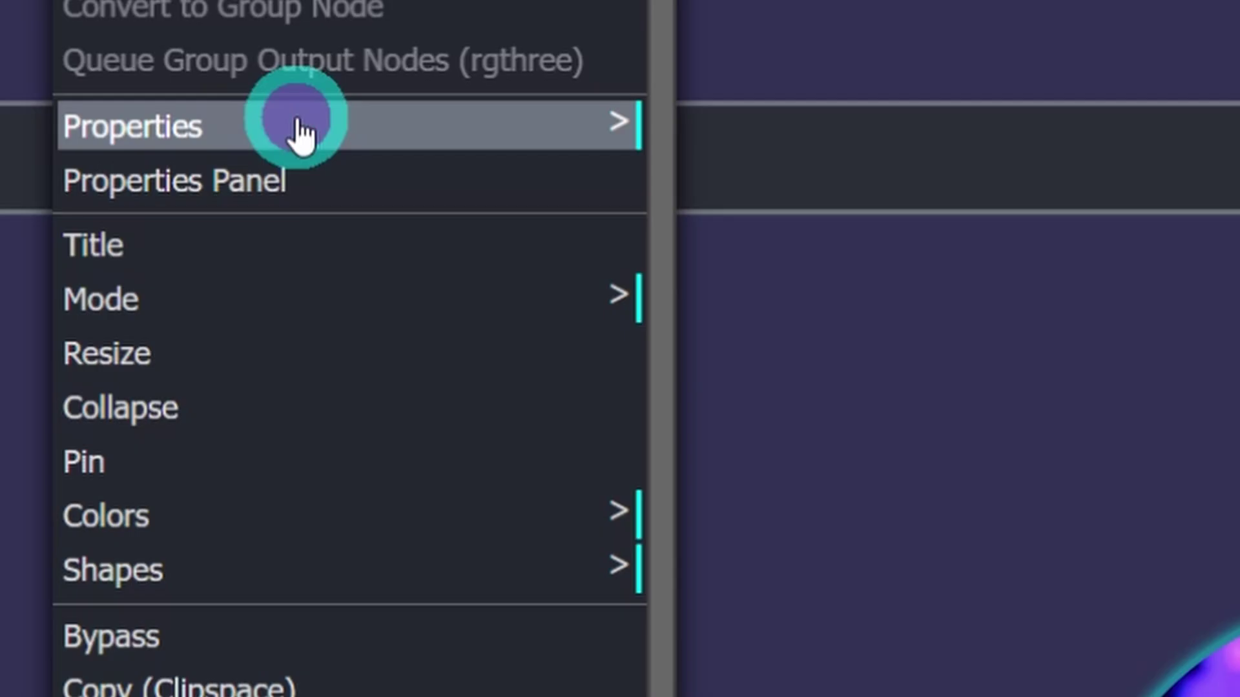
Step: Set the Save Image node's secondTabText property to "Compare"
left_click(299, 123)
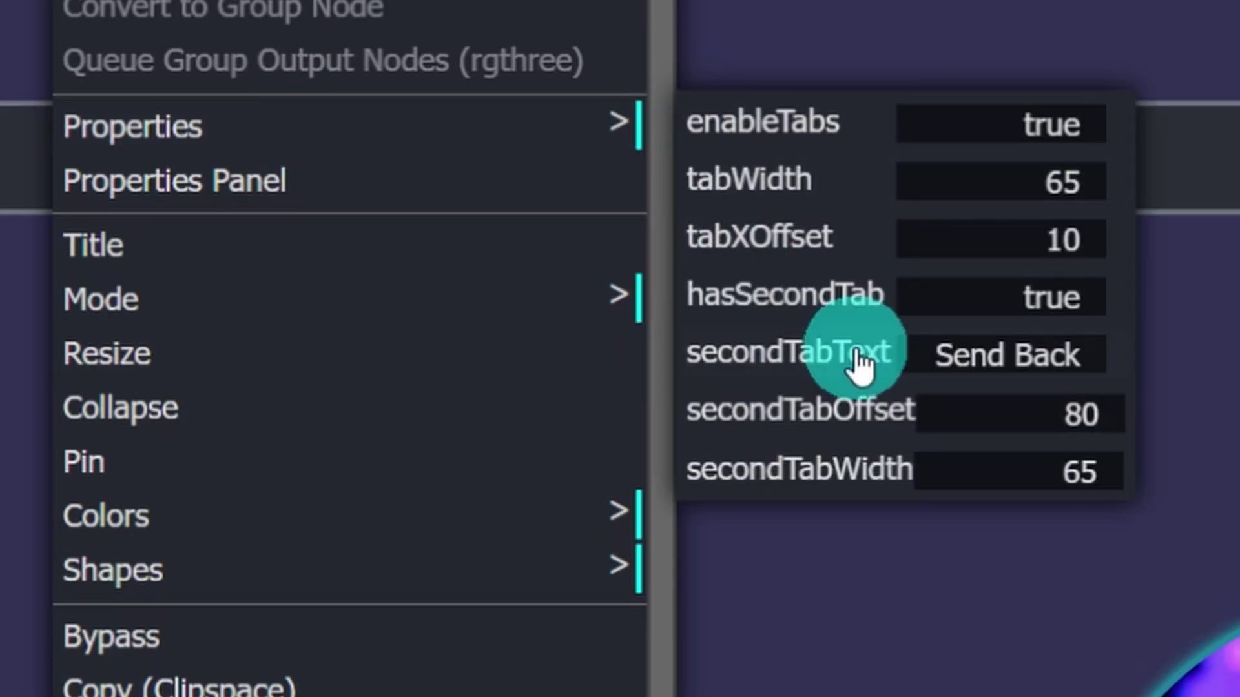
left_click(1027, 376)
triple_click(678, 299)
type("Cp")
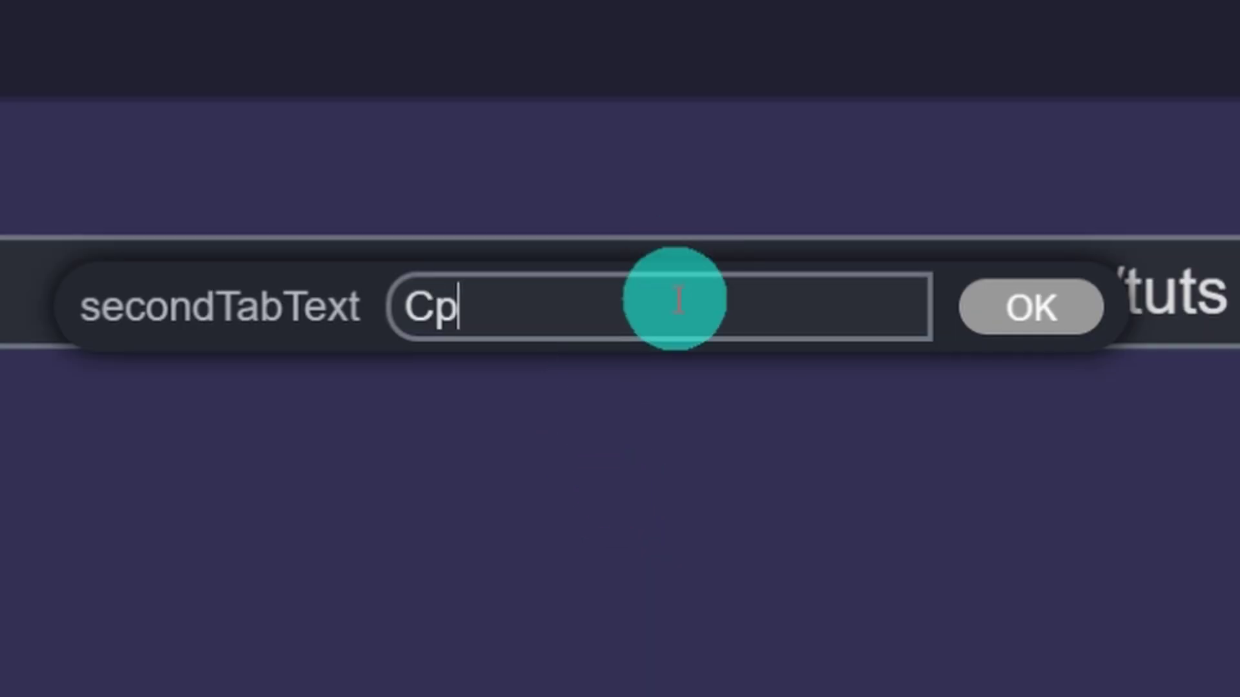
type("ompar")
type("e")
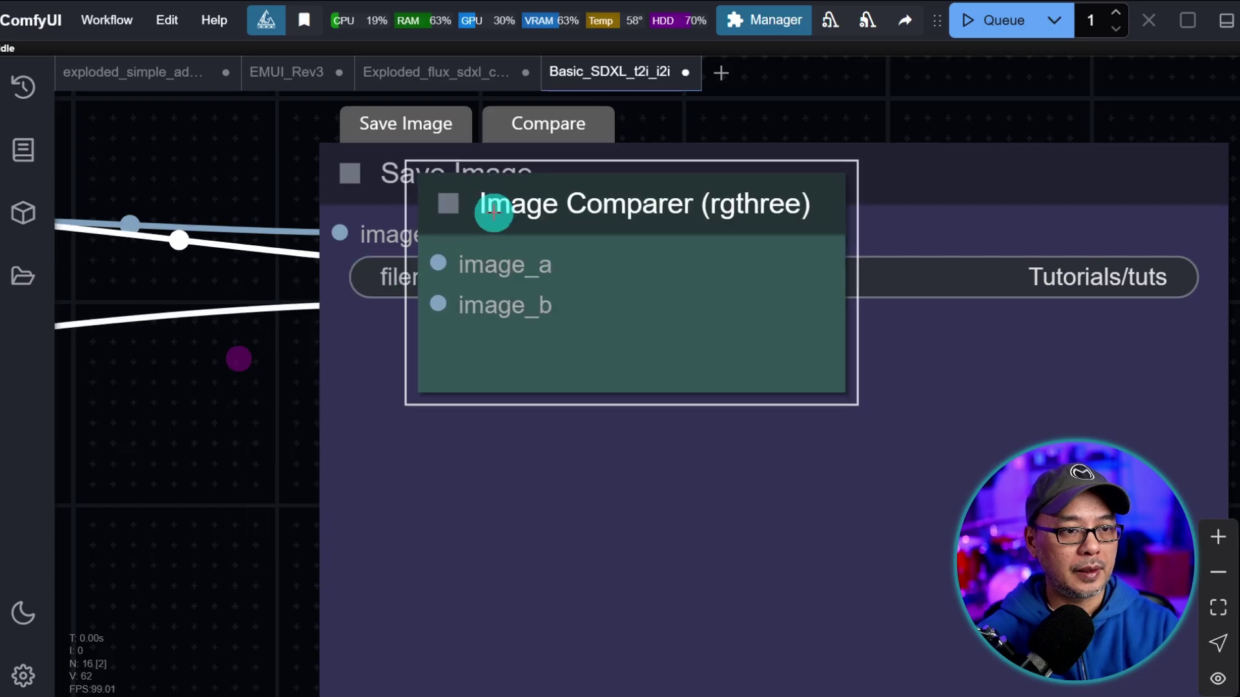
Step: Align the Image Comparer with the Save Image node's upper-left corner and enlarge it to cover that node
left_click_drag(493, 213, 397, 184)
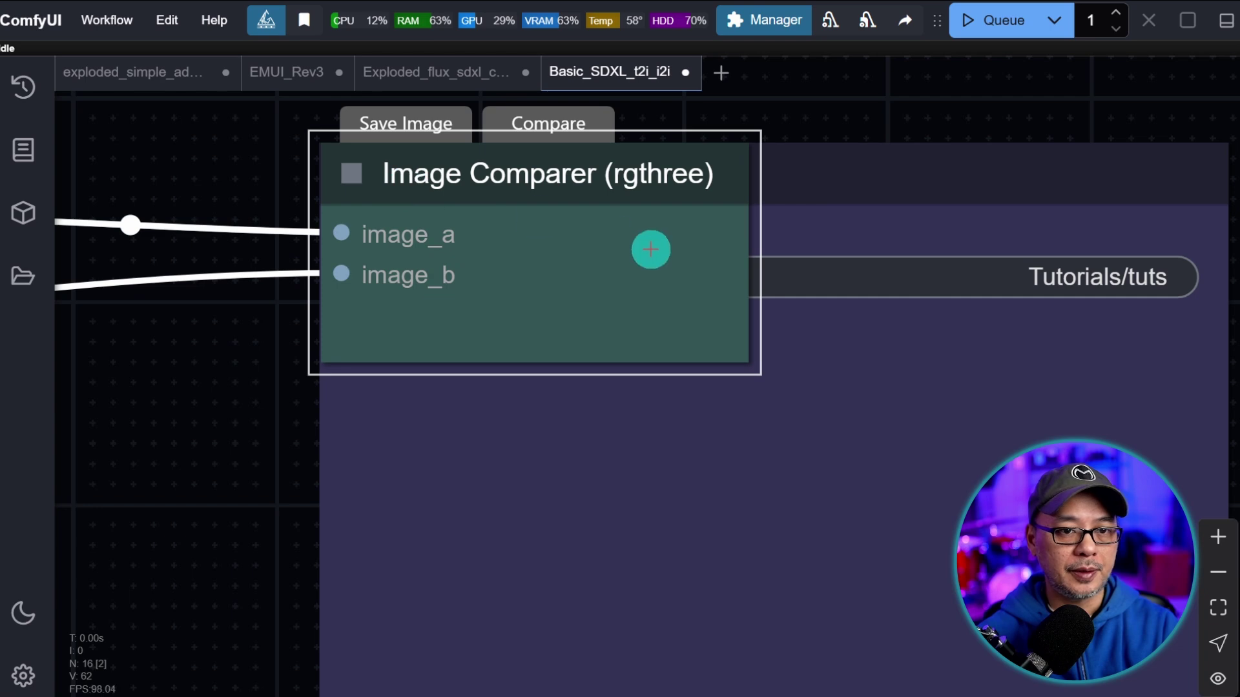
scroll(659, 255, "down", 8)
left_click_drag(415, 392, 380, 264)
left_click_drag(665, 179, 927, 405)
scroll(867, 576, "up", 5)
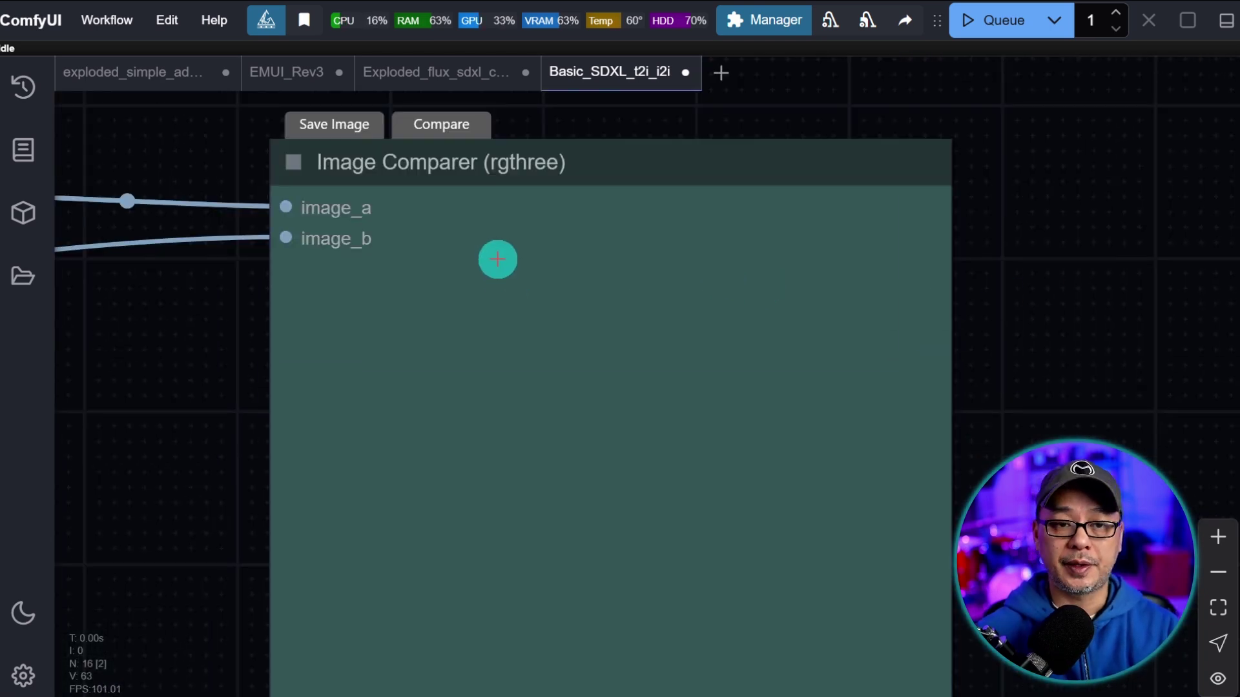
Step: Set the Image Comparer's comparer_mode property to Click
right_click(518, 233)
left_click(560, 260)
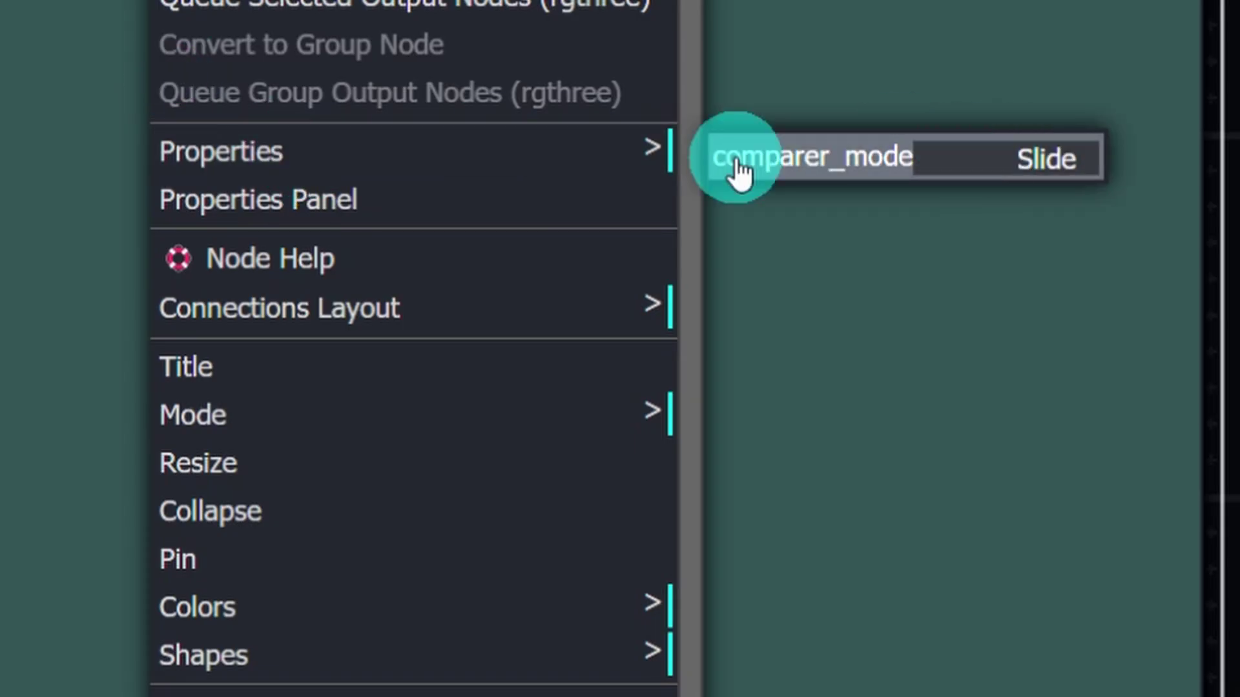
left_click(973, 157)
left_click(668, 187)
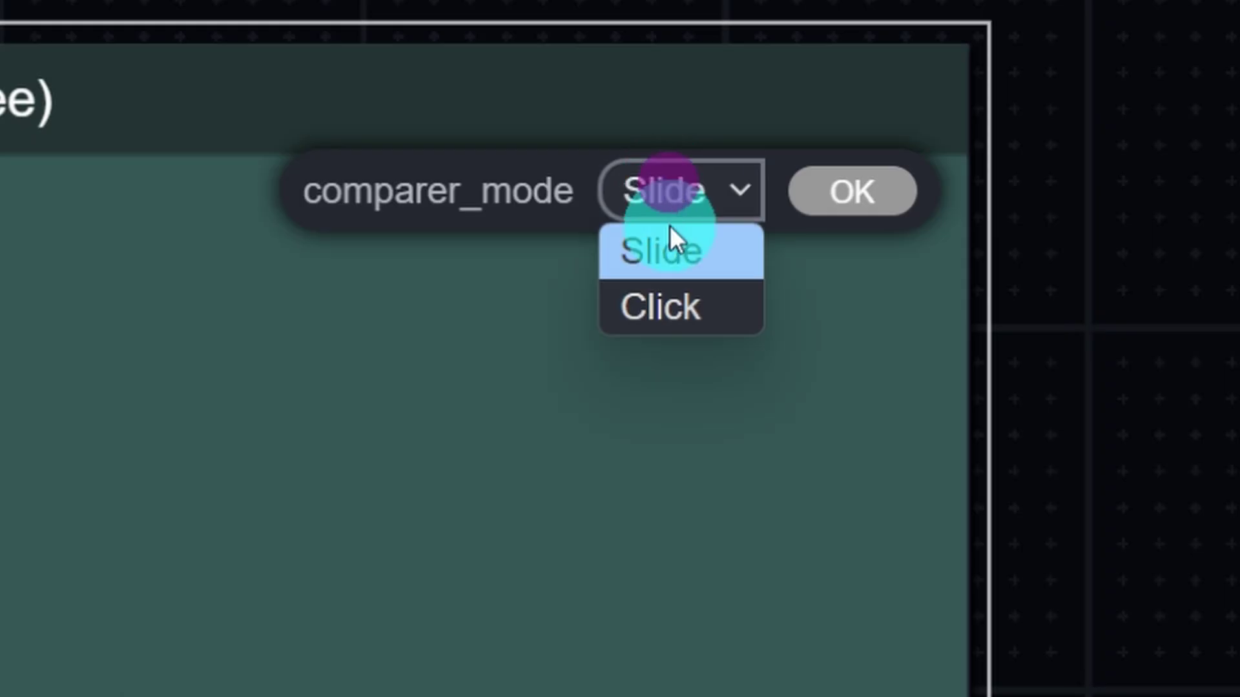
left_click(698, 307)
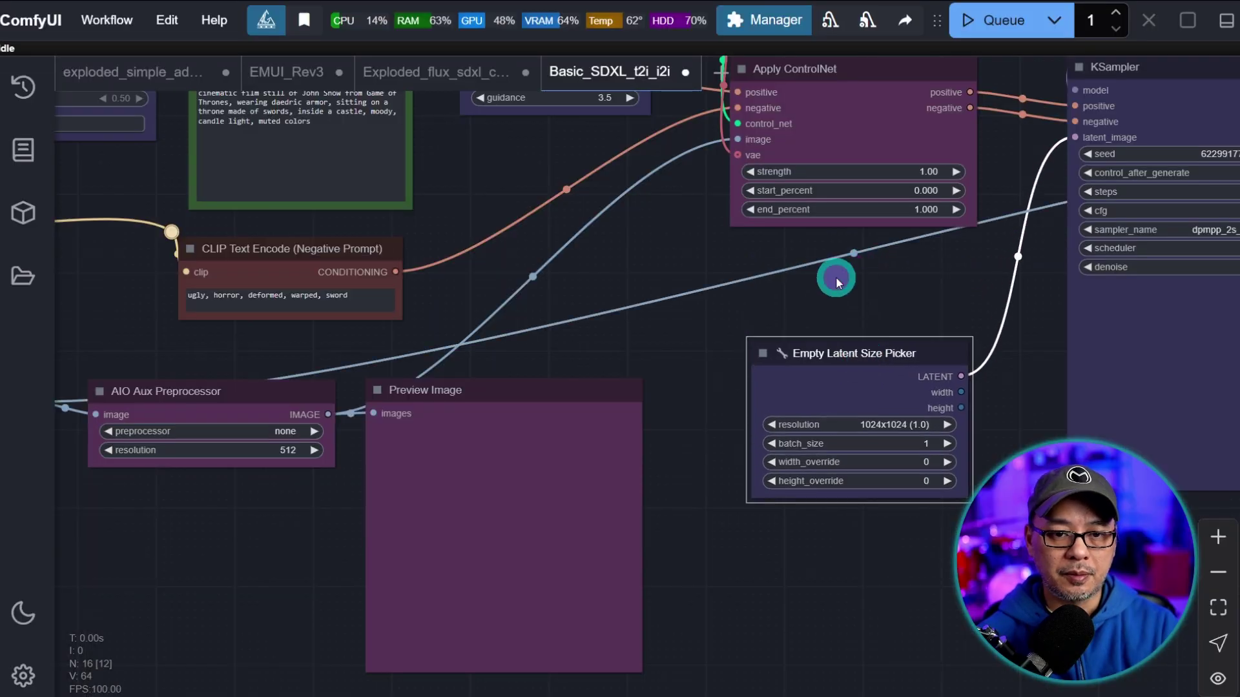
Step: Select realvisxlV50_v50Bakedvae.safetensors as the checkpoint in the Load Checkpoint node
left_click_drag(837, 279, 271, 197)
left_click(870, 411, "alt")
left_click_drag(933, 237, 427, 242)
left_click(445, 289, "alt")
left_click_drag(445, 289, 1143, 164)
scroll(882, 224, "down", 4)
left_click_drag(297, 470, 700, 423)
scroll(800, 426, "up", 2)
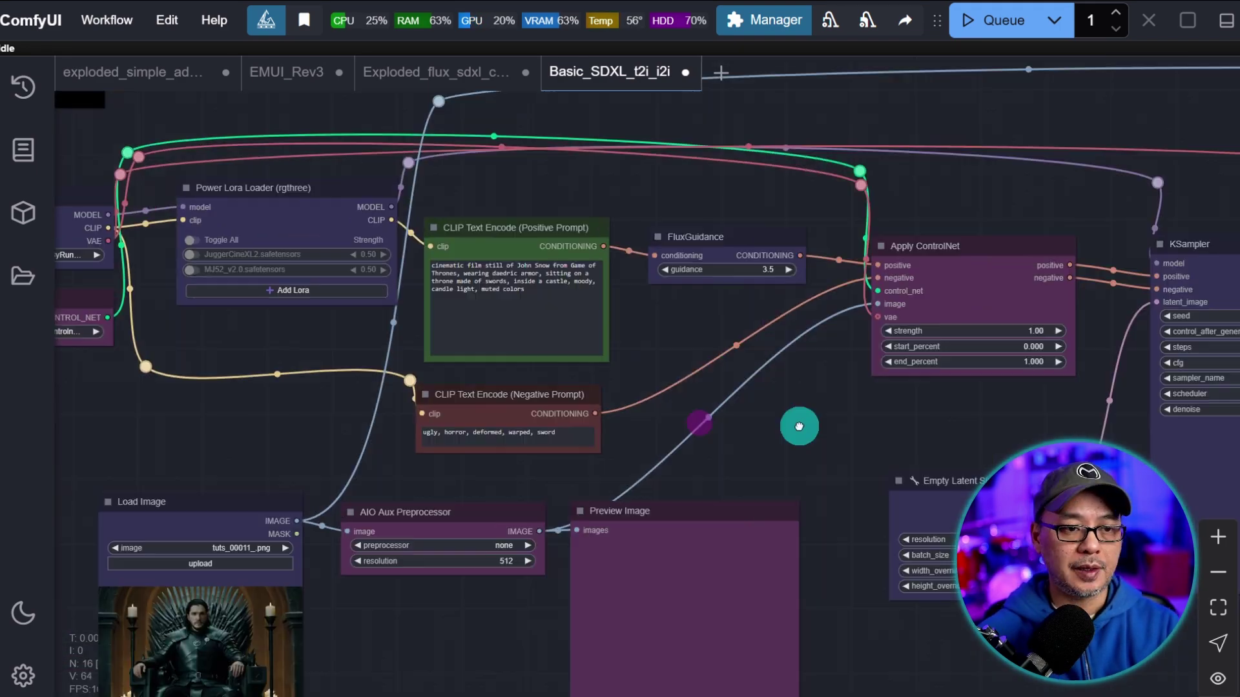
left_click_drag(800, 426, 969, 382)
left_click_drag(487, 310, 829, 368)
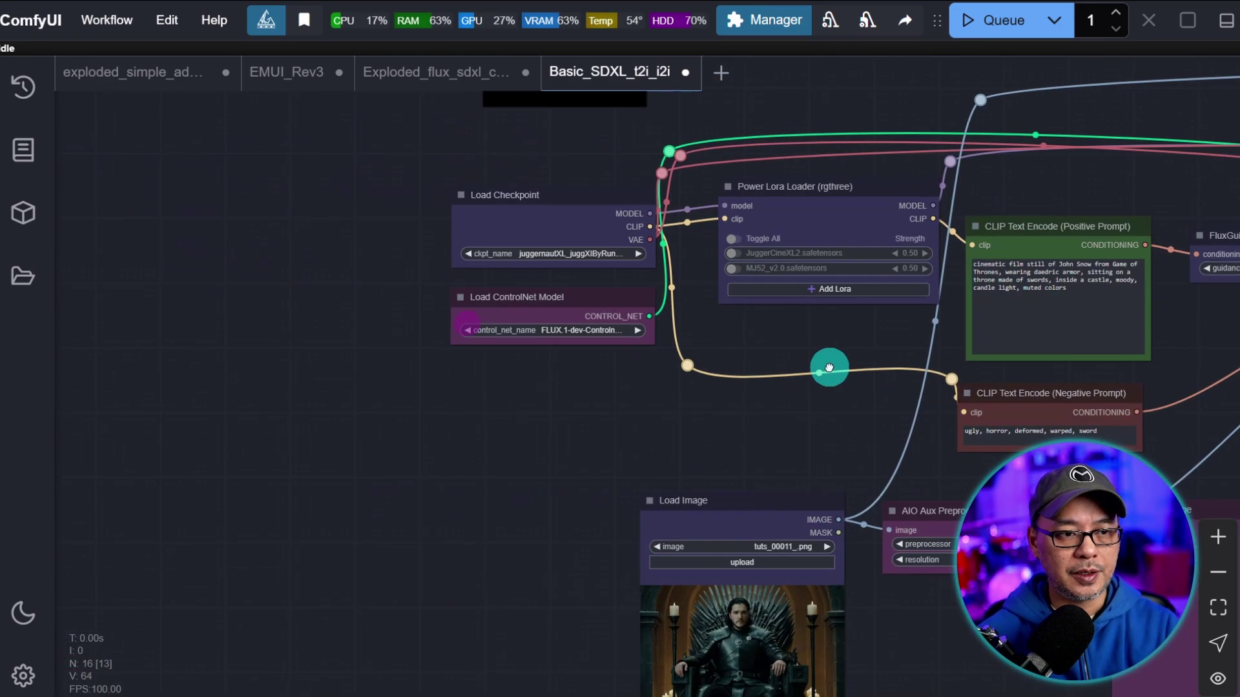
scroll(469, 365, "up", 3)
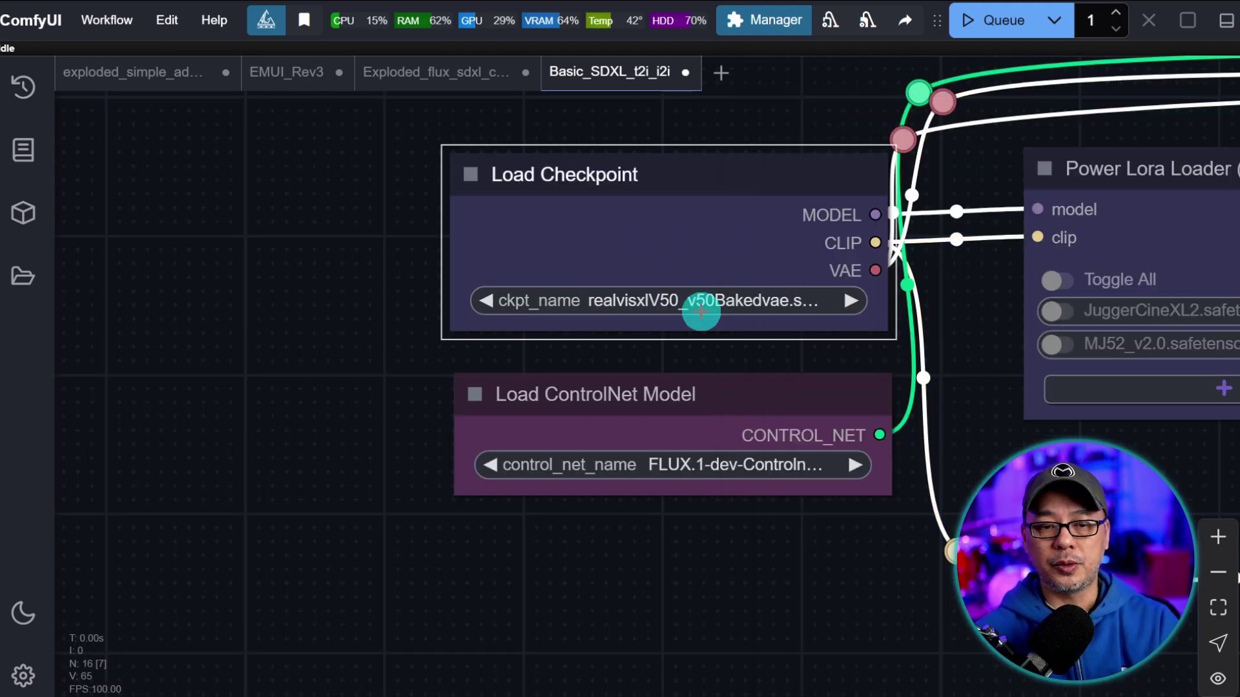
left_click(712, 302)
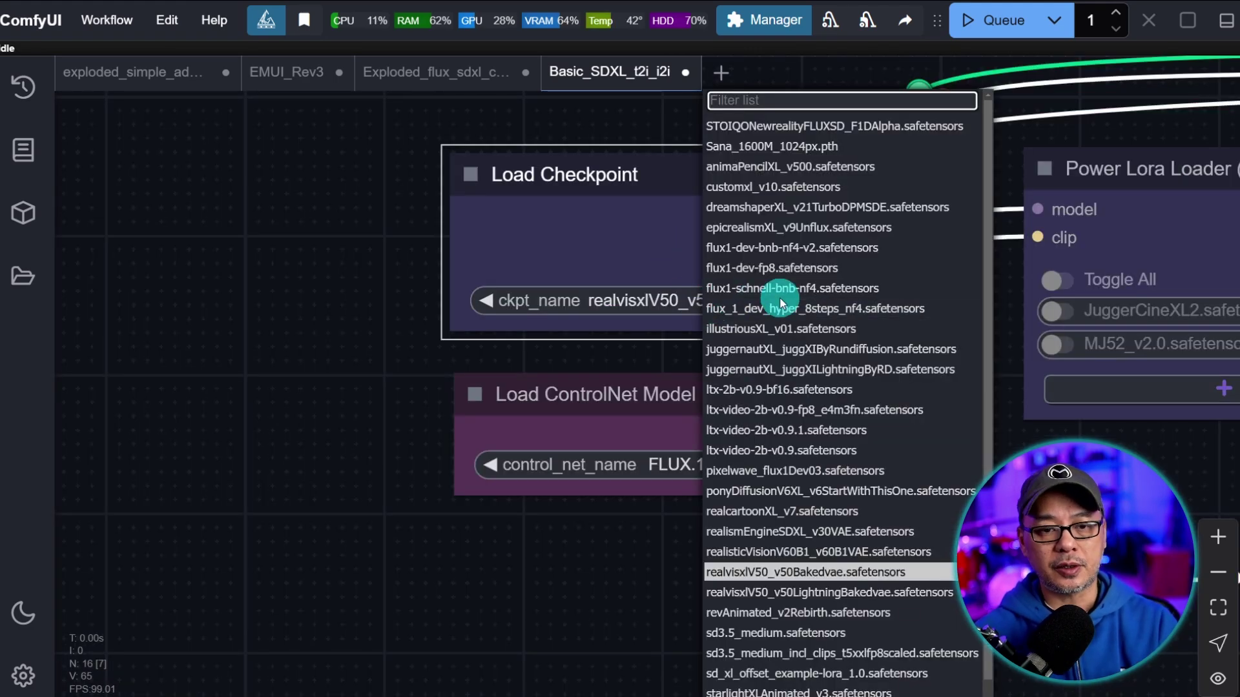
left_click(767, 572)
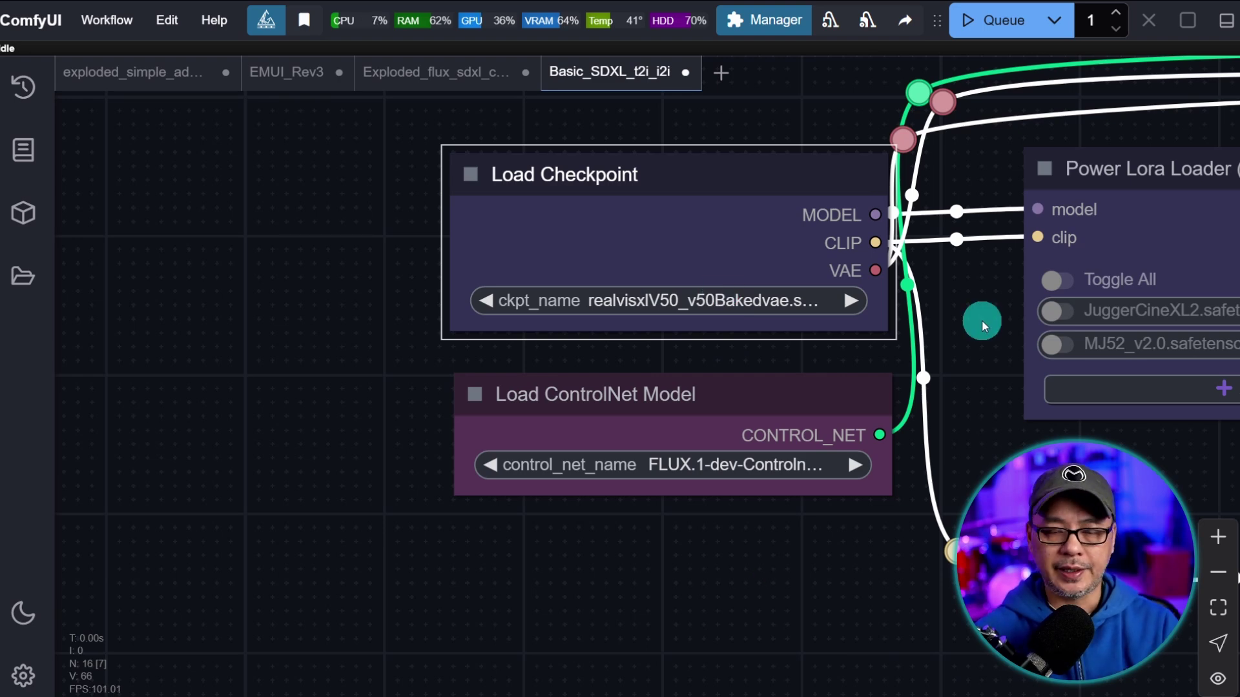
Step: Set the Load ControlNet Model node's control_net_name to sdxl-union-promax.safetensors
left_click_drag(981, 320, 901, 297)
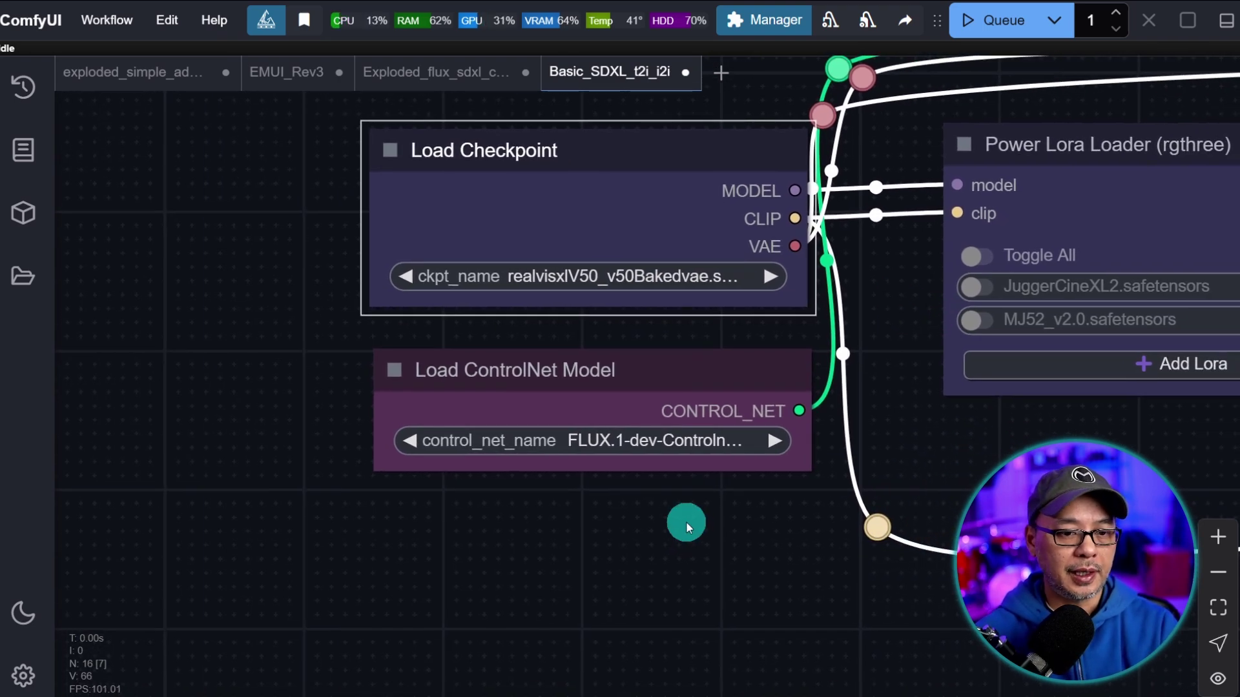
scroll(686, 522, "up", 5)
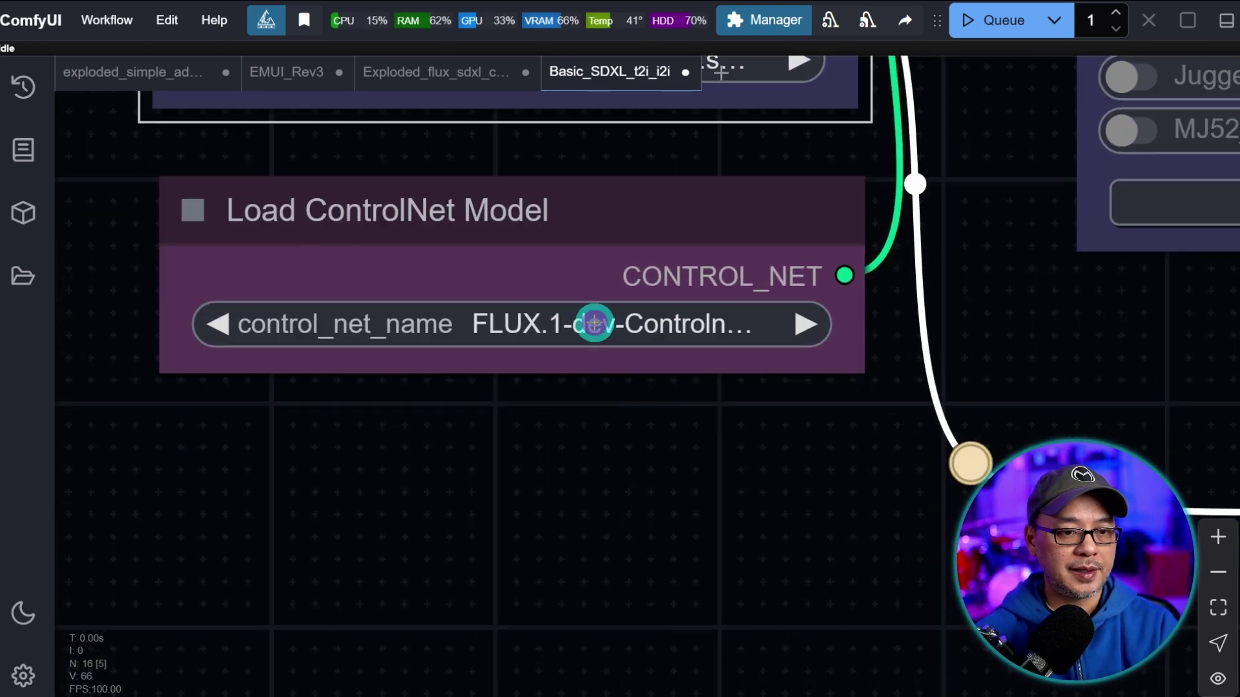
left_click(594, 323)
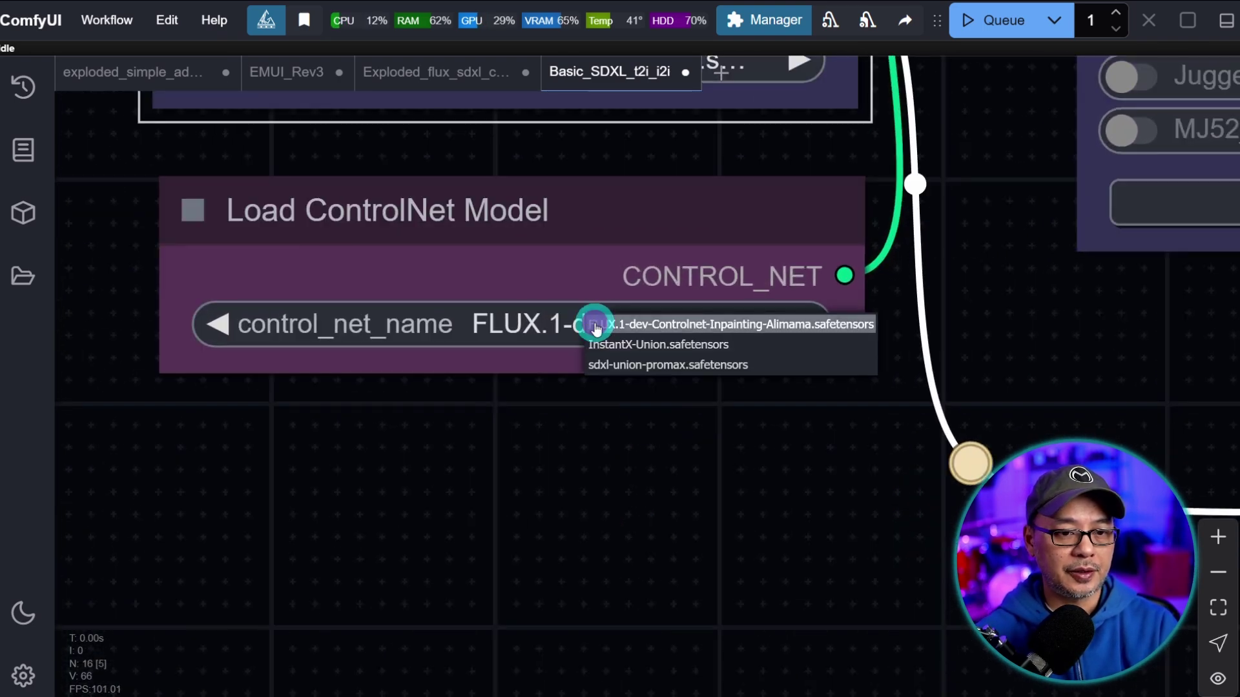
left_click(611, 366)
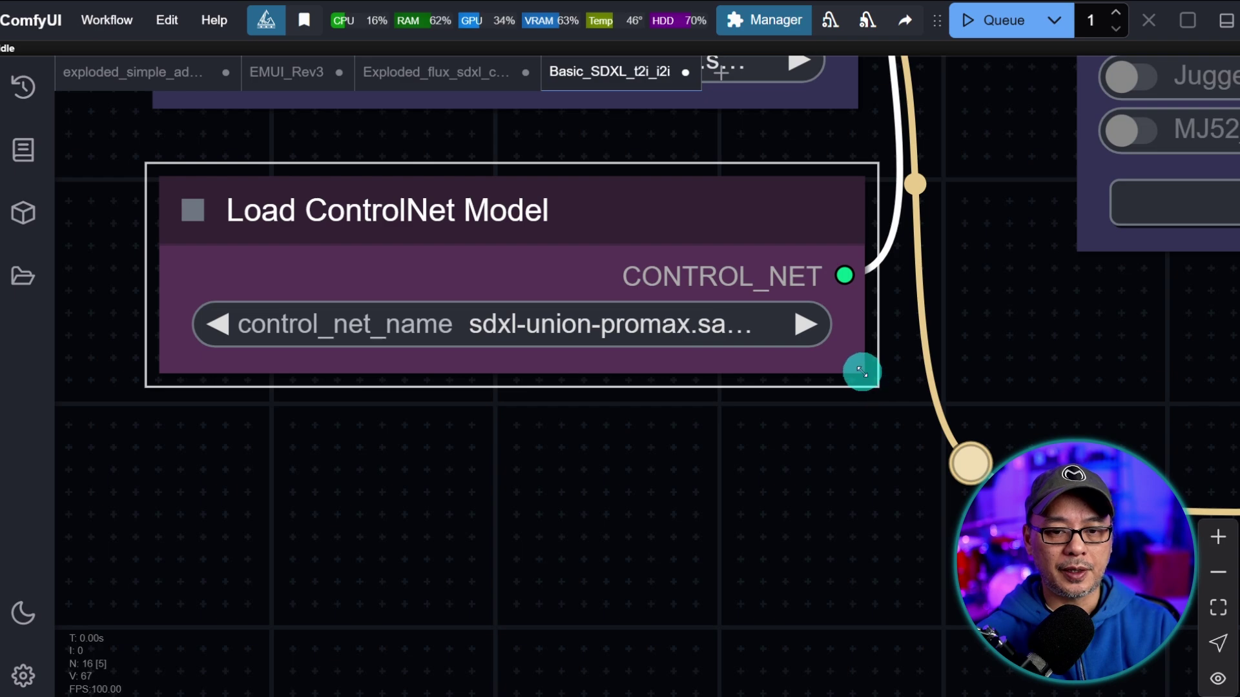
Step: Replace the positive prompt with the copied text describing a digital illustration of a female hippy with rainbow hair
left_click_drag(862, 372, 935, 373)
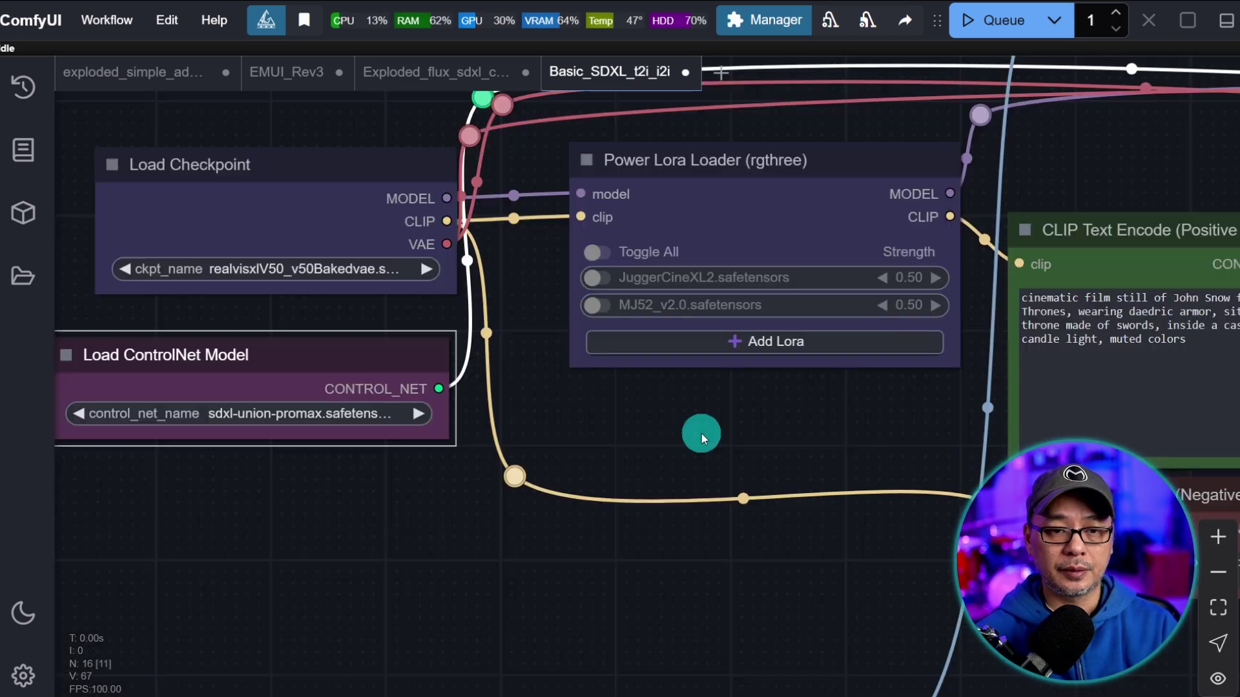
scroll(702, 434, "up", 2)
left_click_drag(719, 419, 623, 480)
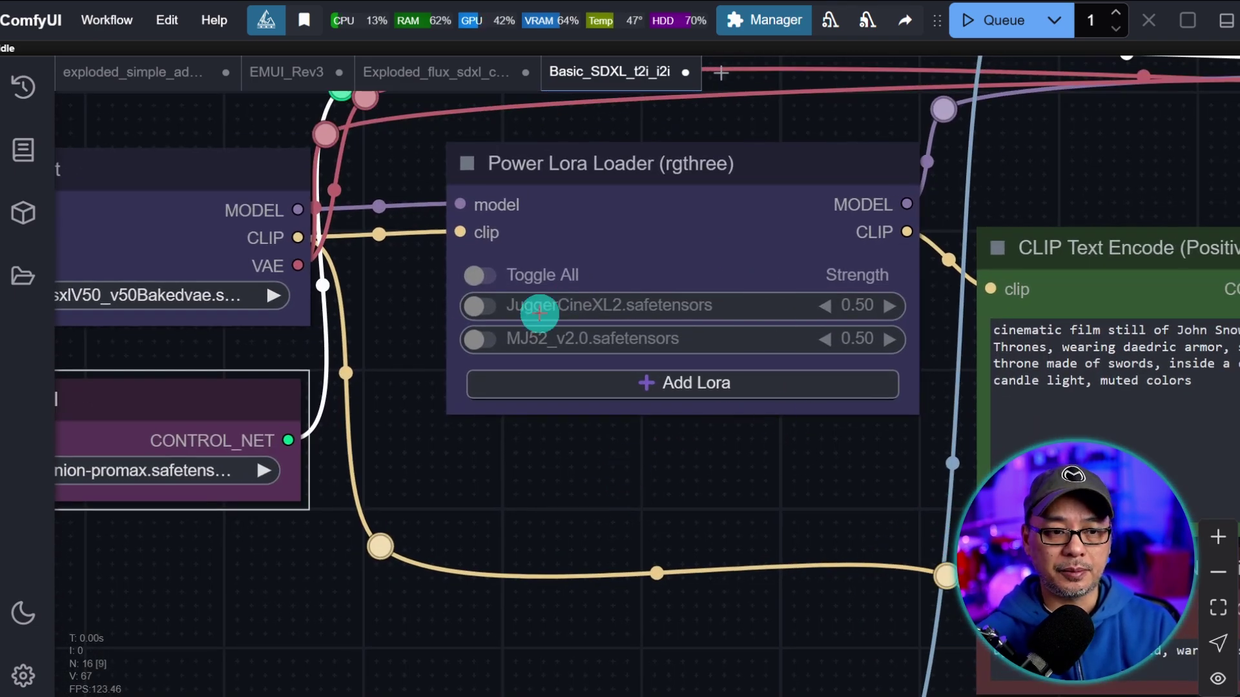
scroll(614, 241, "up", 4)
scroll(658, 291, "down", 5)
scroll(686, 396, "down", 3)
triple_click(607, 308)
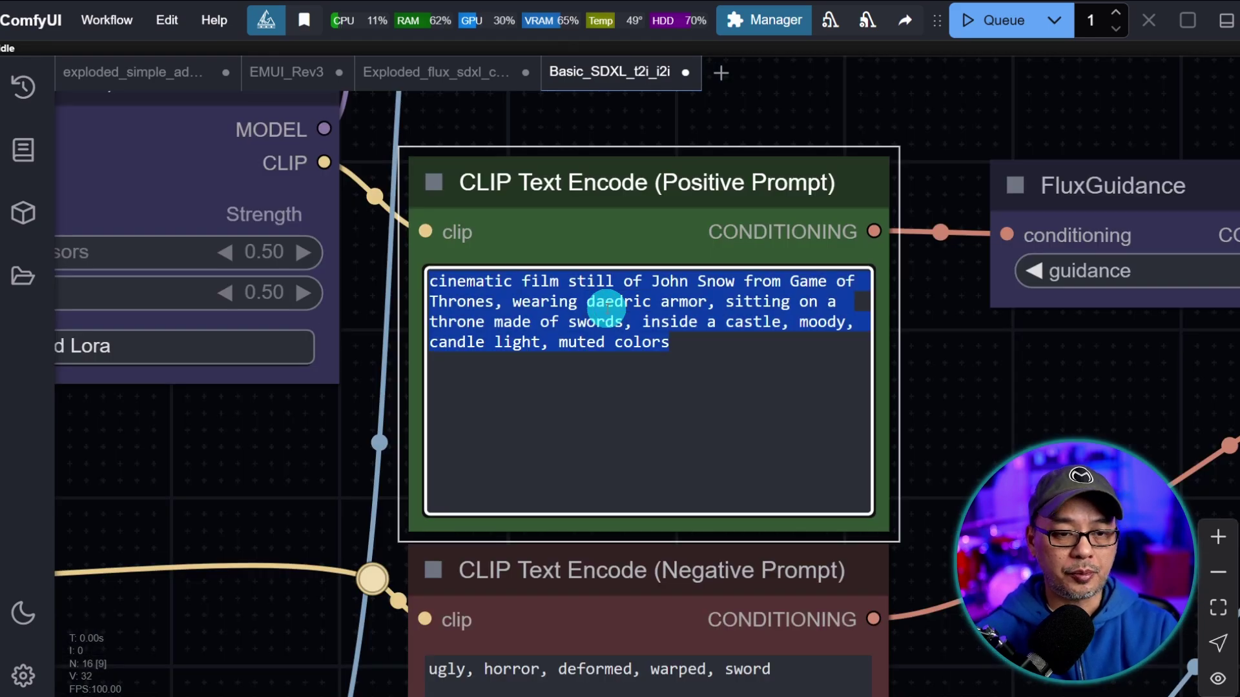
type("Digital illustration of a beautiful female hippy she doesn't have a clef chin with rainbow hair enveloped by psychedelic smoke and colorful glowing particles, features clear eyes and intricate details, executed with comic colored pencil cross-hatch shading, fantasy art style, hyper-realistic, digital illustration, glowing particles, fantasy art, digital illustration")
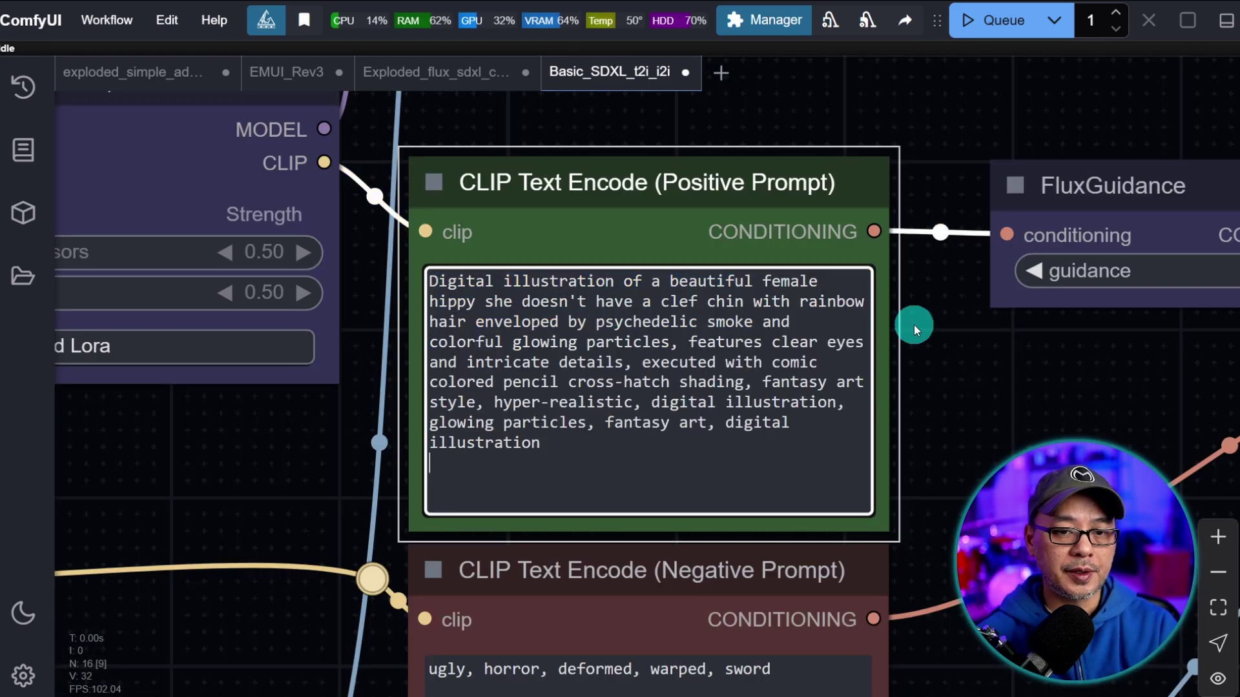
Step: Remove "sword" from the negative prompt and set the FluxGuidance node's guidance to 0
left_click(990, 395)
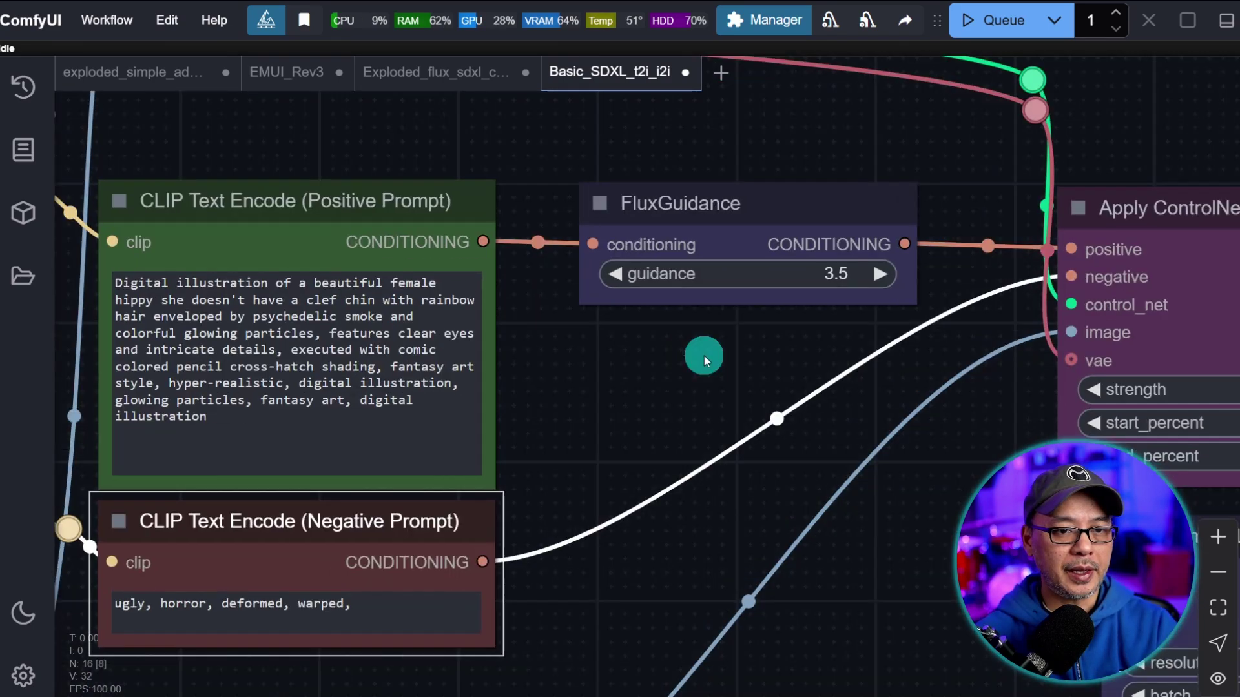
scroll(704, 356, "up", 2)
left_click_drag(722, 335, 657, 424)
scroll(658, 424, "up", 2)
left_click(827, 330)
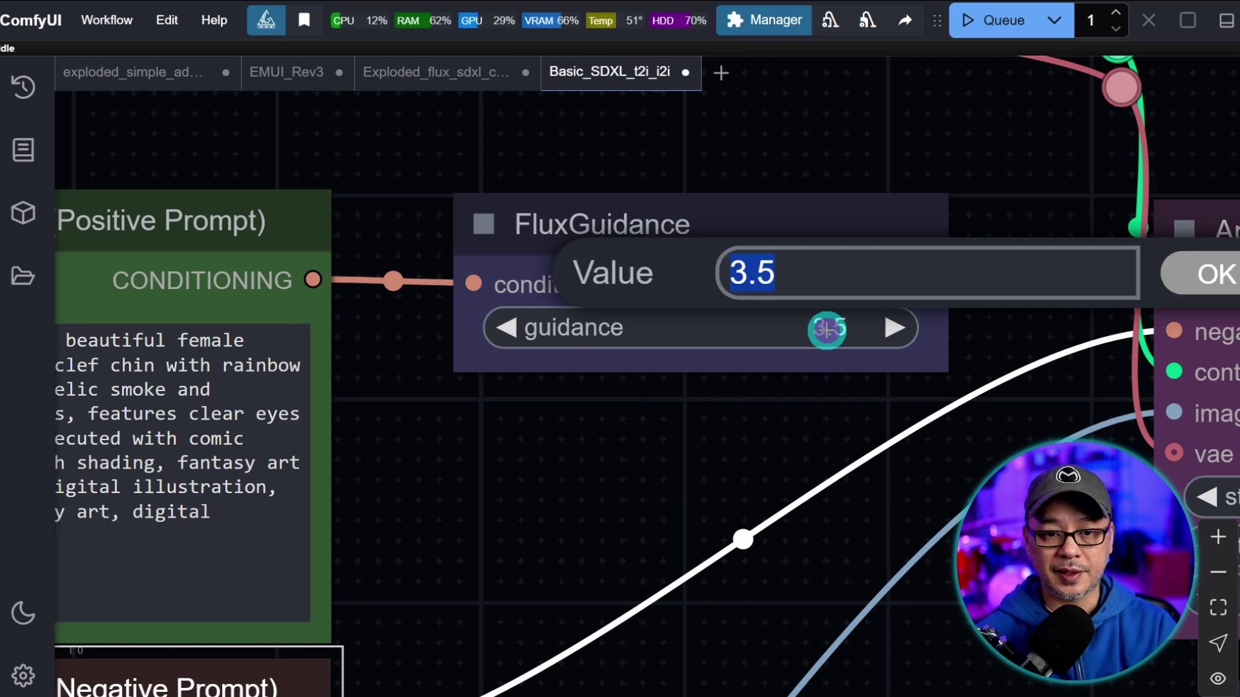
type("0")
key("Return")
Step: Load the portrait image 1.png into the Load Image node
scroll(548, 396, "down", 3)
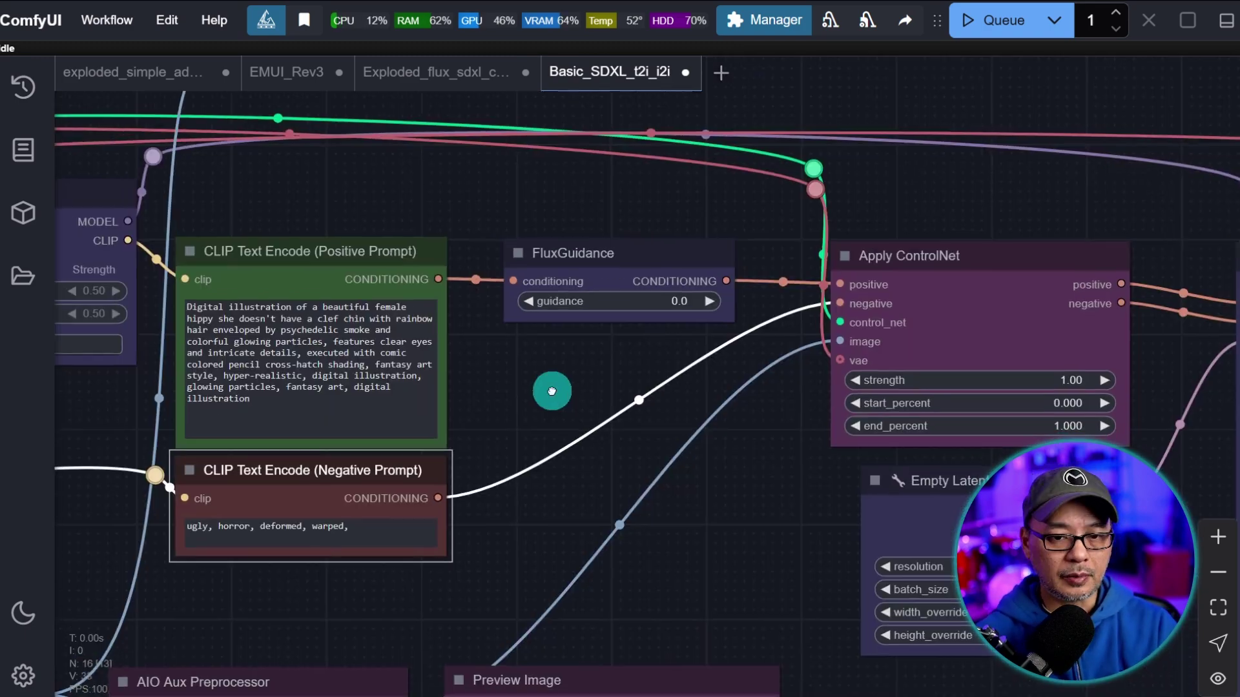
left_click_drag(618, 423, 894, 108)
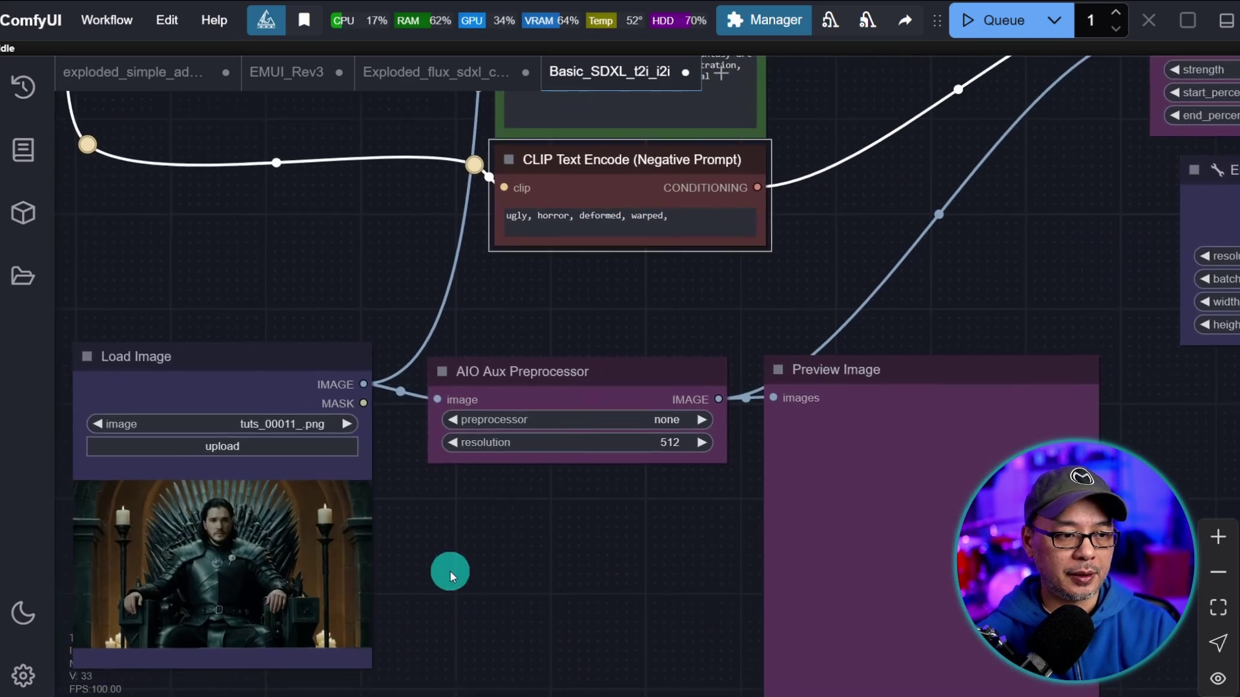
mouse_move(449, 573)
left_mouse_down()
mouse_move(758, 498)
mouse_move(743, 467)
left_mouse_up()
scroll(758, 495, "up", 4)
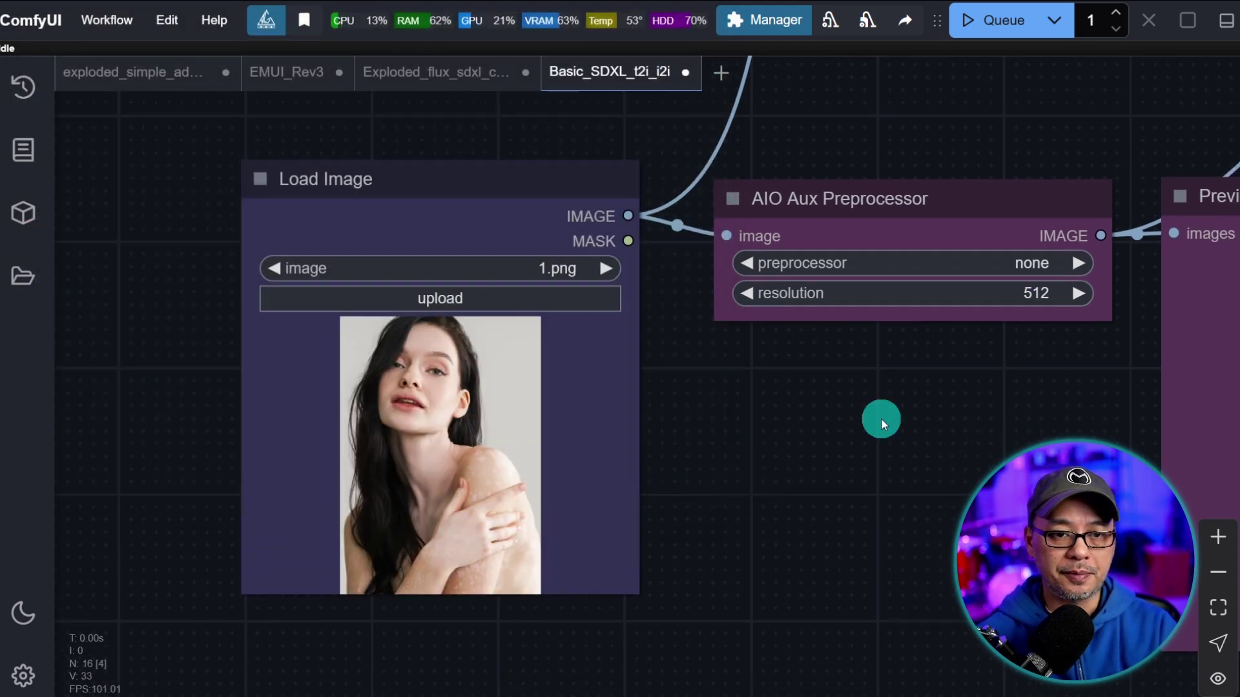
Step: Set the AIO Aux Preprocessor to DepthAnythingV2Preprocessor with a resolution of 1024
scroll(888, 398, "up", 3)
left_click_drag(924, 377, 730, 432)
scroll(750, 375, "up", 4)
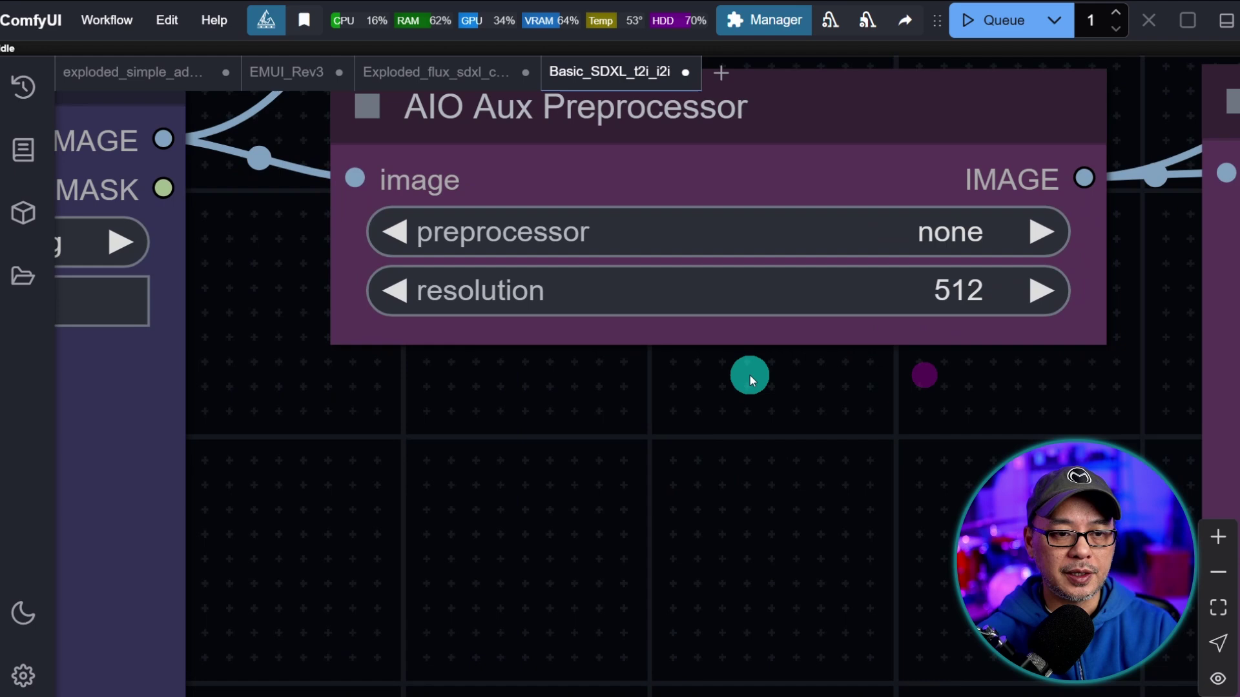
left_click(751, 231)
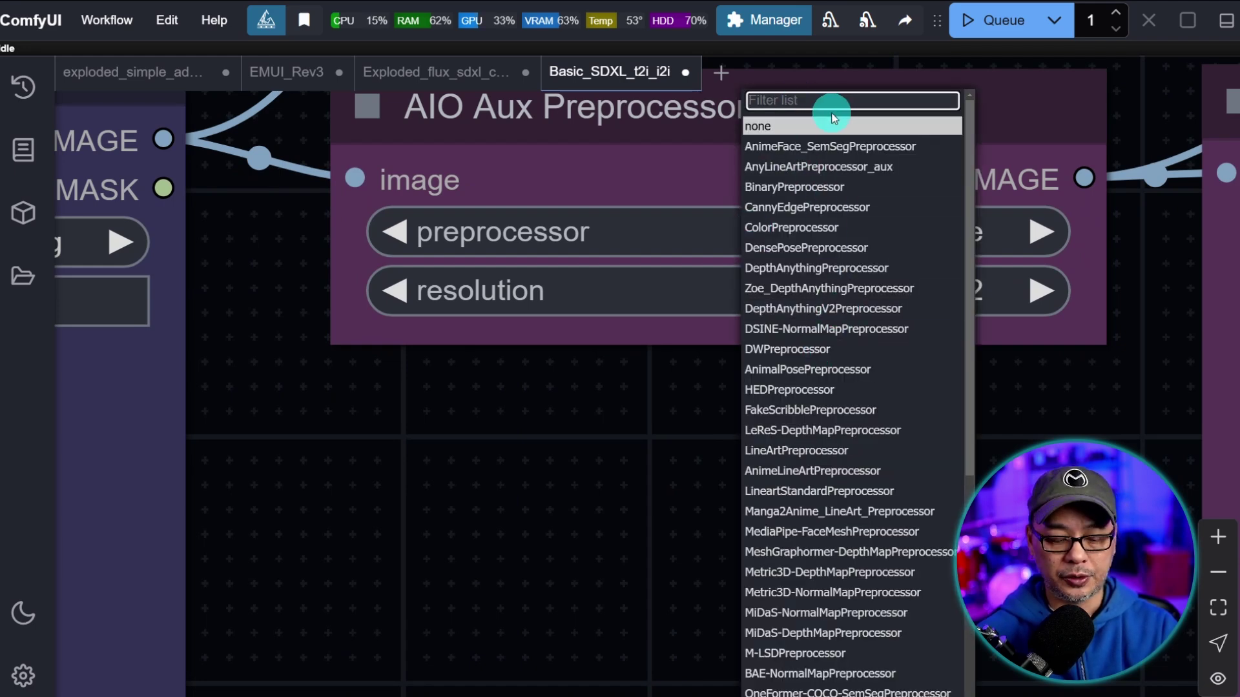
type("dep")
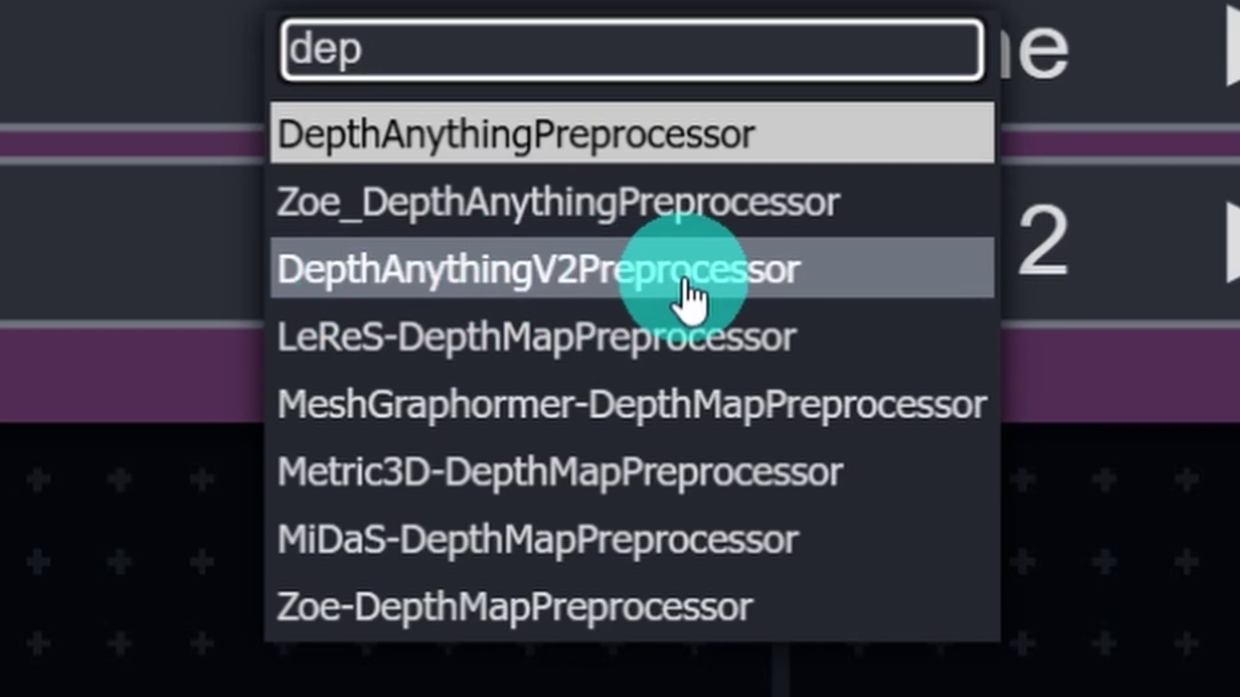
left_click(690, 298)
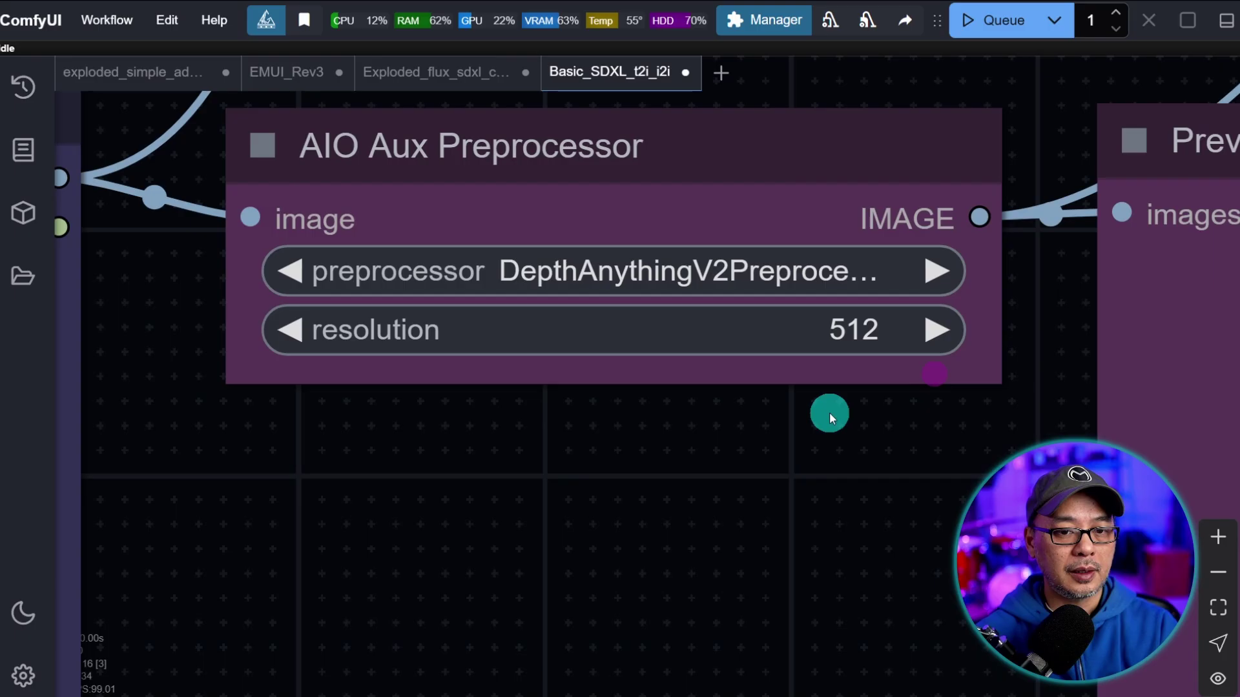
left_click(850, 331)
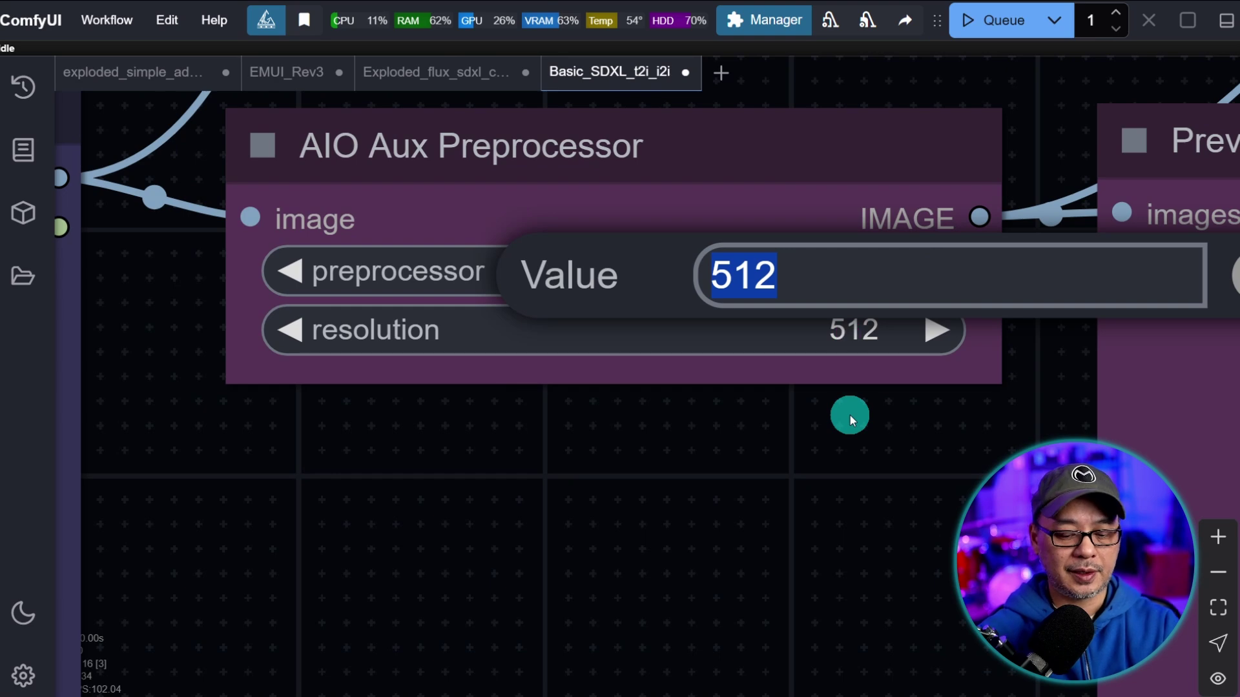
type("1024")
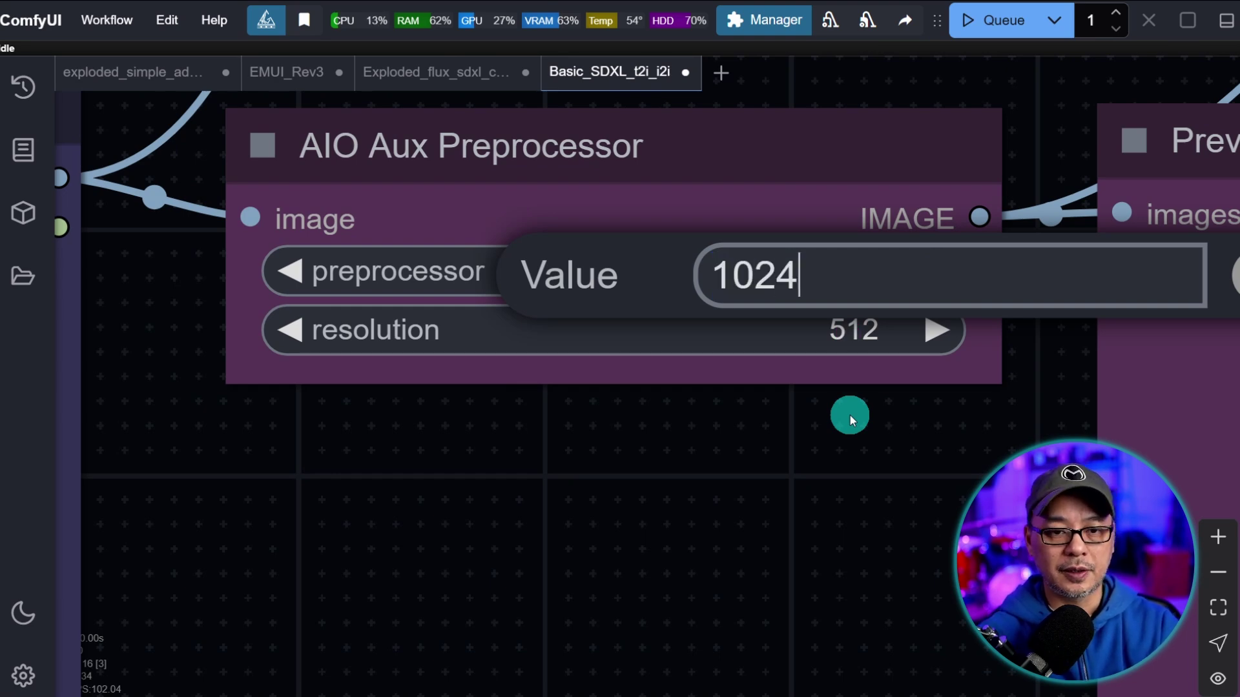
key("Return")
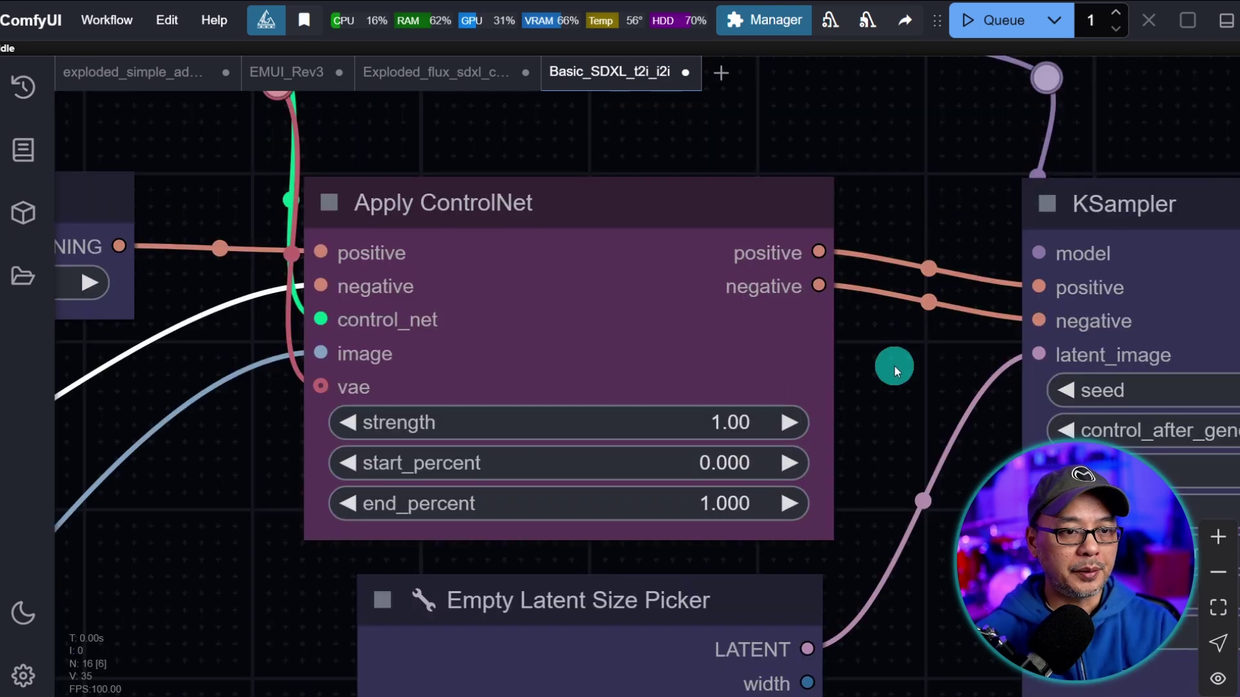
Step: Set the Apply ControlNet node's strength to 0.7 and its end_percent to 0.7
scroll(891, 363, "up", 2)
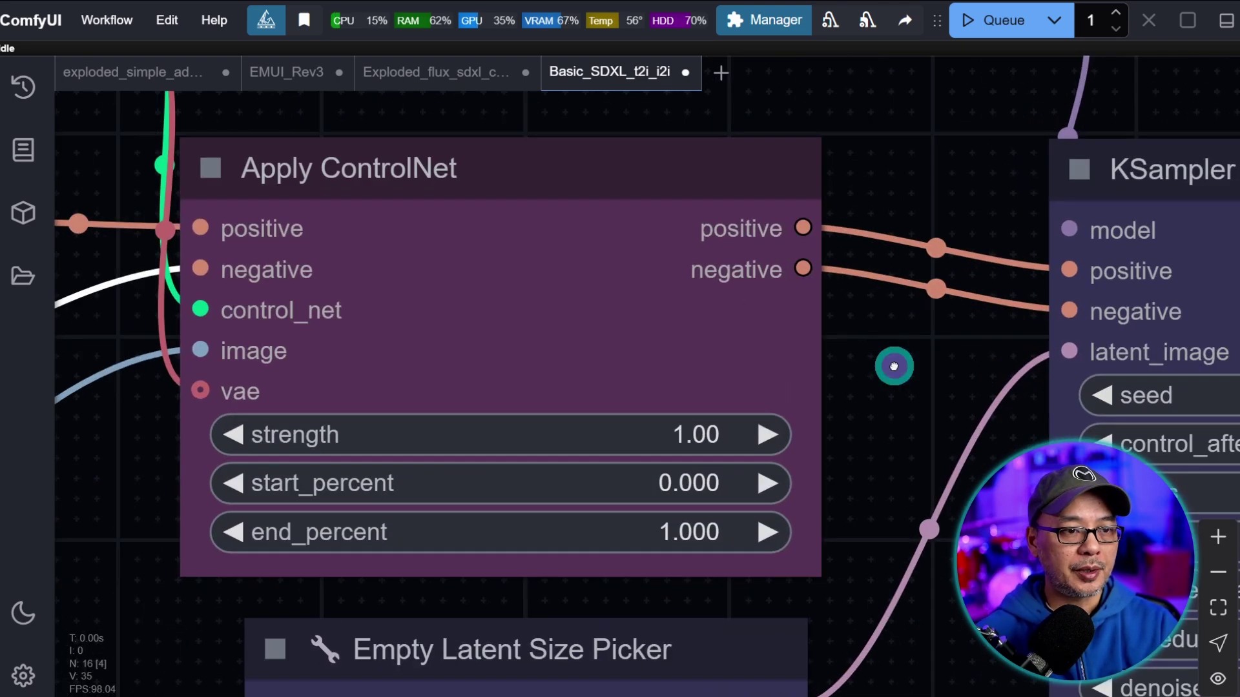
left_click_drag(891, 362, 912, 208)
scroll(784, 249, "up", 2)
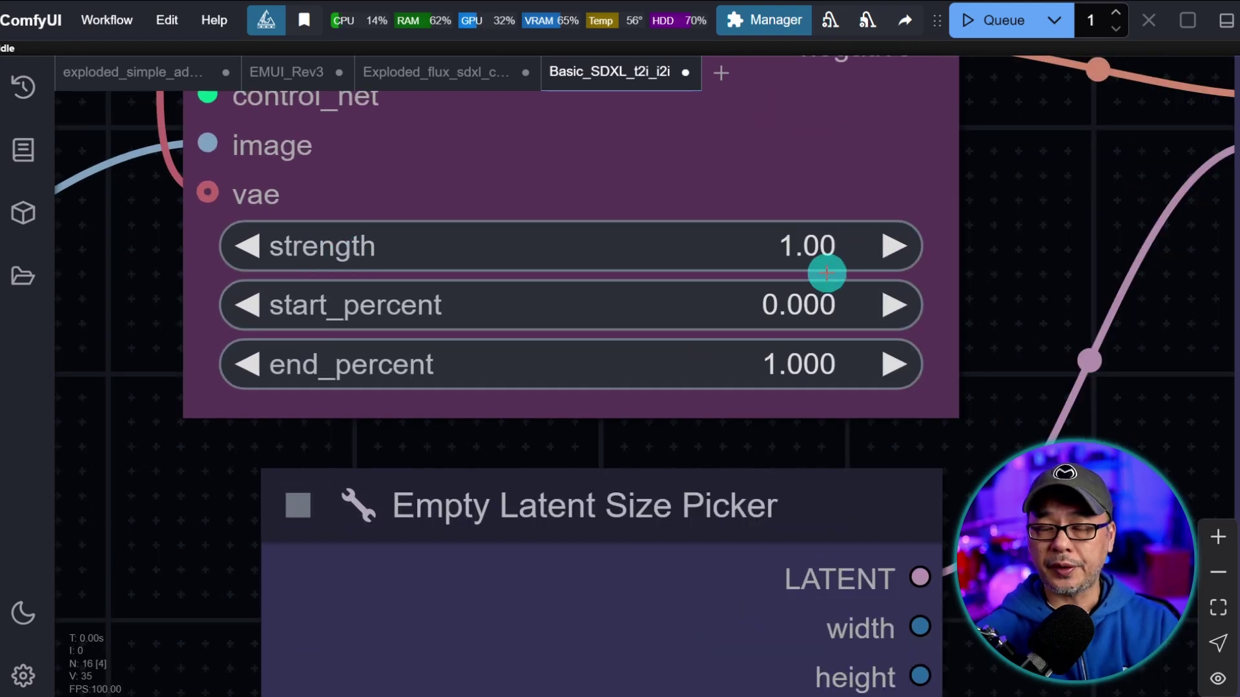
left_click(798, 246)
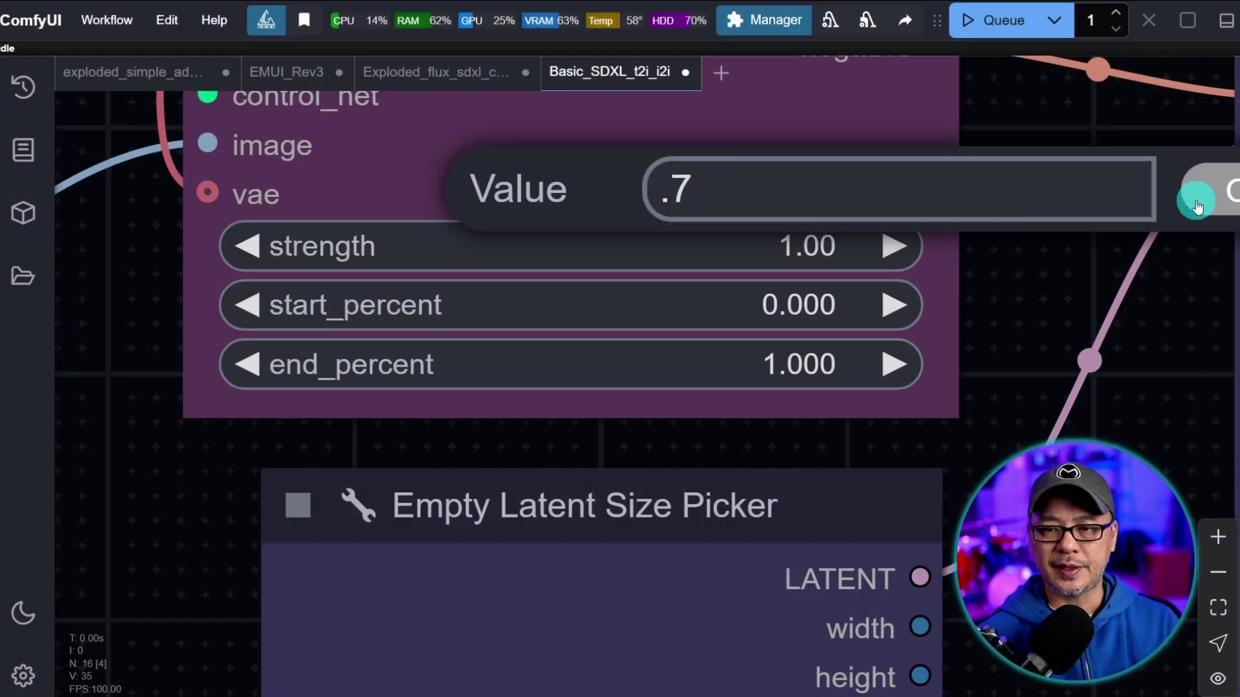
left_click(1200, 206)
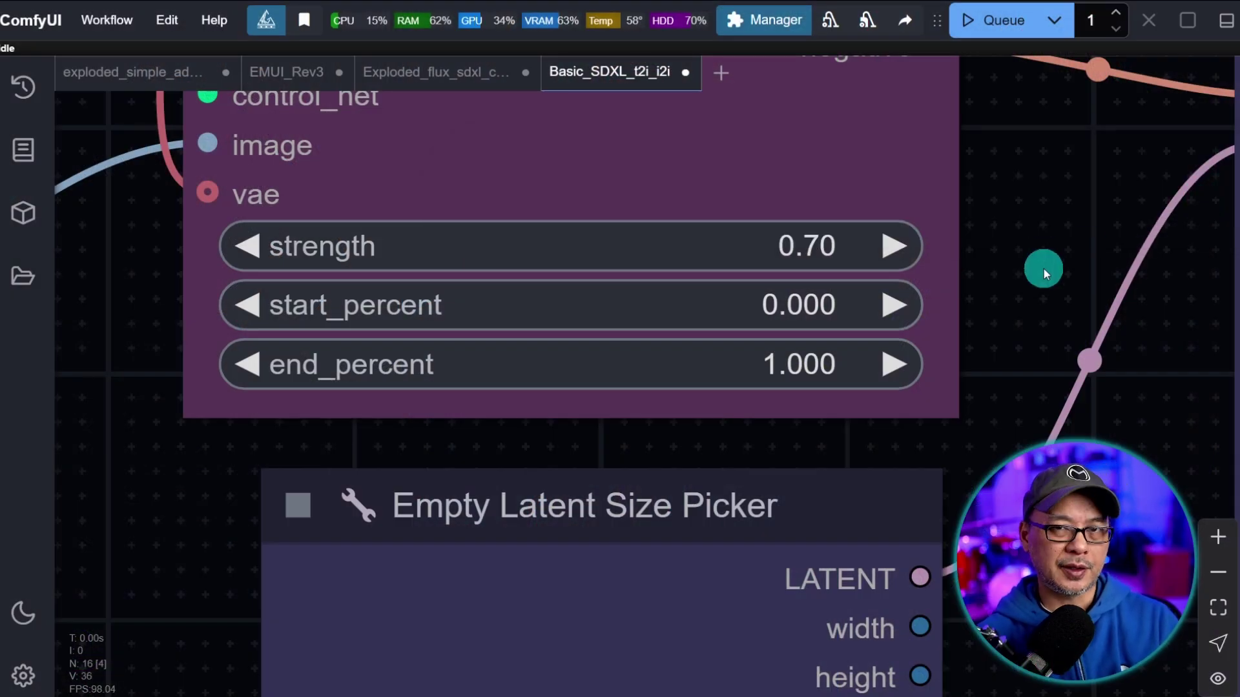
scroll(1098, 255, "up", 3)
scroll(1090, 255, "down", 1)
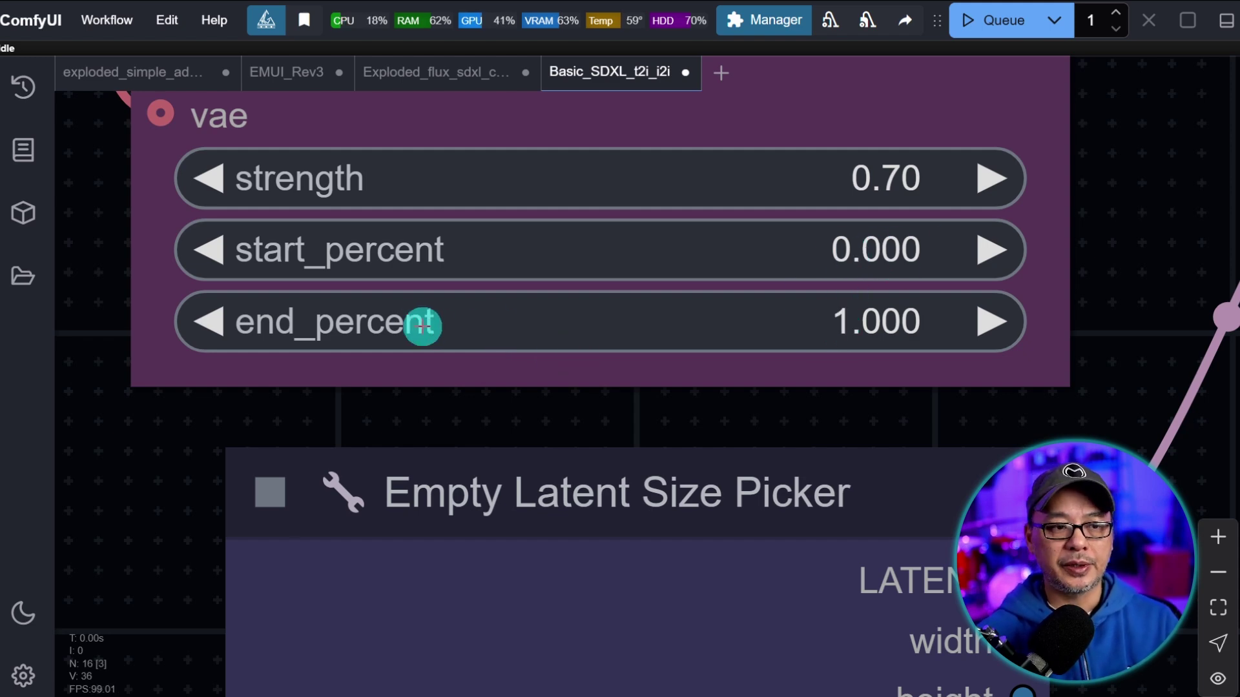
left_click(845, 328)
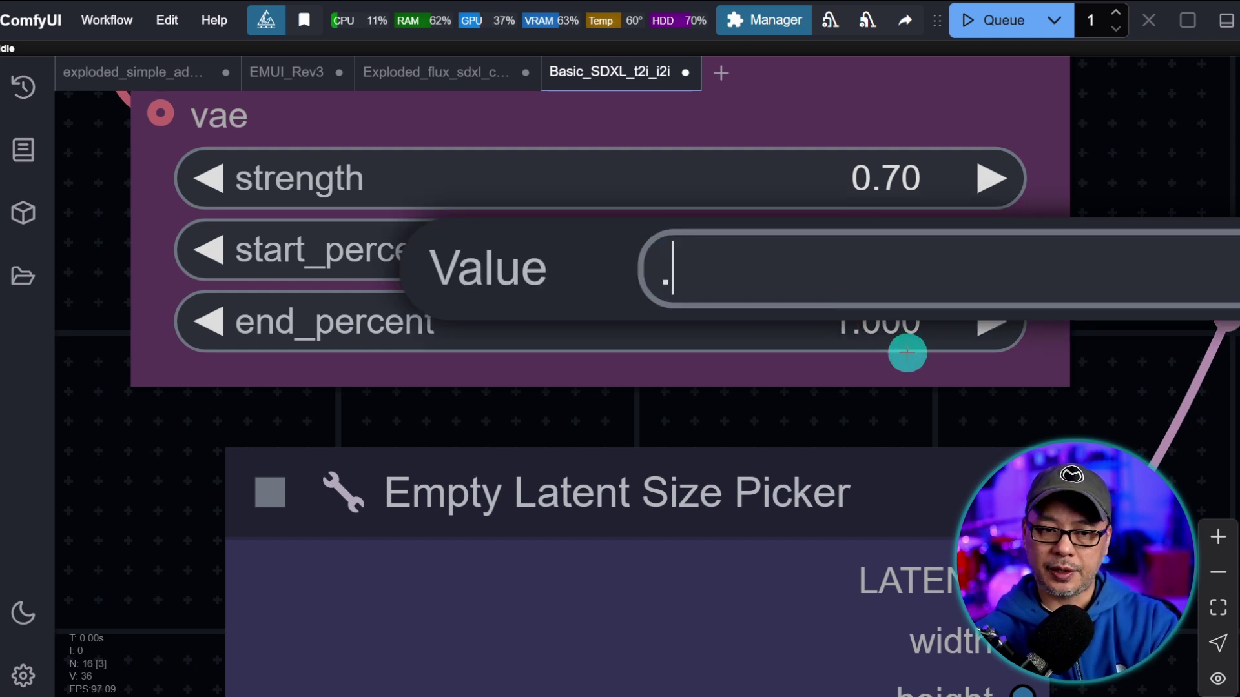
key("Return")
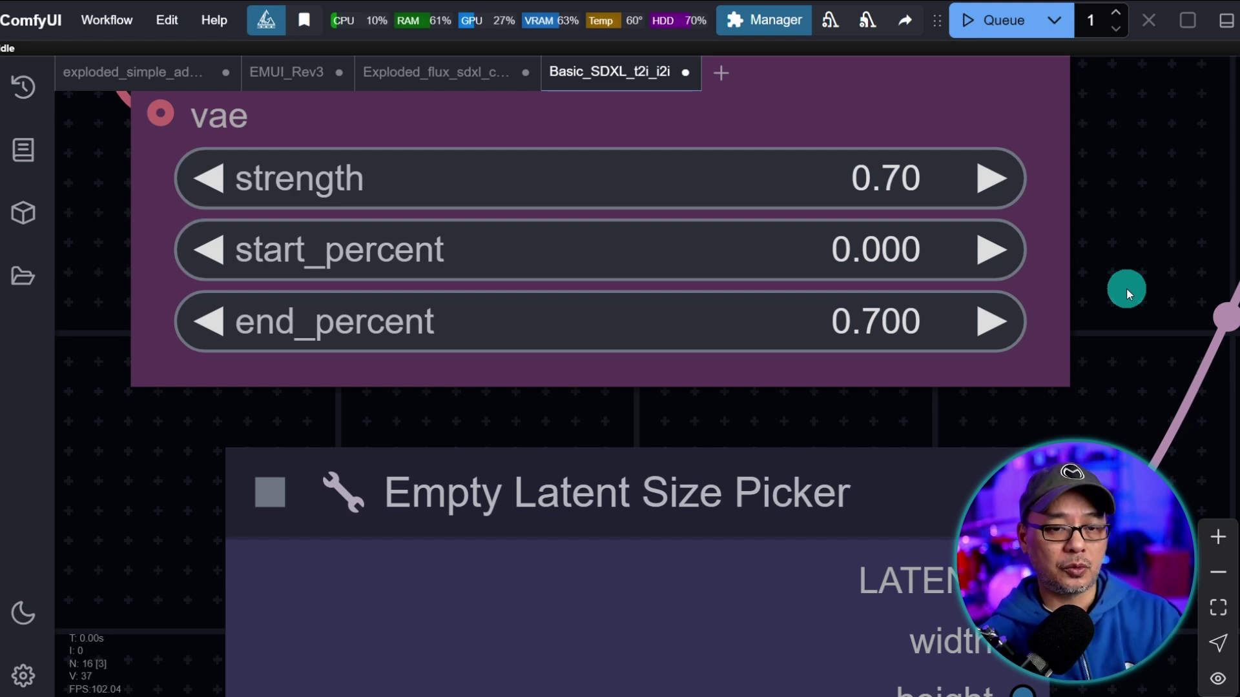
Step: Set the Empty Latent Size Picker's resolution to 832x1152 (0.72)
scroll(1126, 288, "down", 5)
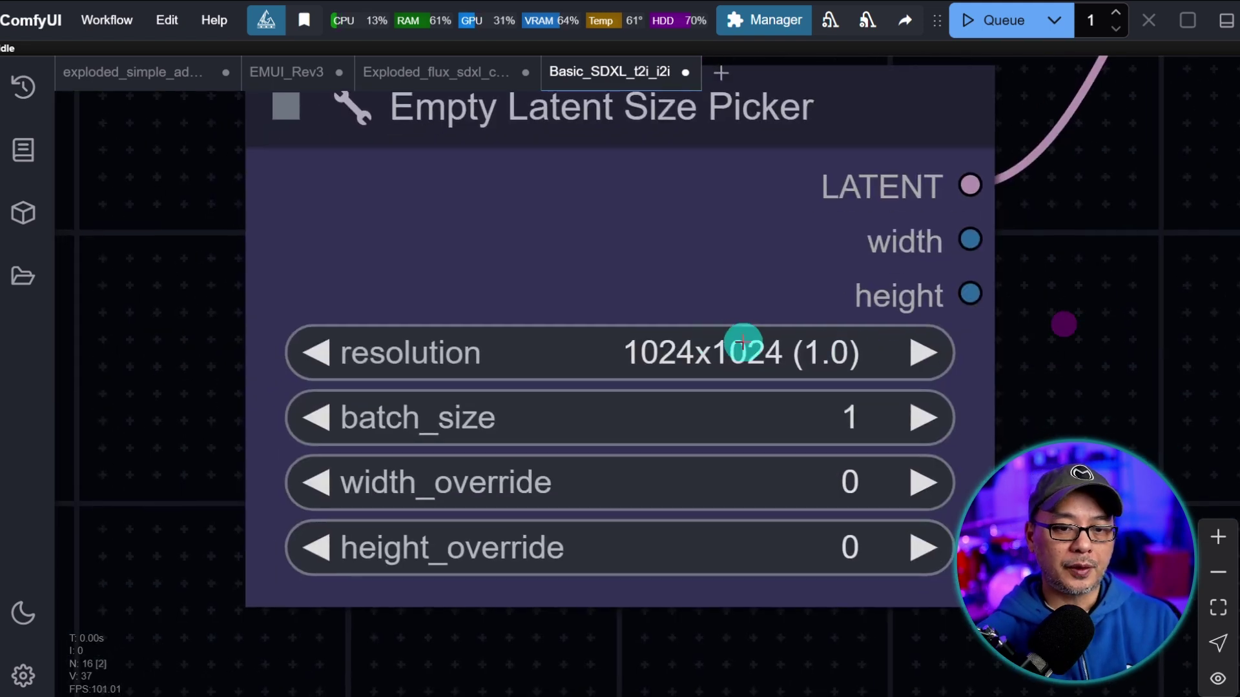
left_click(718, 342)
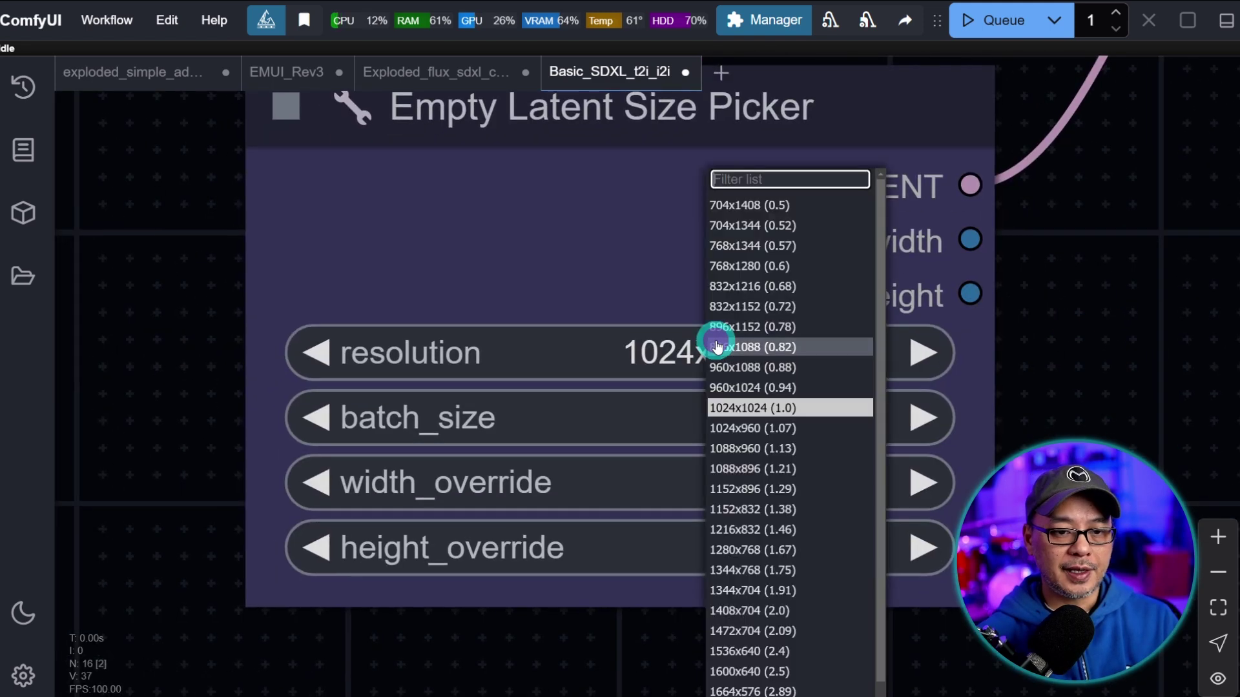
left_click(813, 305)
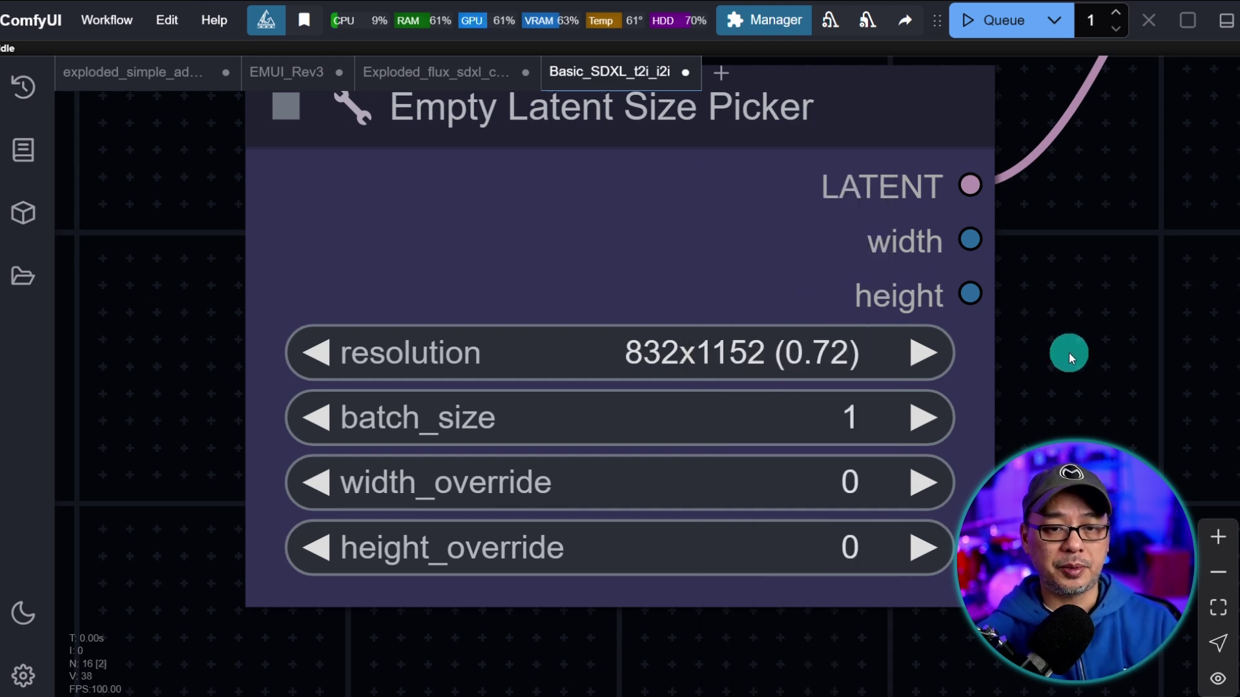
Step: Set the KSampler's control_after_generate to randomize and its steps to 25
scroll(1111, 343, "down", 5)
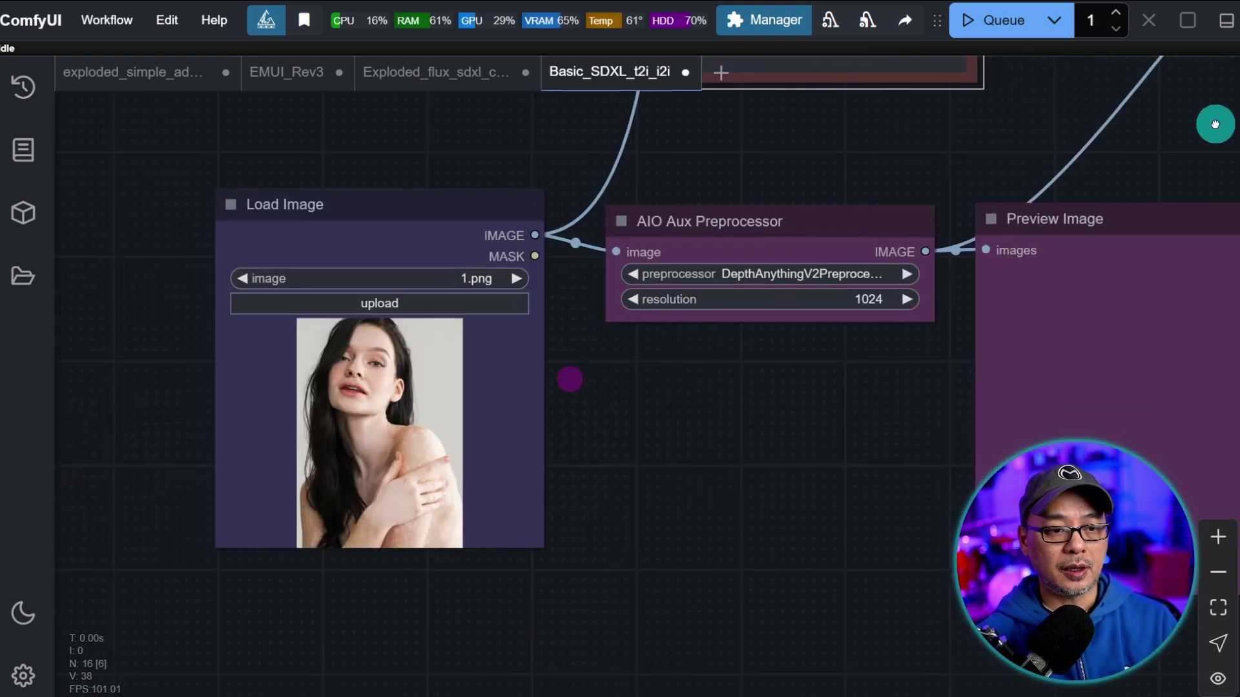
left_click_drag(568, 379, 647, 381)
scroll(837, 406, "up", 4)
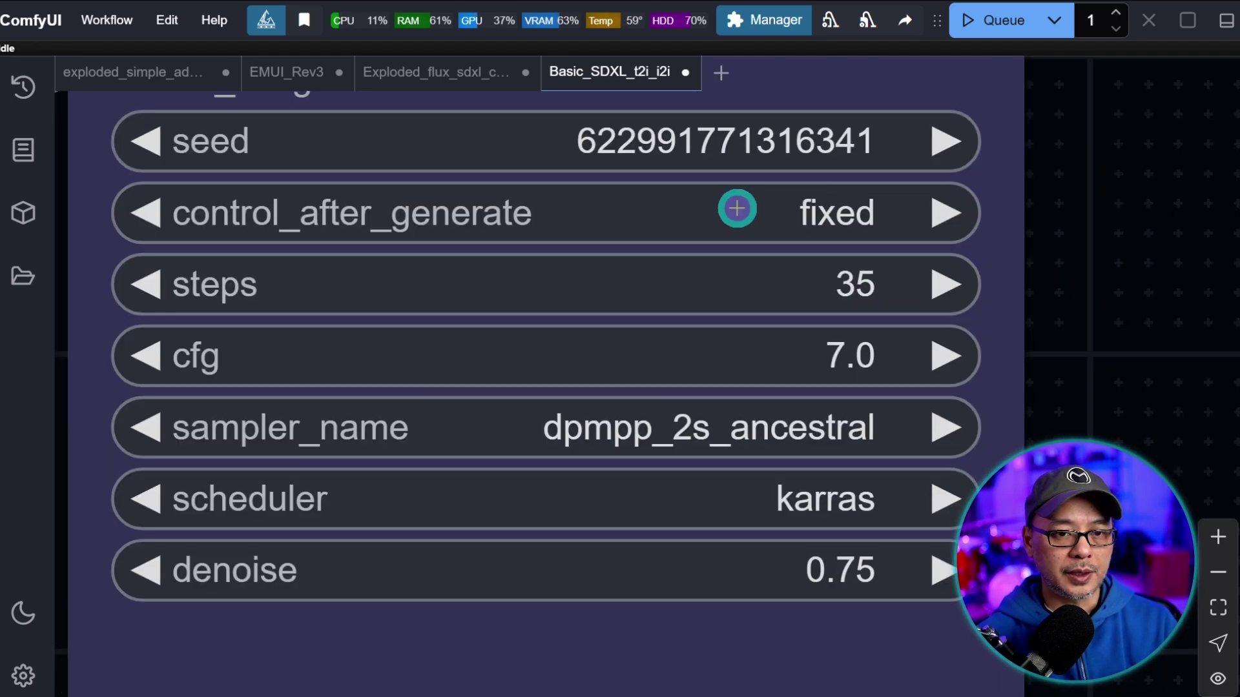
left_click(736, 208)
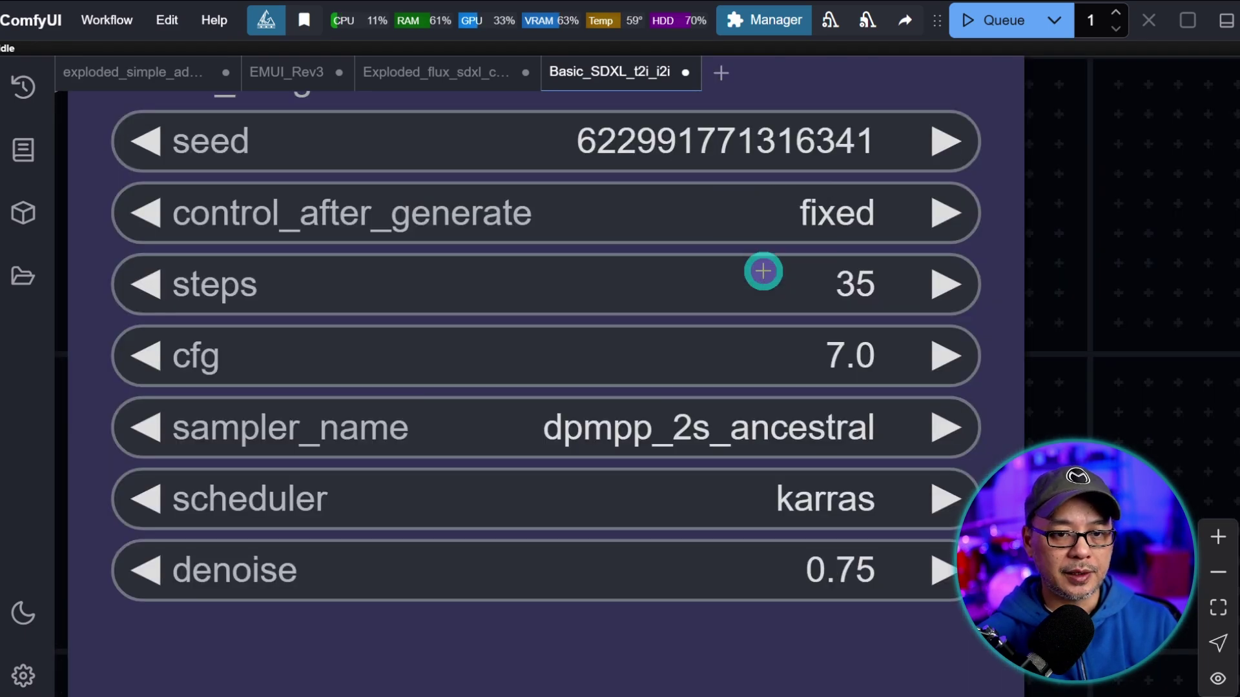
left_click(858, 282)
type("25")
key("Return")
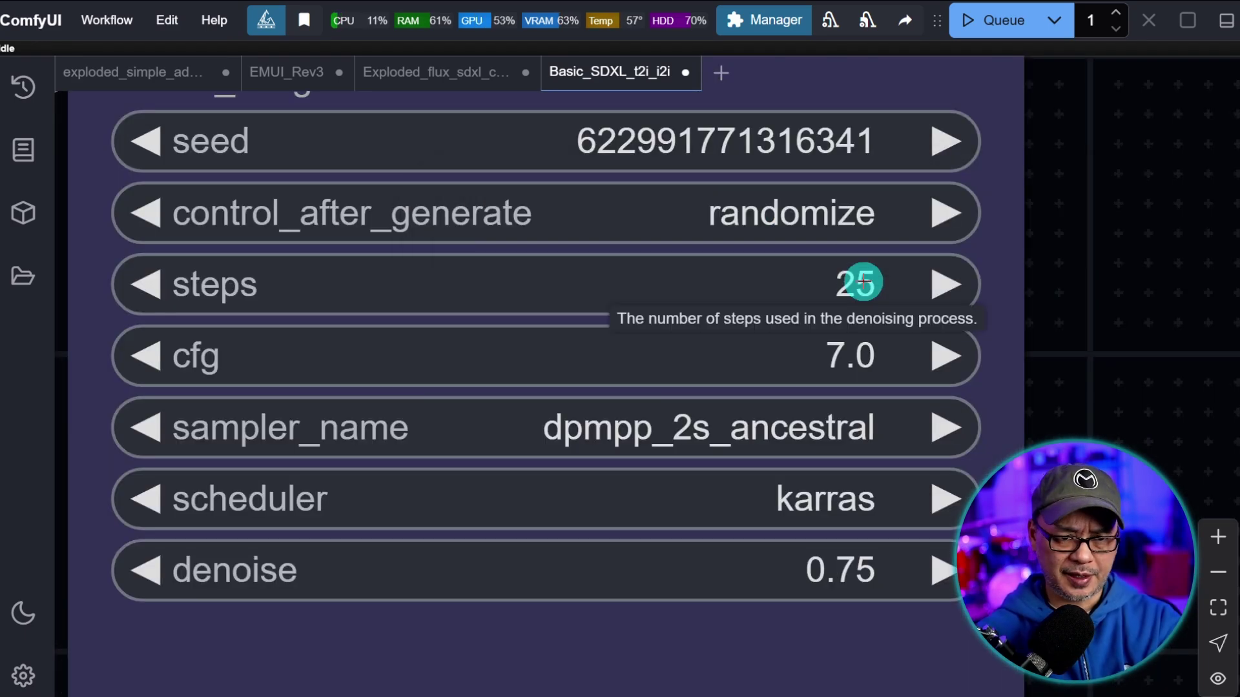
Step: Set the KSampler's cfg to 6.0 and its sampler_name to euler
left_click(859, 350)
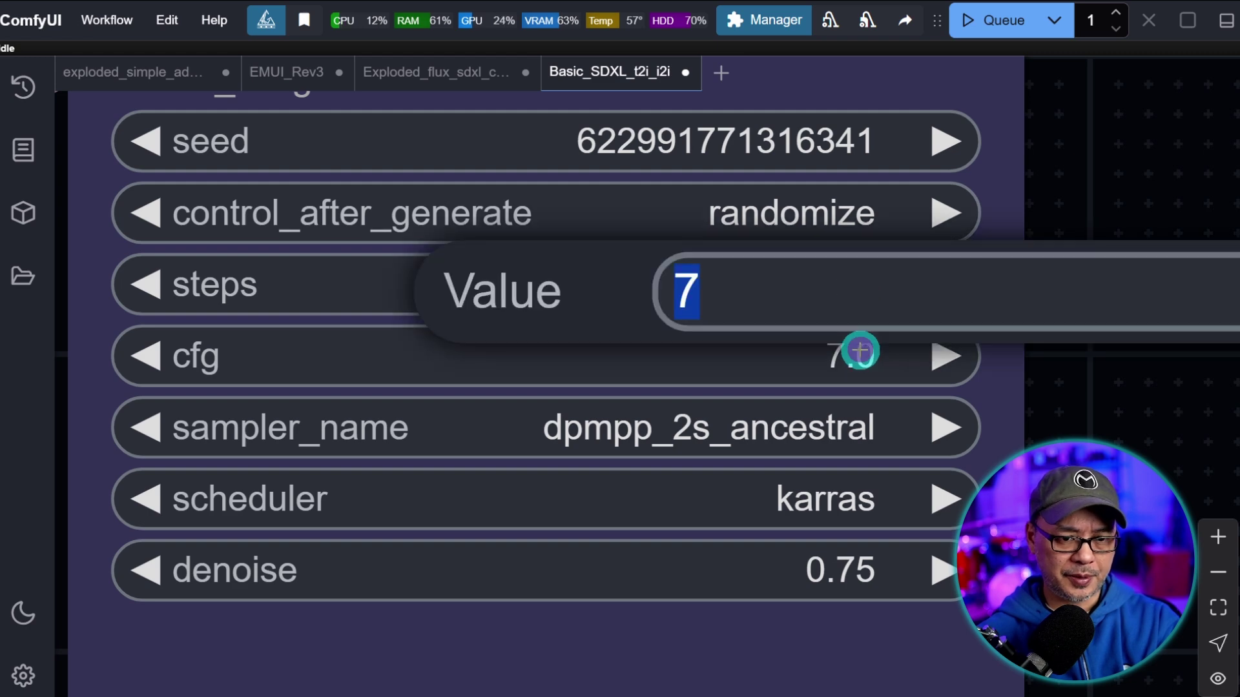
type("6")
key("Return")
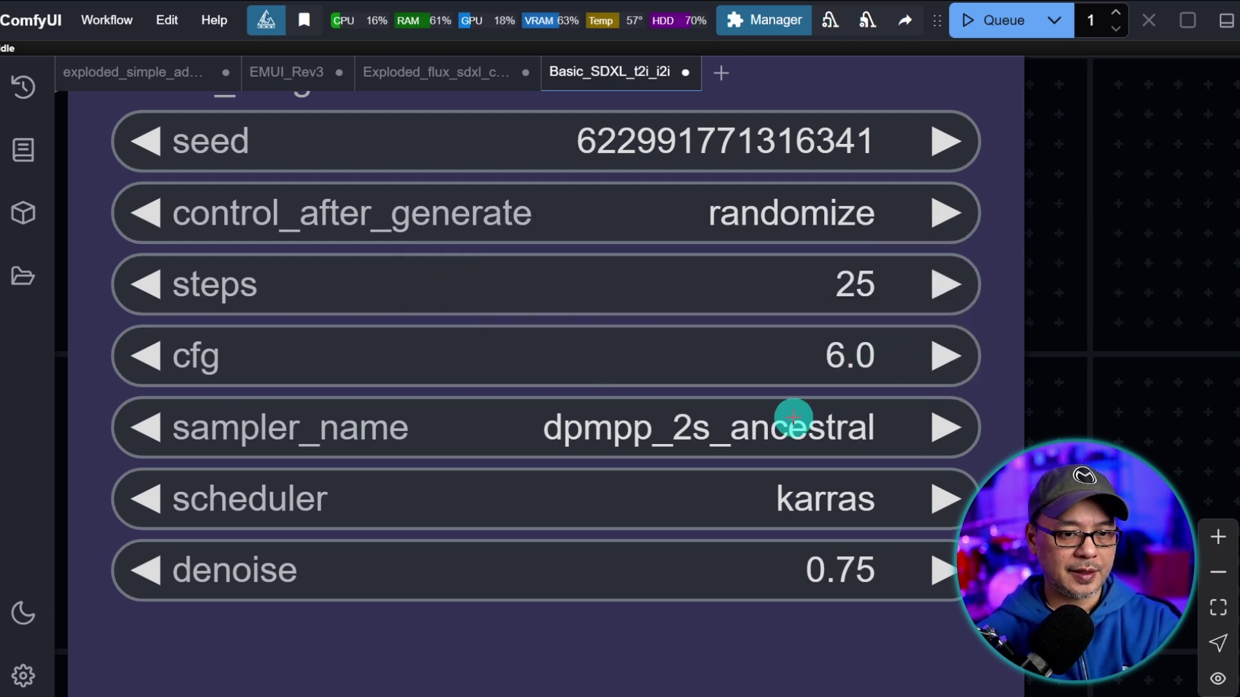
left_click(791, 418)
left_click(806, 134)
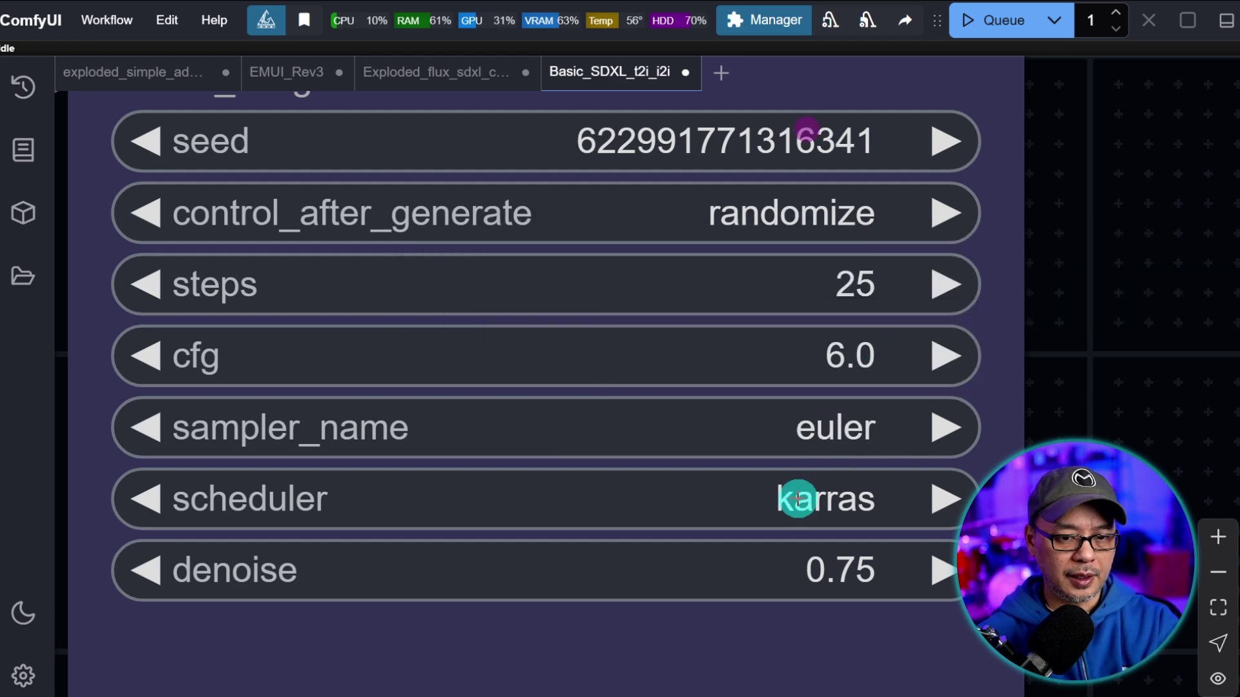
Step: Set the KSampler's scheduler to beta and its denoise to 1.00
left_click(796, 501)
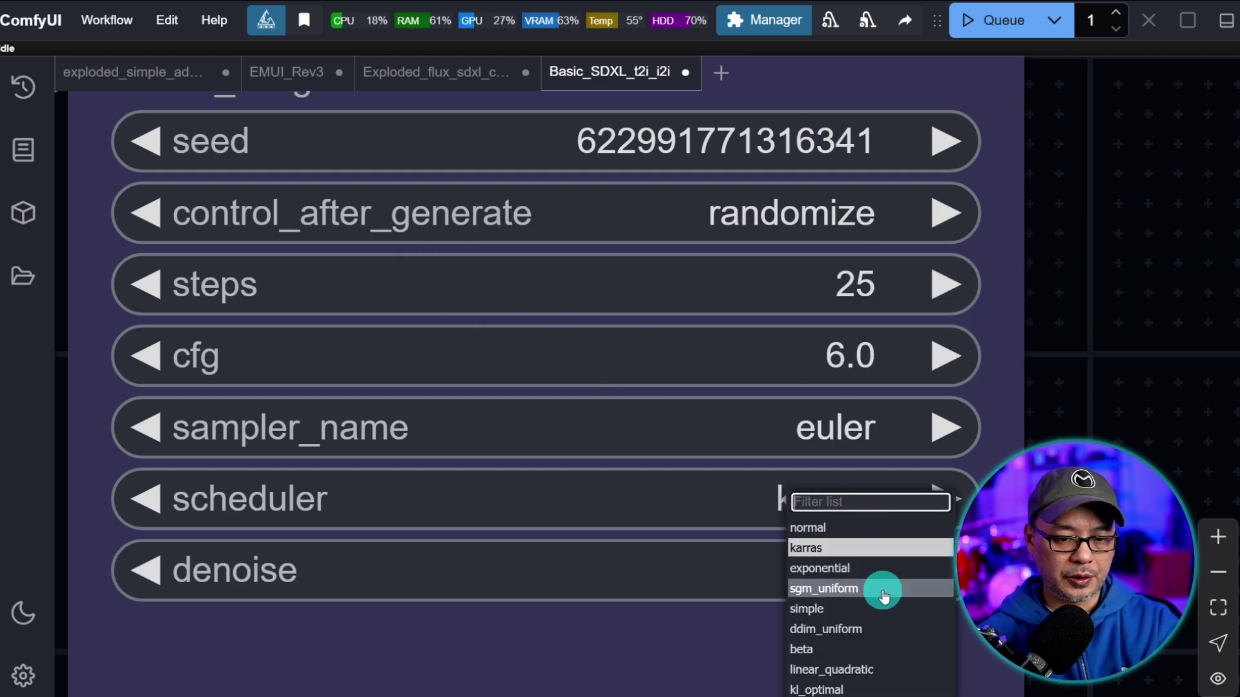
left_click(852, 646)
left_click(837, 572)
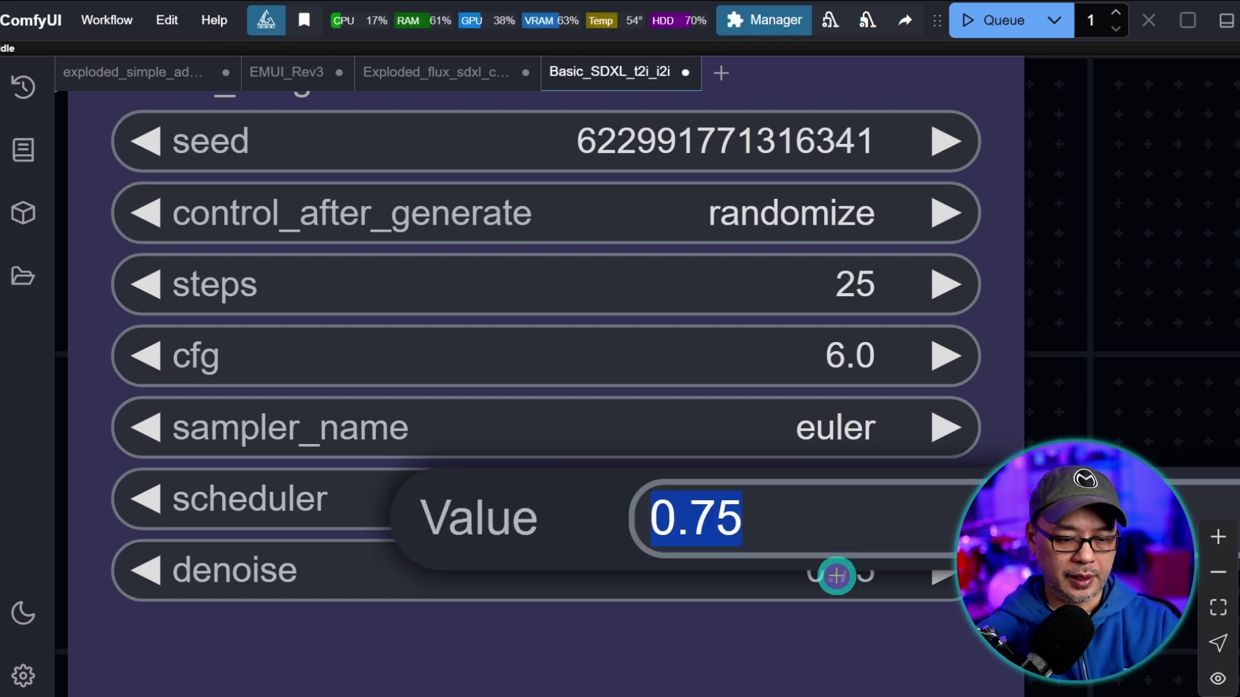
type("1")
key("Return")
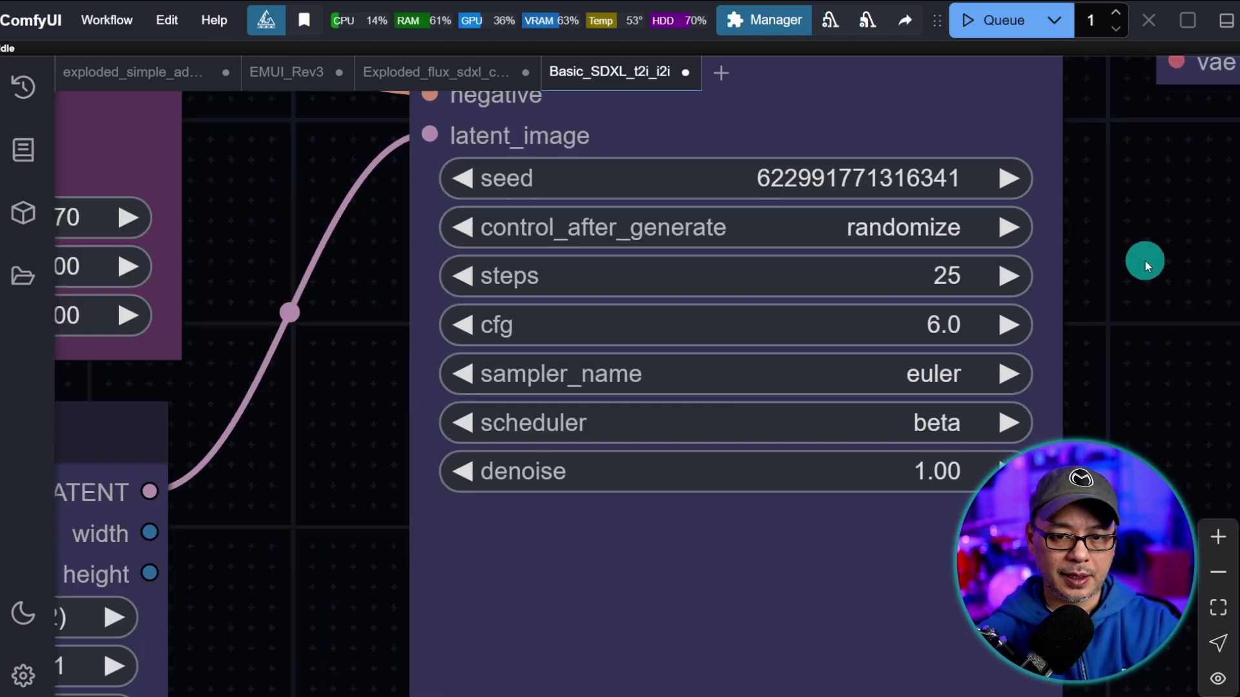
Step: Queue the workflow to generate the ControlNet-guided image
scroll(1145, 261, "down", 10)
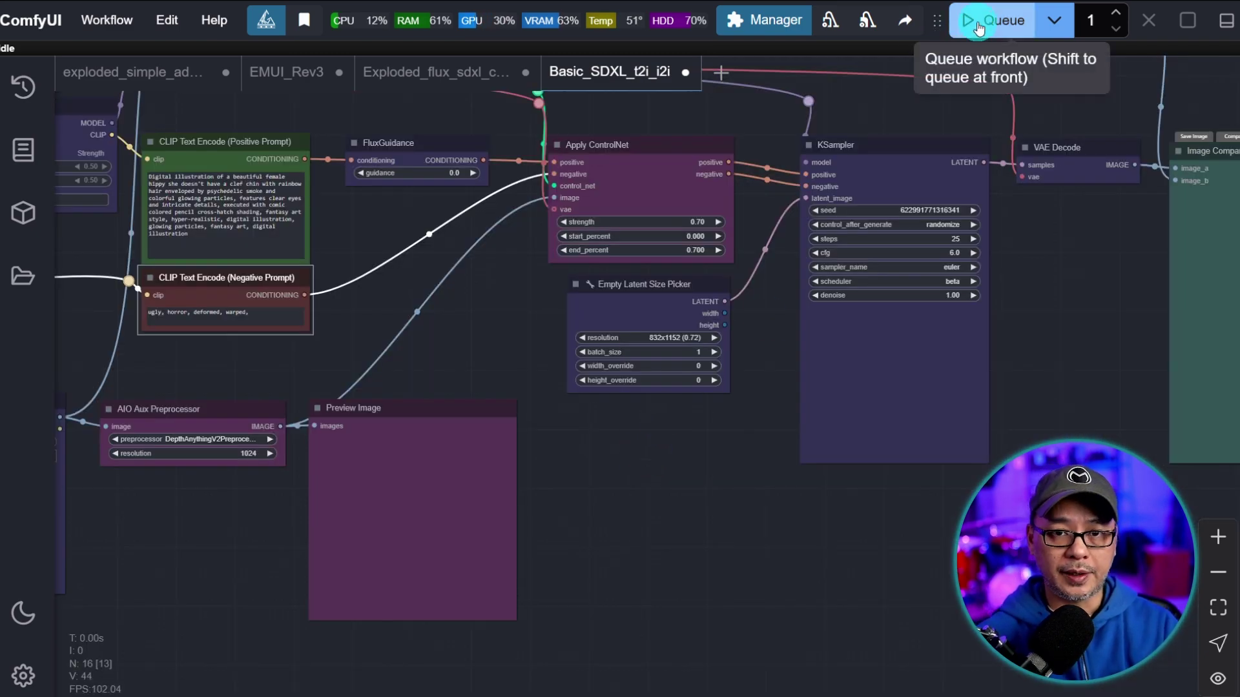
left_click(978, 24)
Step: Examine the depth map in the Preview Image node, checking the face, hair and hand detail from the preprocessor
left_click_drag(429, 338, 720, 239)
scroll(495, 460, "up", 3)
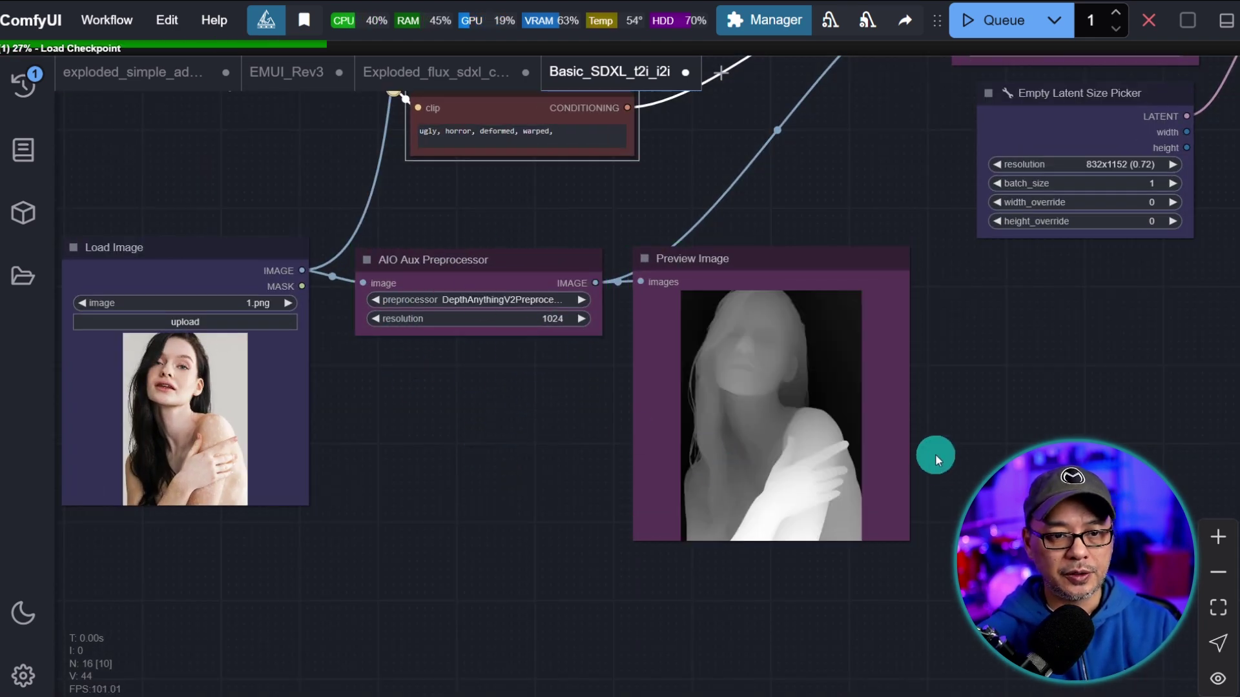
scroll(937, 459, "up", 5)
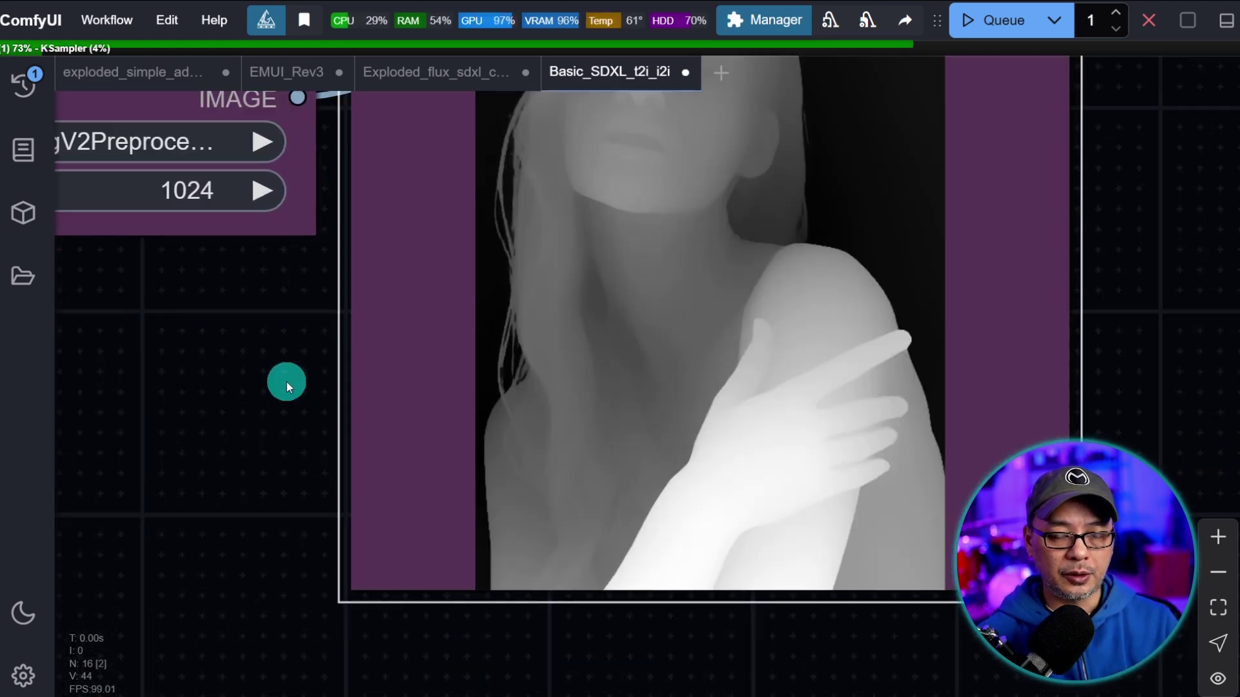
left_click_drag(286, 386, 285, 301)
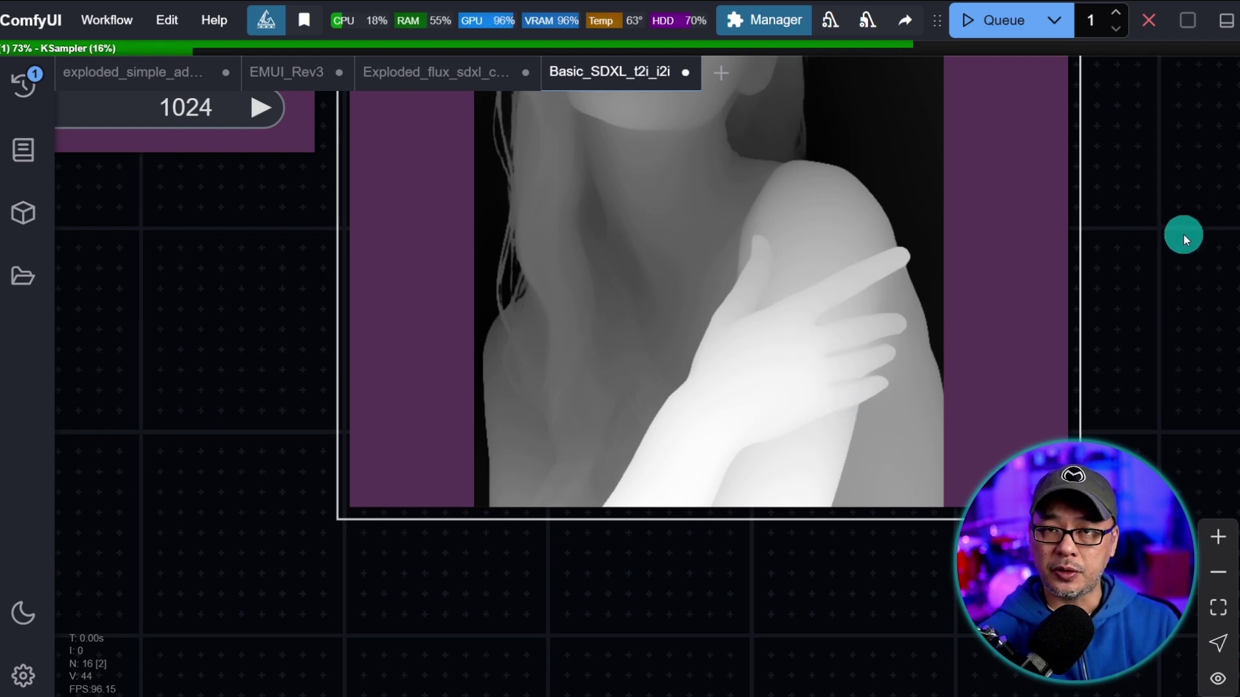
left_click_drag(1184, 234, 1125, 488)
scroll(1088, 299, "up", 2)
left_click_drag(1087, 299, 1166, 373)
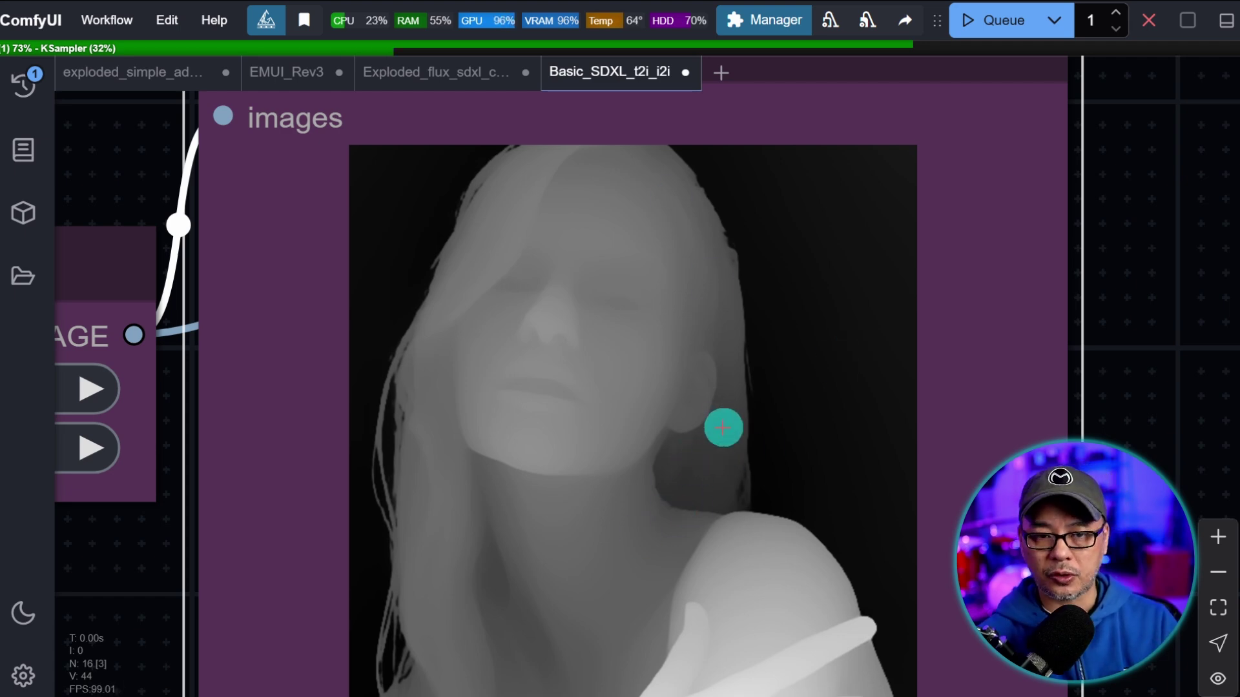
left_click_drag(734, 396, 1045, 377)
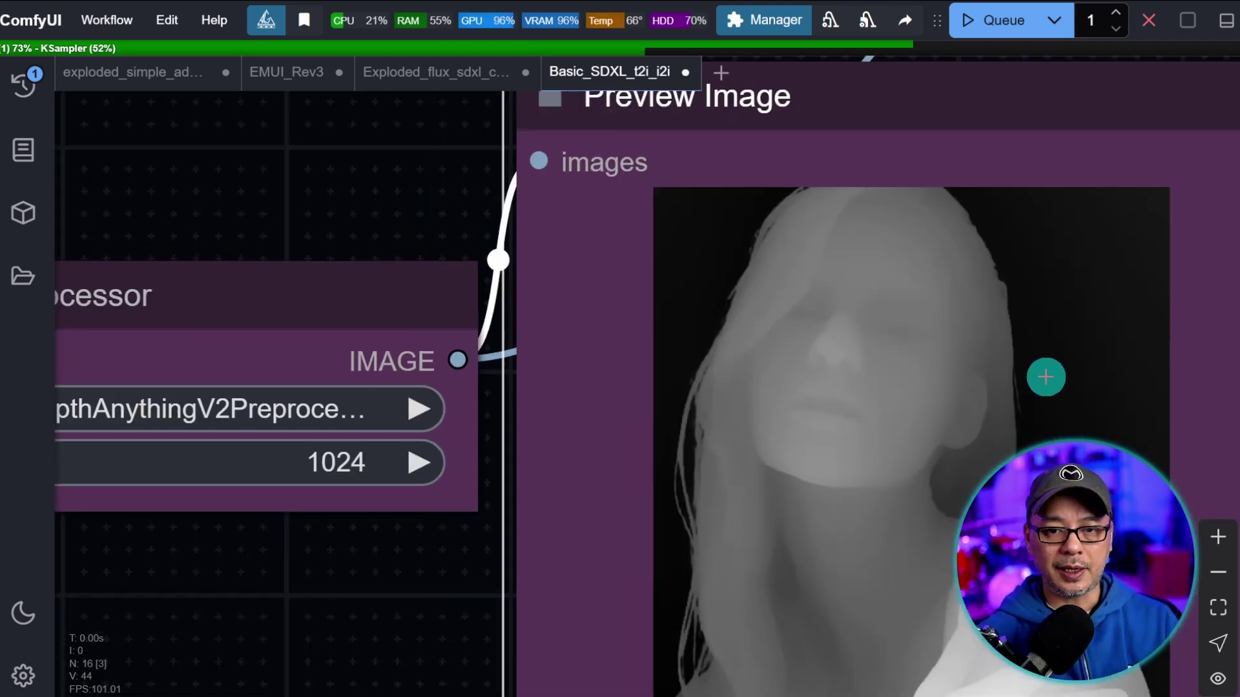
scroll(1046, 377, "down", 3)
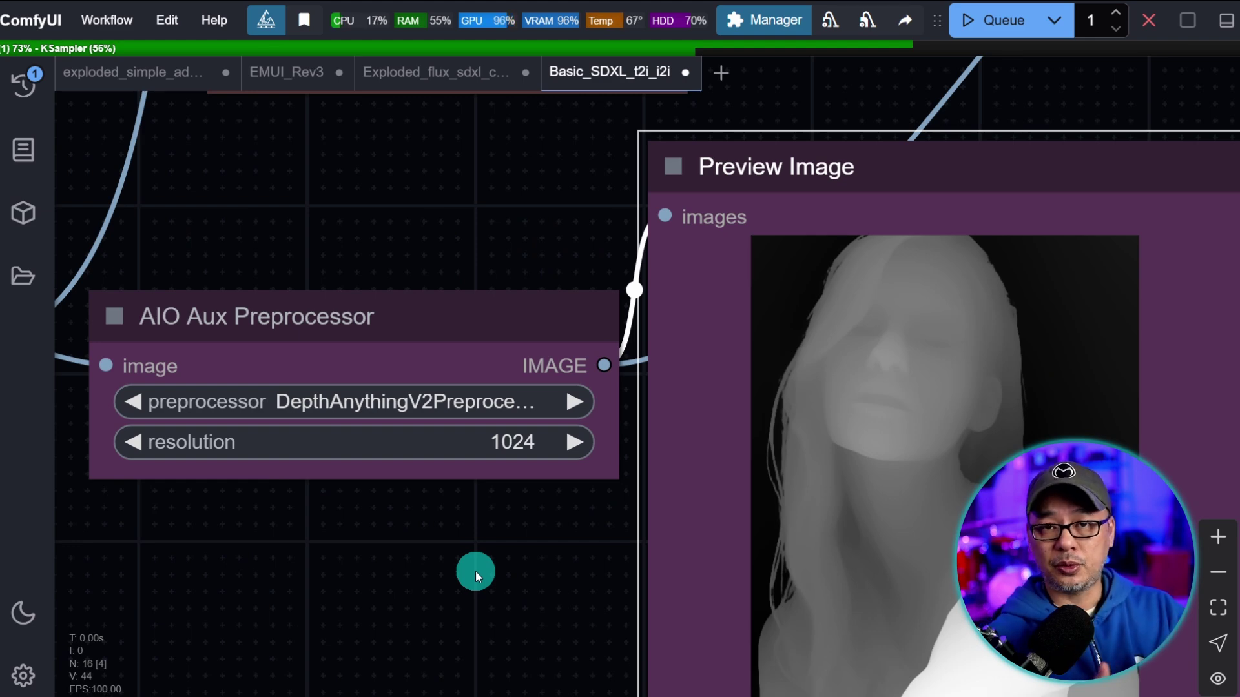
Step: Compare the generated image with the source photo in the Image Comparer, checking pose, face and hand
left_click_drag(1046, 520, 1024, 500)
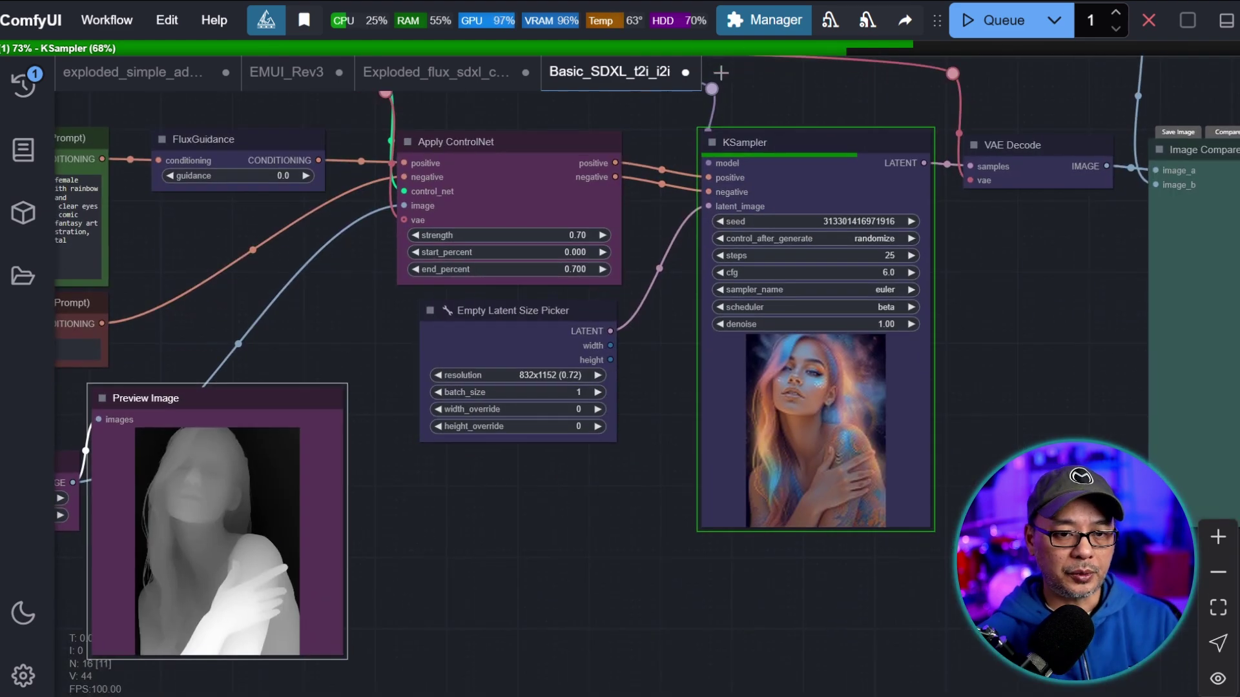
scroll(1025, 501, "up", 11)
left_click_drag(888, 446, 1024, 434)
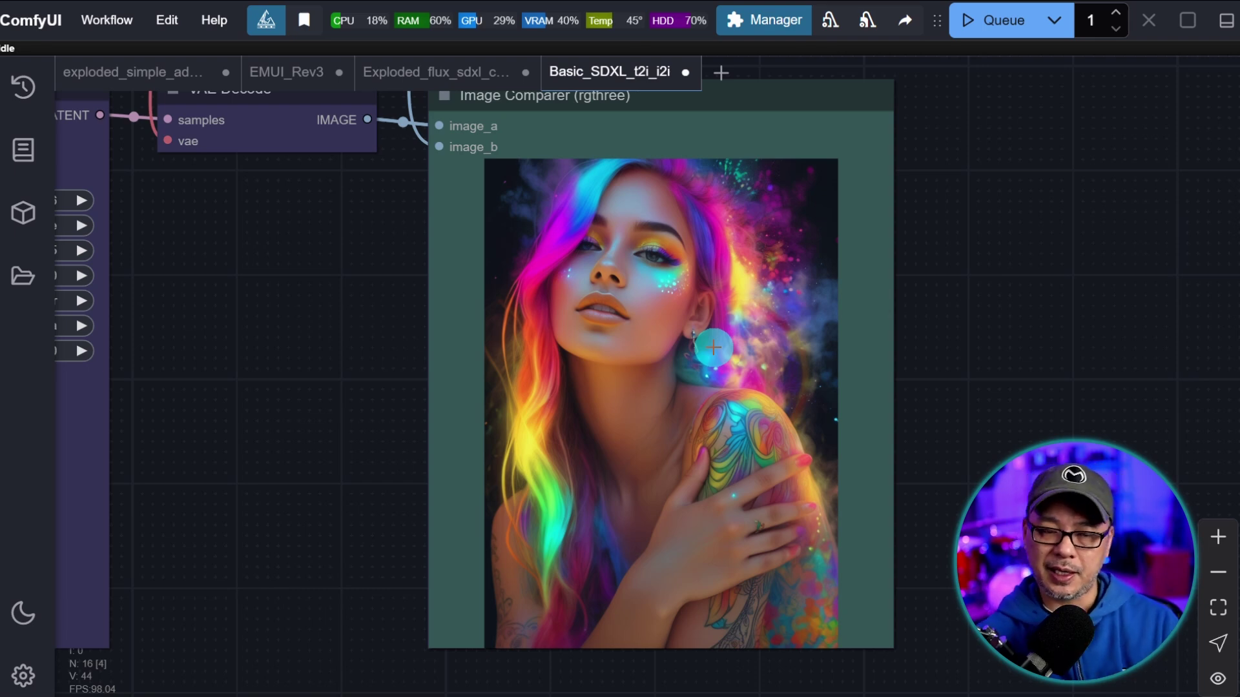
left_click(635, 289)
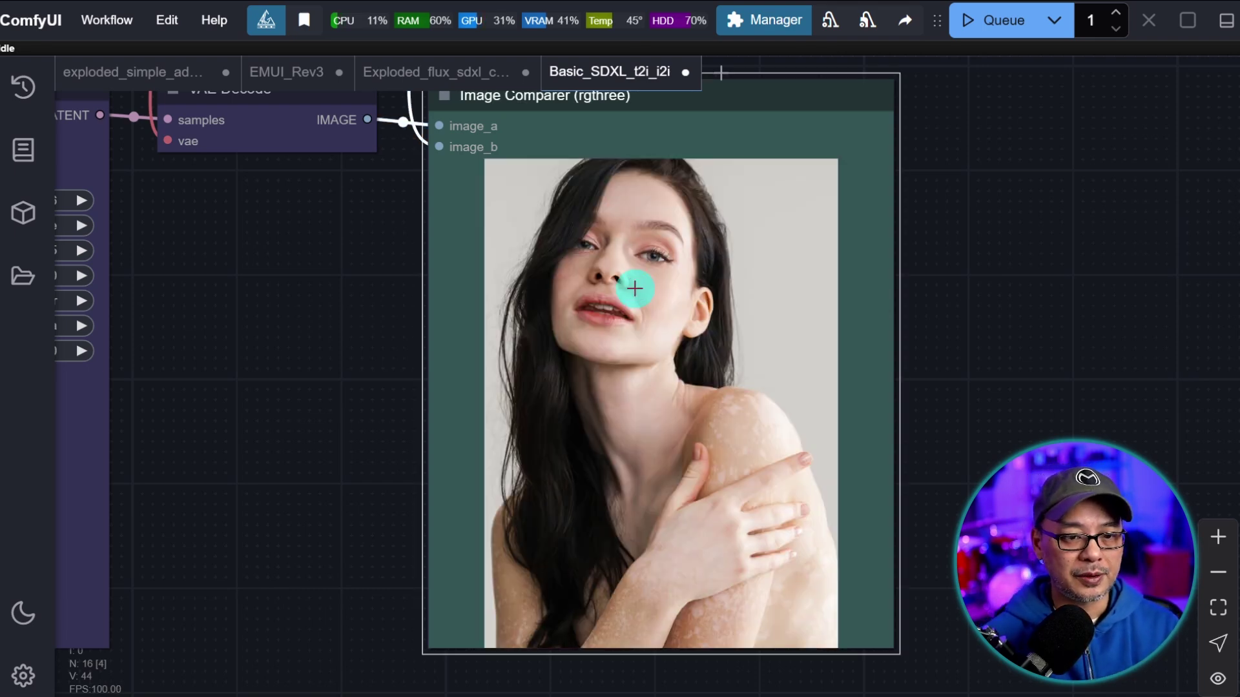
left_click(635, 289)
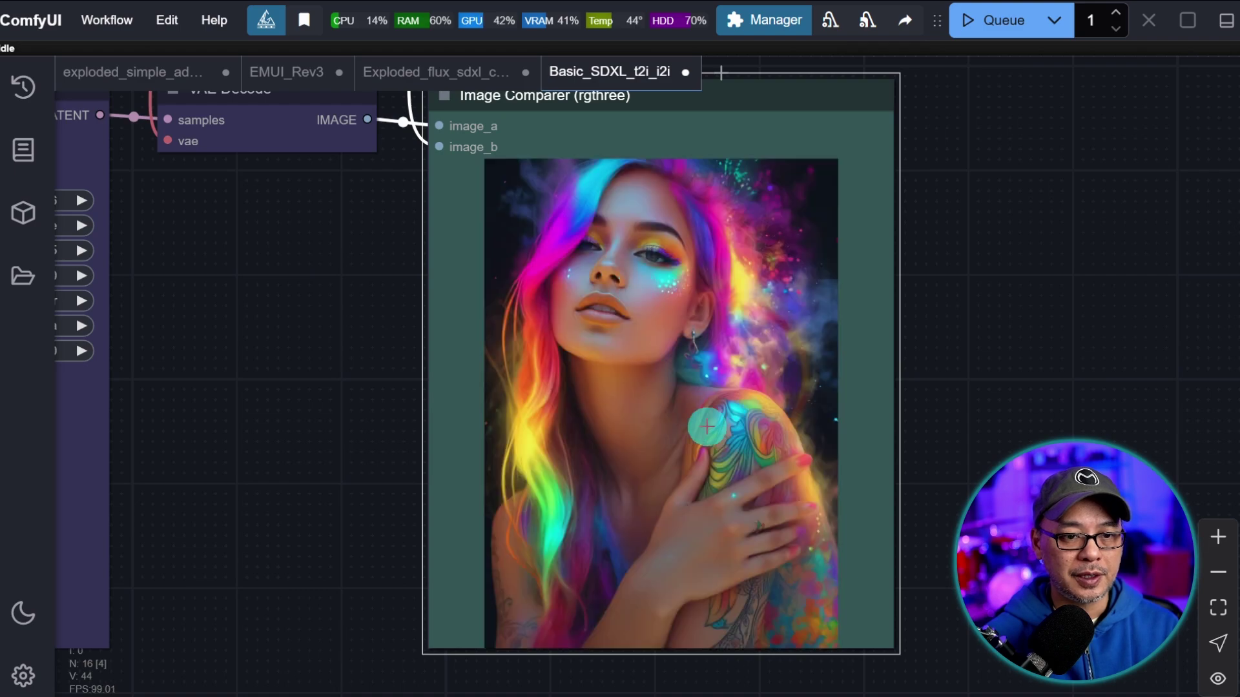
scroll(1020, 253, "up", 4)
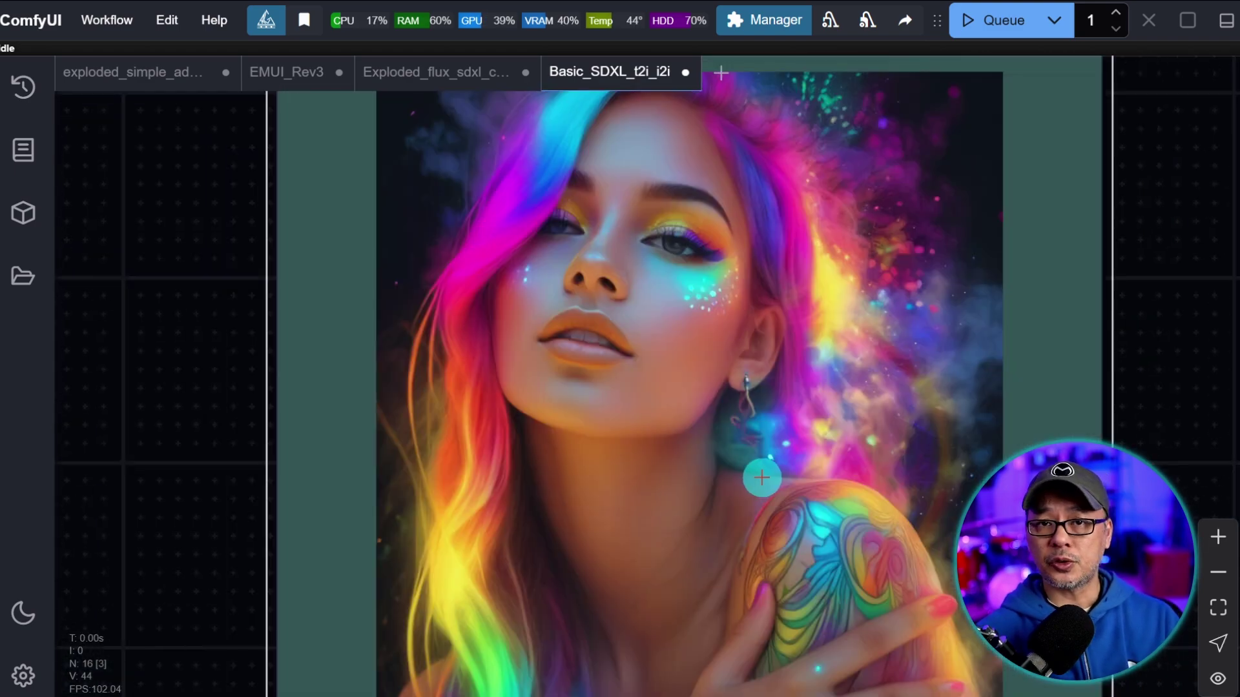
left_click(762, 478)
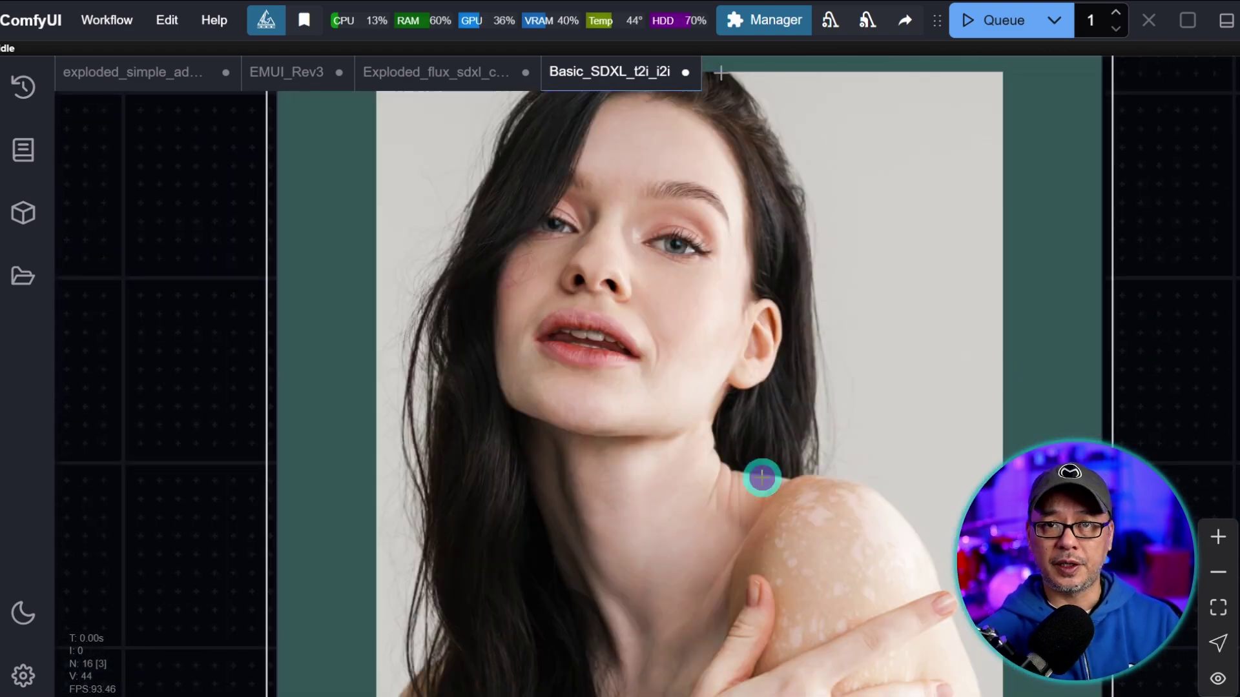
left_click(920, 425)
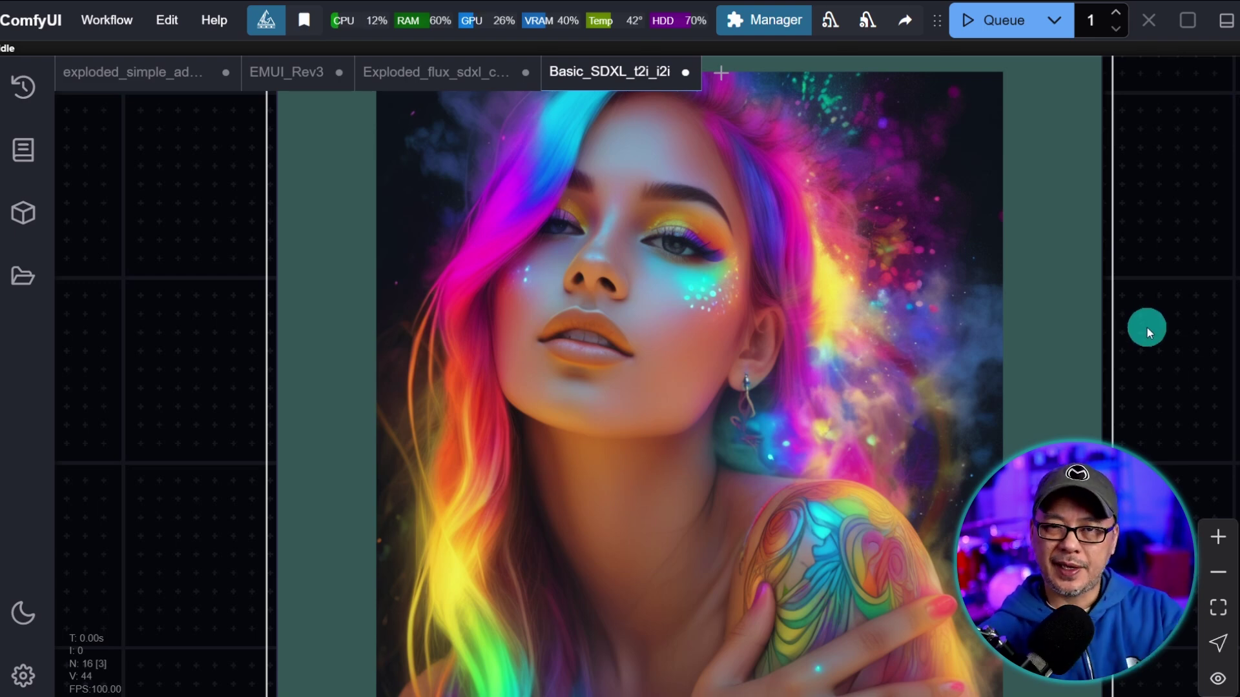
scroll(496, 289, "down", 5)
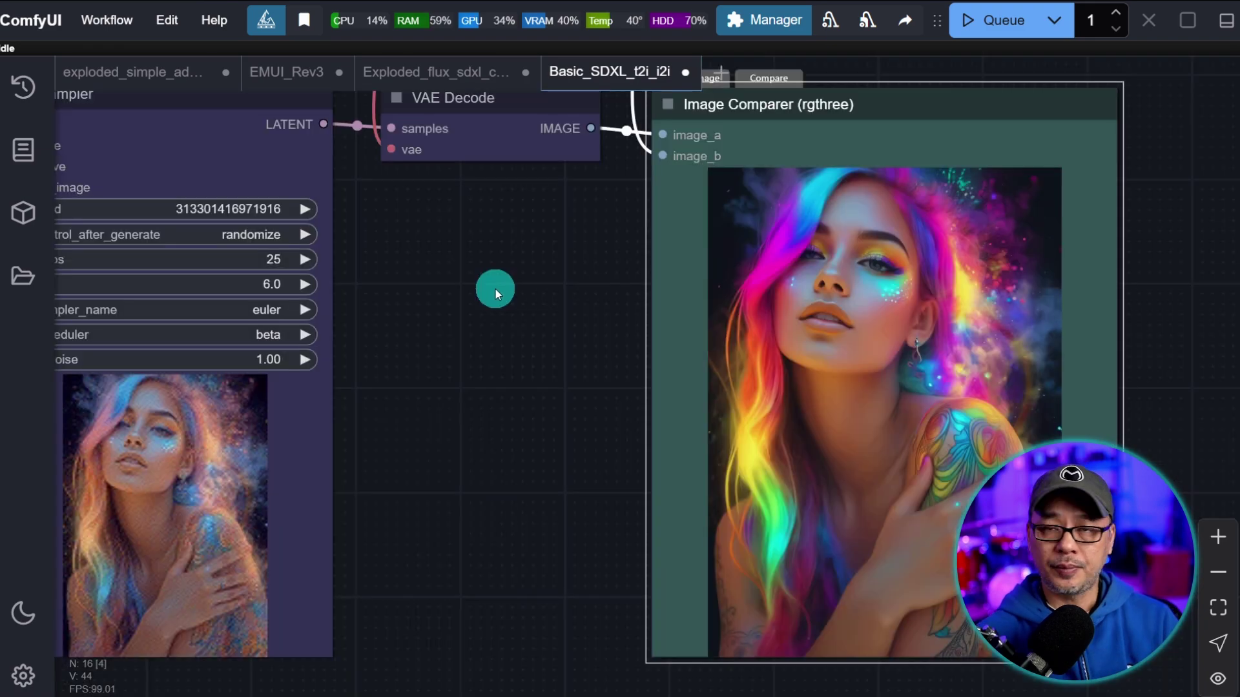
Step: Set the Load Checkpoint node's ckpt_name to flux1-dev-fp8.safetensors
left_click_drag(496, 294, 826, 313)
left_click_drag(174, 305, 664, 352)
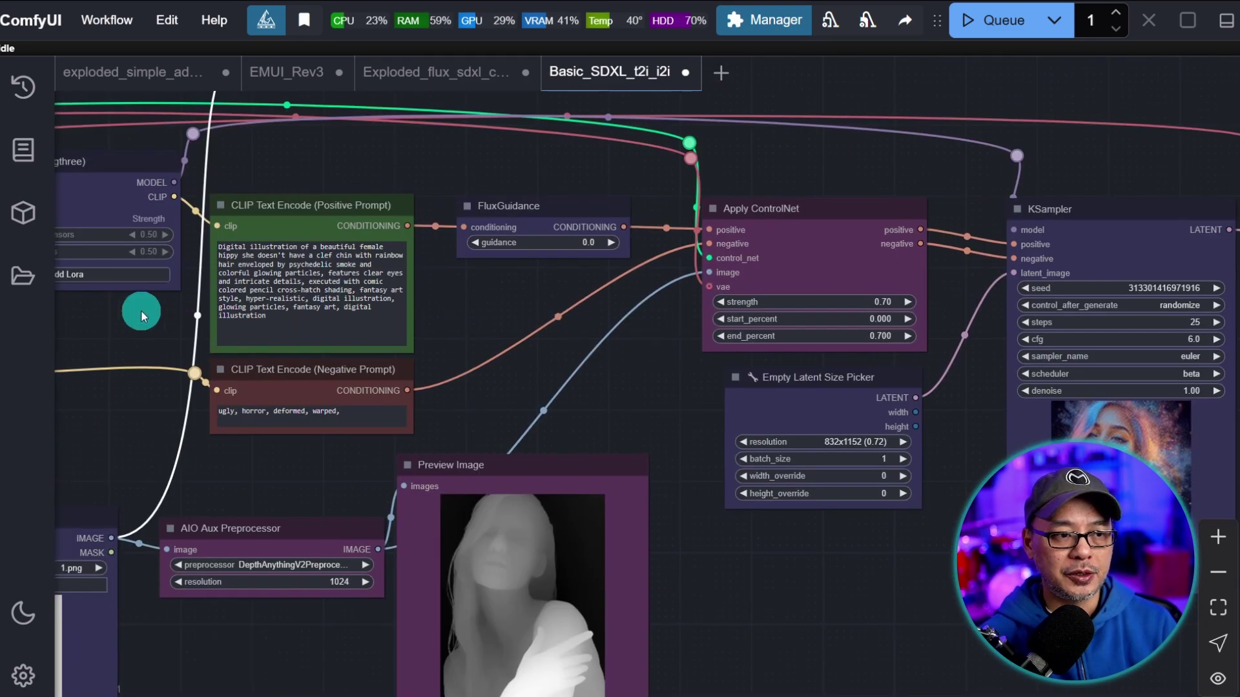
left_click_drag(133, 310, 669, 341)
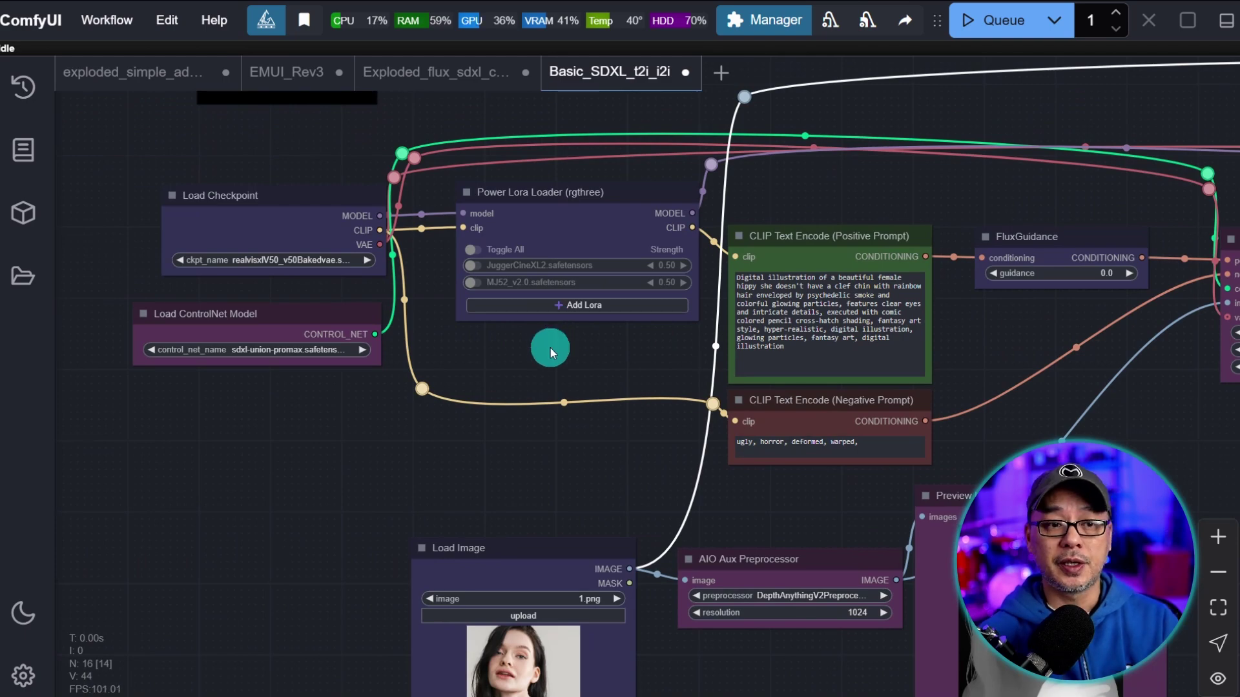
scroll(550, 346, "up", 3)
left_click_drag(551, 349, 577, 414)
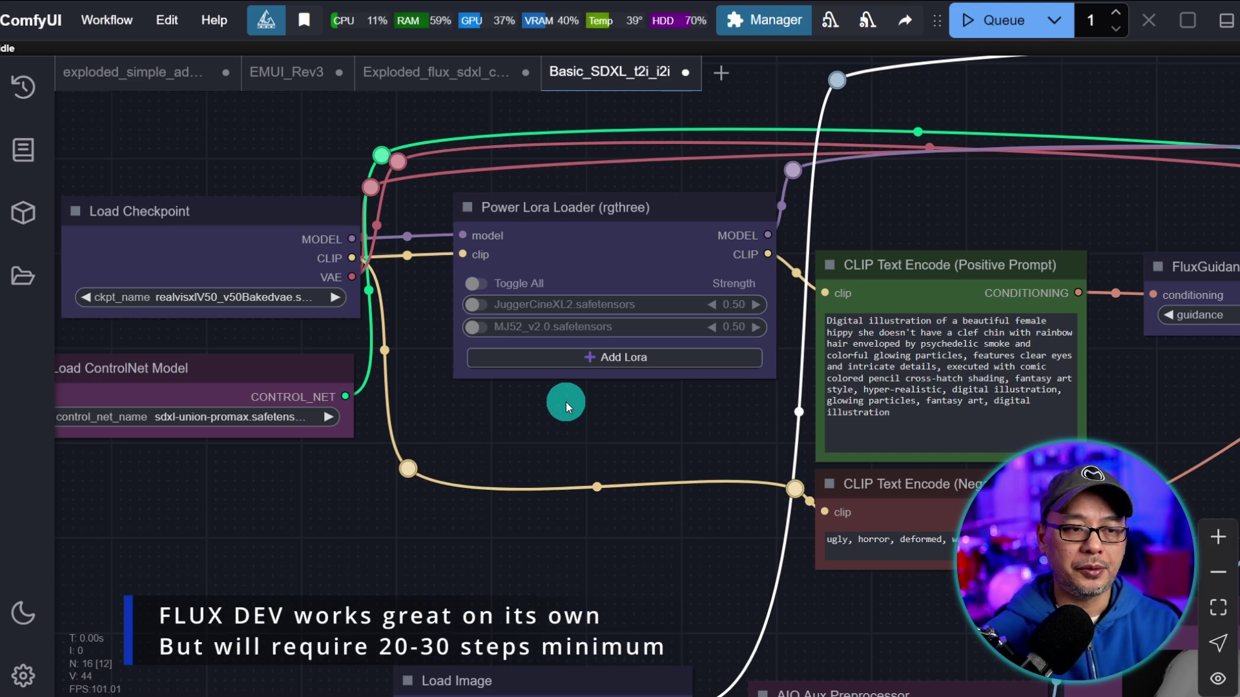
left_click_drag(566, 402, 714, 426)
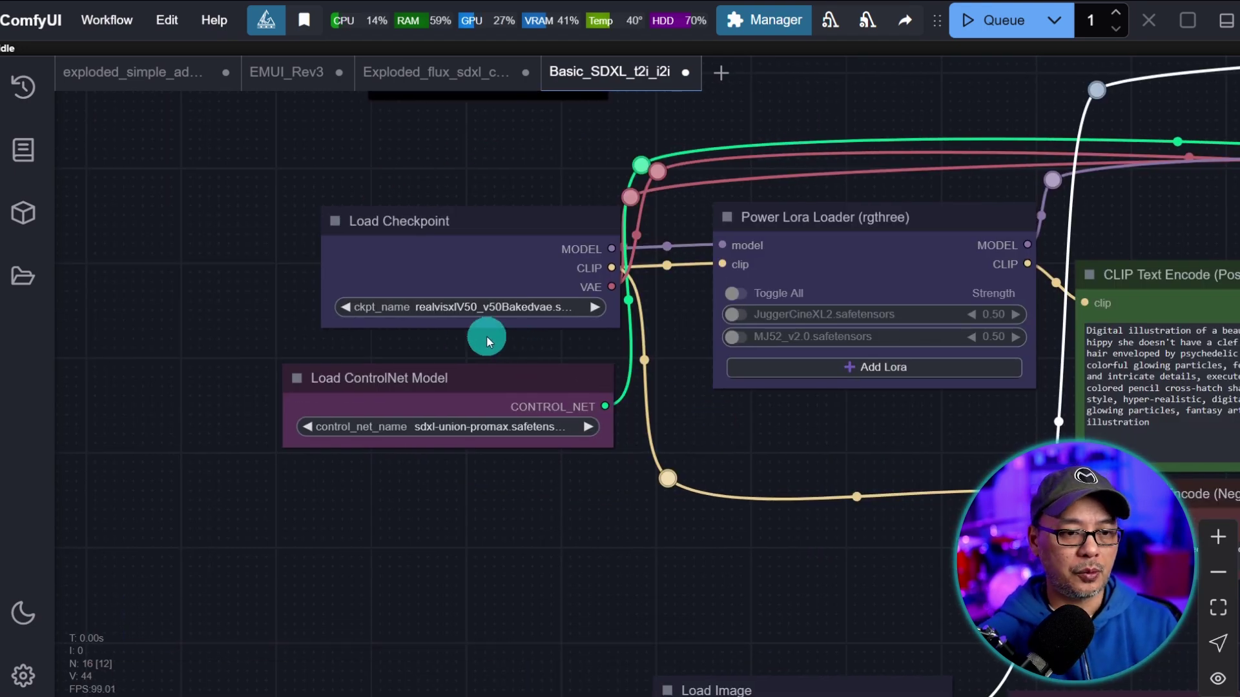
scroll(475, 334, "up", 6)
scroll(473, 334, "up", 1)
left_click_drag(473, 335, 574, 352)
left_click(583, 290)
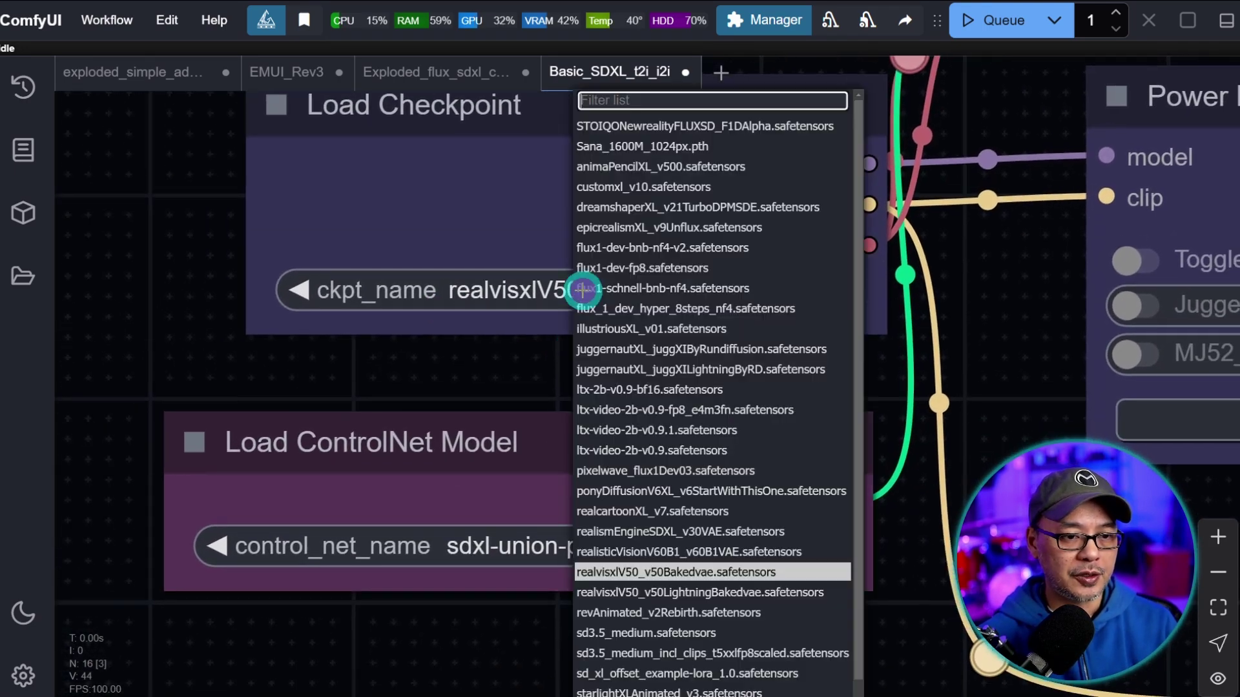
left_click(697, 271)
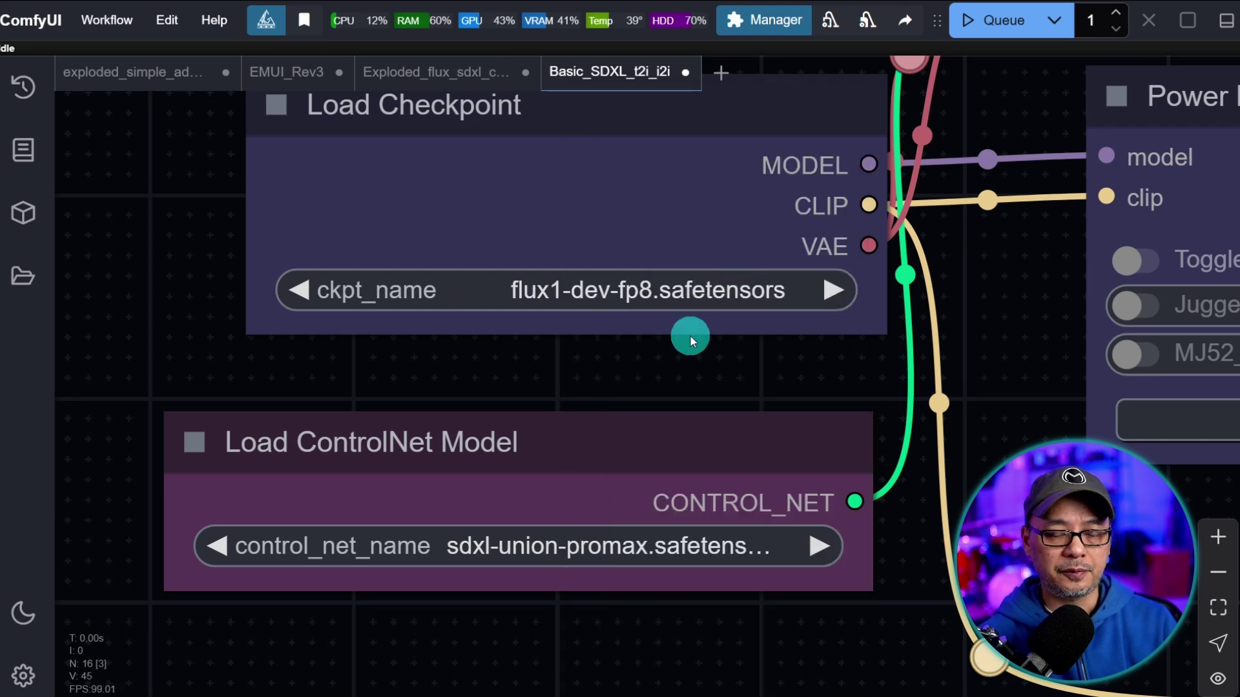
Step: Set the Load ControlNet Model node's control_net_name to InstantX-Union.safetensors
left_click_drag(691, 365, 758, 161)
scroll(677, 444, "up", 3)
left_click(650, 308)
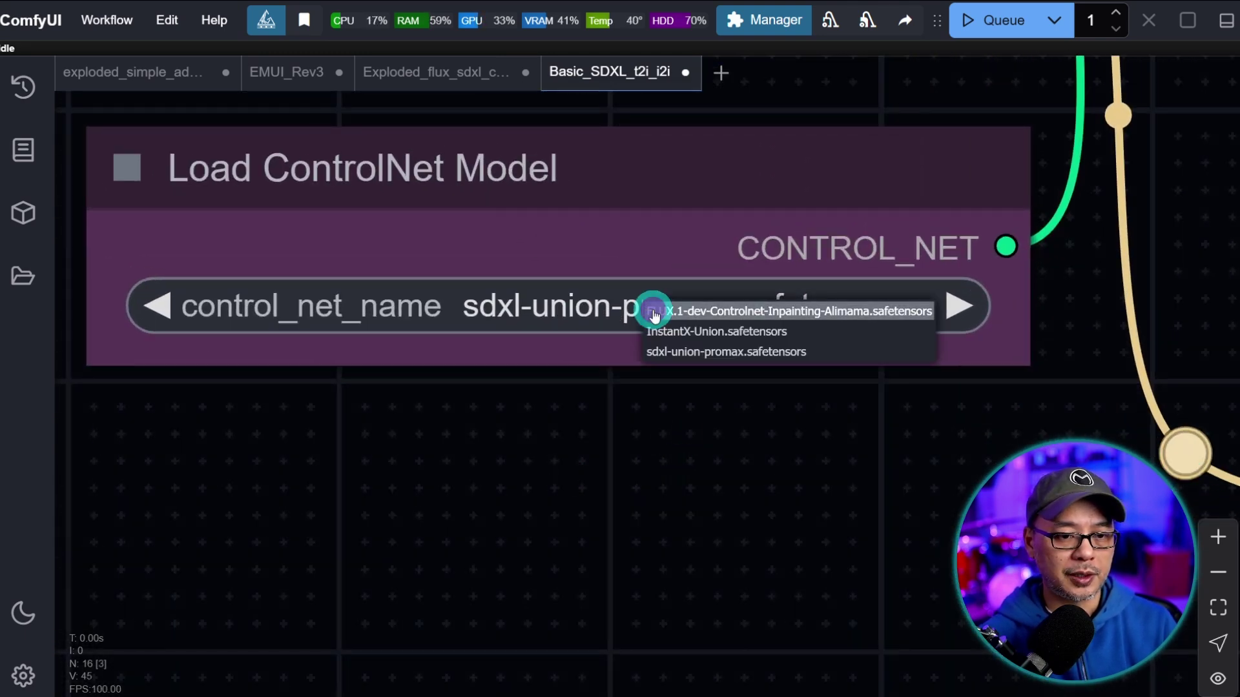
left_click(706, 335)
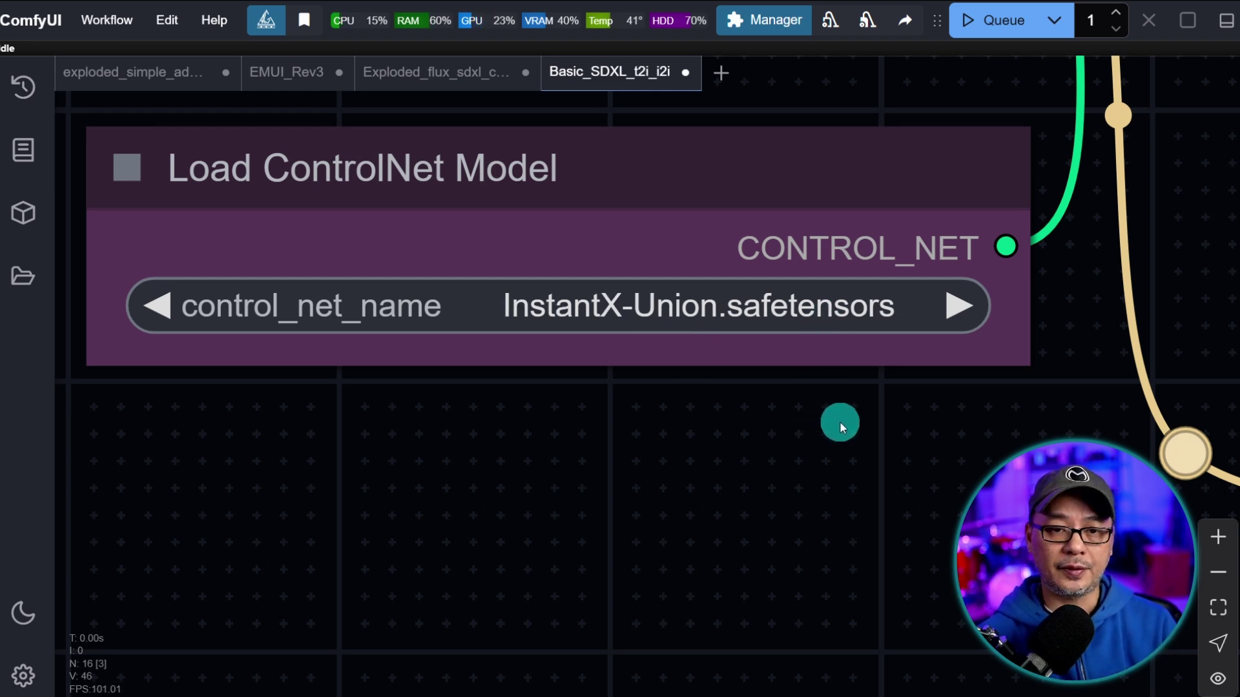
Step: Enable the first LoRA in the Power Lora Loader as Flux.1-Turbo-Alpha.safetensors with a strength of 1.00
left_click_drag(778, 545, 560, 642)
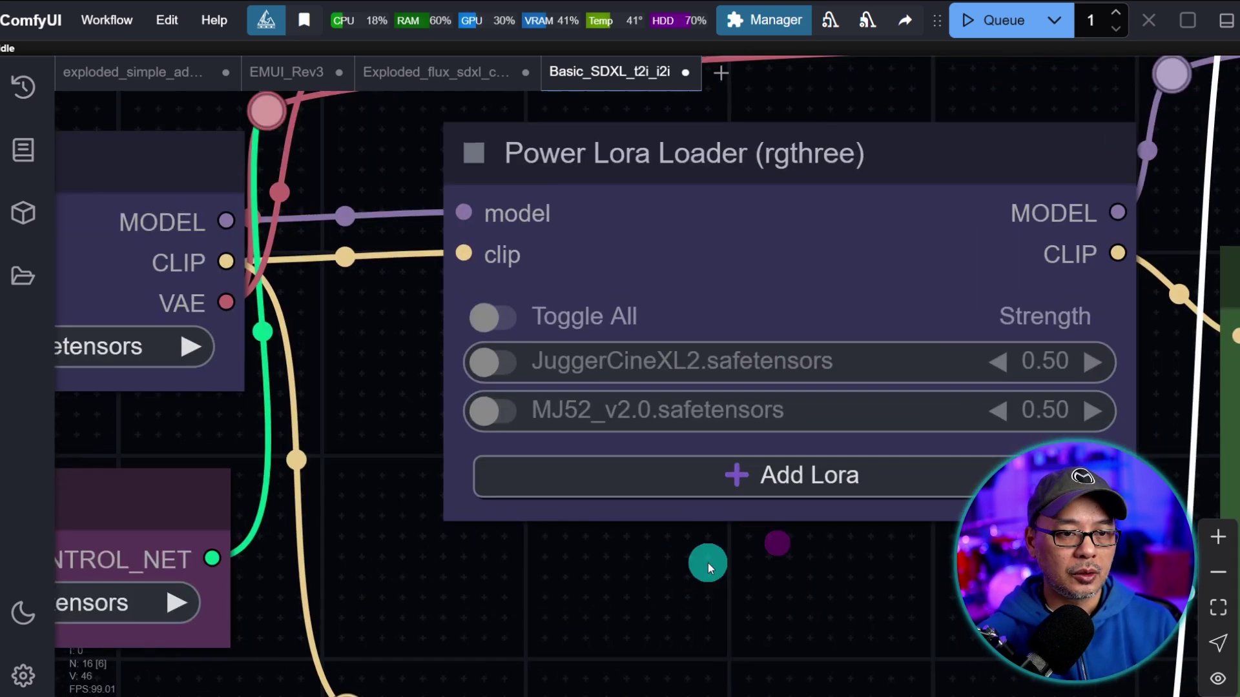
scroll(709, 562, "up", 1)
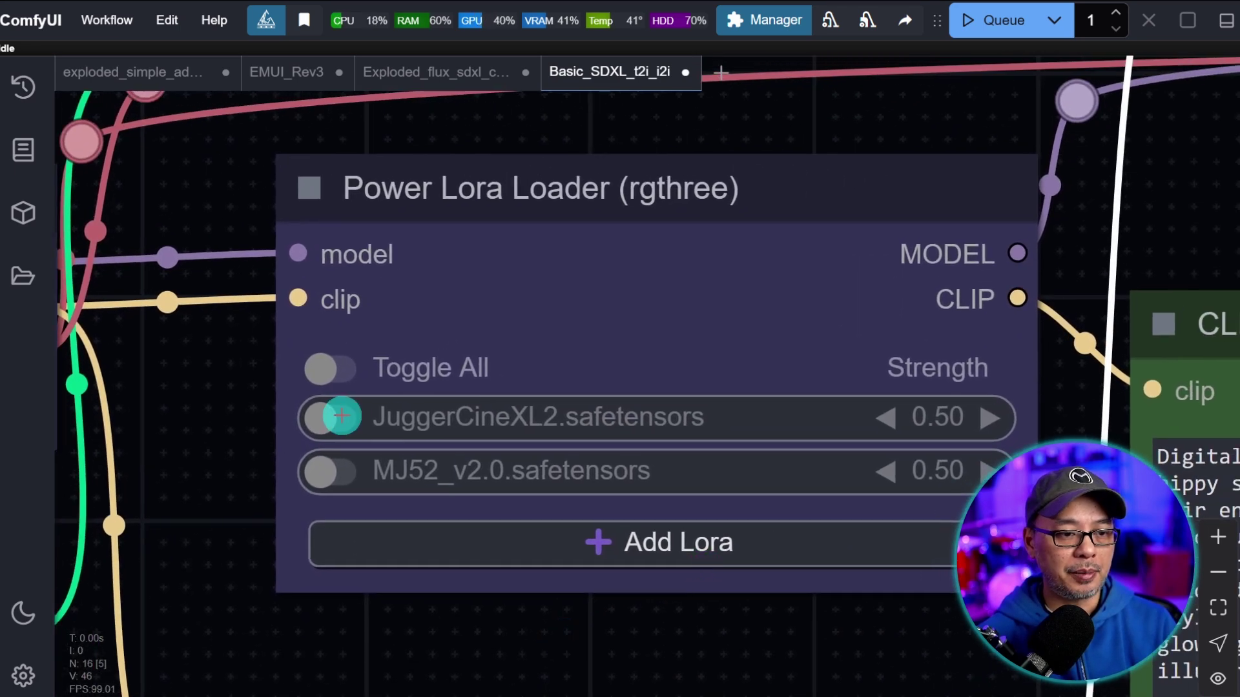
left_click(332, 417)
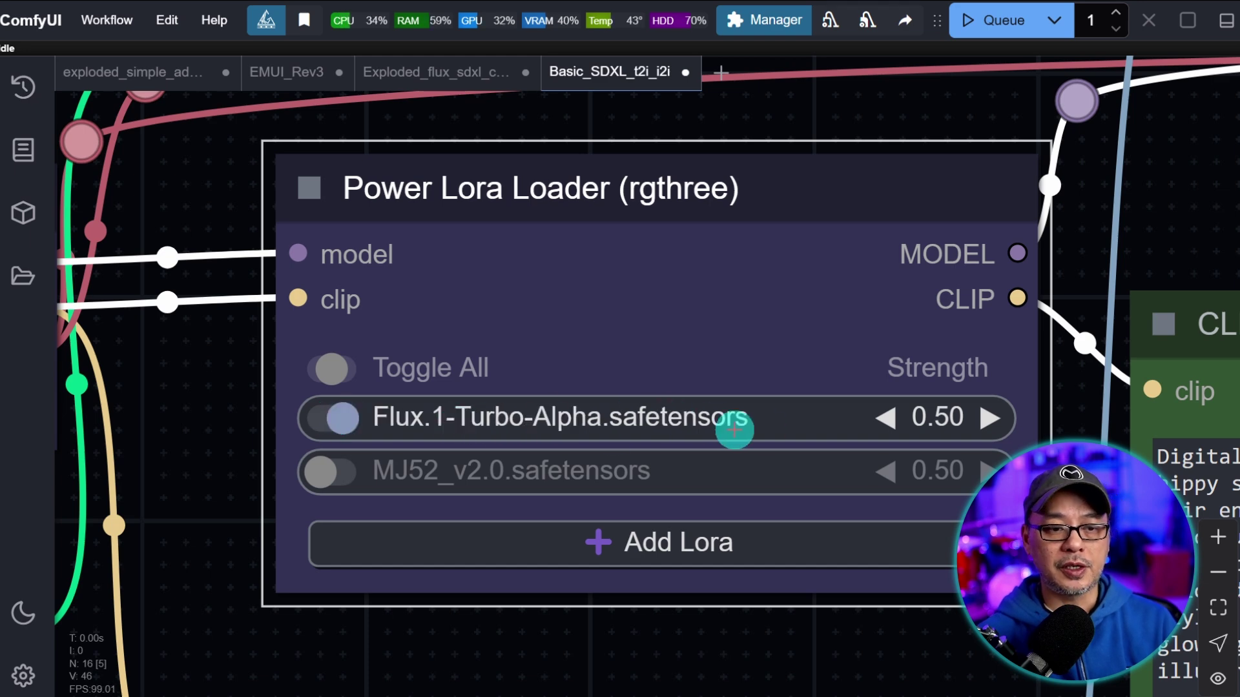
left_click(934, 420)
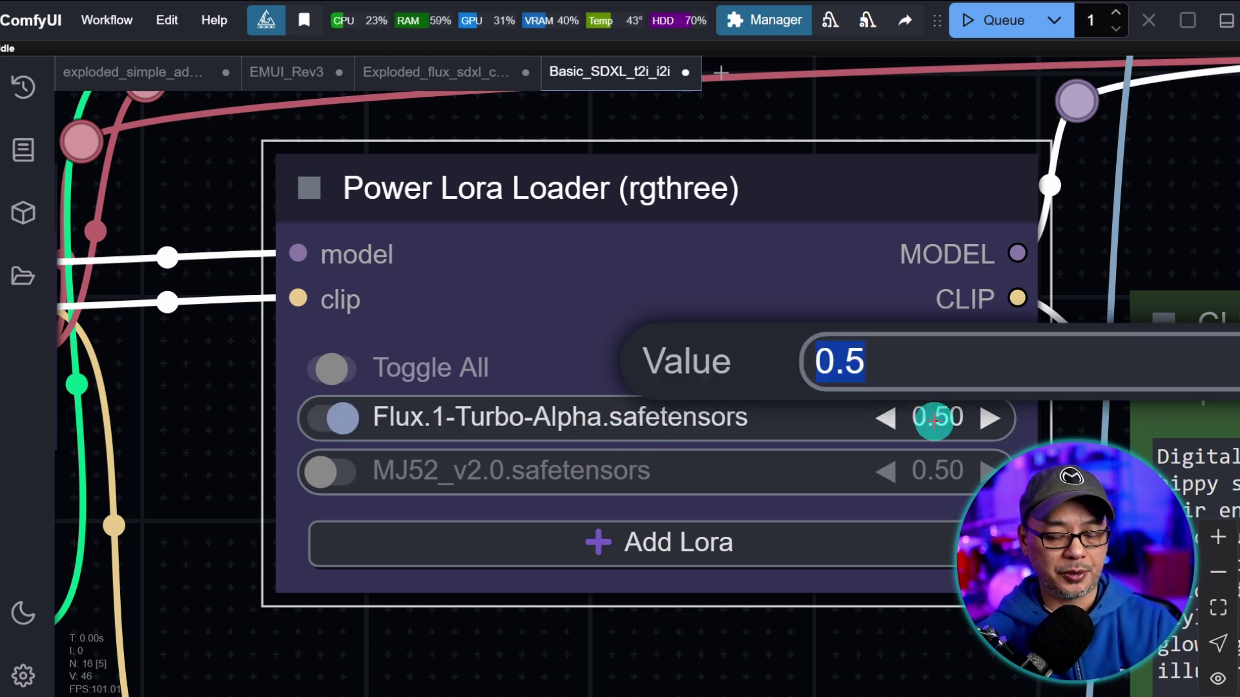
type("0.5")
key("Return")
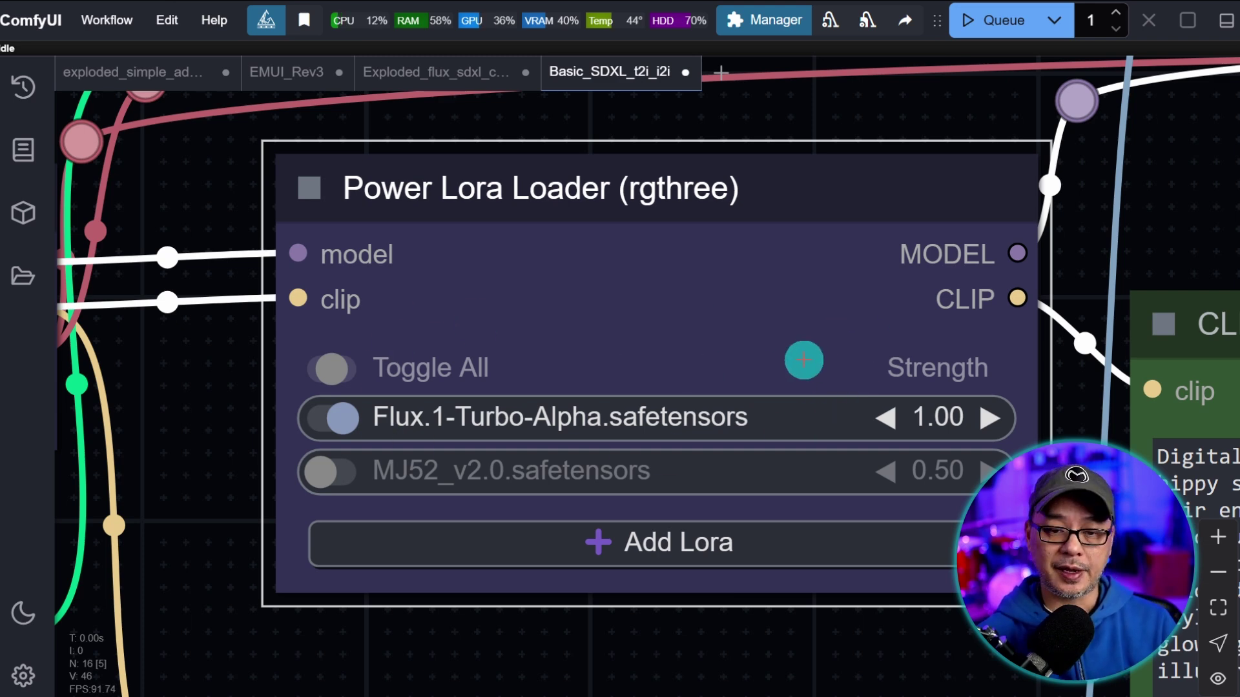
Step: Set the FluxGuidance node's guidance to 3.5
scroll(735, 369, "up", 1)
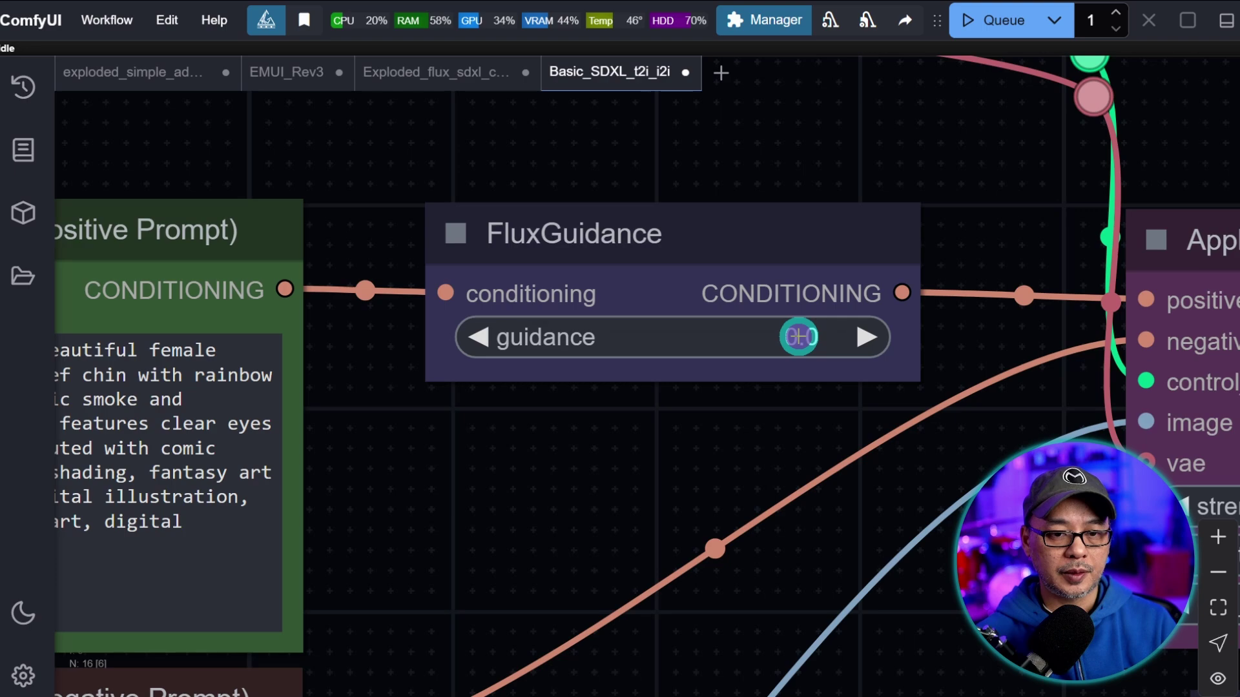
left_click(799, 336)
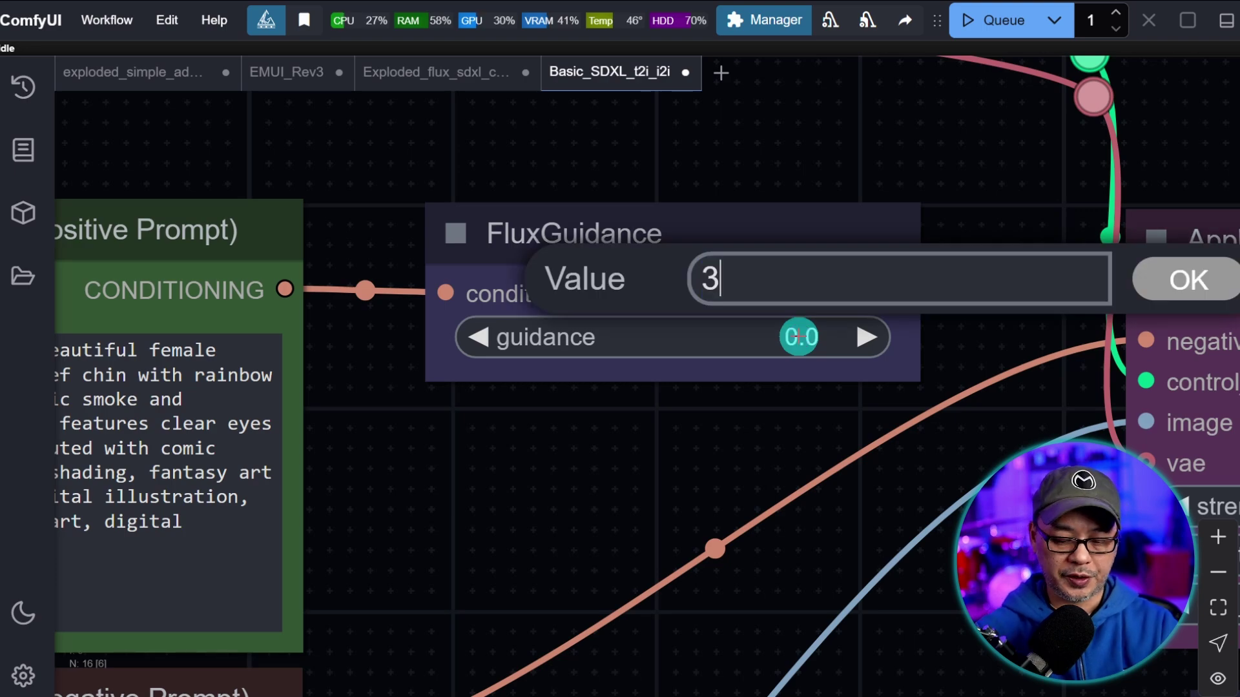
key("Return")
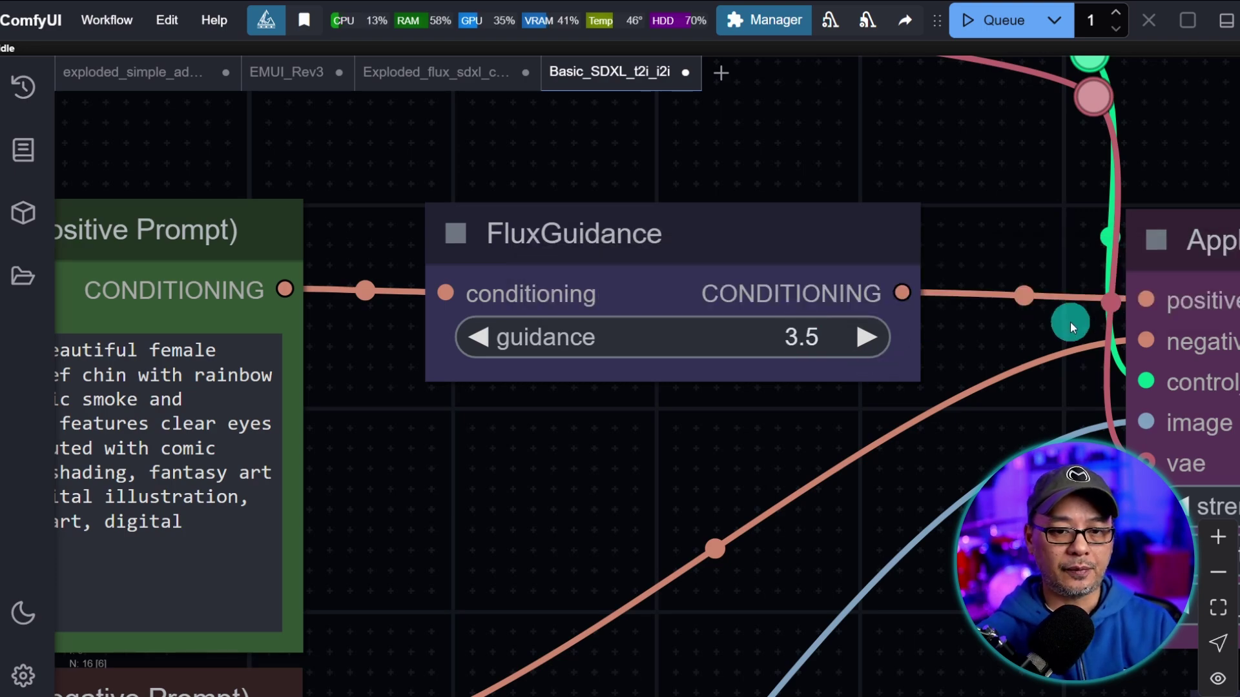
Step: Set the KSampler node's steps to 8 and cfg to 1.0 for Flux
scroll(1036, 317, "down", 5)
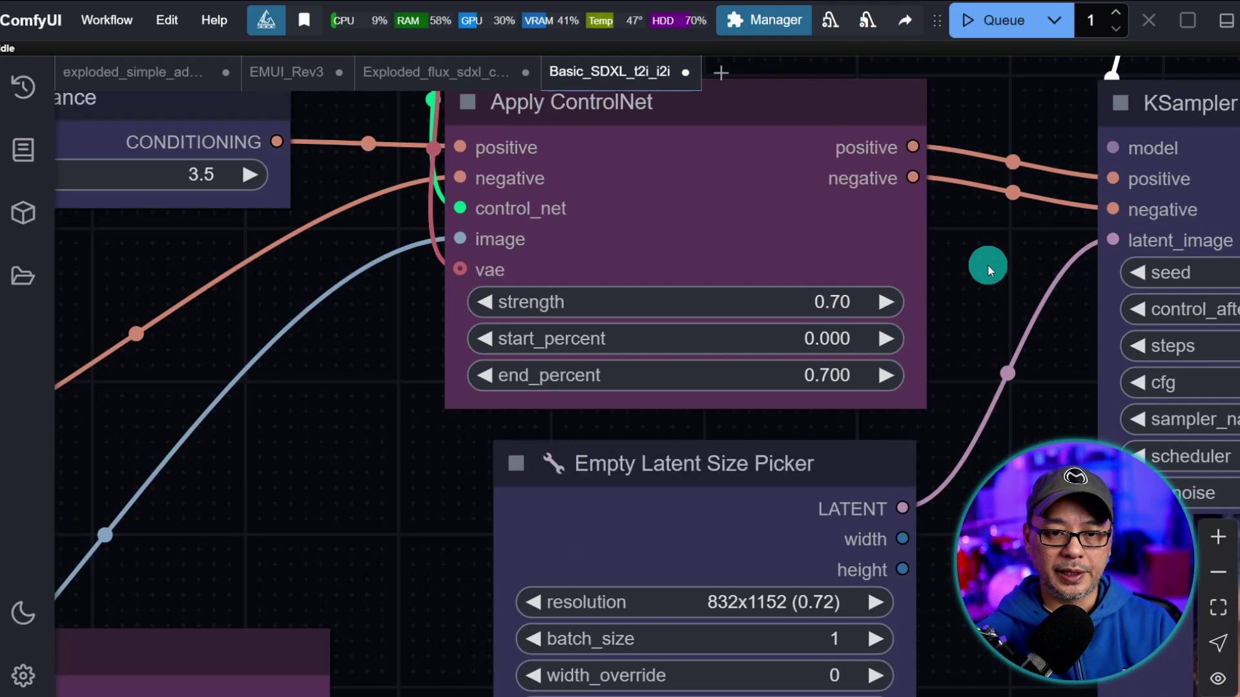
left_click_drag(988, 266, 468, 246)
scroll(1113, 326, "up", 5)
left_click_drag(1112, 321, 1114, 329)
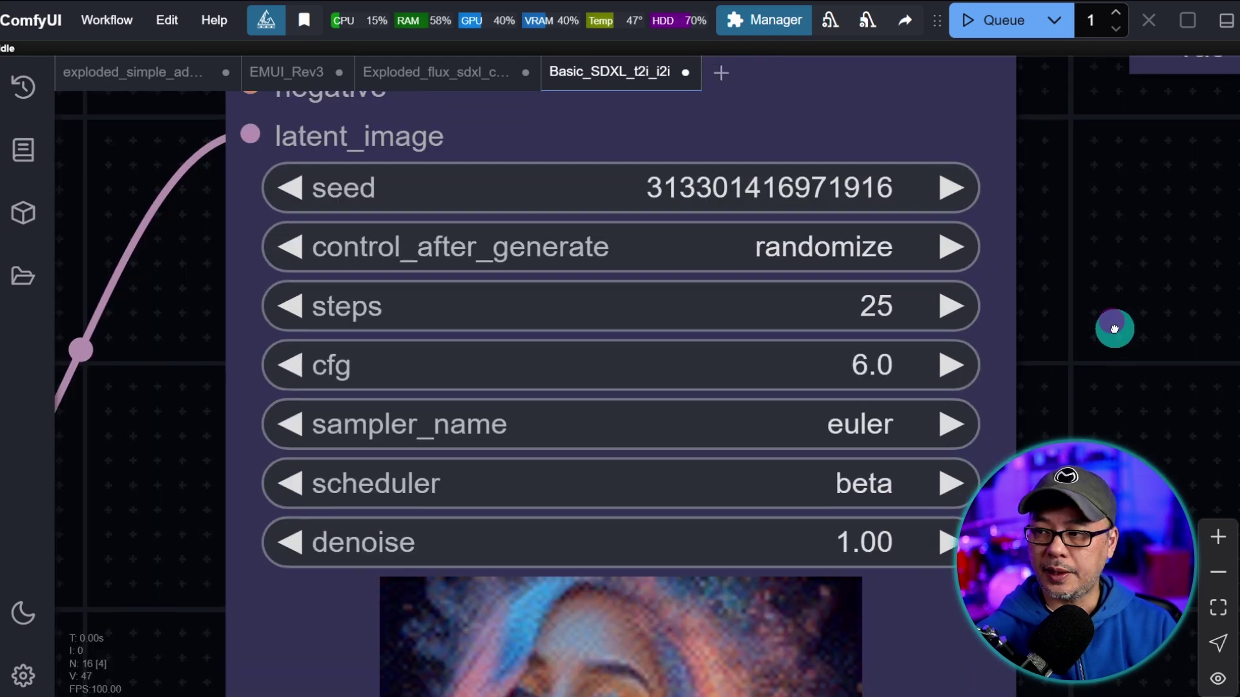
left_click(878, 303)
key("Escape")
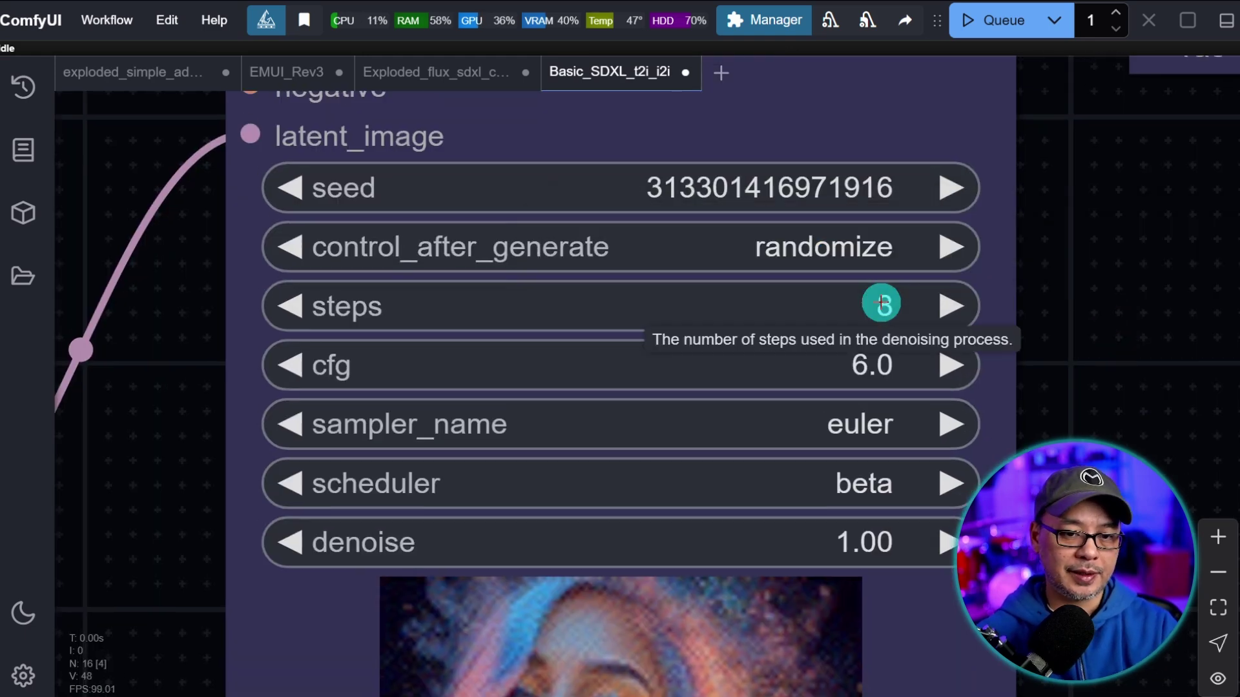
left_click(866, 360)
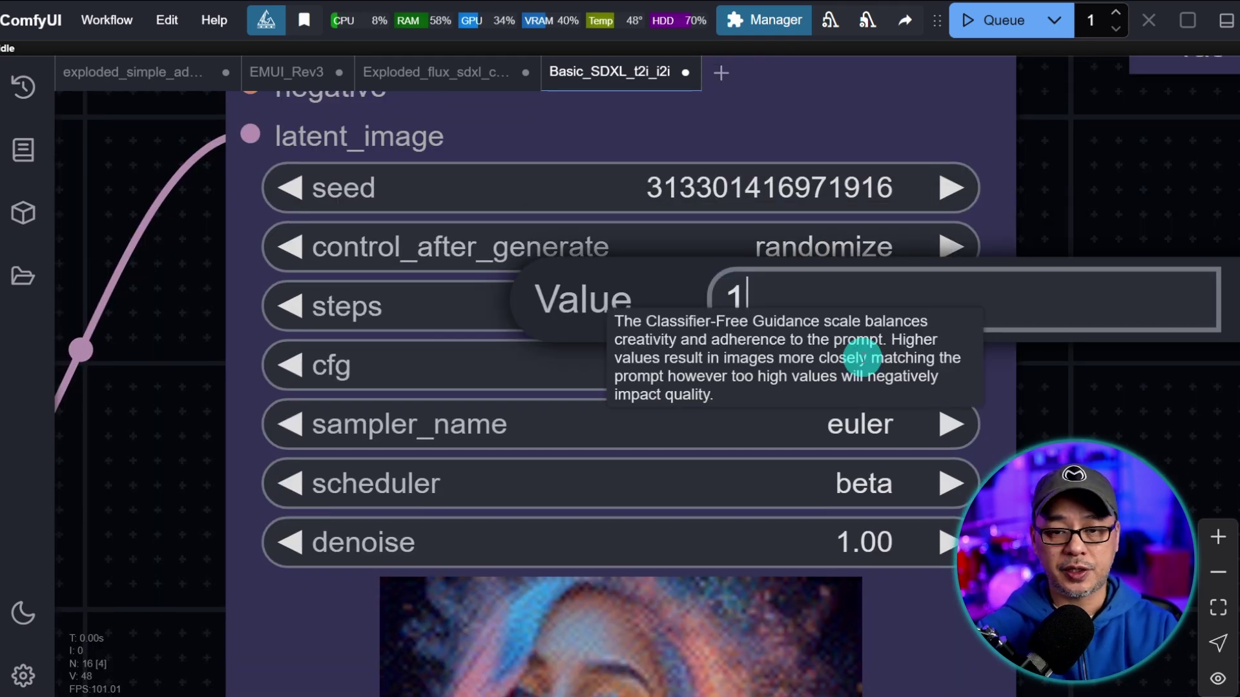
type("1")
key("Return")
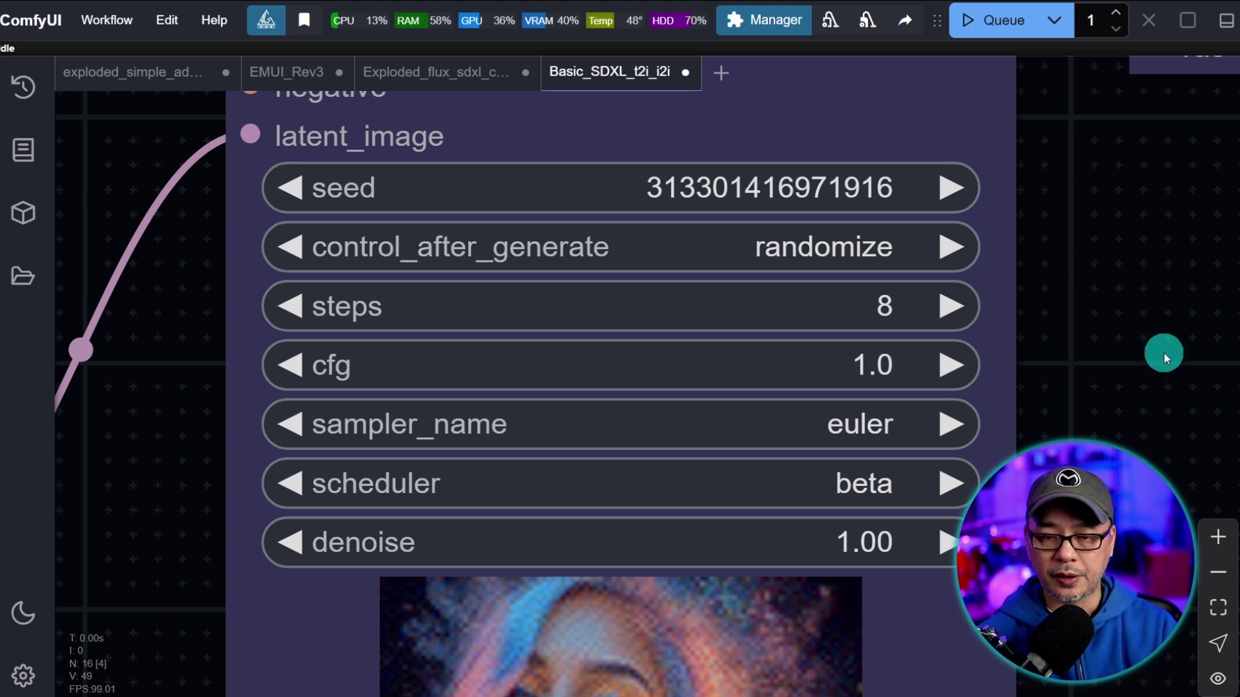
Step: Queue the Flux depth ControlNet workflow to generate an image
left_click_drag(1134, 376, 1202, 295)
scroll(1107, 284, "up", 2)
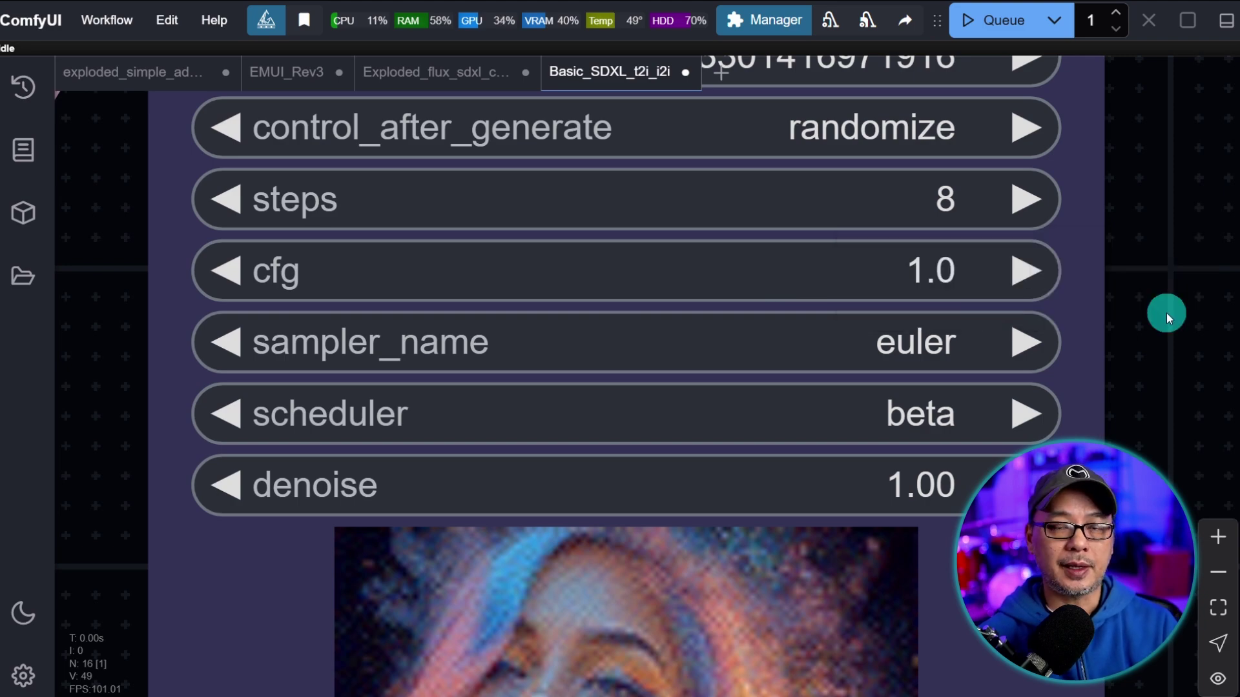
scroll(1165, 312, "down", 10)
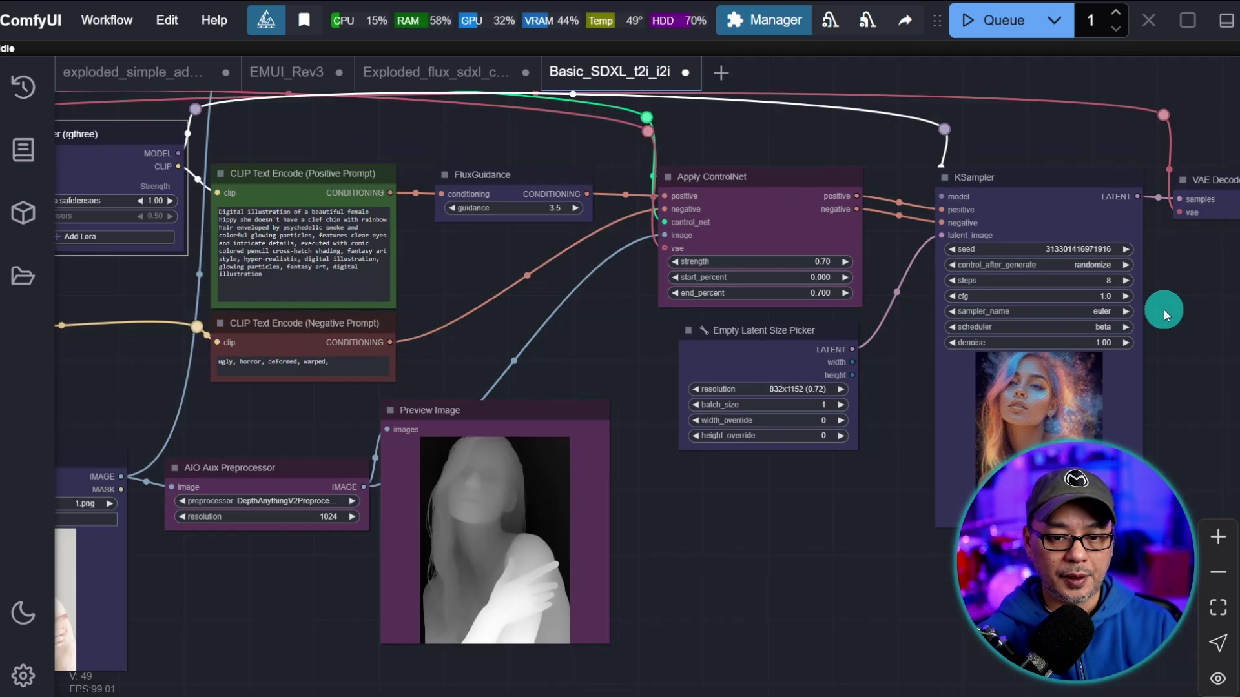
left_click_drag(858, 447, 606, 507)
left_click_drag(958, 417, 931, 419)
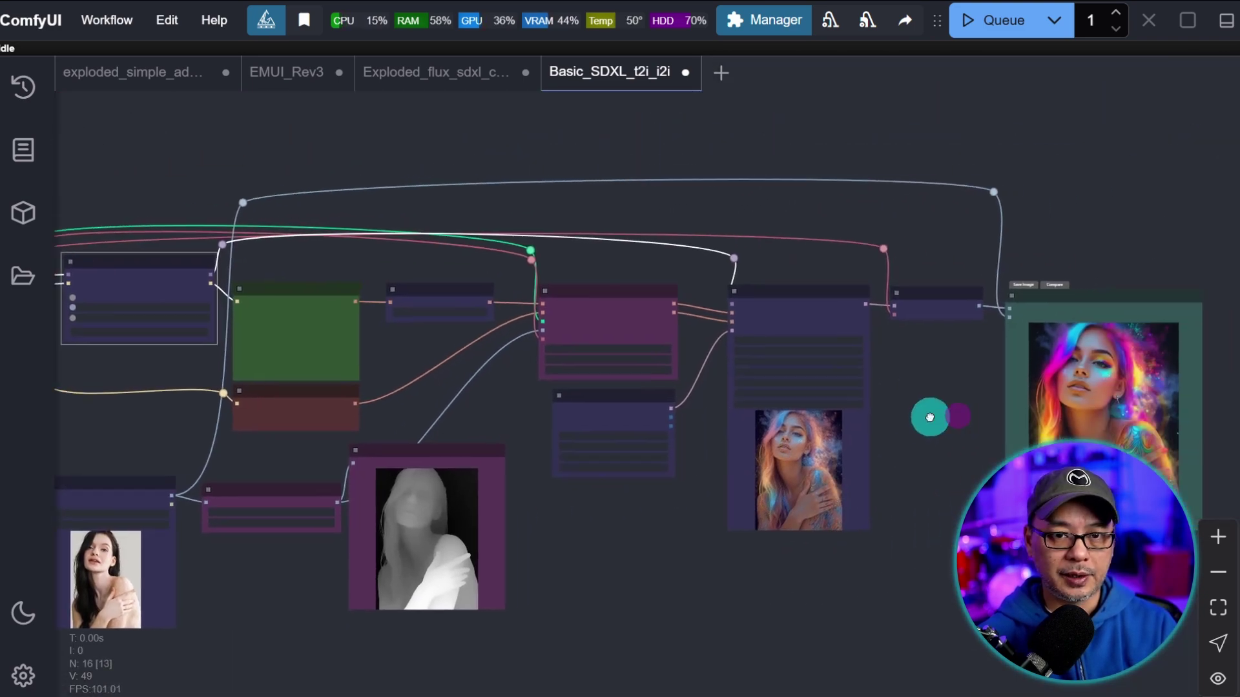
left_click(961, 22)
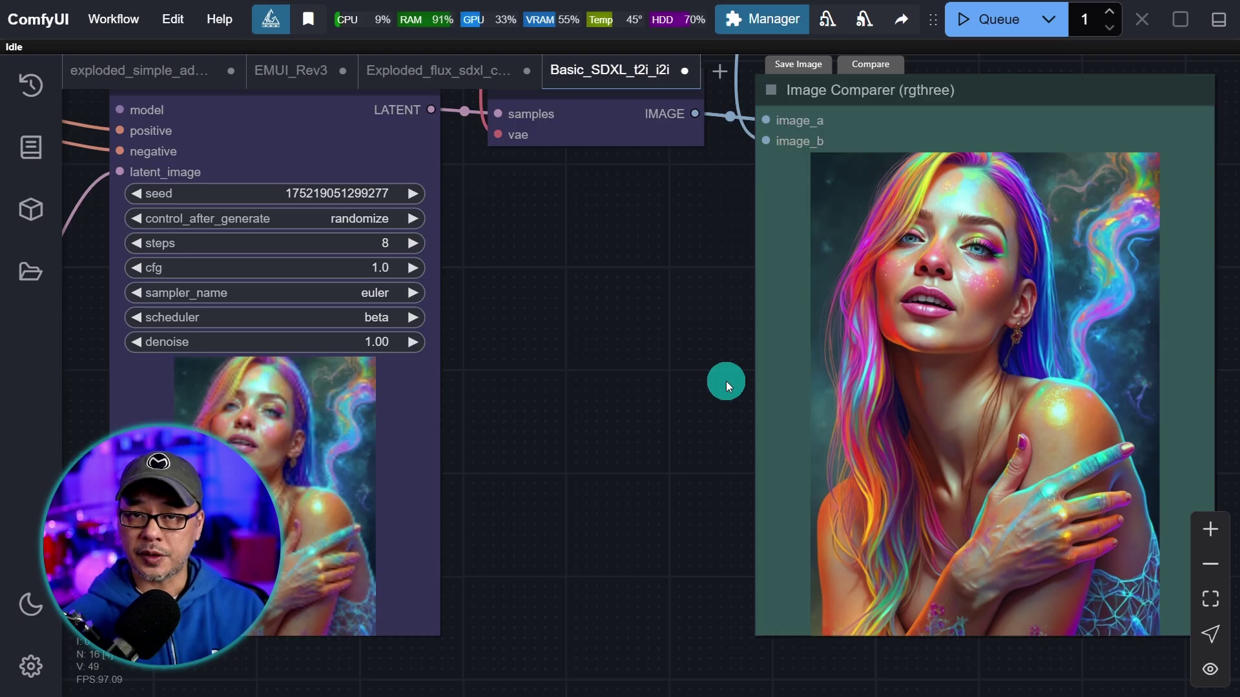
left_click_drag(726, 381, 587, 381)
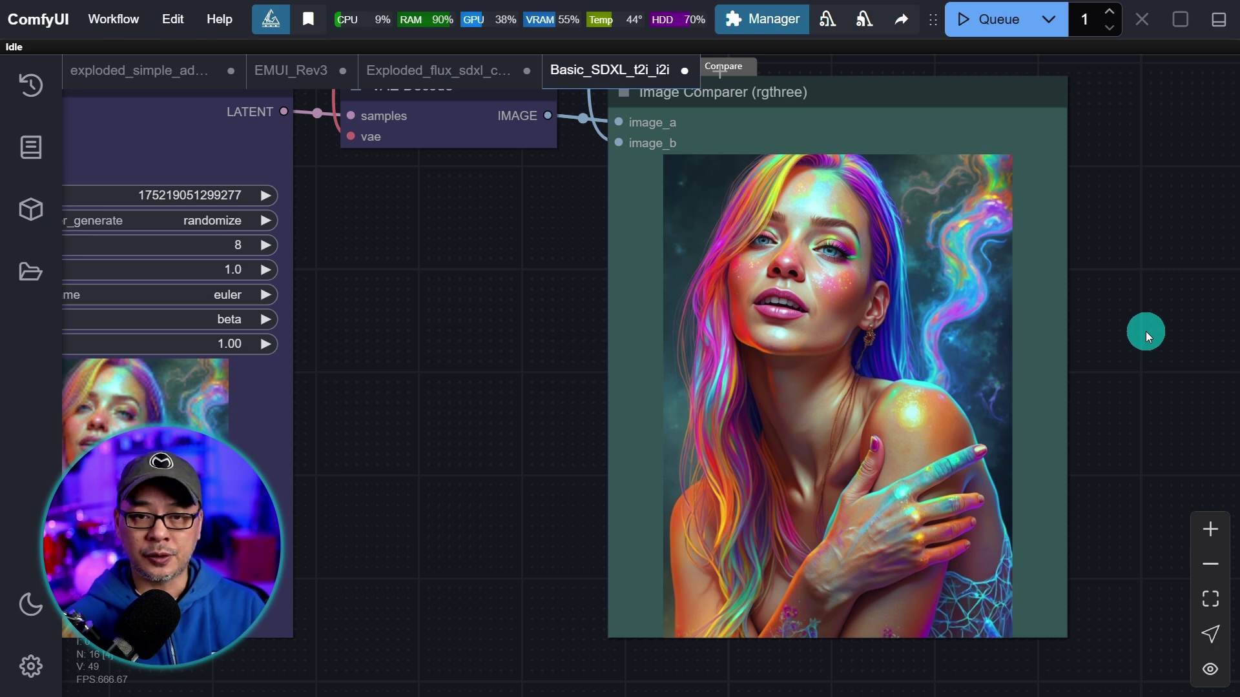
Step: Examine the face, hand, hair and background smoke of the Flux image in the Image Comparer node
scroll(1143, 334, "up", 4)
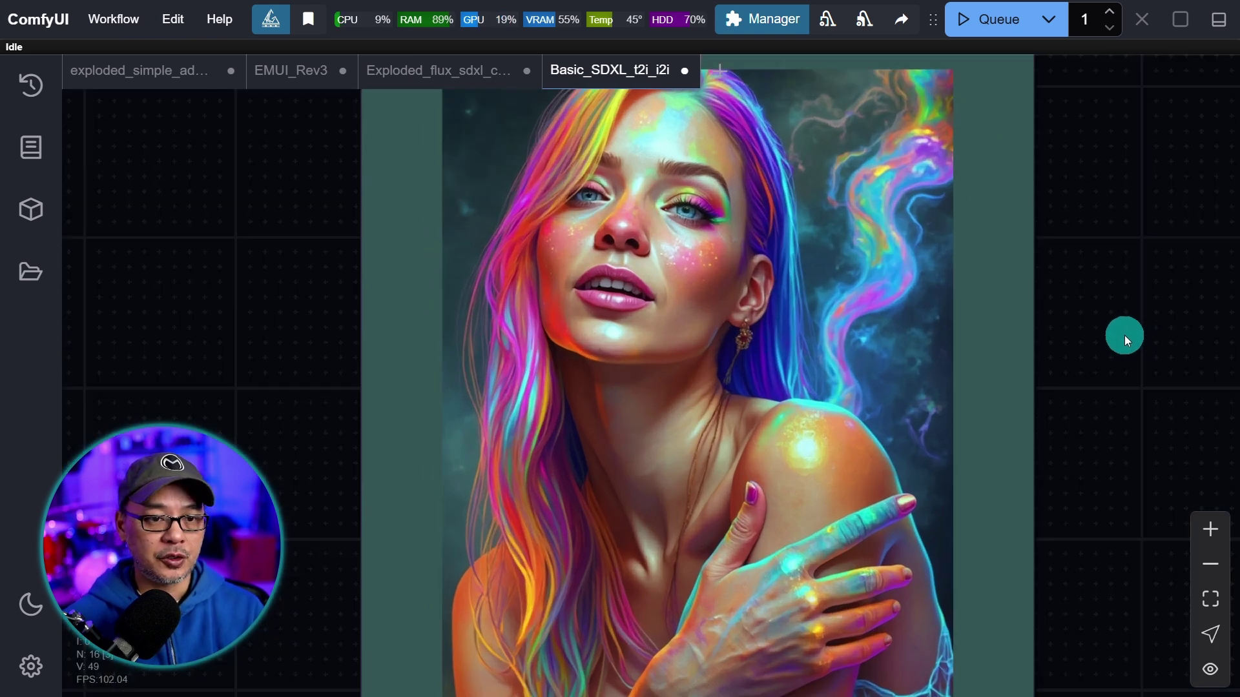
left_click_drag(1098, 319, 1118, 202)
left_click_drag(1115, 357, 1123, 253)
scroll(1081, 374, "up", 5)
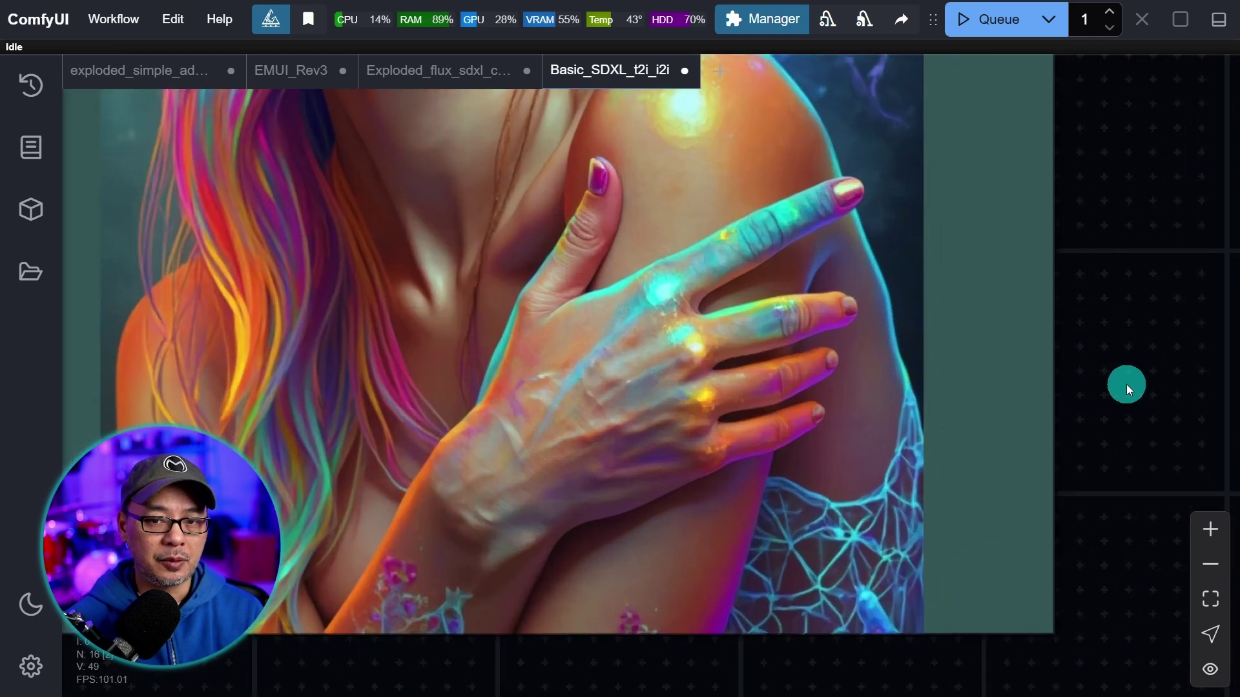
left_click_drag(1126, 385, 1226, 388)
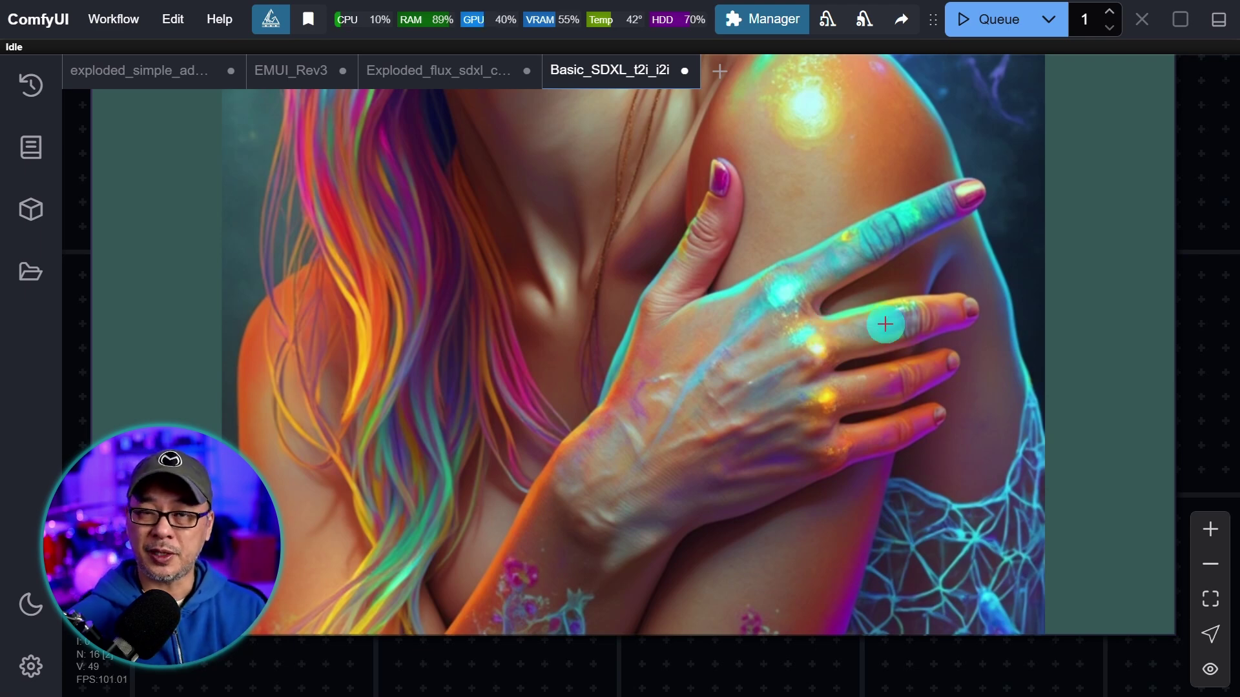
scroll(1223, 147, "down", 3)
left_click_drag(1222, 141, 1129, 372)
left_click_drag(1126, 270, 1109, 500)
scroll(1157, 335, "up", 3)
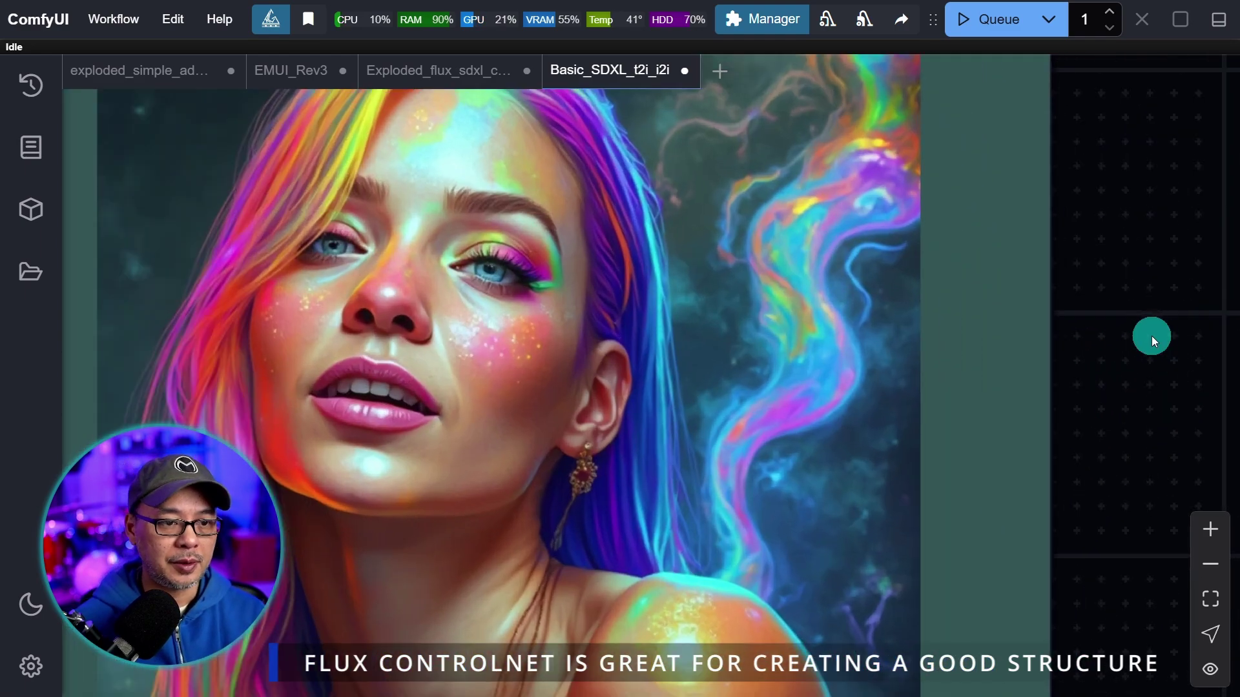
scroll(1152, 336, "down", 3)
left_click_drag(1148, 397, 1147, 242)
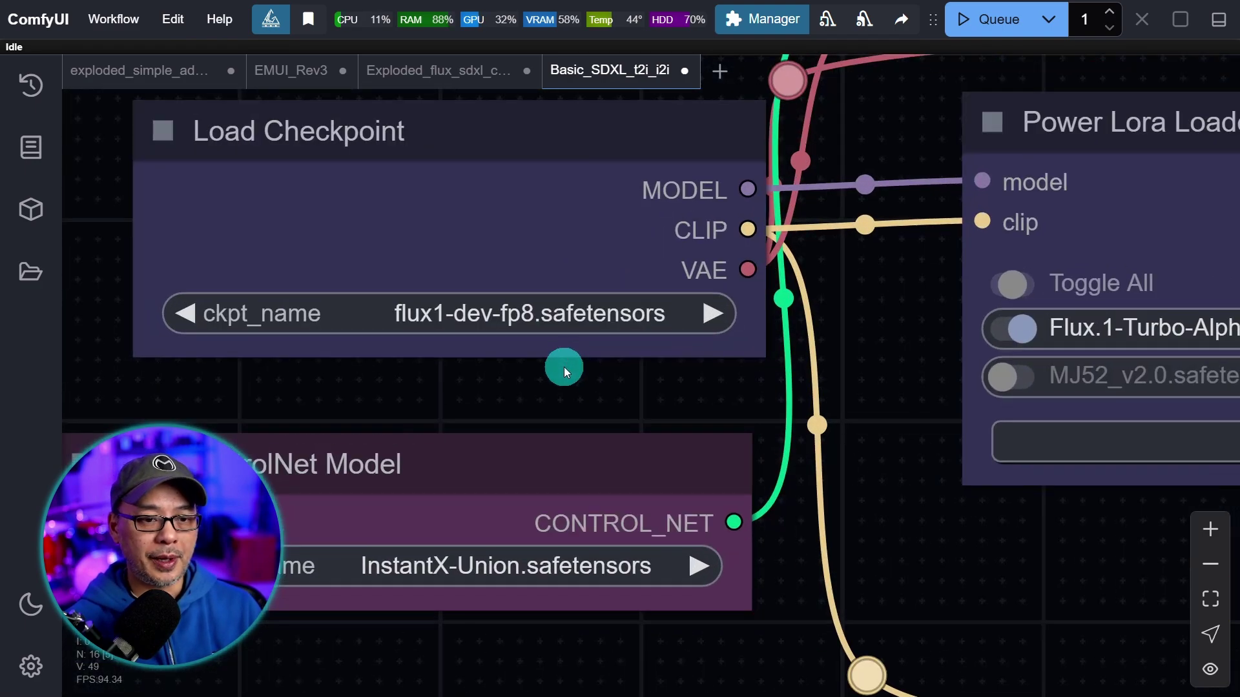
Step: Set the Load Checkpoint node's ckpt_name back to the SDXL model realvisxlV50_v50Bakedvae.safetensors
left_click_drag(564, 366, 682, 302)
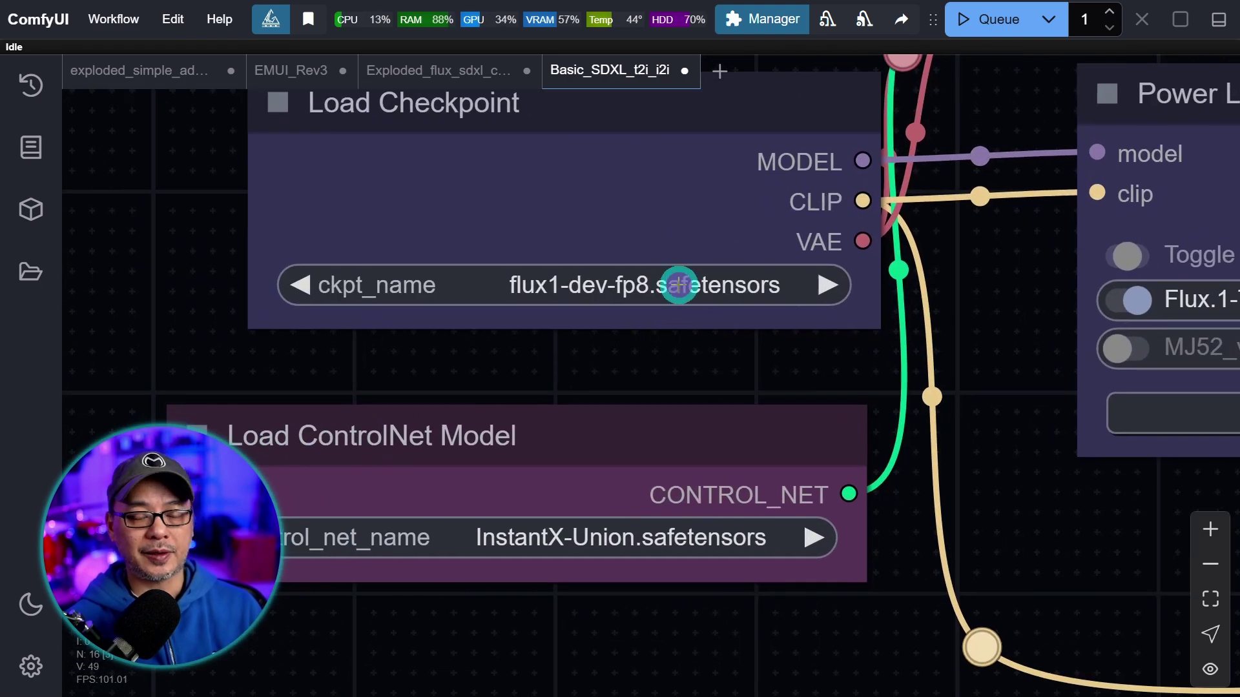
left_click(678, 285)
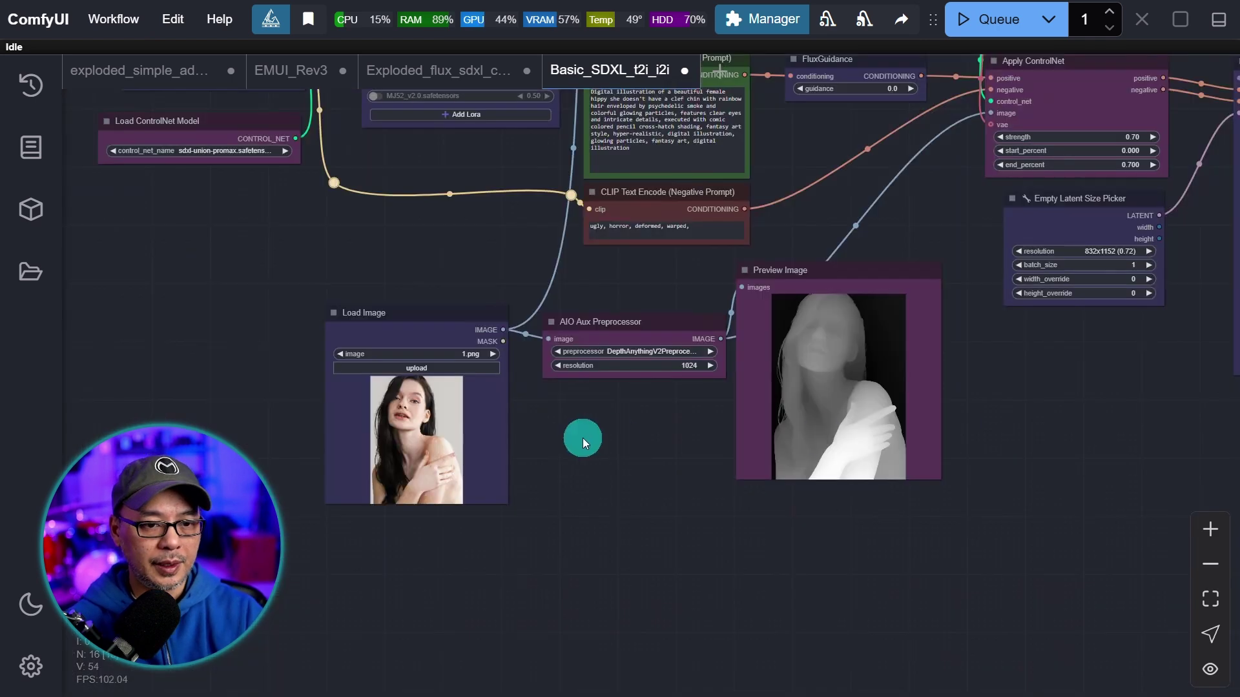
scroll(607, 426, "up", 10)
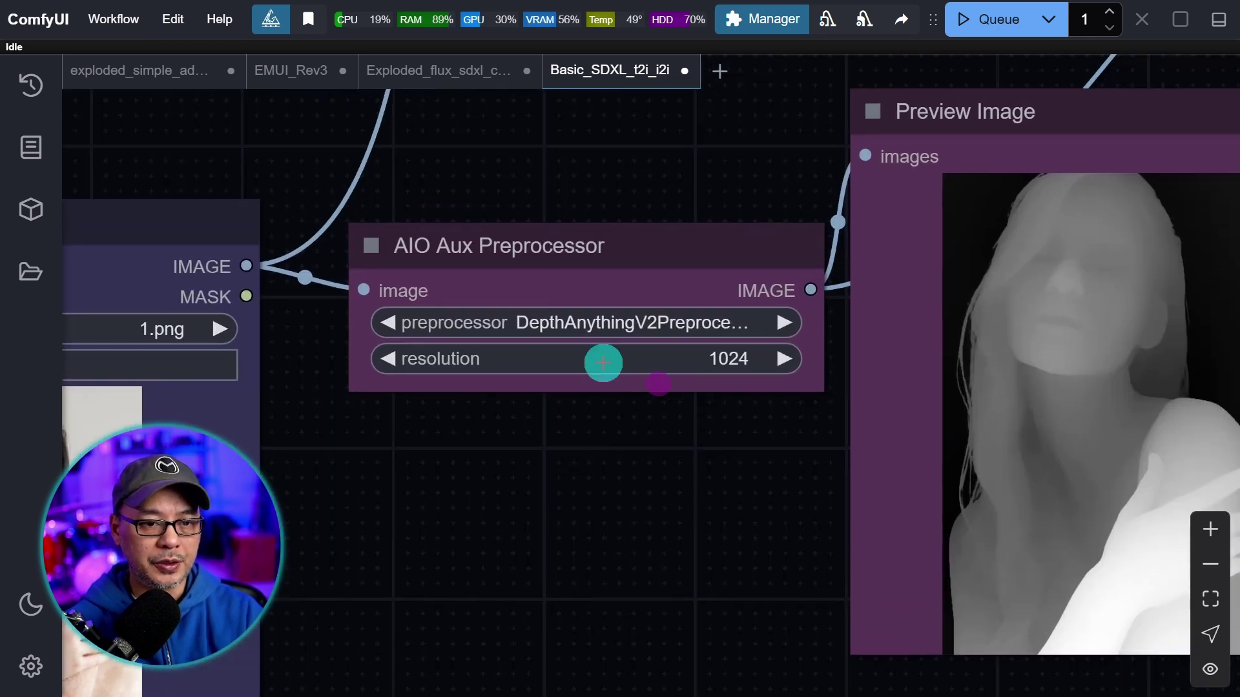
Step: Set the AIO Aux Preprocessor's preprocessor to CannyEdgePreprocessor and queue the workflow
left_click(607, 323)
scroll(609, 323, "down", 2)
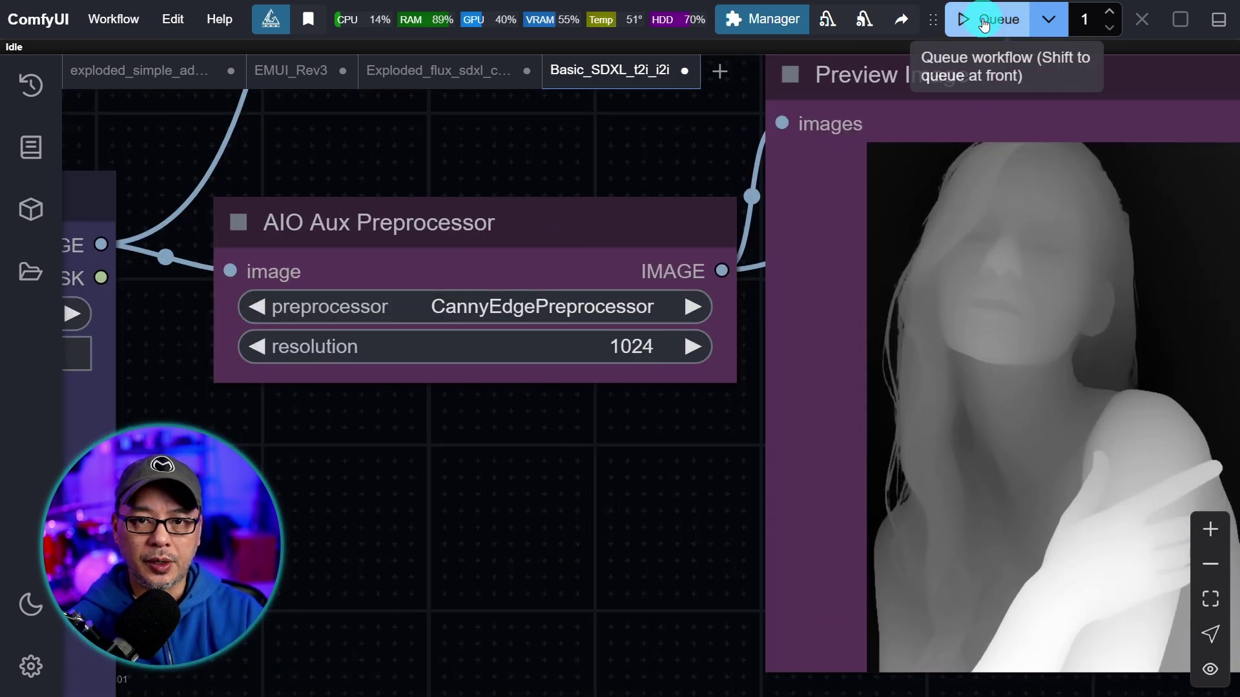
left_click(984, 24)
Step: Examine the Canny edge map in the Preview Image node and the KSampler's in-progress preview
left_click_drag(699, 460, 413, 465)
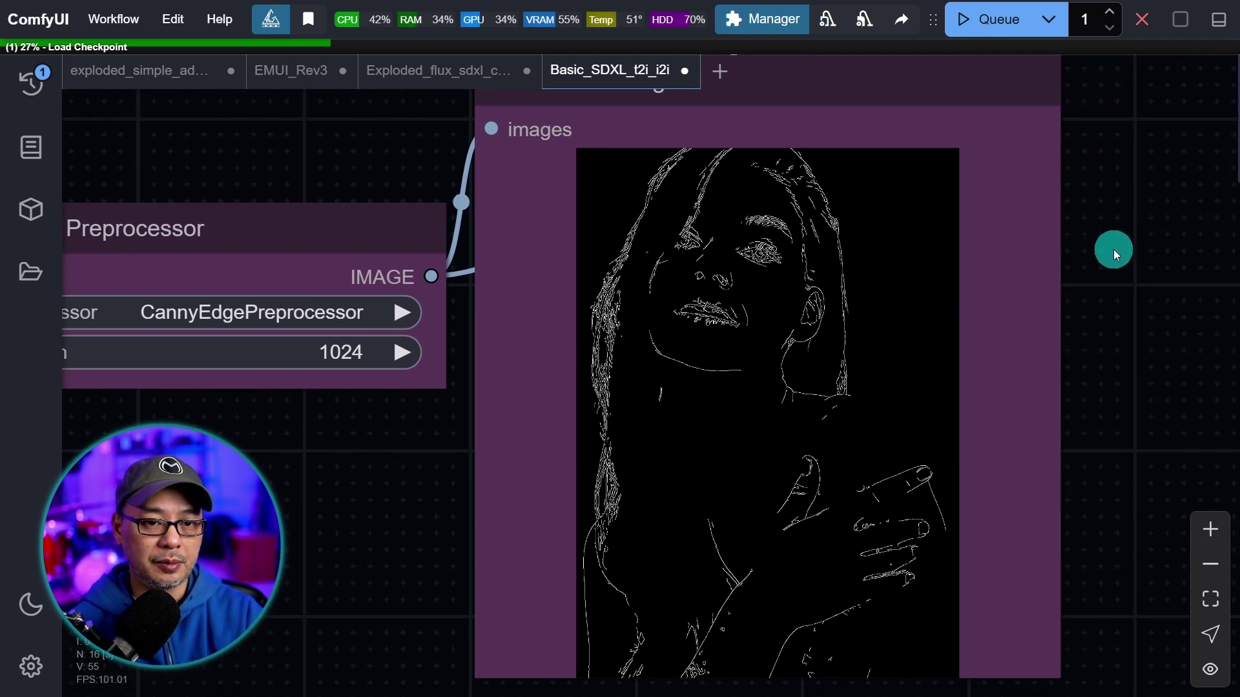
scroll(1115, 253, "up", 2)
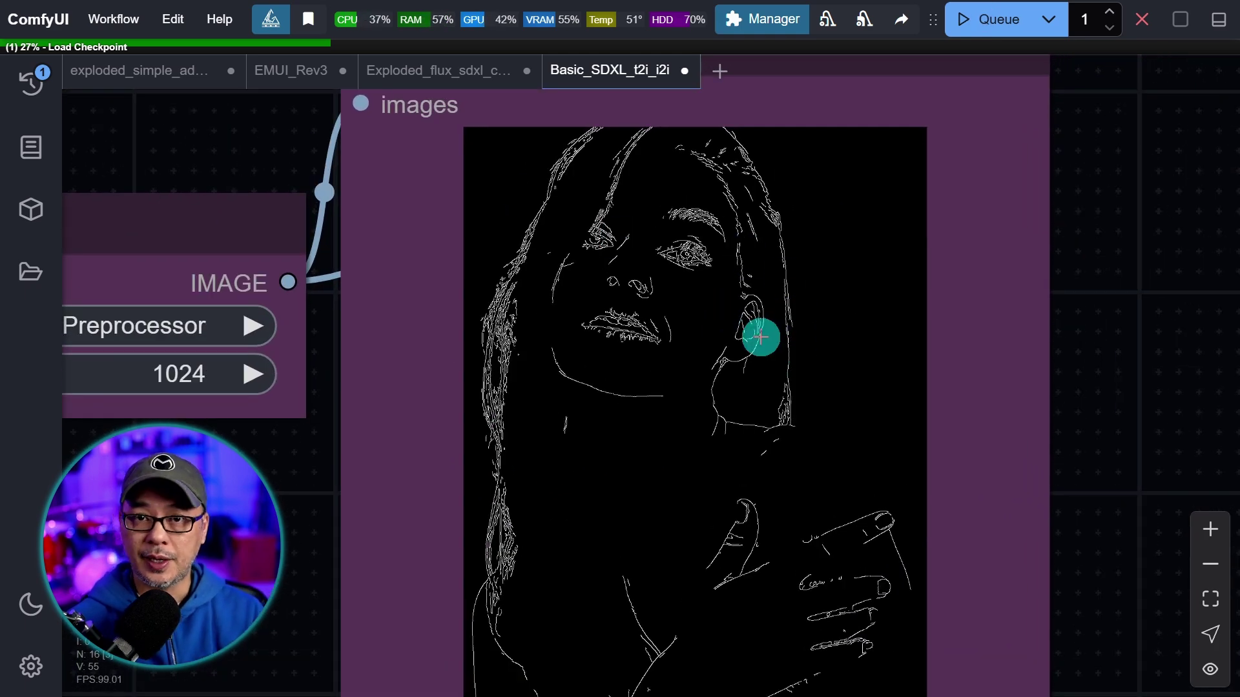
left_click_drag(1148, 293, 1179, 296)
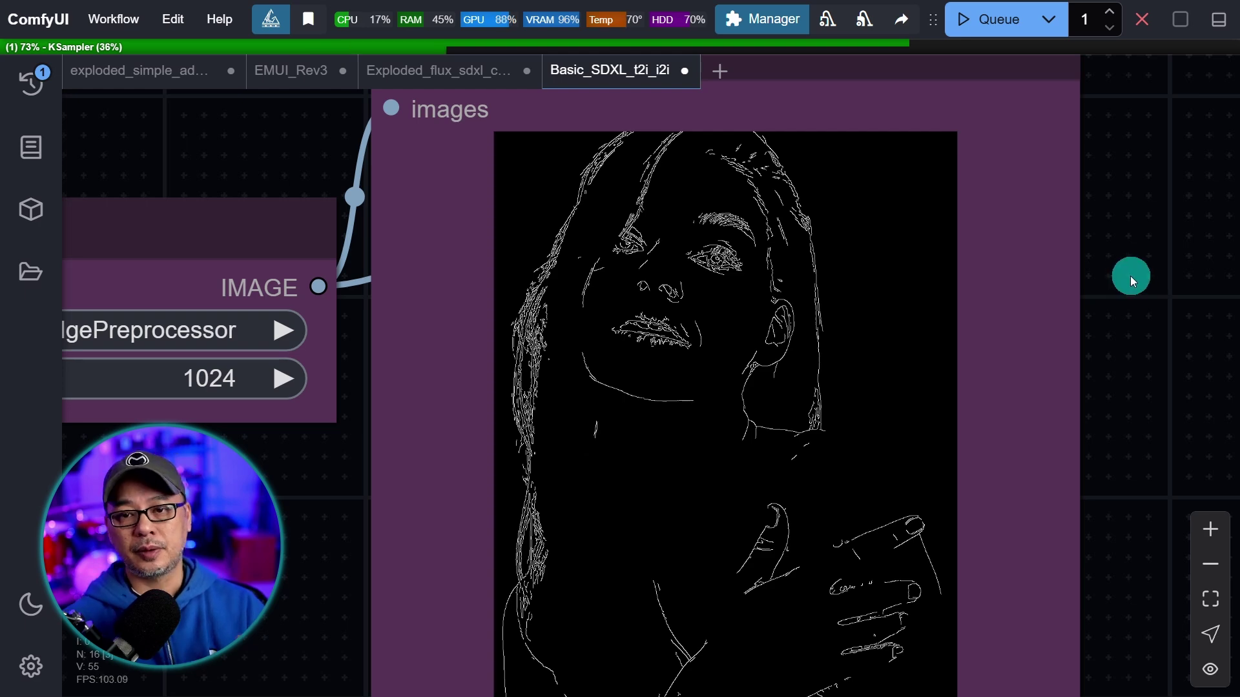
scroll(1135, 281, "down", 4)
left_click_drag(1163, 310, 600, 347)
left_click_drag(601, 347, 290, 373)
scroll(1016, 363, "down", 4)
left_click_drag(1016, 363, 721, 402)
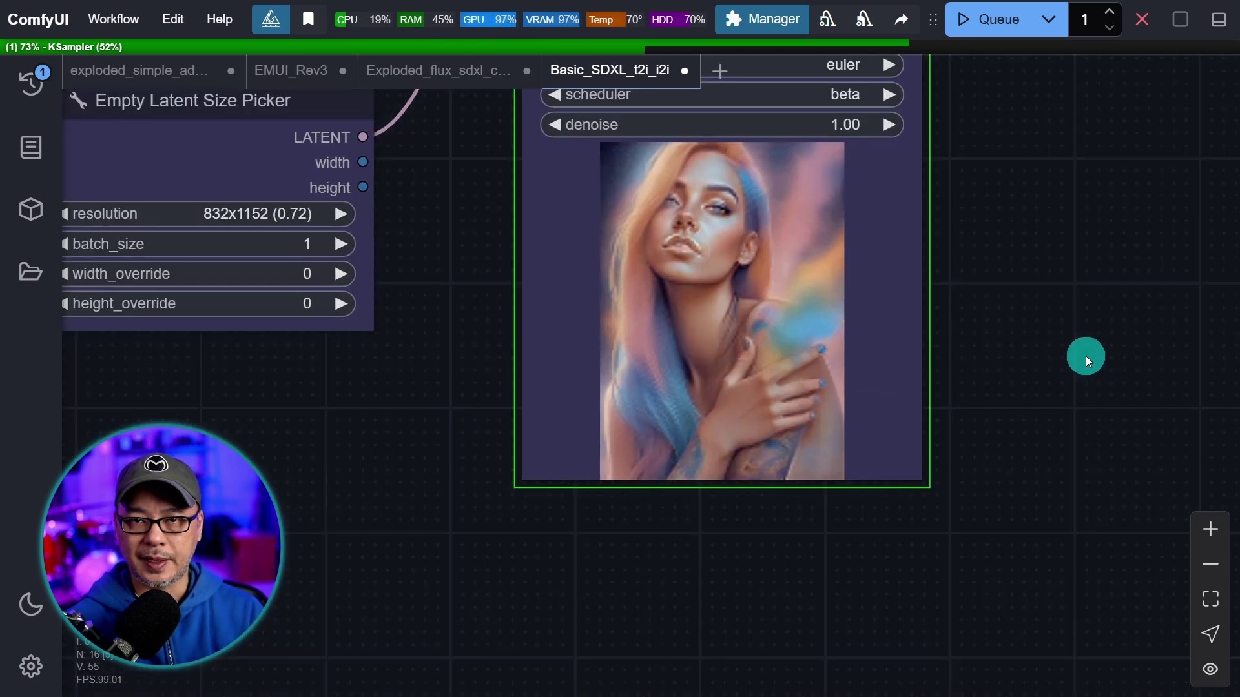
scroll(1086, 356, "up", 2)
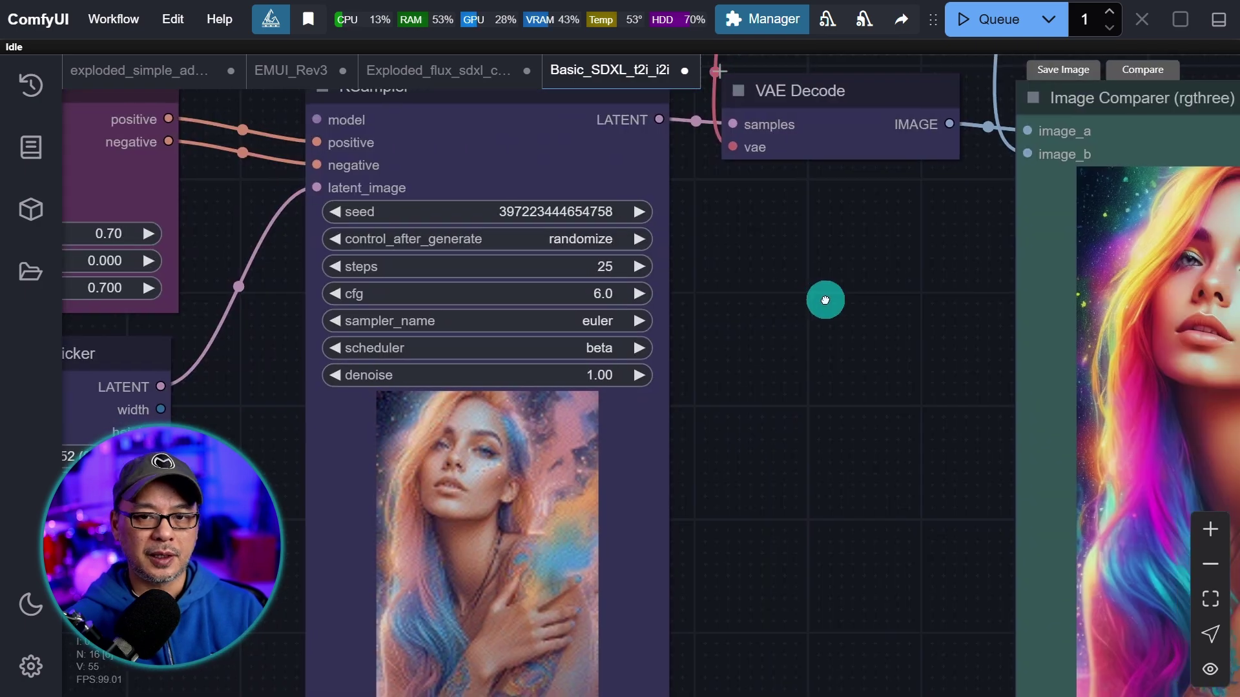
Step: Examine the hand, tattoos and face of the Canny-guided image in the Image Comparer node
left_click_drag(825, 299, 764, 288)
left_click_drag(922, 356, 615, 279)
scroll(1145, 425, "up", 7)
left_click_drag(1145, 425, 1181, 232)
scroll(1152, 288, "down", 2)
scroll(1152, 294, "up", 3)
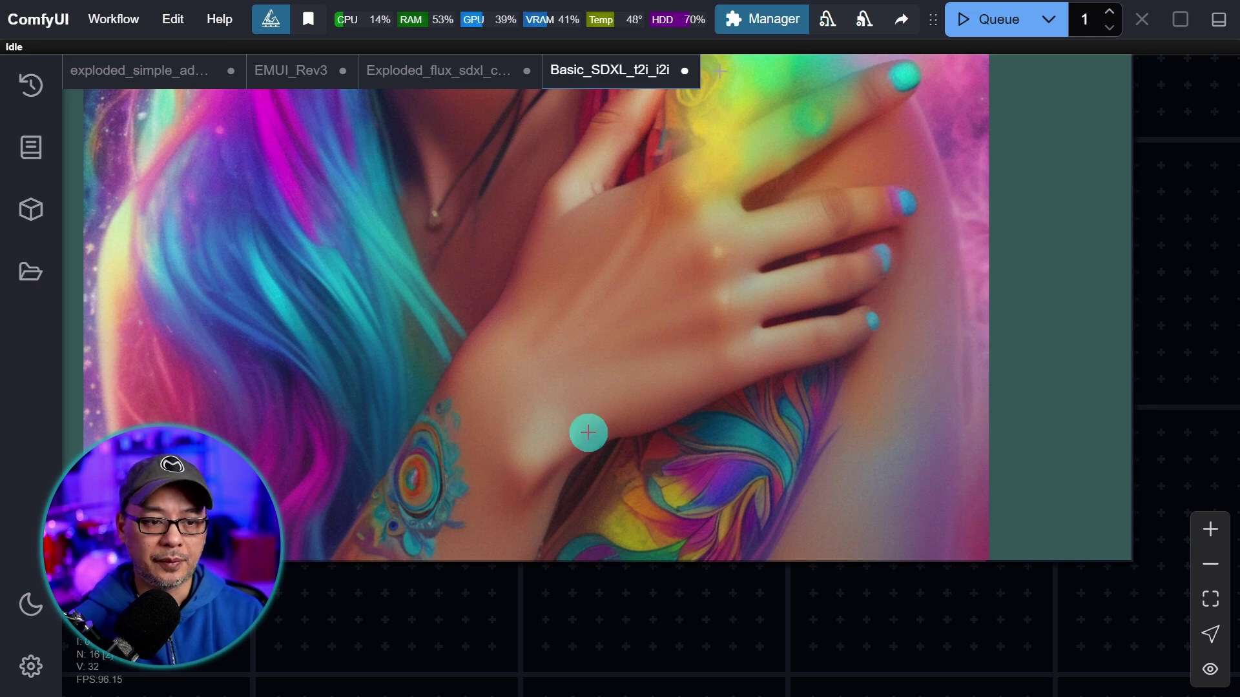
scroll(1195, 257, "up", 5)
left_click_drag(1180, 154, 1146, 379)
left_click_drag(1138, 187, 1199, 293)
scroll(1199, 293, "down", 3)
left_click_drag(185, 213, 315, 307)
scroll(315, 308, "up", 3)
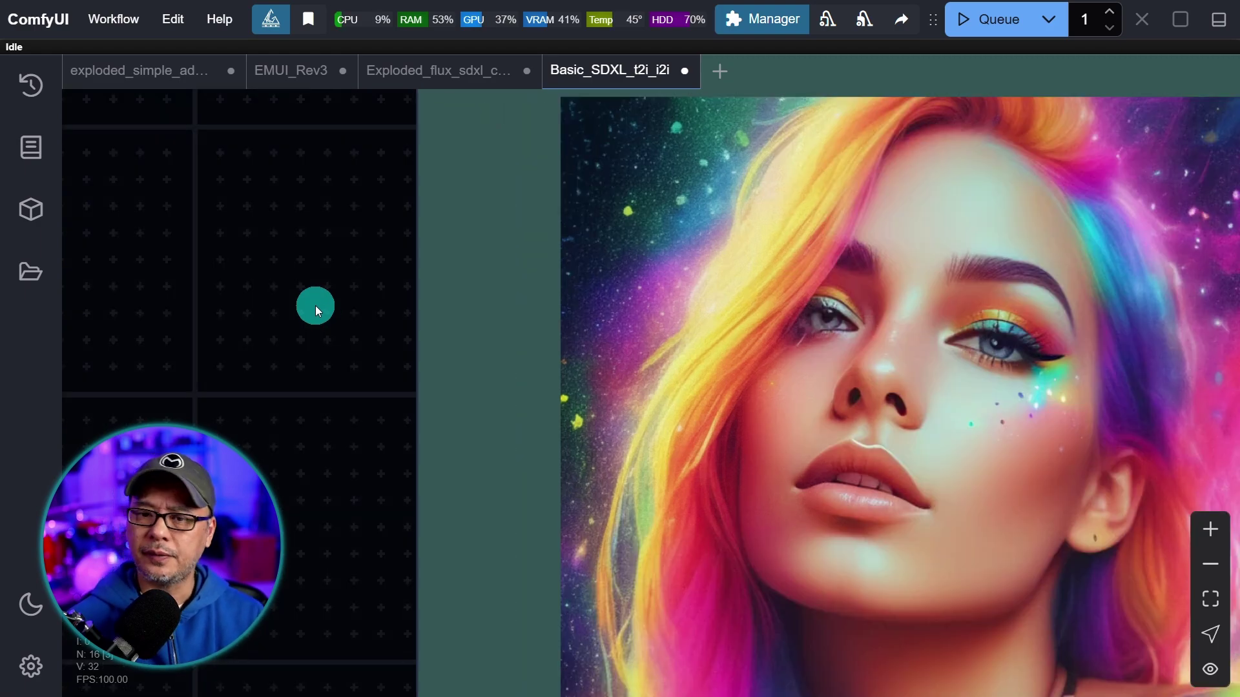
scroll(315, 305, "down", 1)
scroll(315, 306, "down", 1)
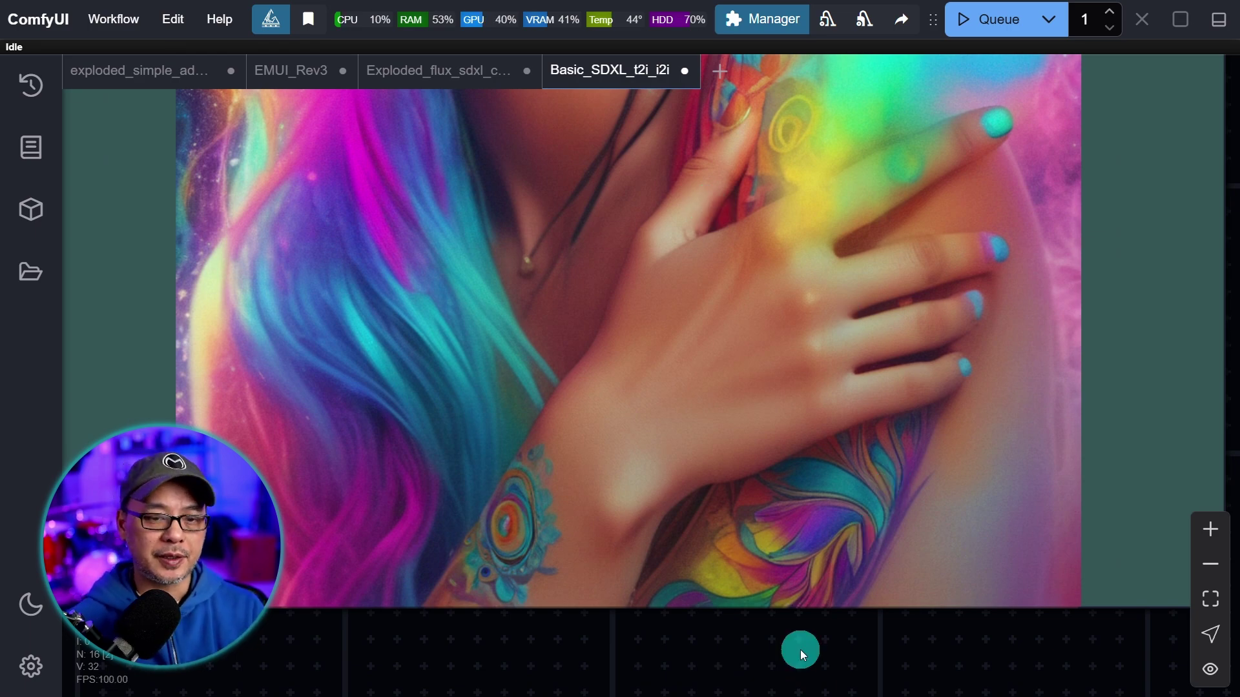
scroll(800, 653, "down", 3)
scroll(234, 414, "down", 4)
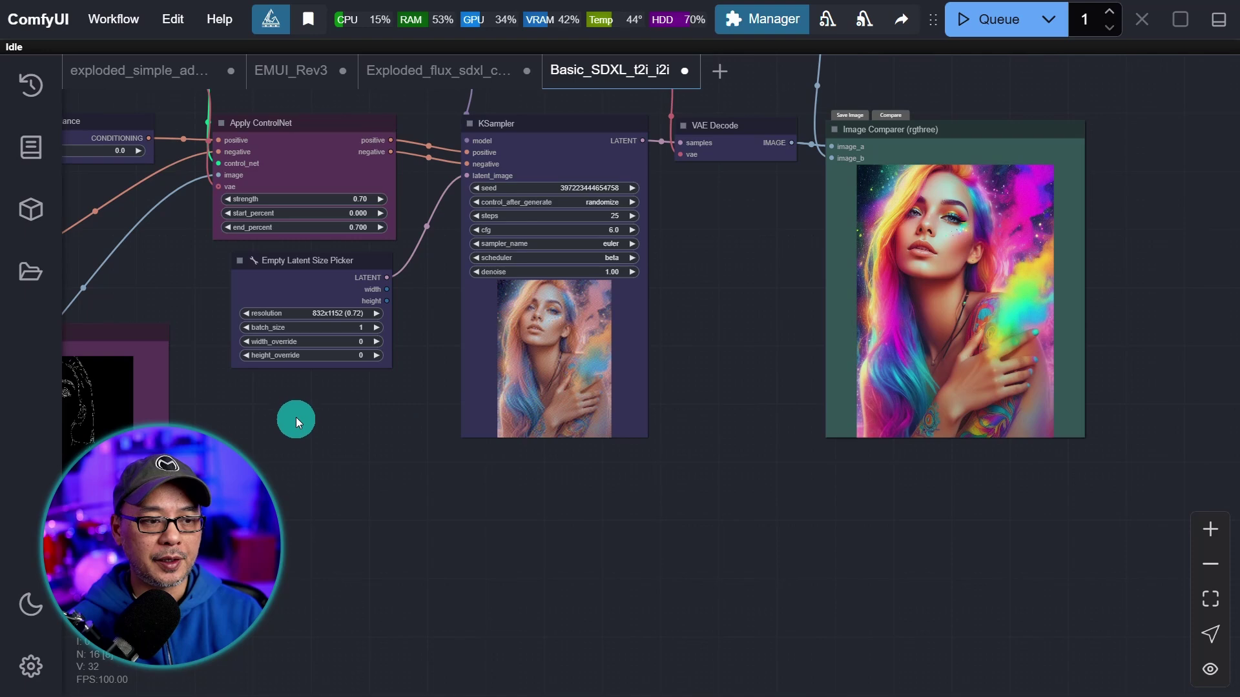
Step: Set the AIO Aux Preprocessor's preprocessor to PyraCannyPreprocessor and queue the workflow
left_click_drag(296, 417, 920, 432)
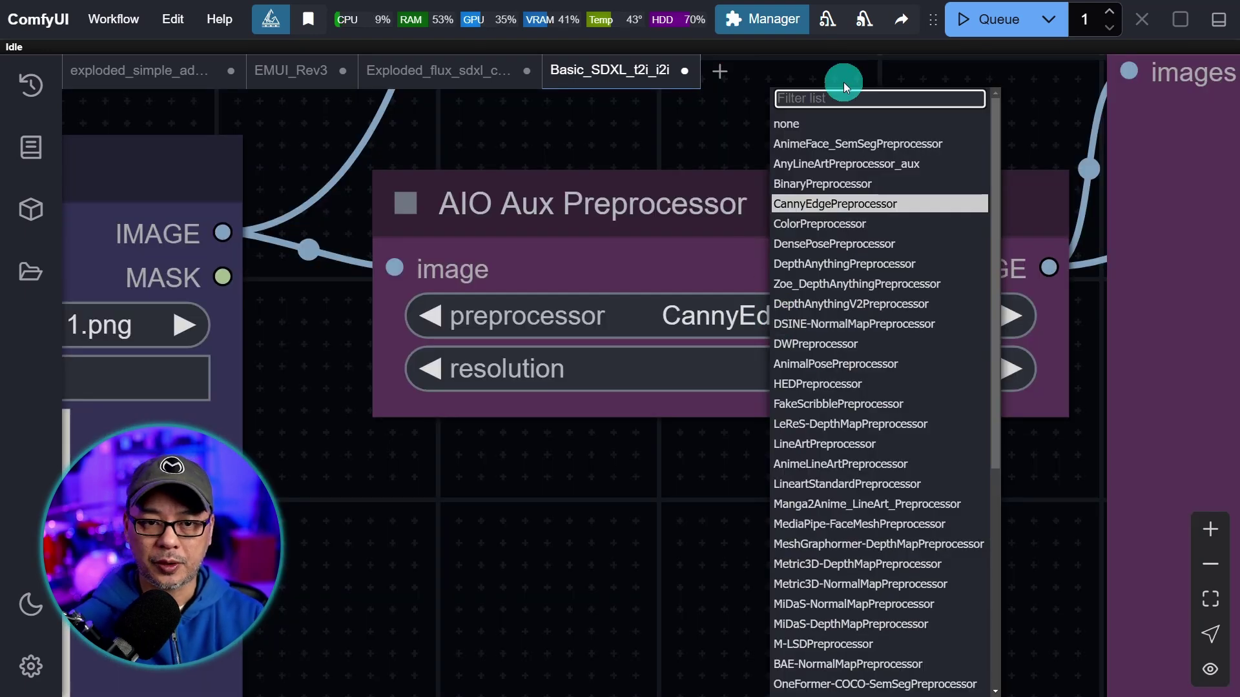
left_click(843, 83)
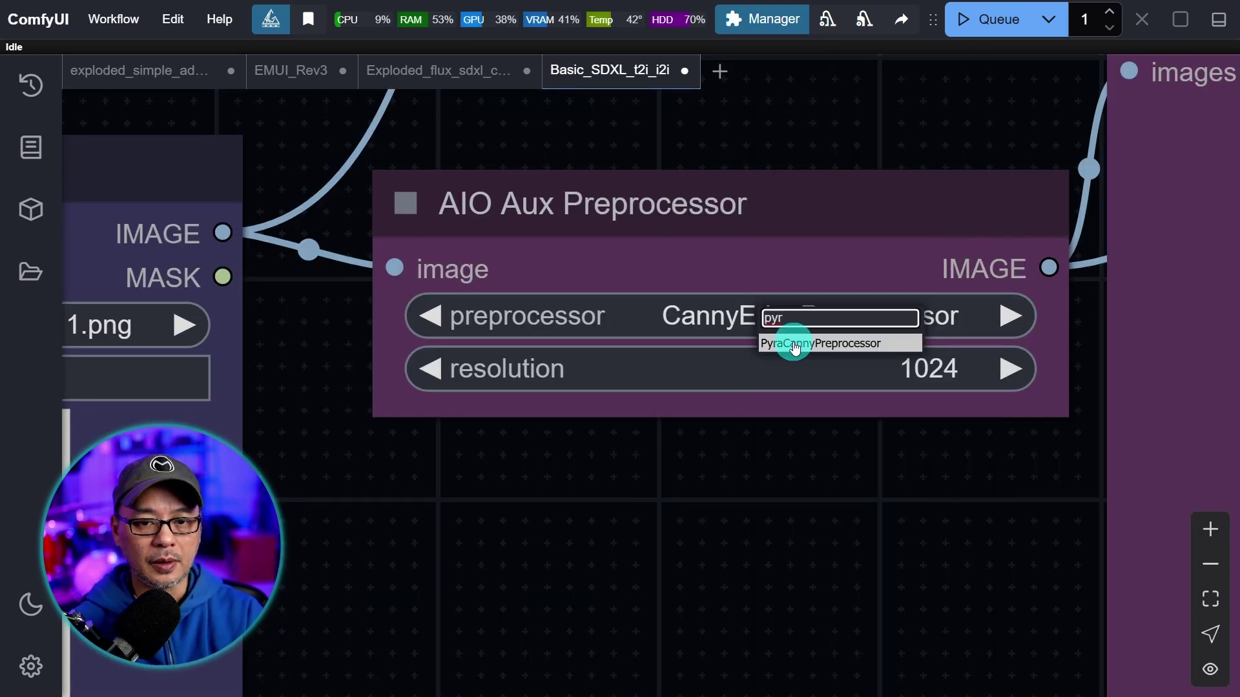
left_click(790, 341)
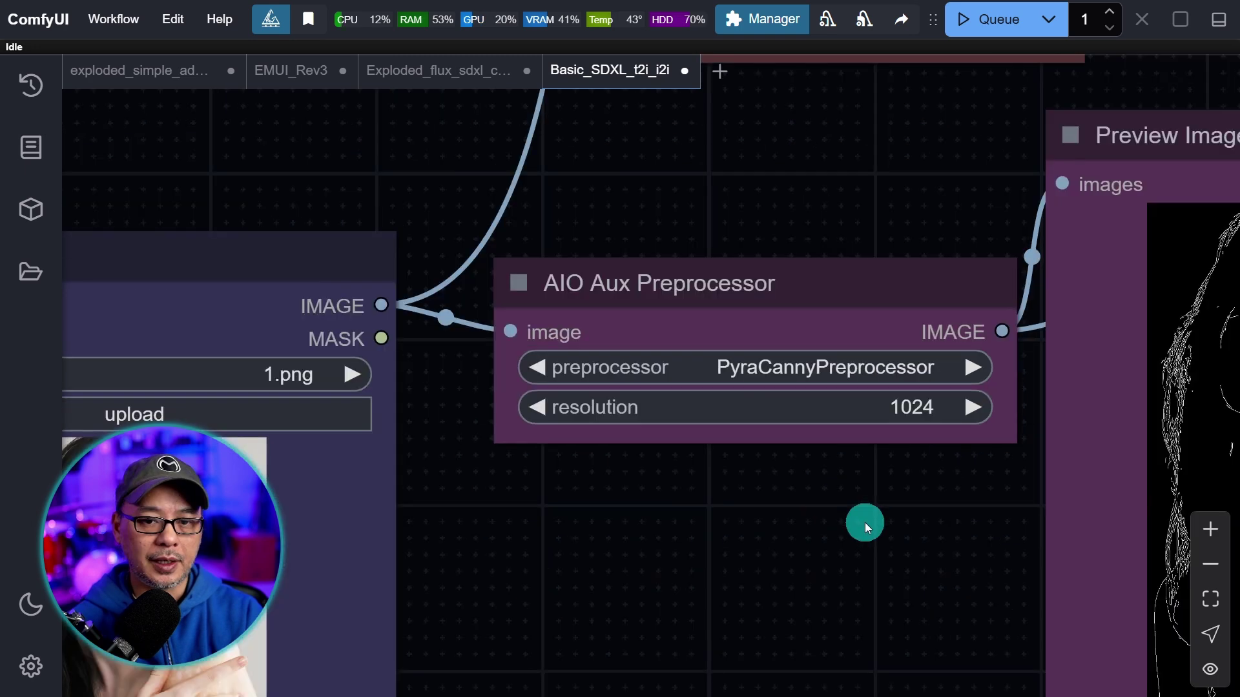
left_click_drag(865, 522, 290, 464)
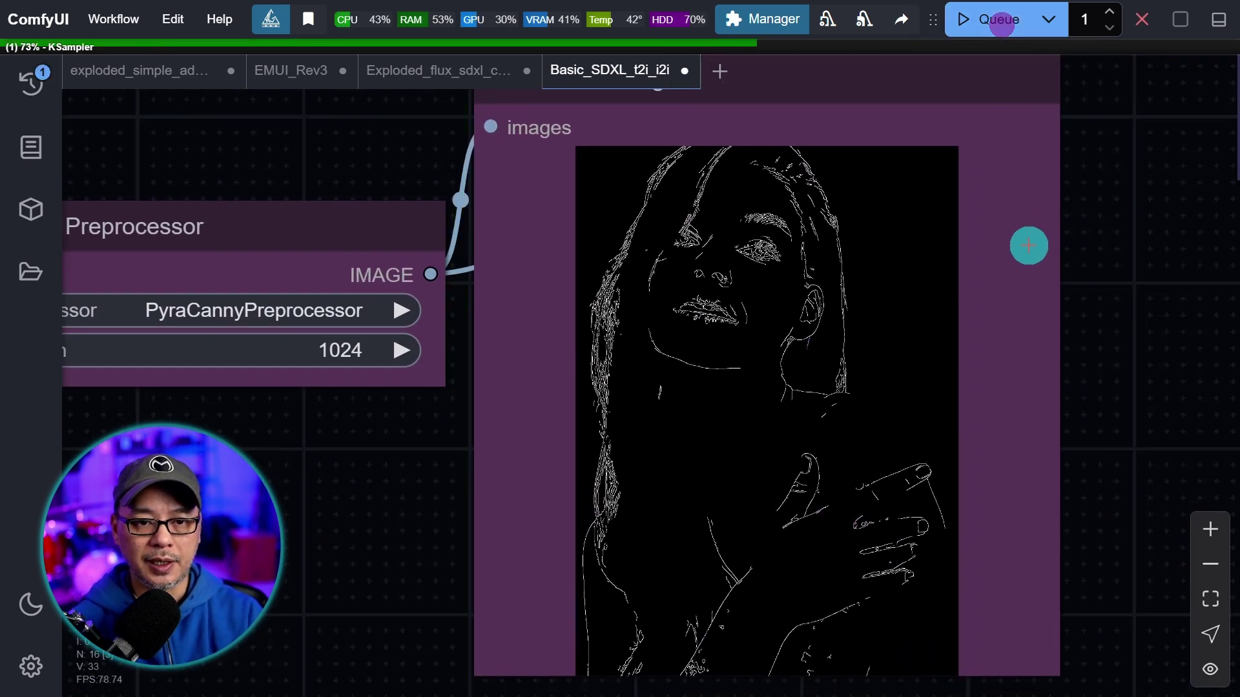
left_click(1003, 32)
Step: Examine the PyraCanny edge map in the Preview Image node and the resulting image in the Image Comparer node
scroll(904, 271, "up", 3)
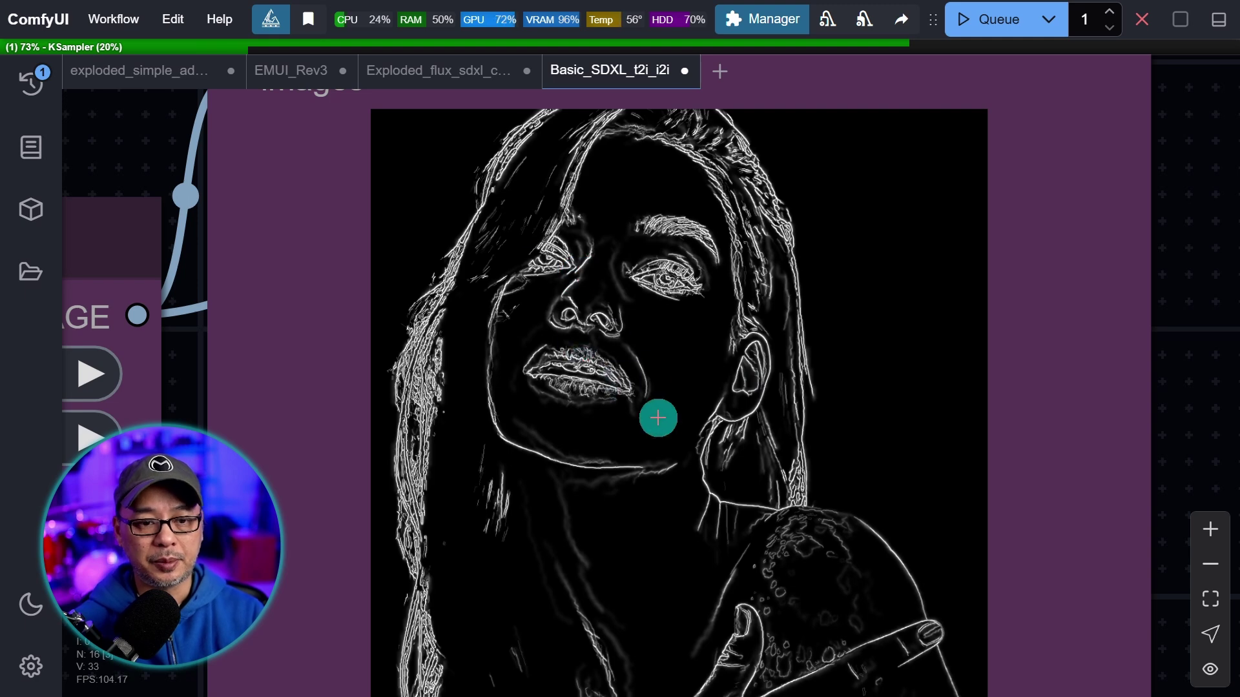
scroll(915, 420, "down", 3)
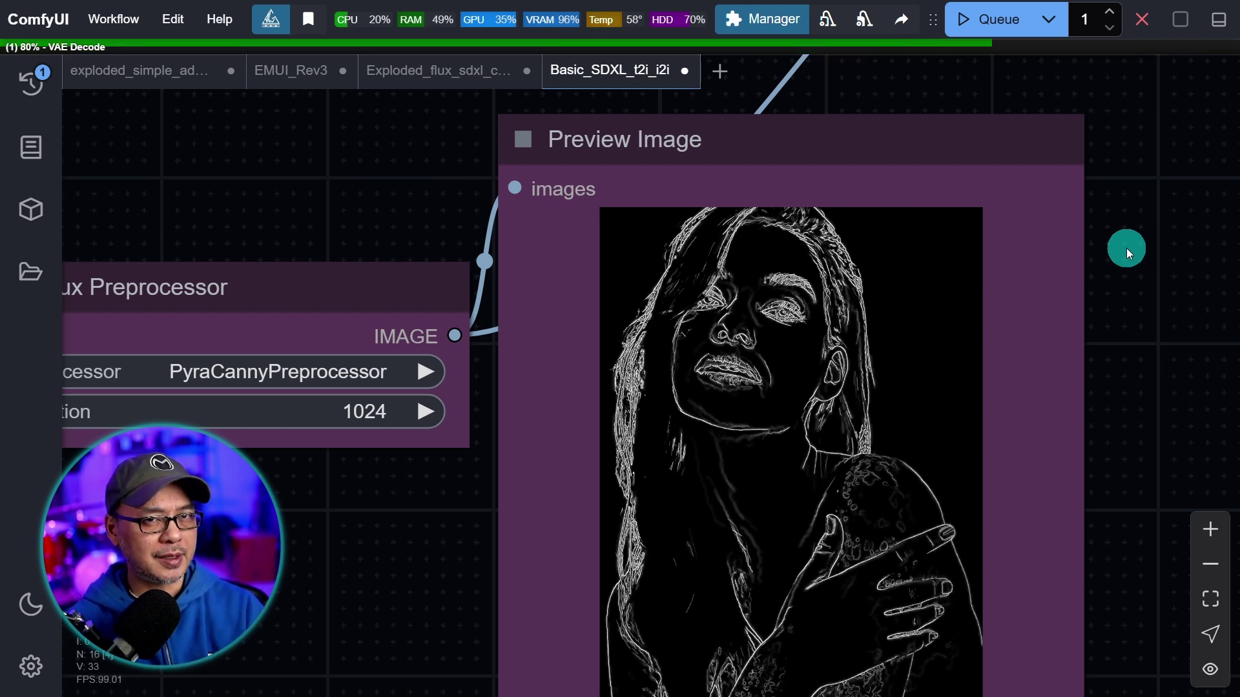
scroll(601, 330, "down", 7)
left_click_drag(600, 329, 479, 354)
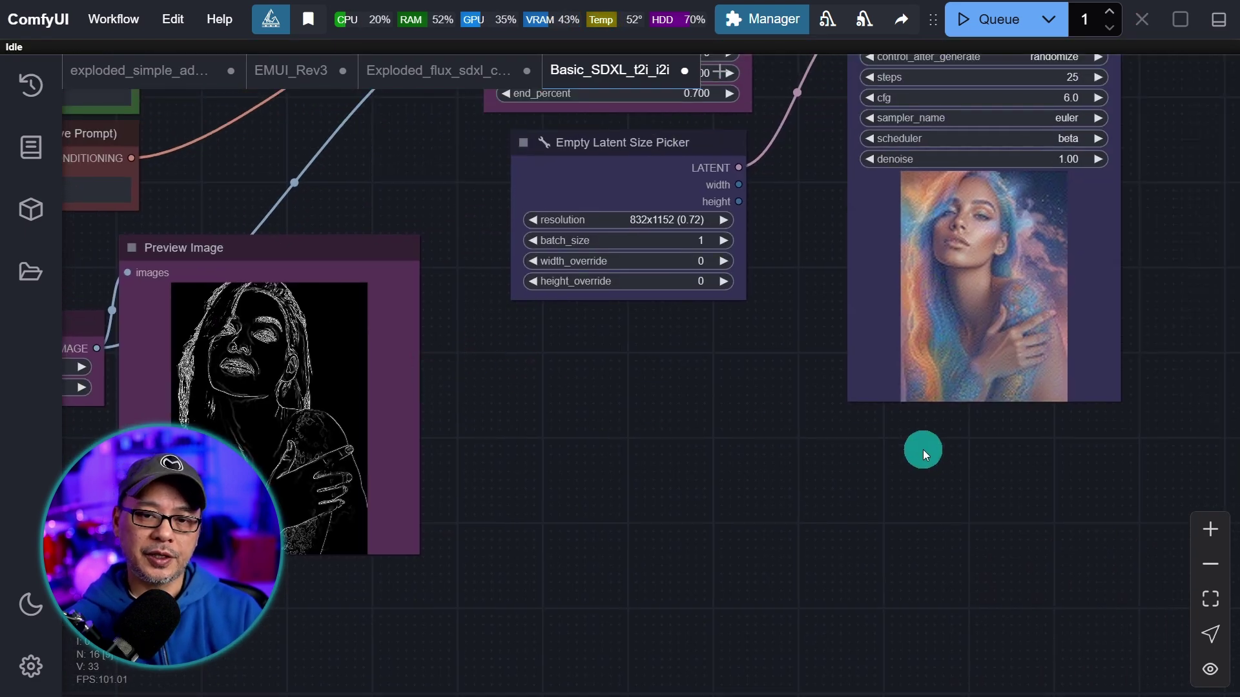
left_click_drag(924, 450, 385, 488)
scroll(579, 455, "up", 2)
left_click_drag(782, 303, 440, 271)
scroll(574, 433, "up", 3)
scroll(979, 549, "up", 8)
left_click_drag(966, 527, 979, 693)
left_click_drag(936, 586, 952, 691)
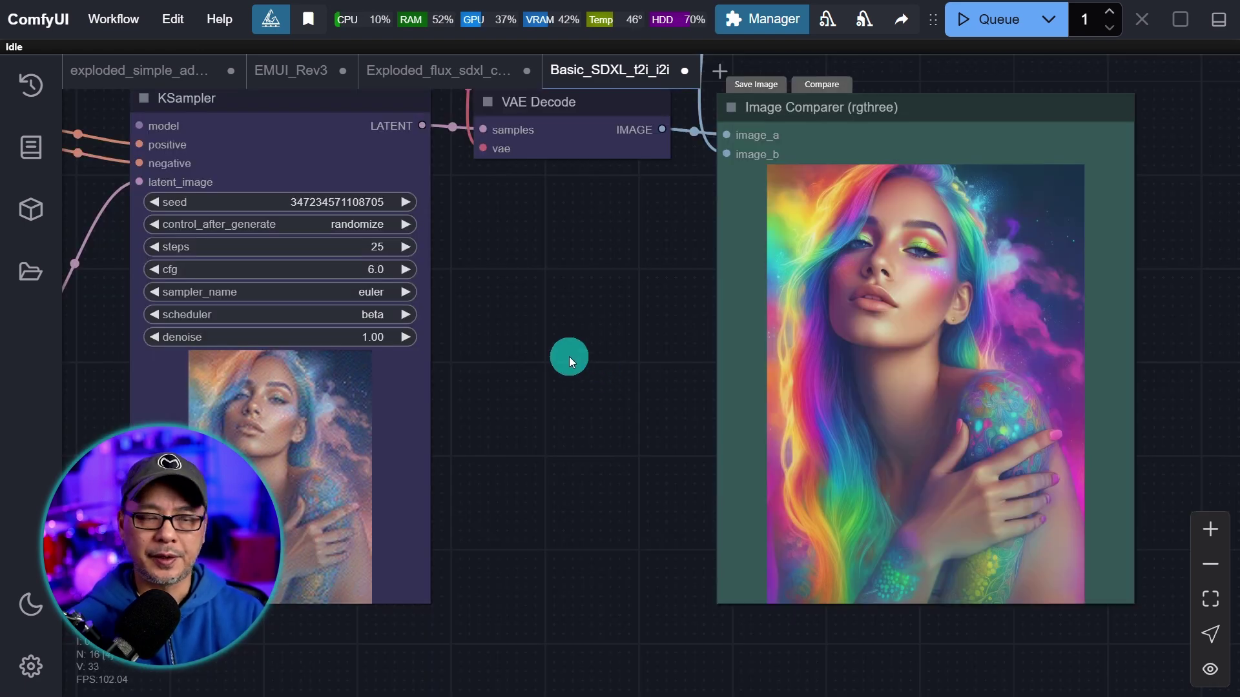
scroll(568, 356, "down", 2)
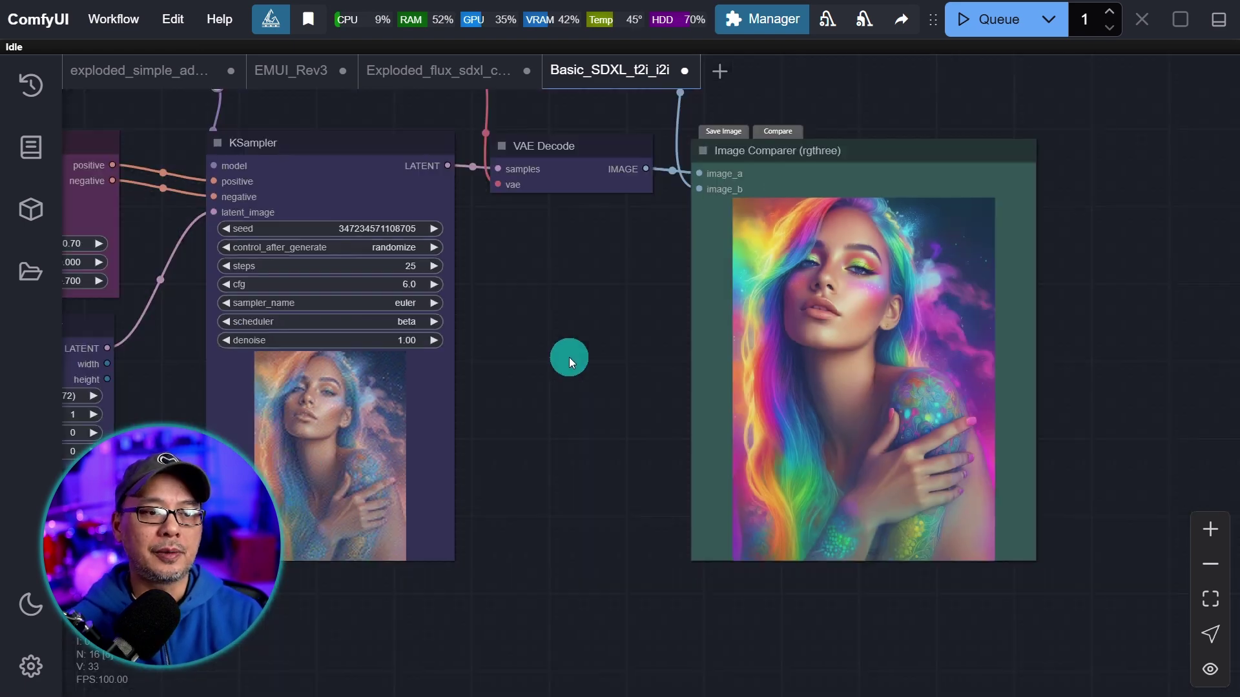
left_click_drag(568, 366, 686, 386)
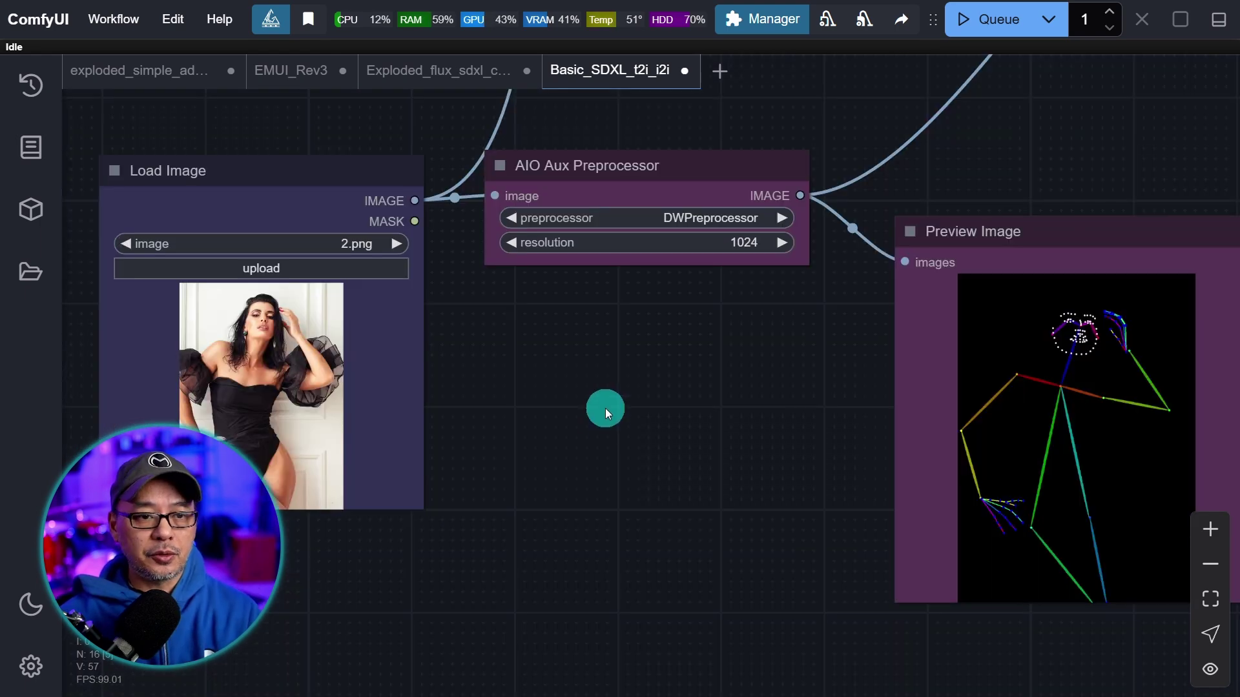
Step: Check the AIO Aux Preprocessor's DWPreprocessor setup and open the Preview Image node's pose map at full size
left_click_drag(605, 409, 731, 424)
scroll(704, 393, "up", 3)
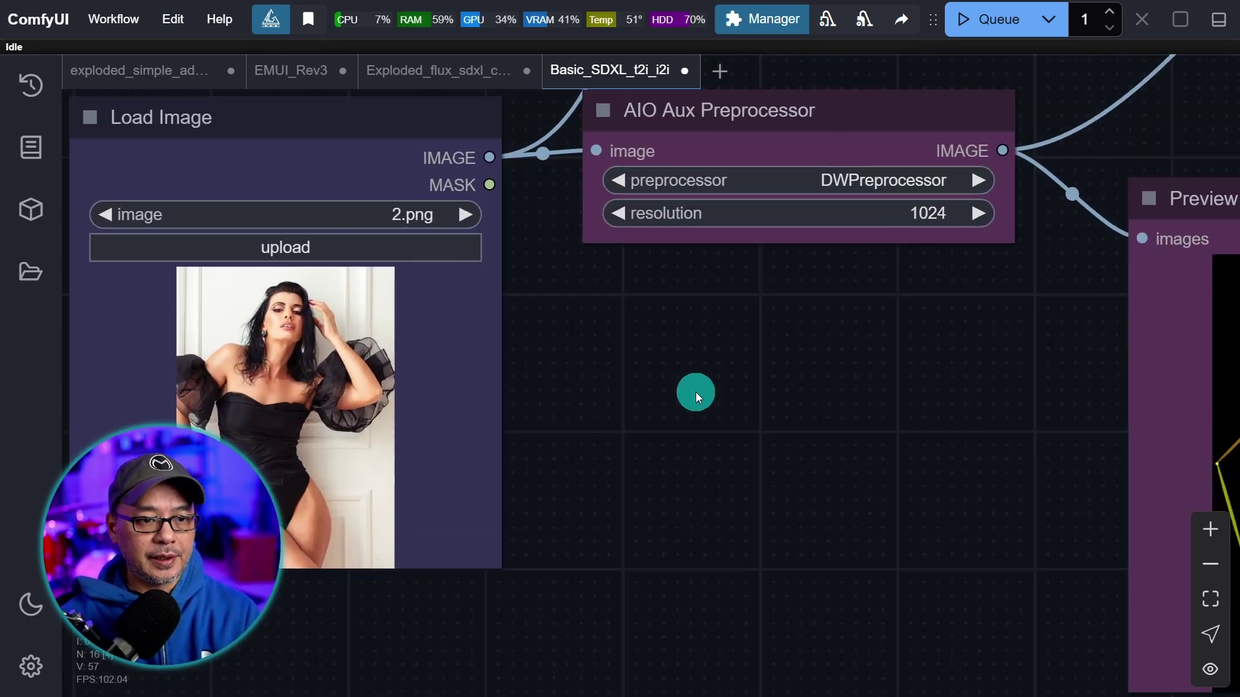
left_click_drag(637, 366, 792, 394)
scroll(824, 407, "up", 2)
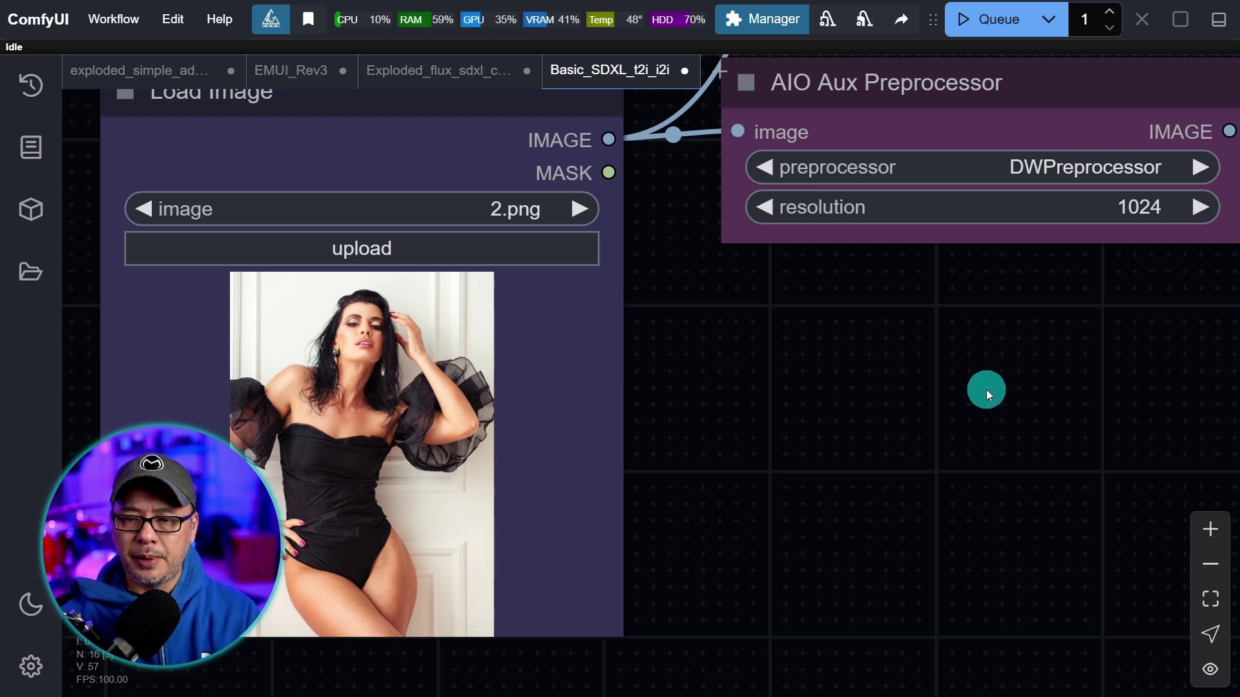
left_click_drag(966, 394, 723, 504)
scroll(743, 447, "up", 3)
left_click_drag(738, 429, 660, 477)
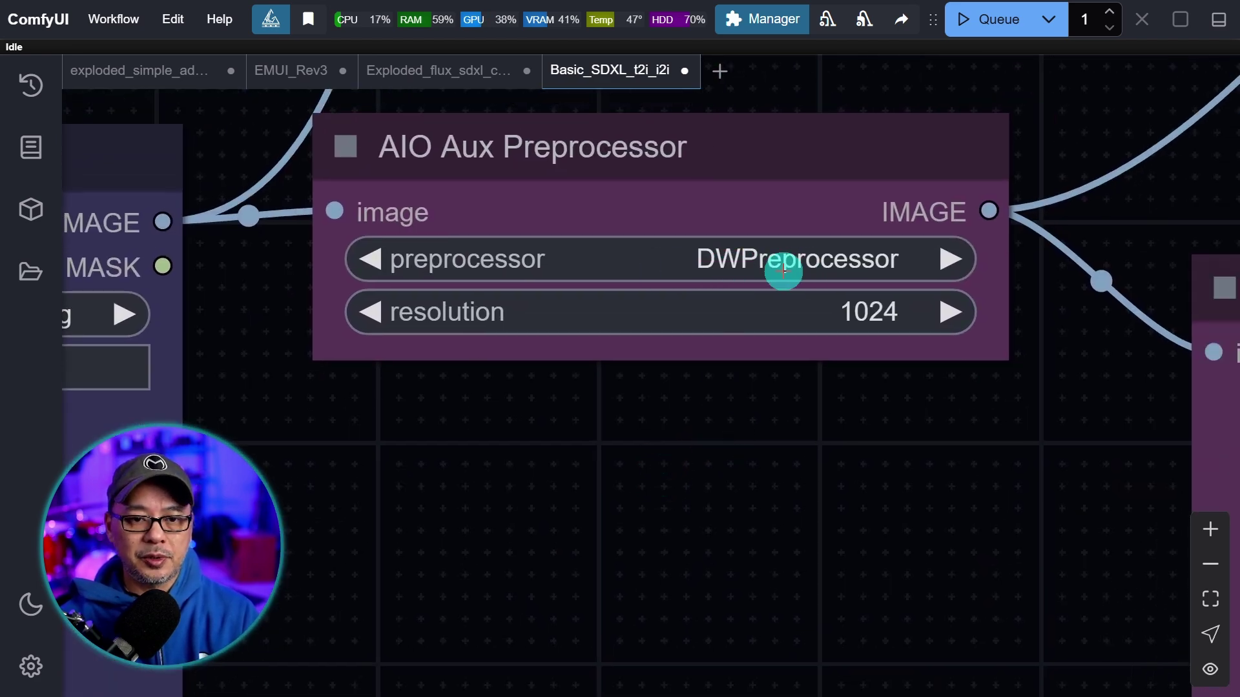
left_click_drag(913, 437, 477, 294)
right_click(679, 282)
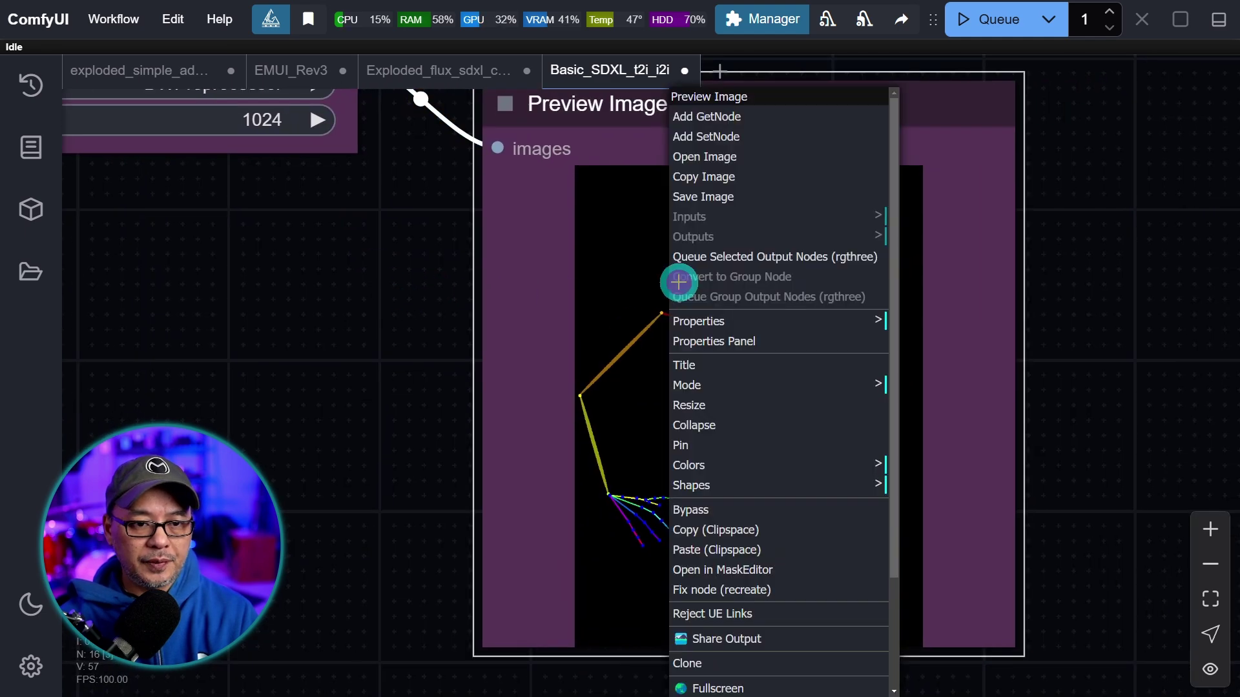
left_click(713, 155)
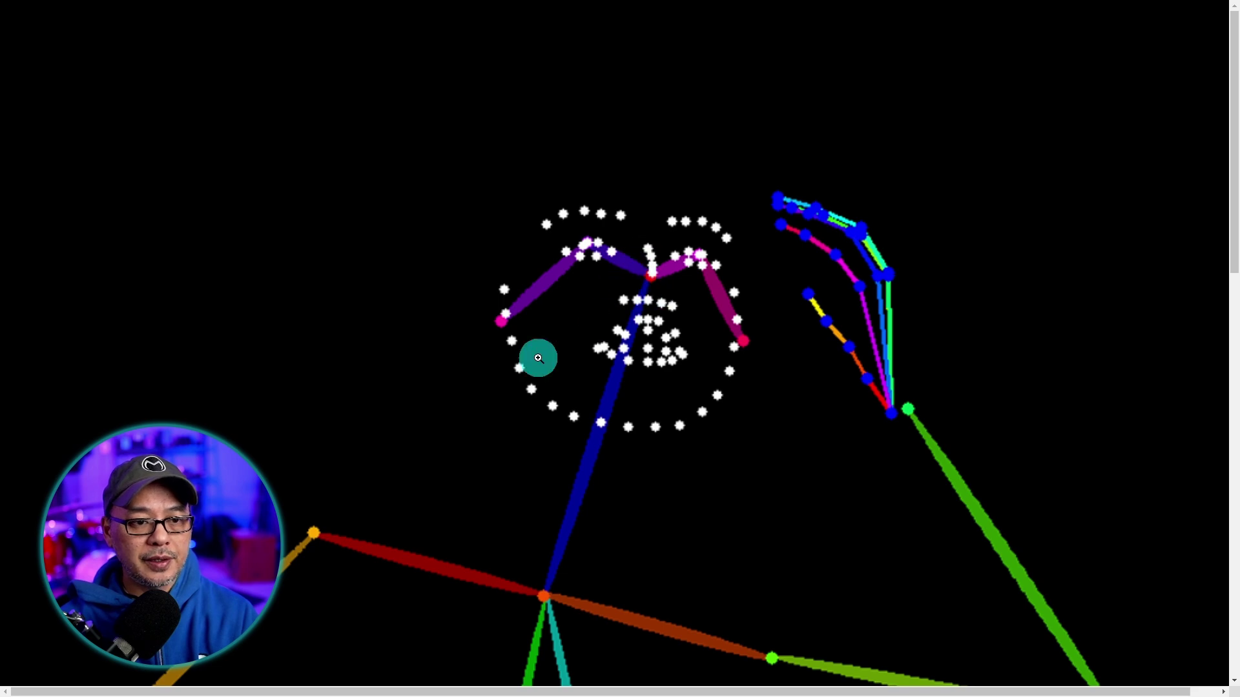
Step: Examine the face, arm, leg and hand keypoints in the full-size pose map
scroll(752, 472, "down", 7)
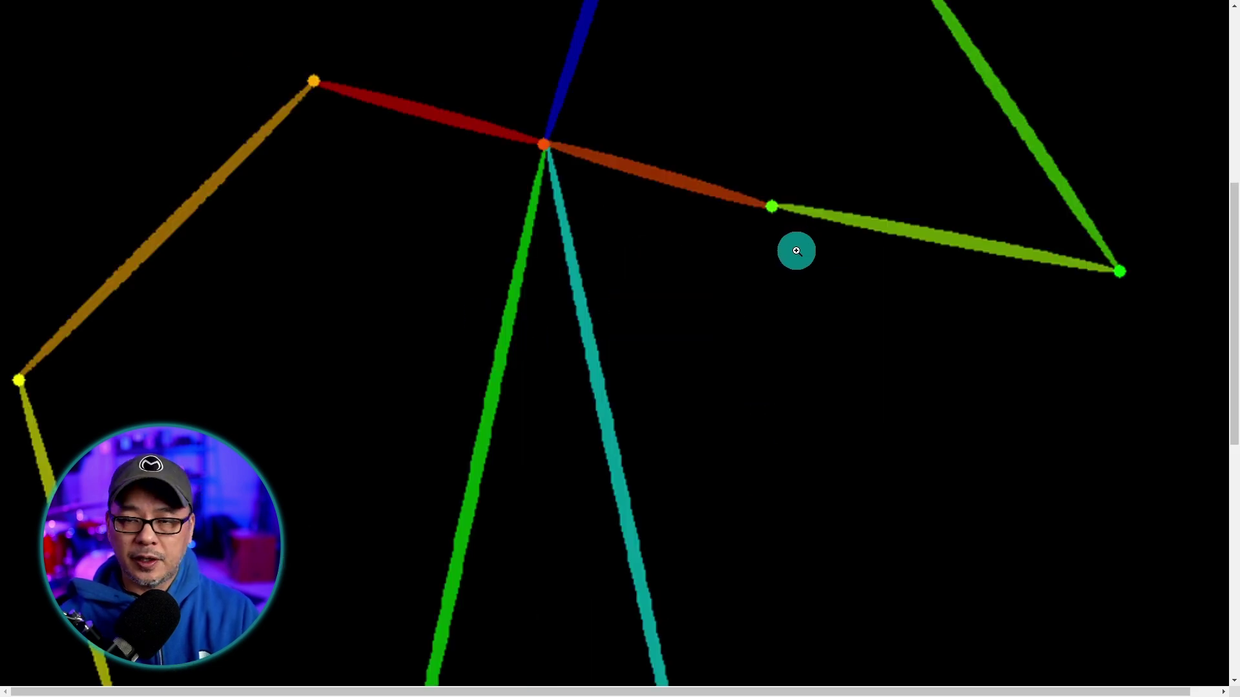
scroll(807, 284, "down", 9)
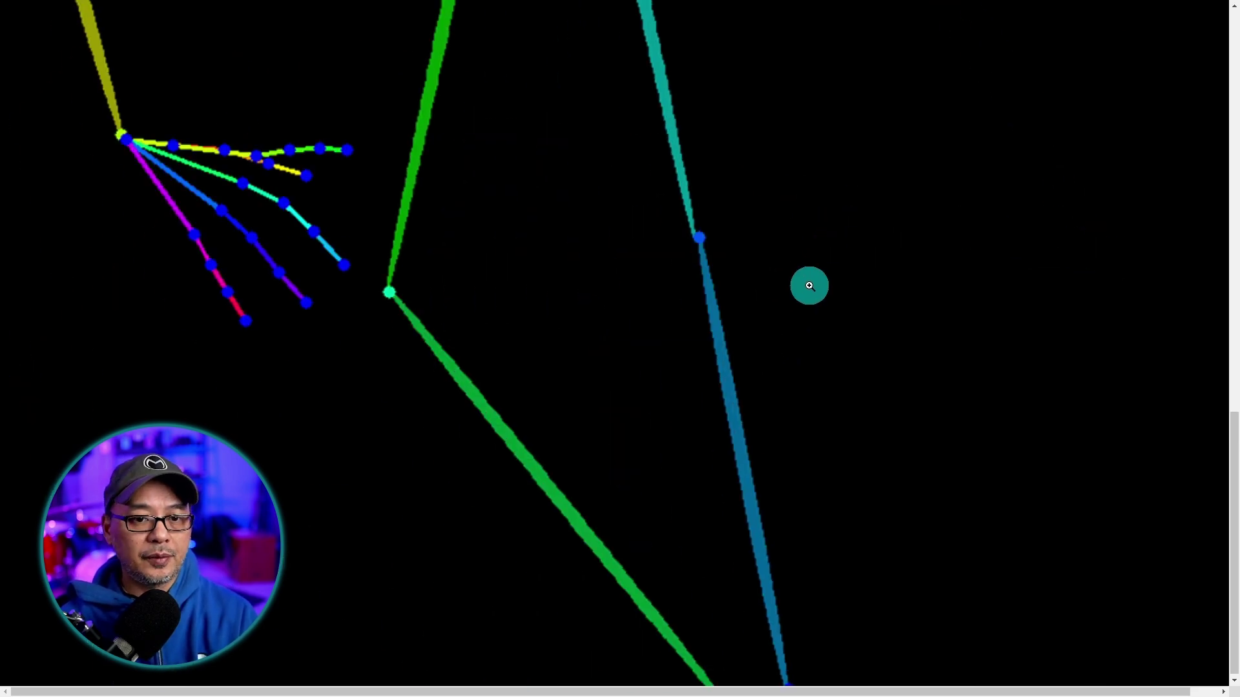
scroll(794, 325, "up", 13)
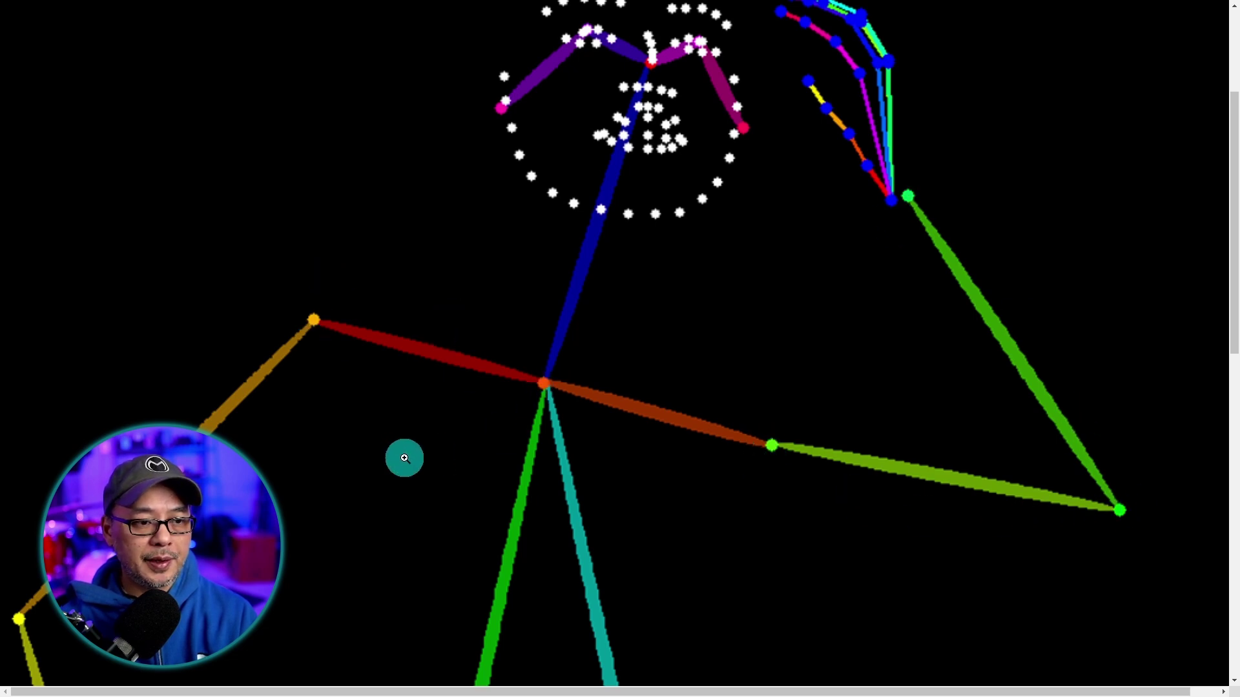
scroll(336, 235, "down", 9)
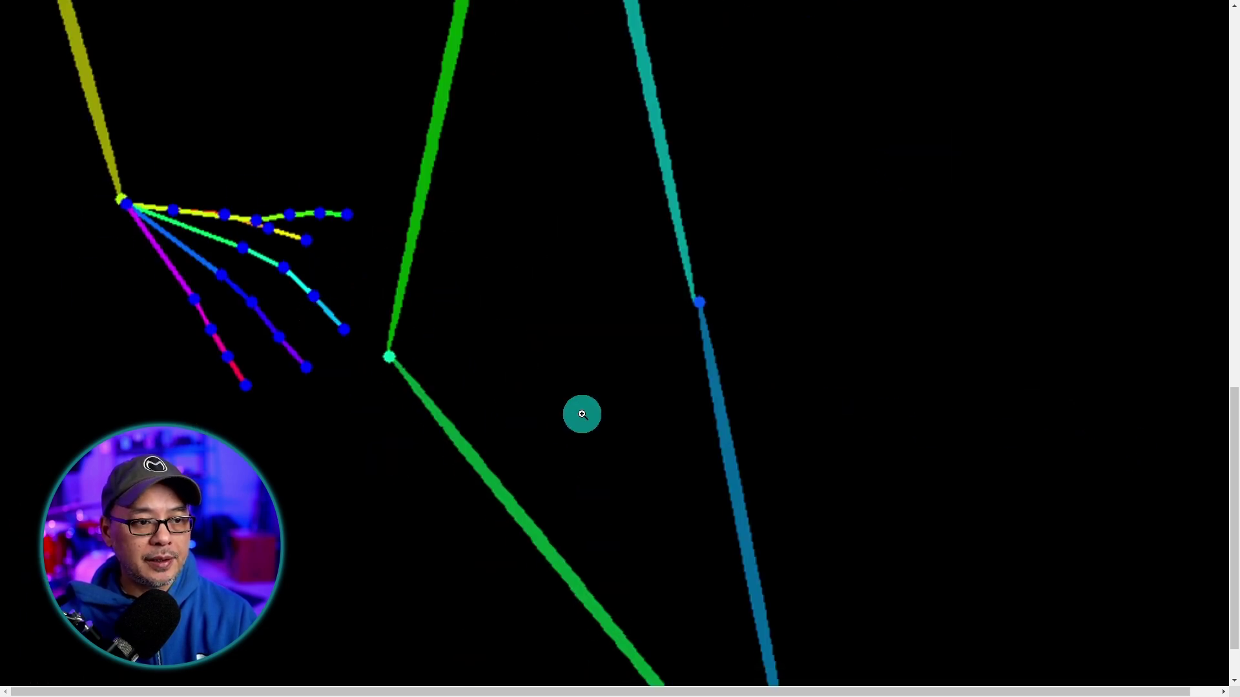
scroll(825, 370, "down", 1)
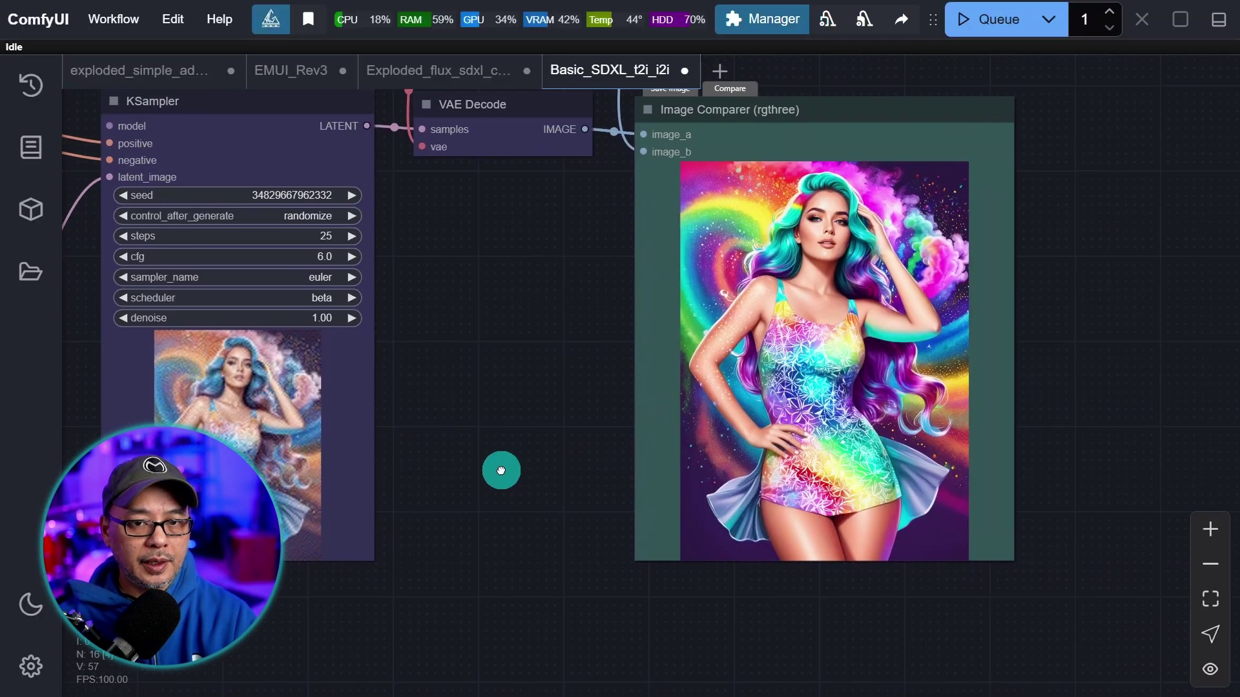
scroll(992, 333, "up", 4)
Step: Examine the hands and body pose in the generated image and compare them with the pose map in the Preview Image node
scroll(1018, 324, "up", 2)
left_click_drag(1019, 324, 1124, 291)
scroll(1062, 460, "up", 5)
left_click_drag(1087, 471, 1162, 326)
scroll(250, 430, "up", 5)
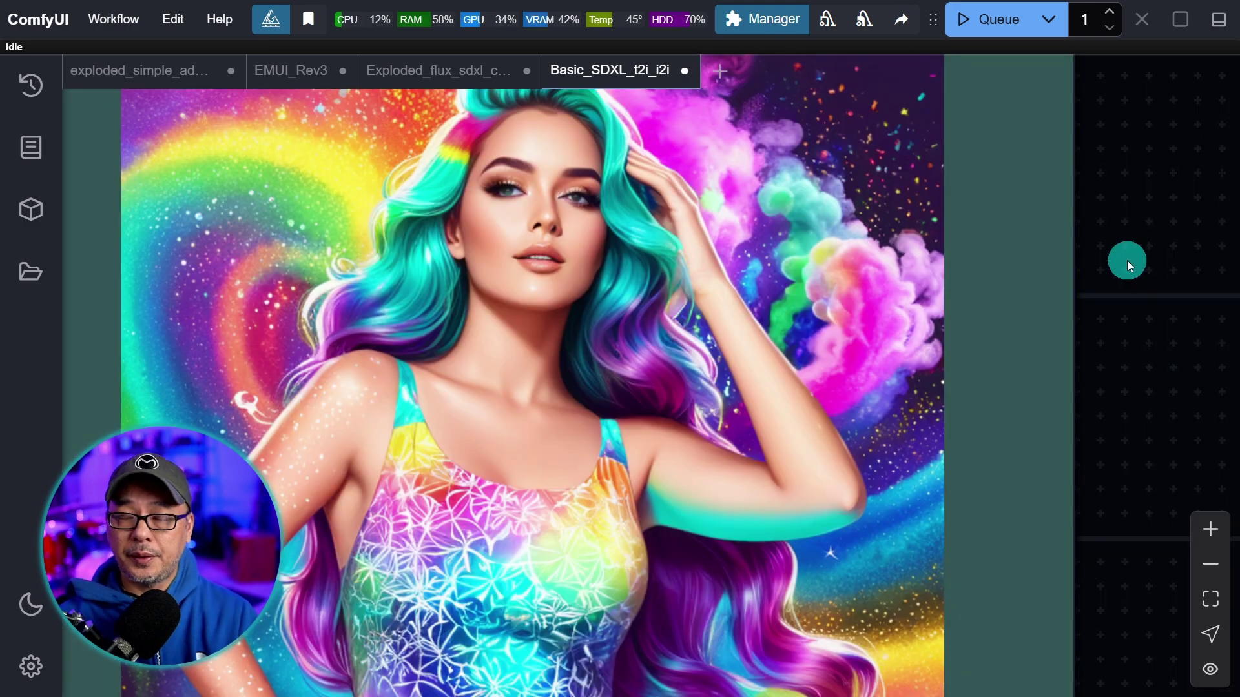
scroll(1126, 261, "up", 4)
left_click_drag(1107, 203, 1239, 310)
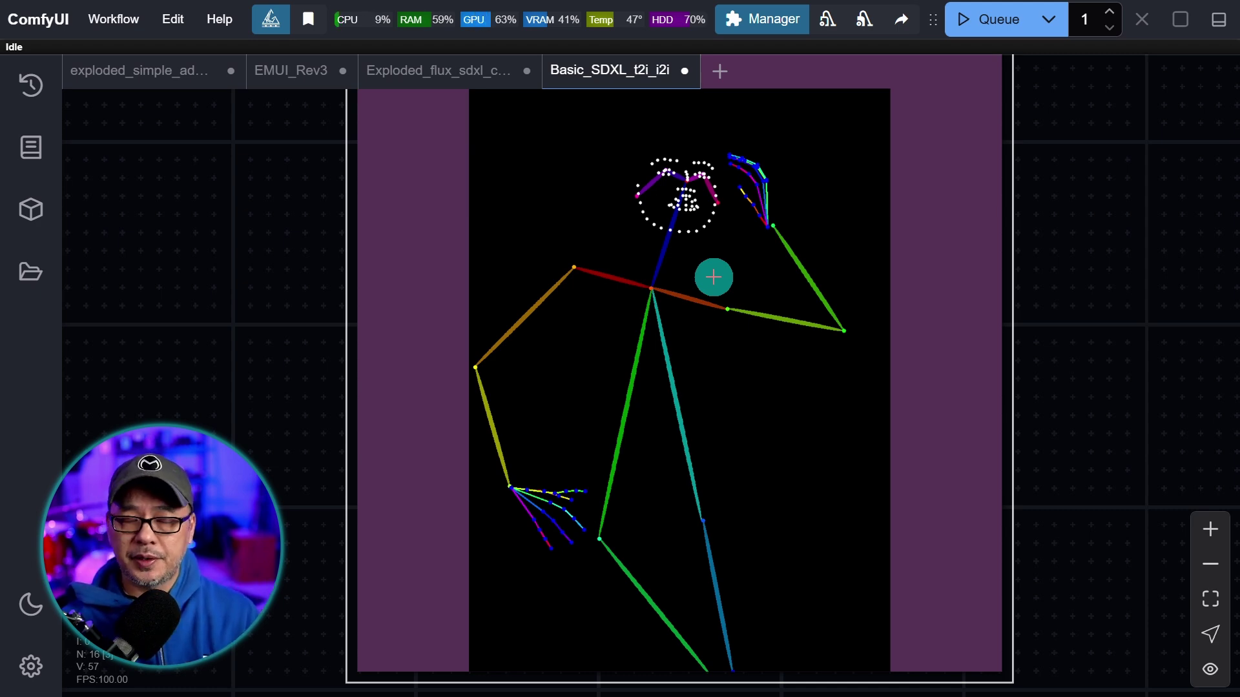
left_click_drag(208, 368, 944, 266)
left_click_drag(401, 202, 1039, 354)
scroll(1037, 354, "up", 4)
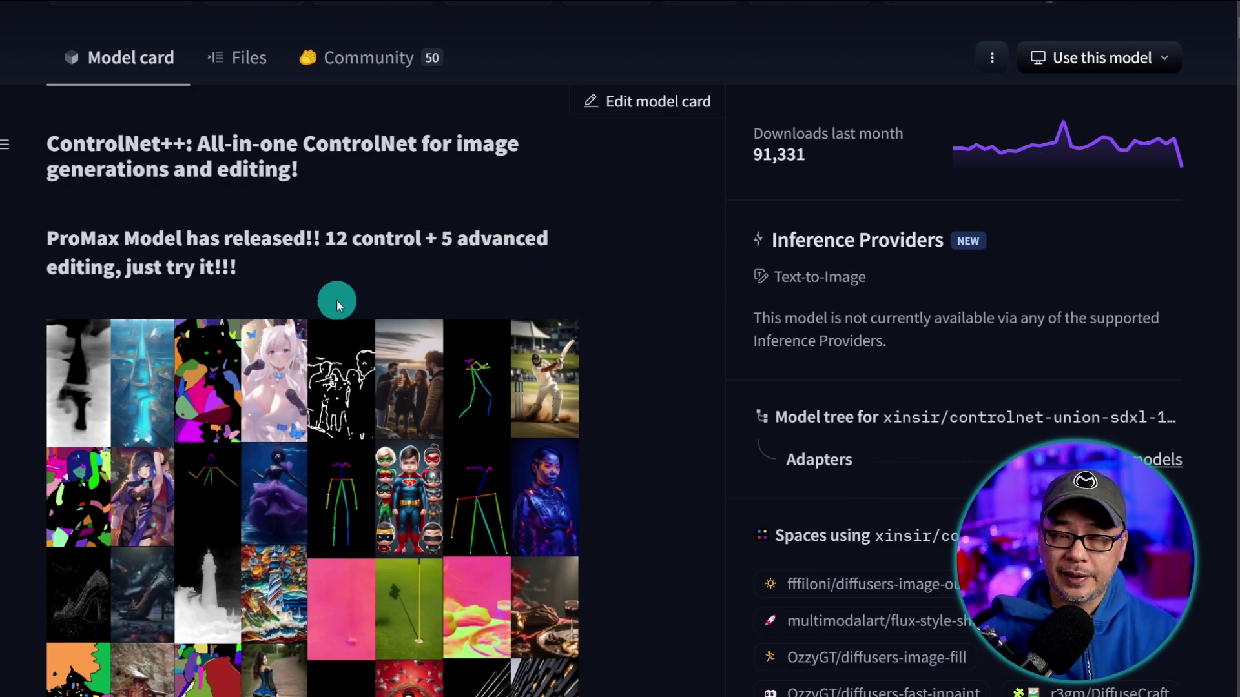
Step: Review the control sample grid and the Promax Tile Deblur examples on the ControlNet++ model card on Hugging Face
scroll(459, 279, "down", 15)
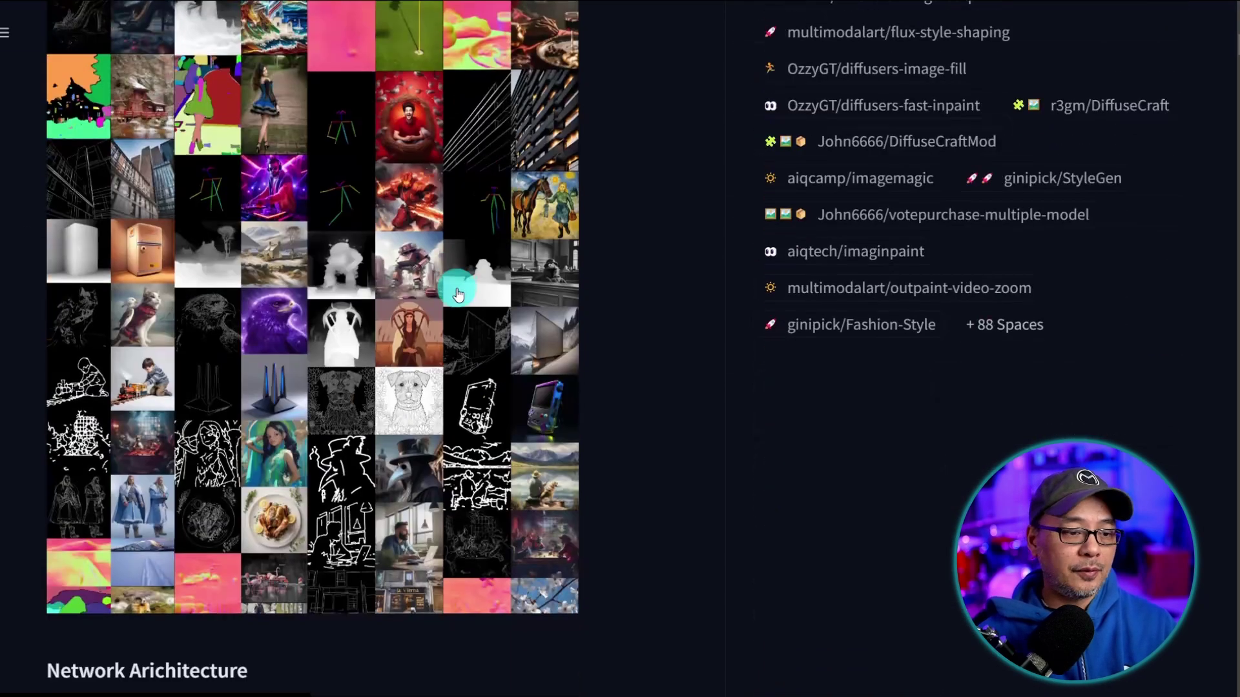
scroll(456, 295, "down", 20)
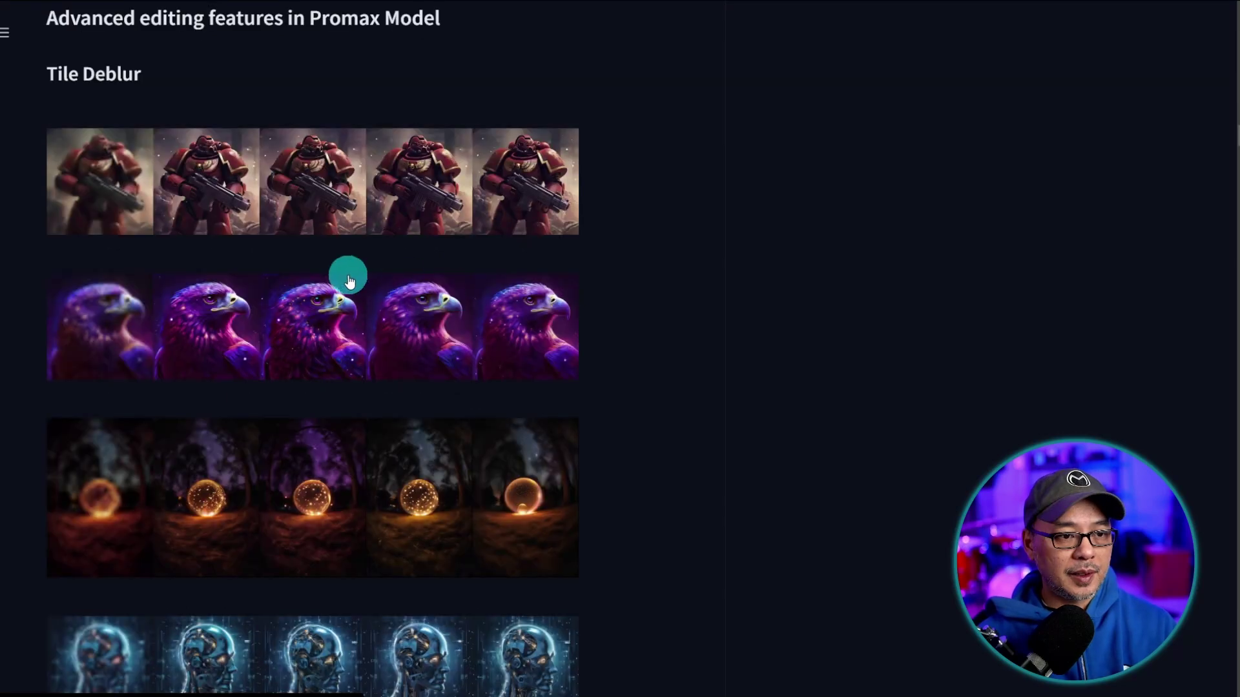